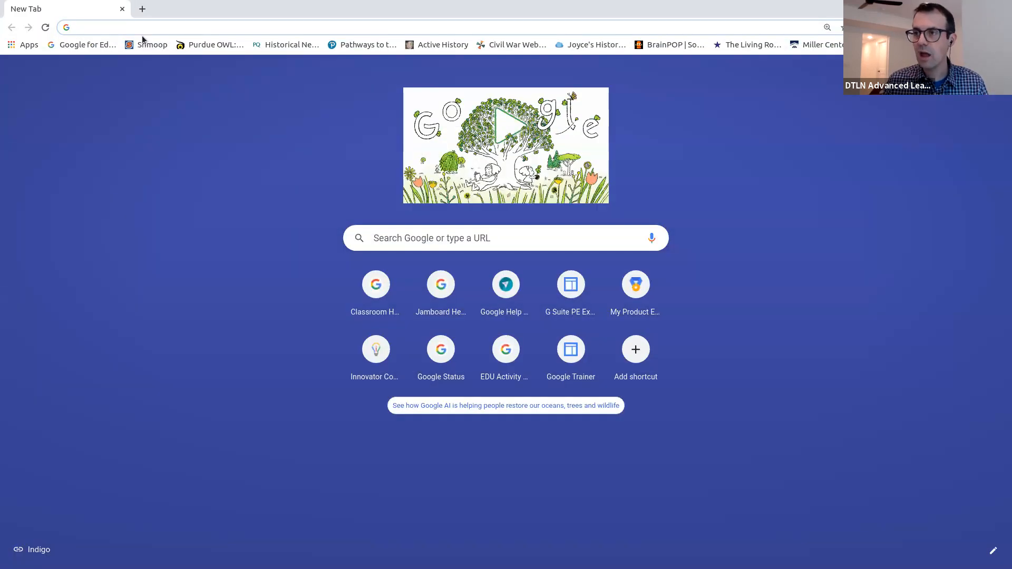
- Open the Google Docs home page from the list of Google apps
click(139, 33)
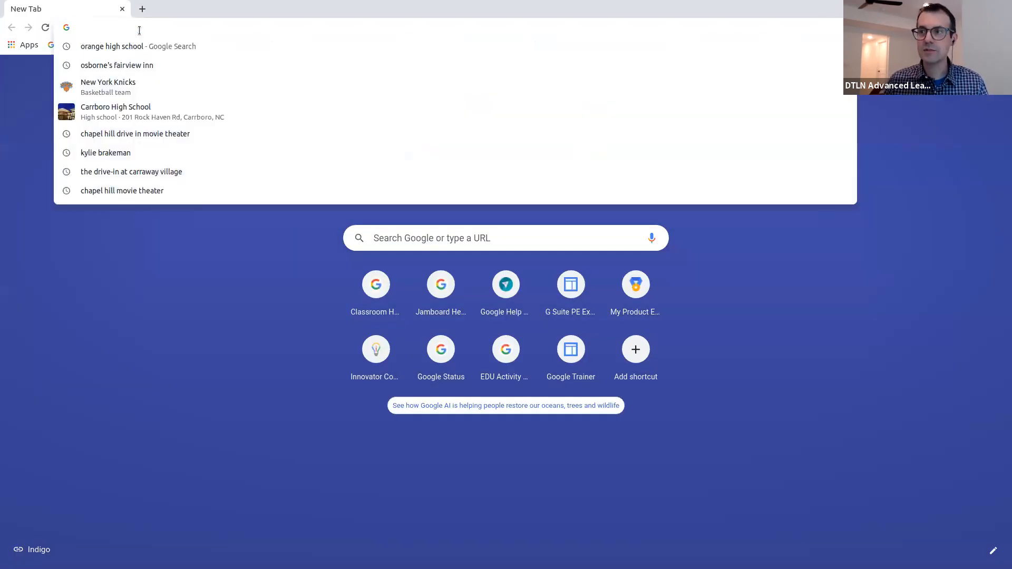
click(137, 289)
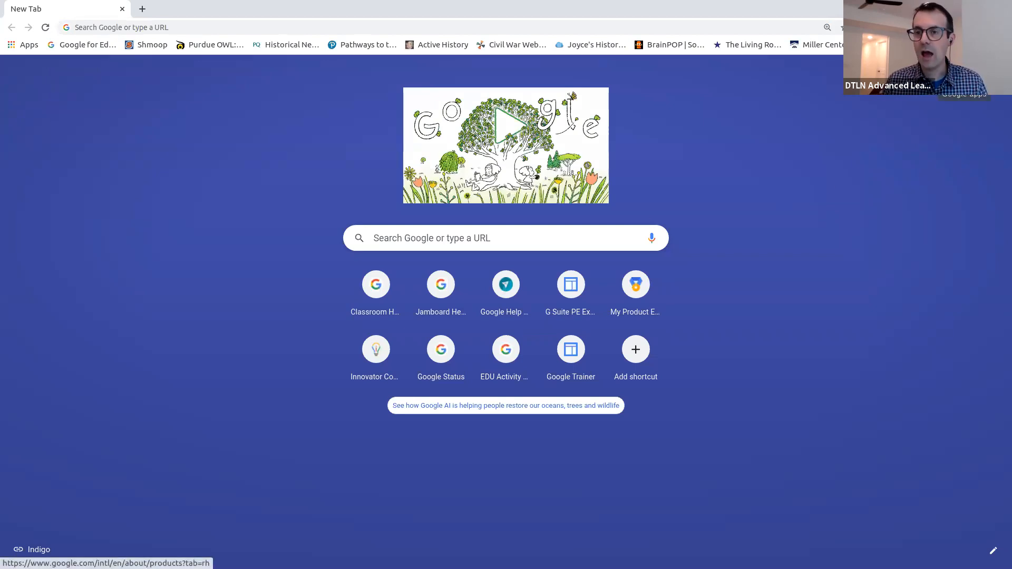
click(966, 69)
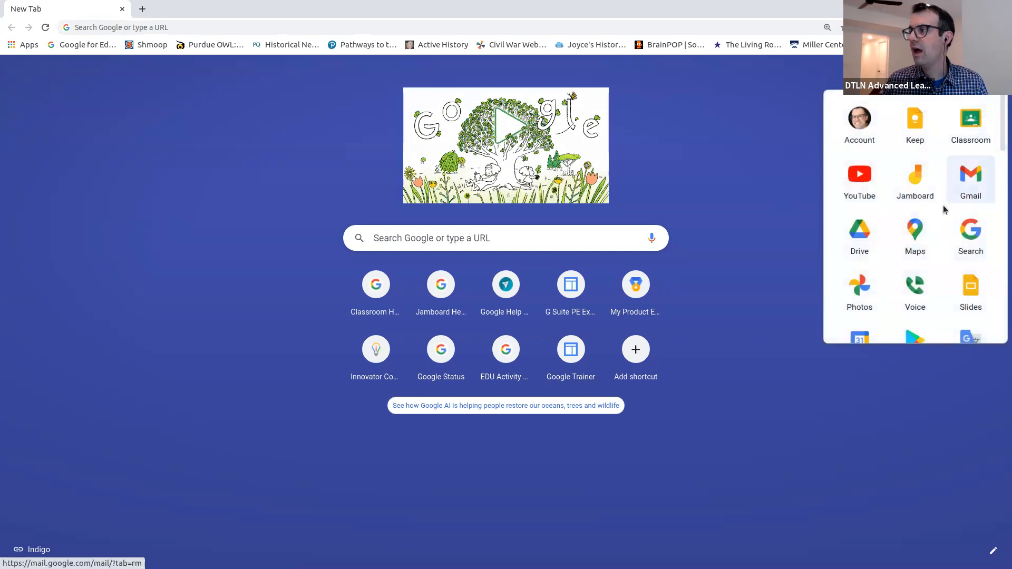
scroll(938, 236, down, 2)
scroll(938, 235, up, 1)
scroll(938, 235, down, 3)
scroll(938, 235, down, 1)
click(860, 236)
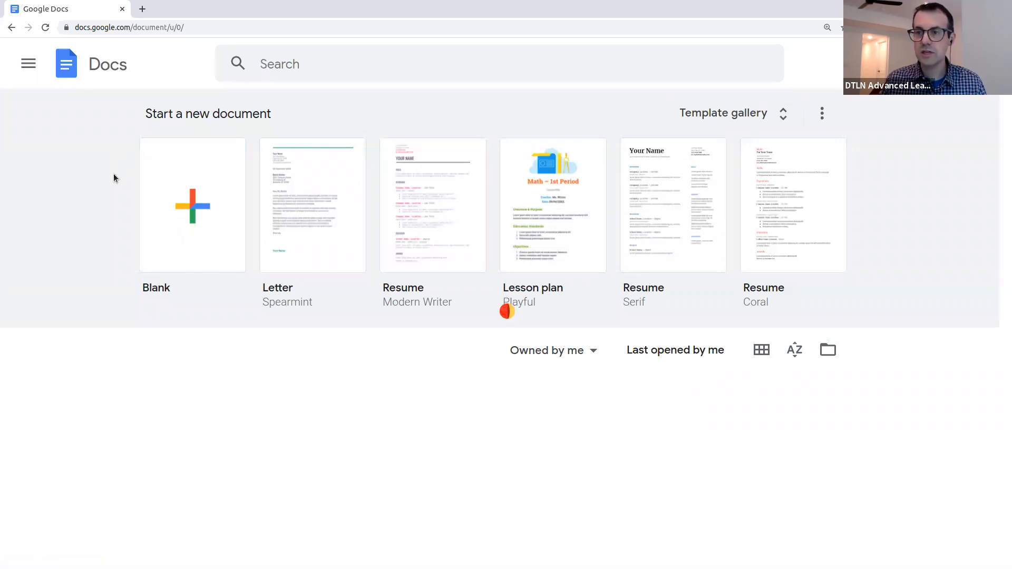
- Look through the recent documents list and check the available ownership filter options without changing the filter
scroll(130, 298, down, 2)
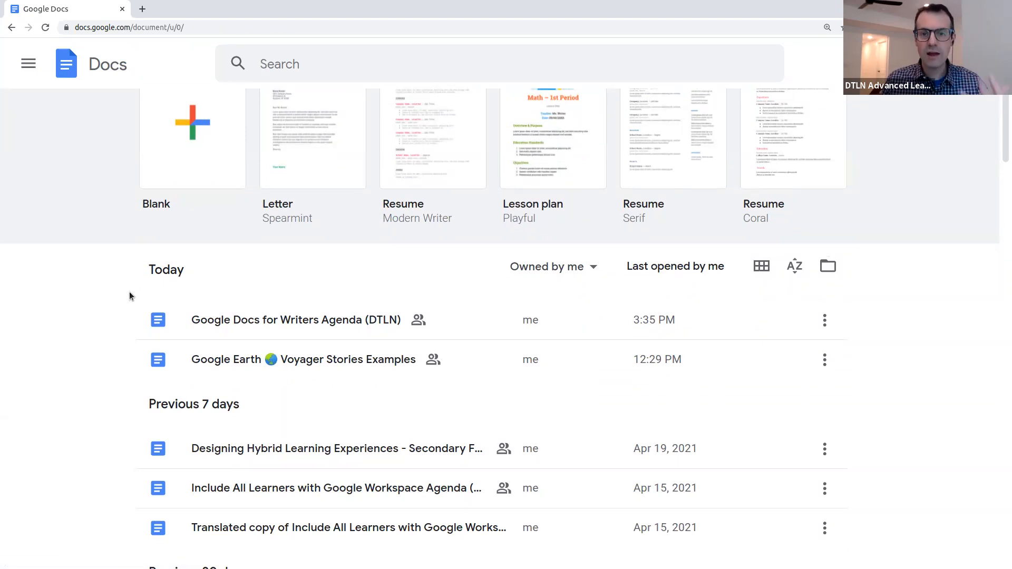
scroll(143, 417, down, 2)
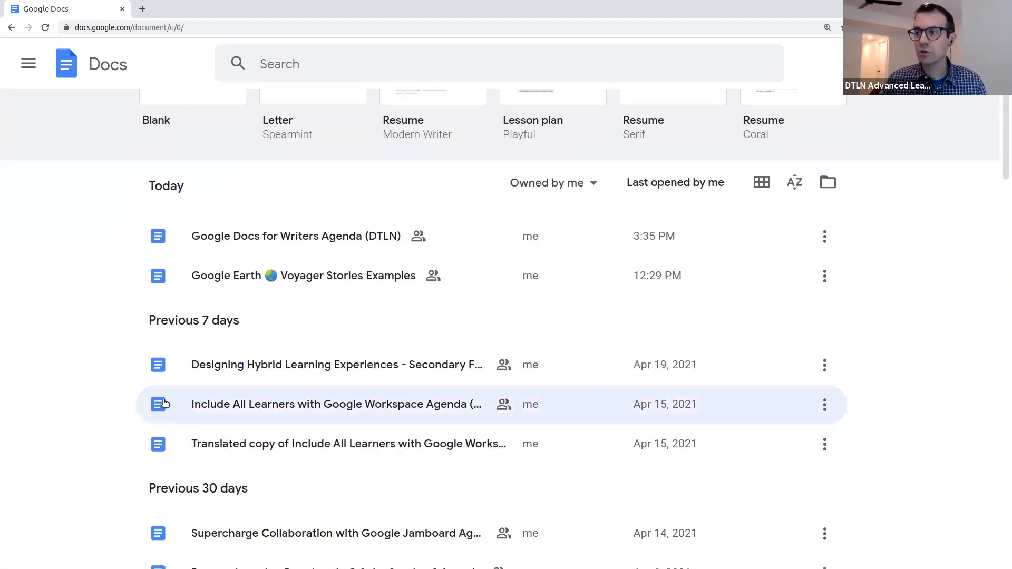
scroll(158, 406, up, 2)
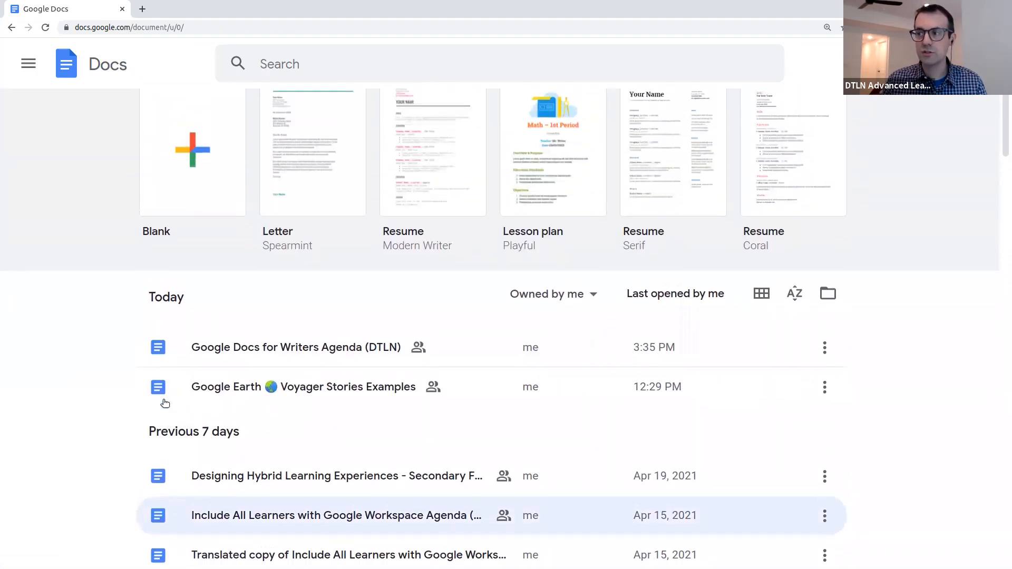
click(578, 301)
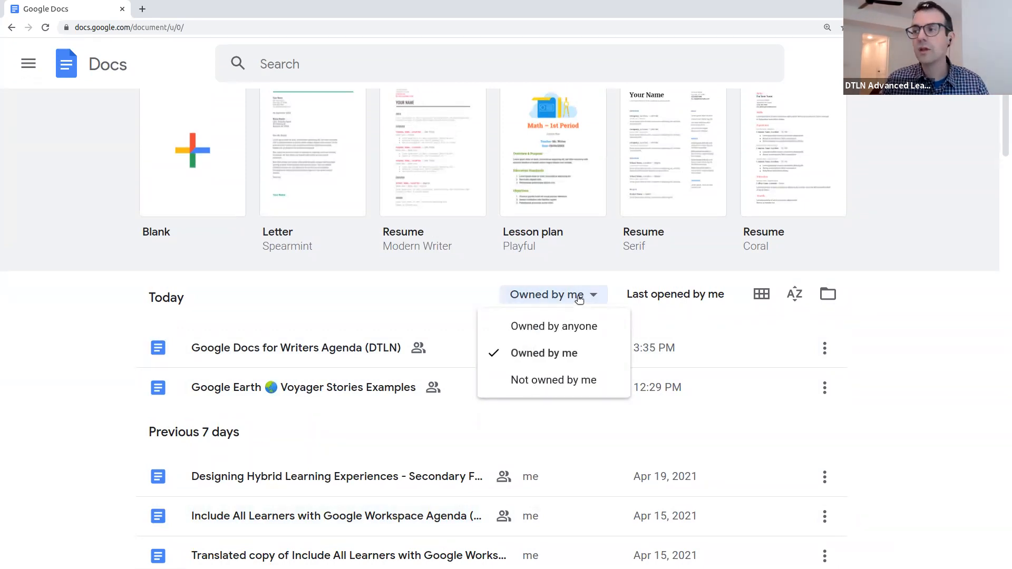
click(109, 350)
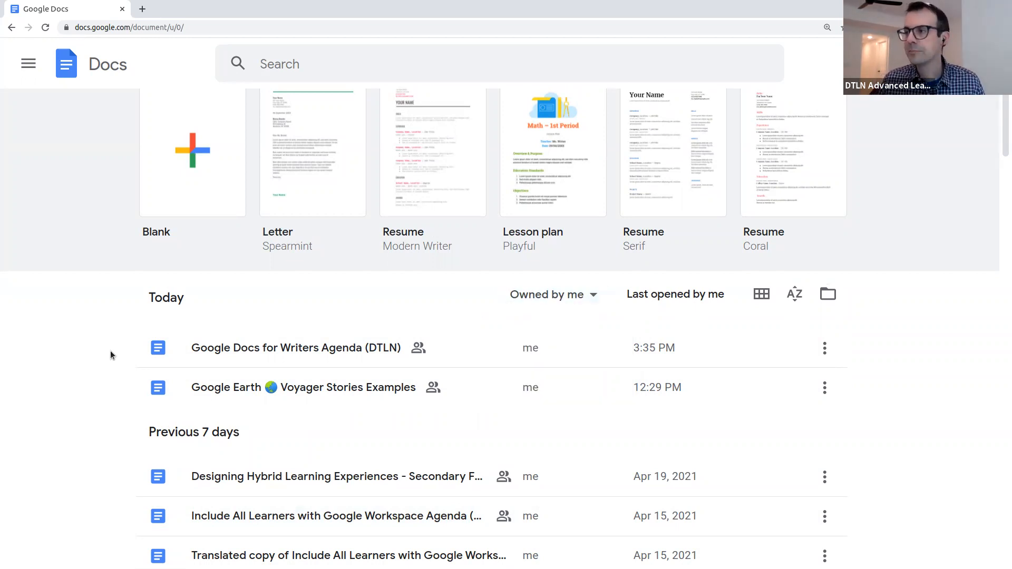
- Open the full template gallery for new documents
scroll(362, 198, up, 2)
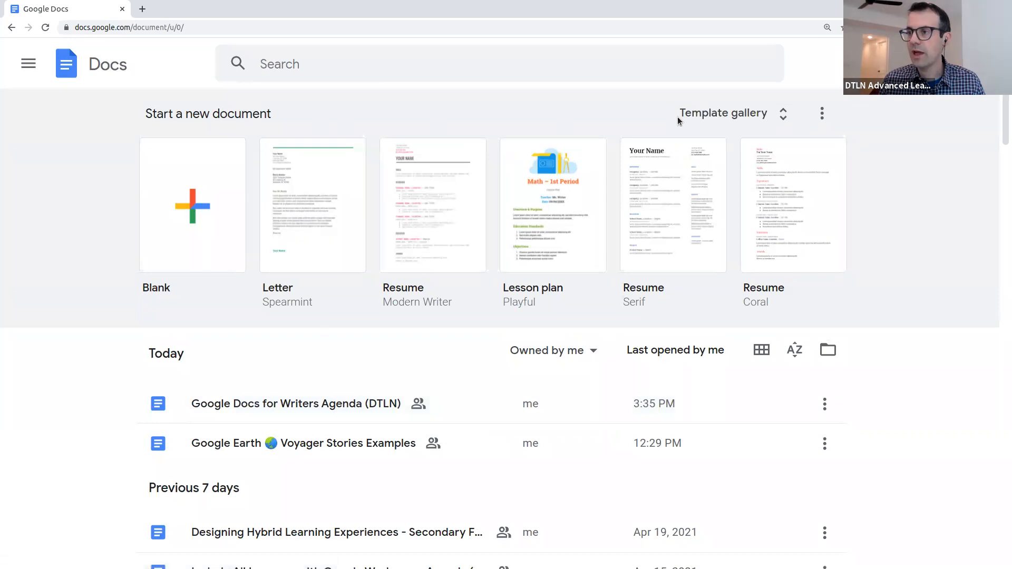
click(780, 120)
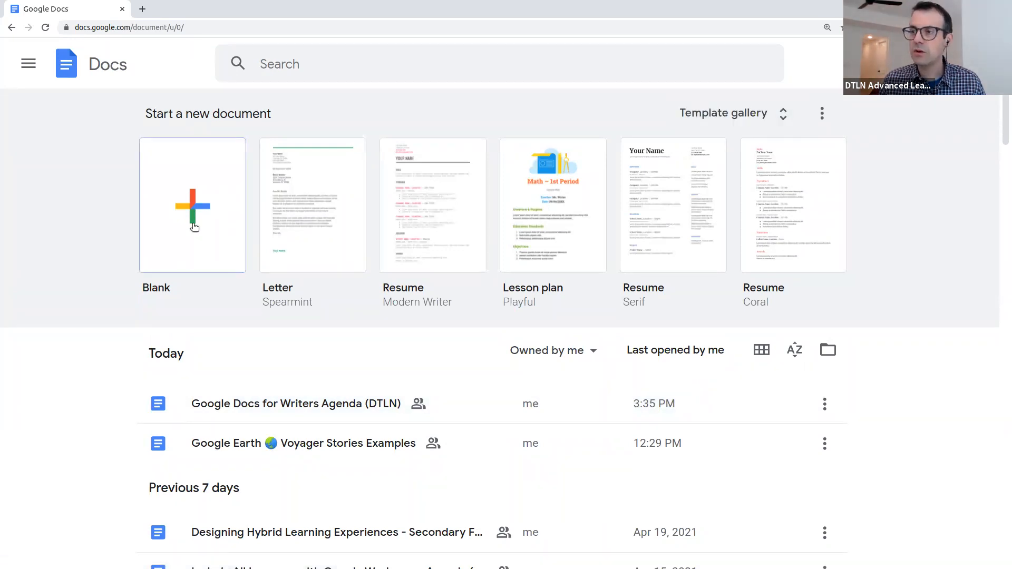
click(771, 117)
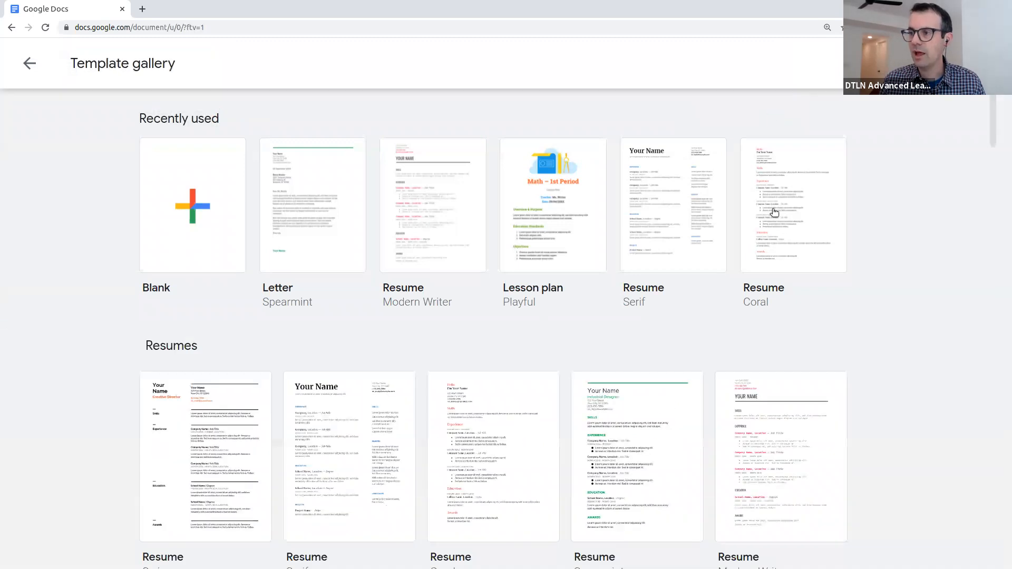
- Examine the resume, letter, personal and work templates in the gallery
scroll(905, 347, down, 2)
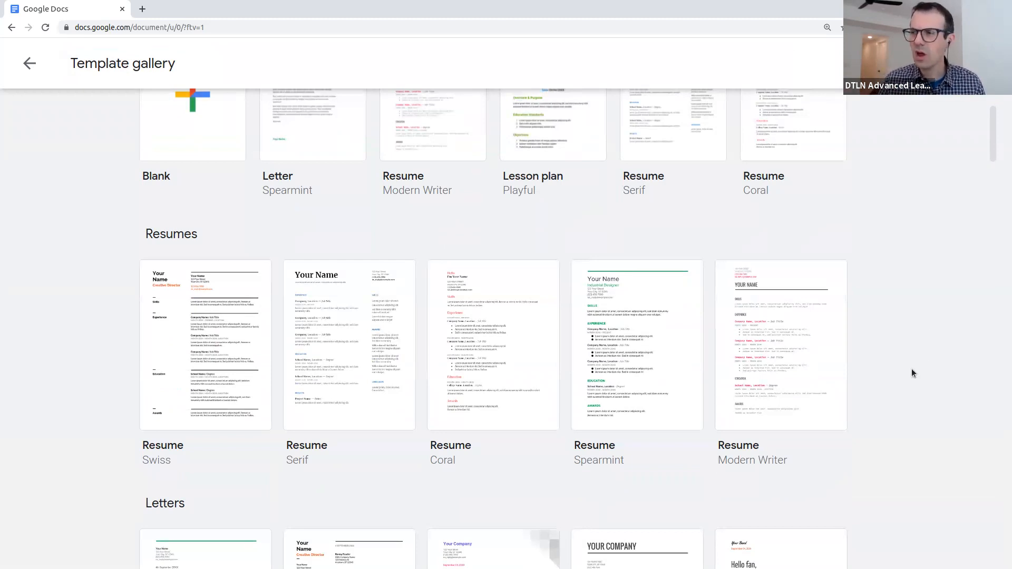
scroll(865, 364, up, 2)
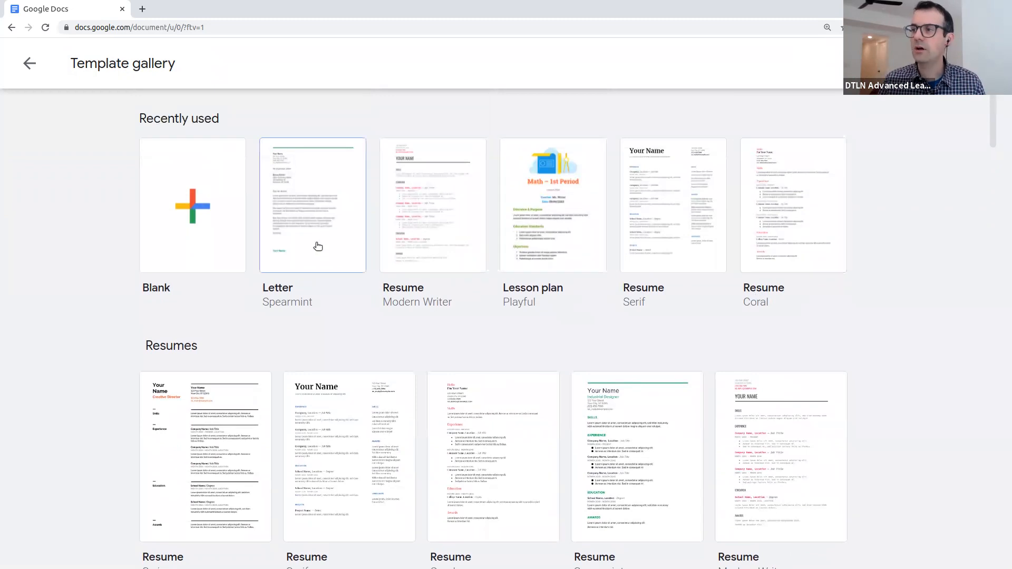
scroll(438, 253, down, 3)
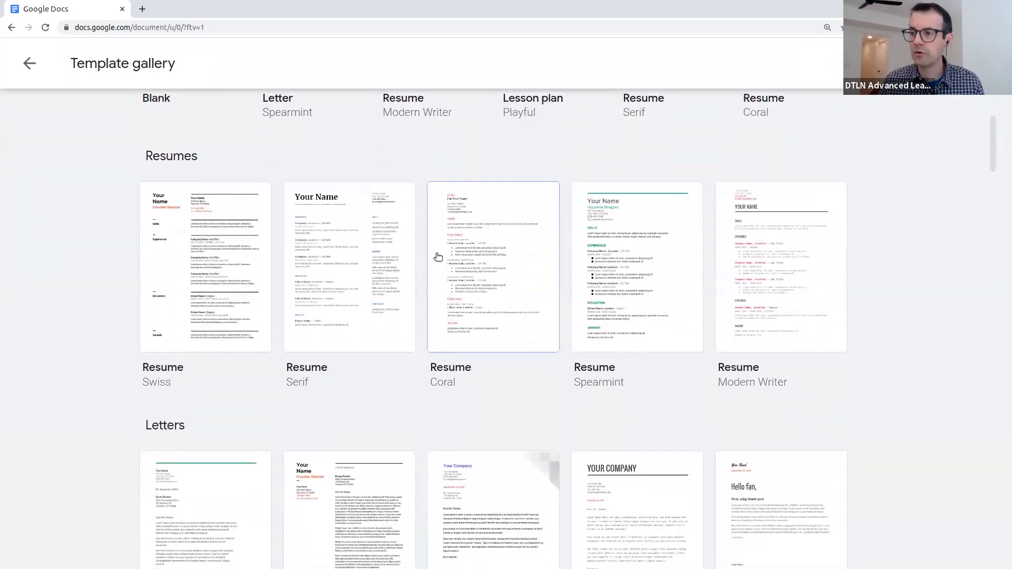
scroll(438, 257, down, 6)
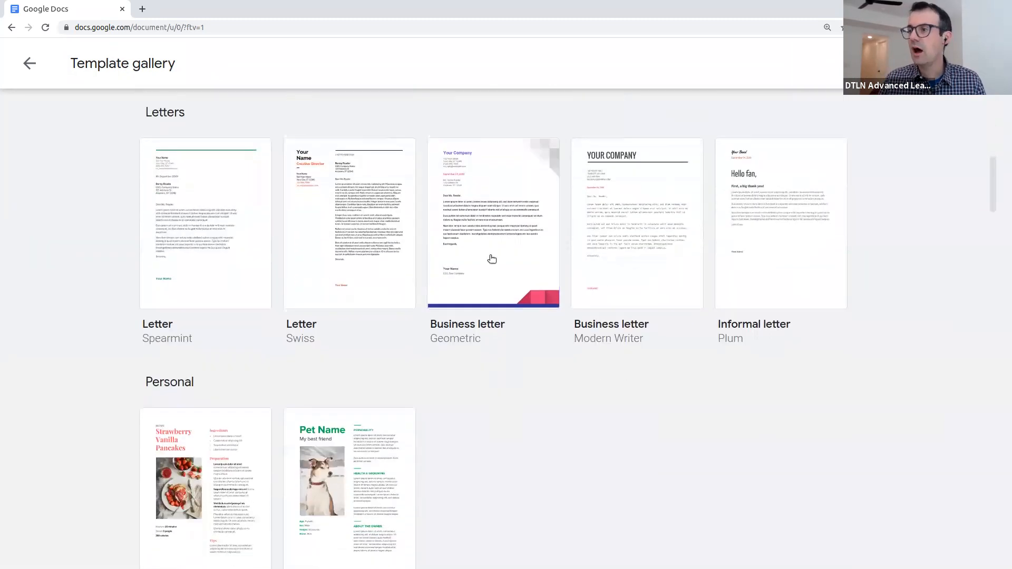
scroll(787, 256, down, 2)
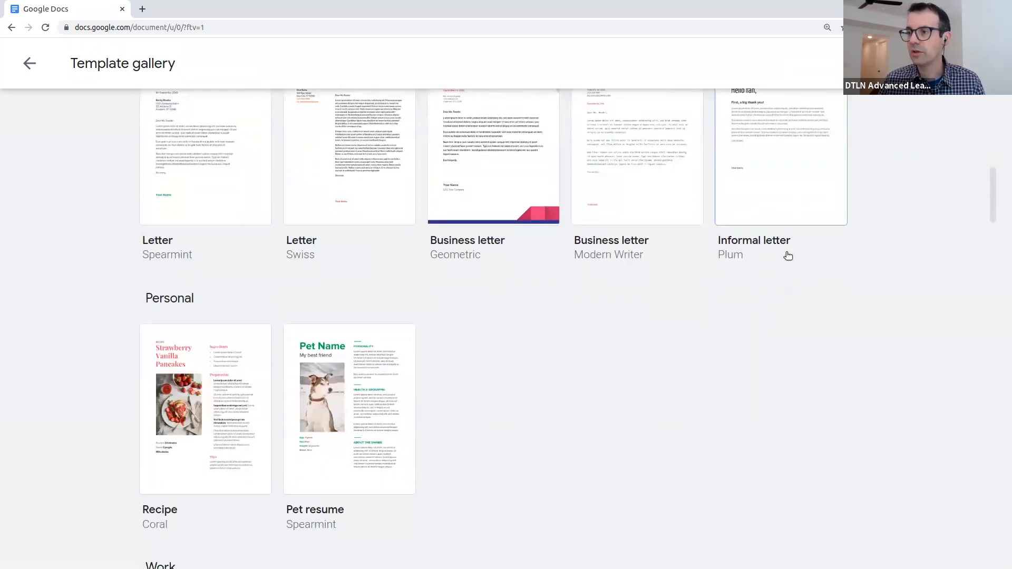
scroll(416, 397, down, 1)
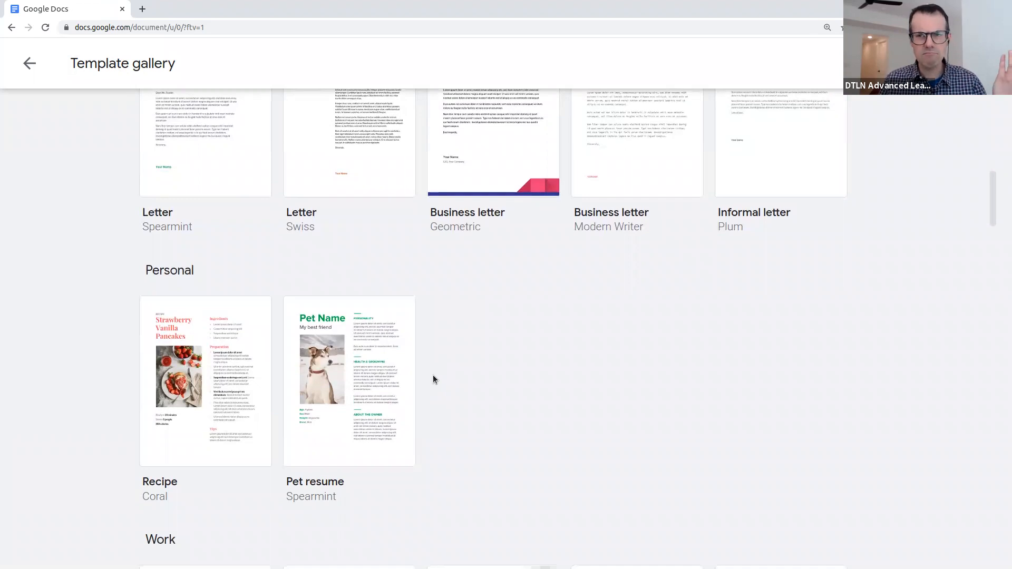
scroll(432, 374, down, 3)
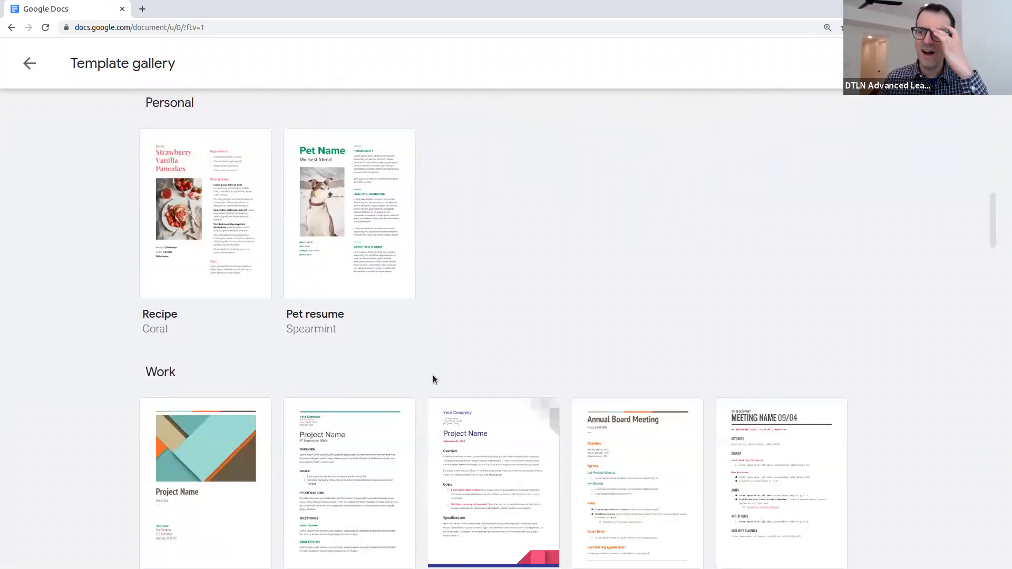
scroll(461, 282, down, 4)
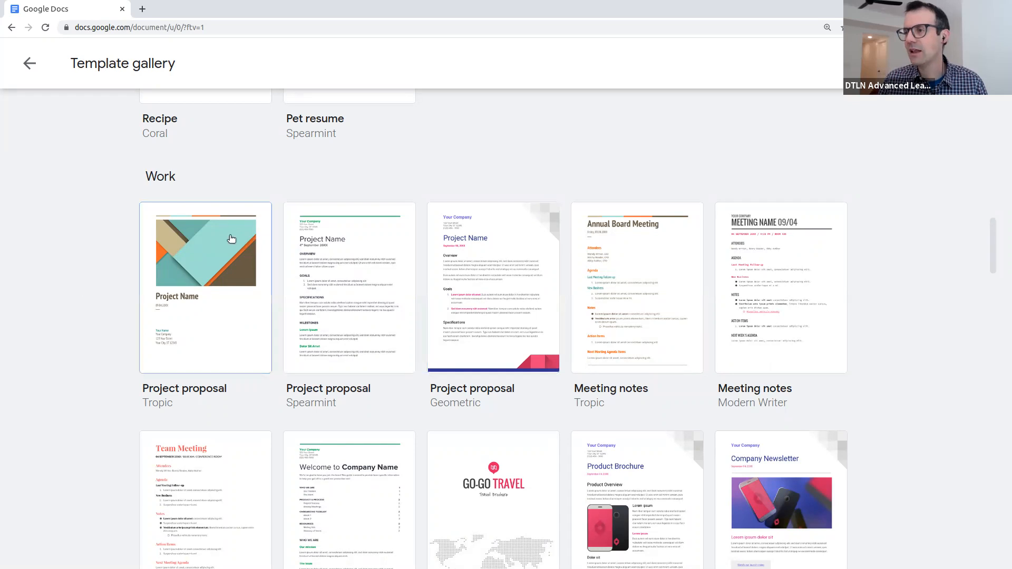
scroll(201, 321, down, 2)
scroll(247, 309, down, 4)
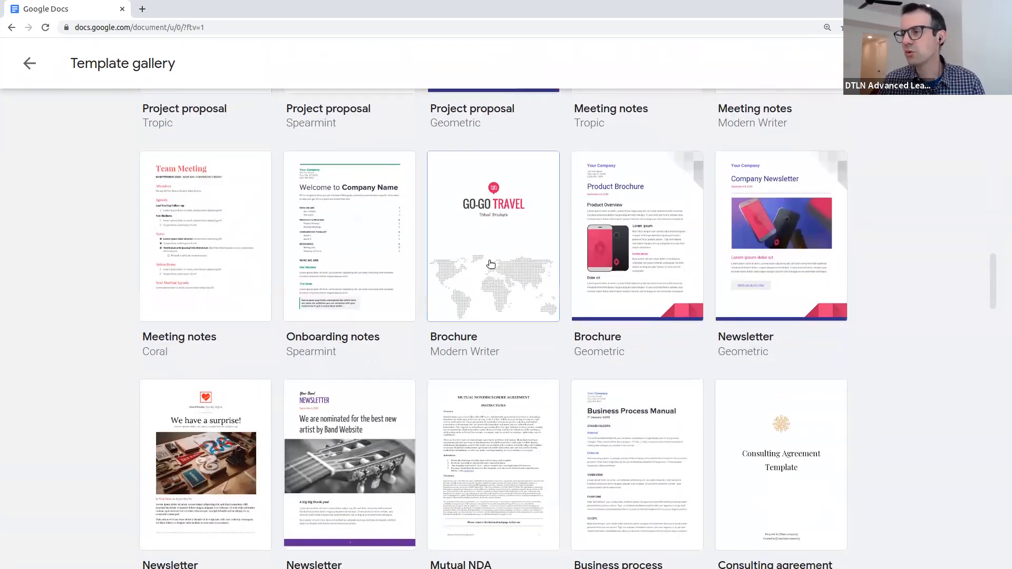
scroll(490, 262, down, 4)
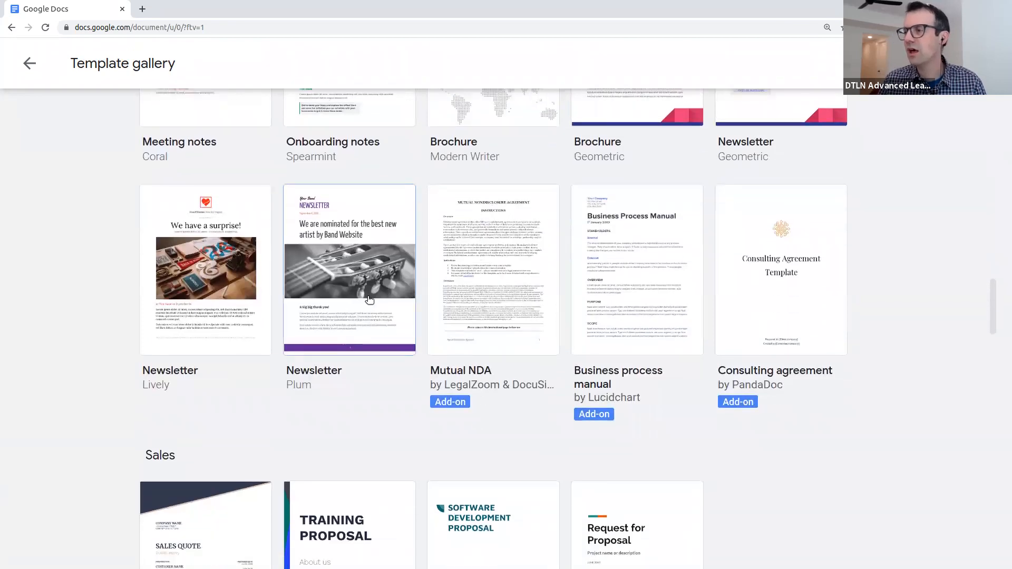
scroll(816, 377, down, 1)
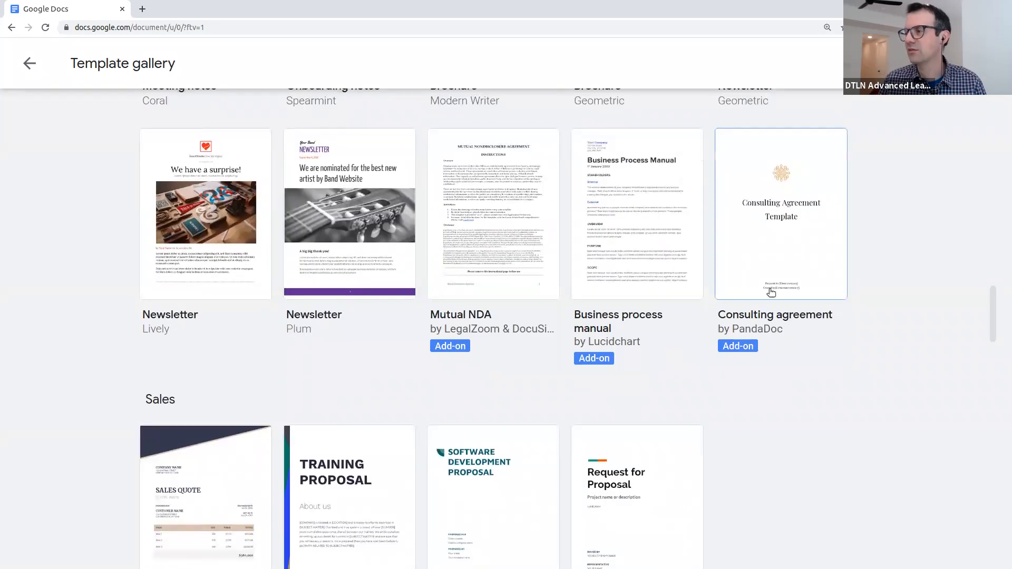
- Look through the sales and legal templates, then examine the essay, report, class notes and lesson plan templates under Education
scroll(709, 374, down, 2)
scroll(716, 403, down, 10)
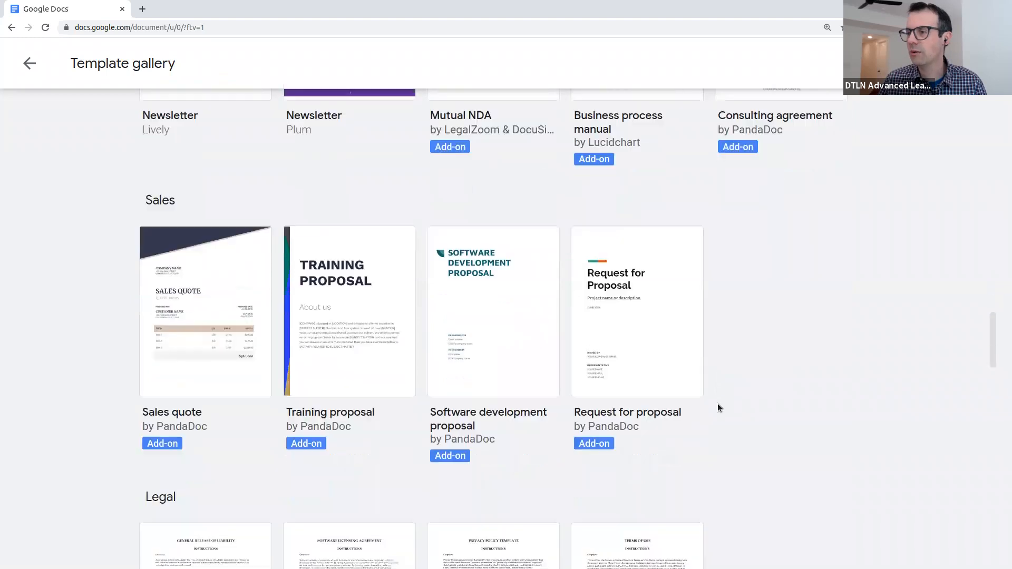
scroll(717, 412, down, 10)
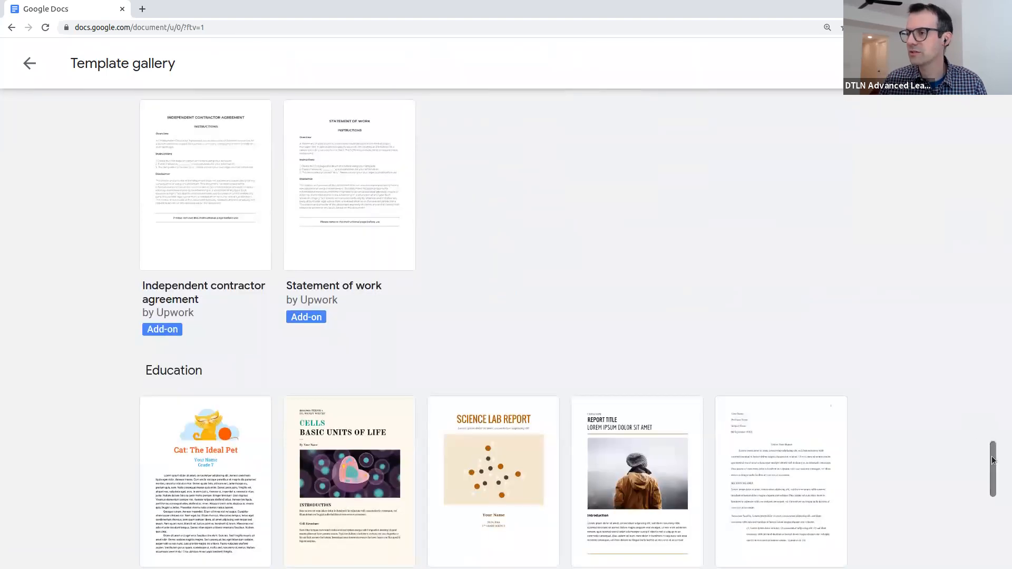
scroll(918, 459, down, 5)
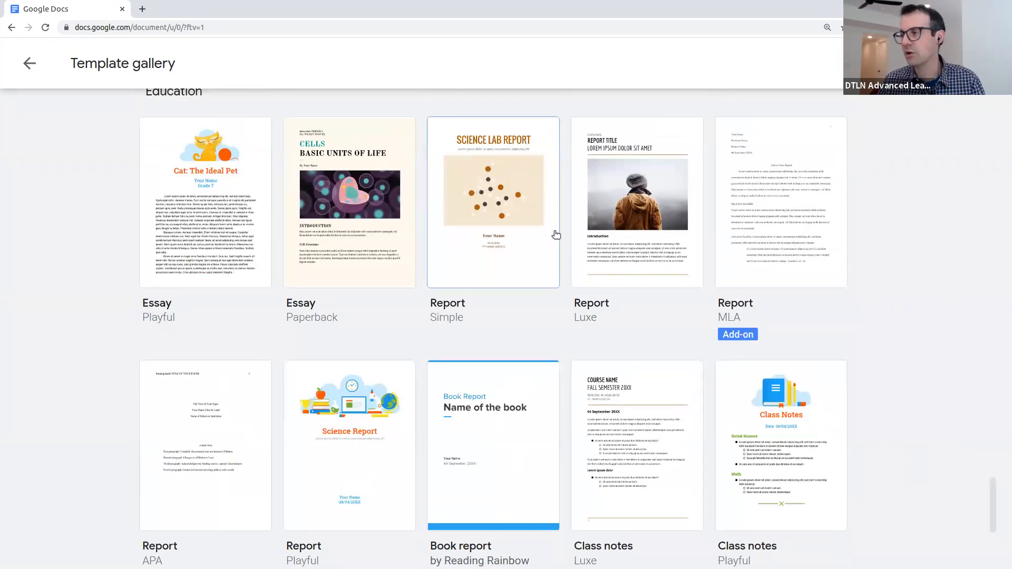
scroll(820, 332, down, 4)
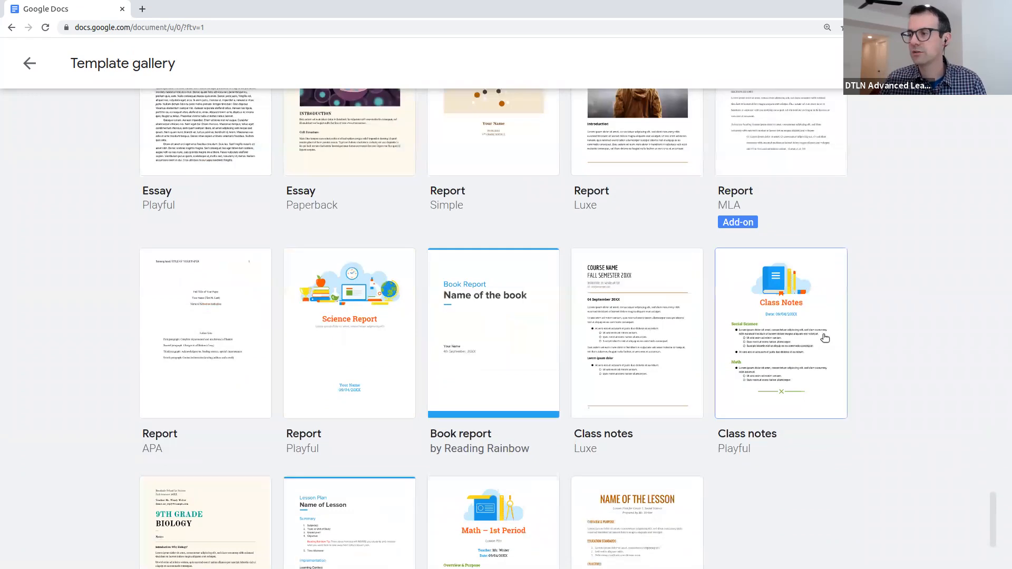
scroll(824, 337, down, 1)
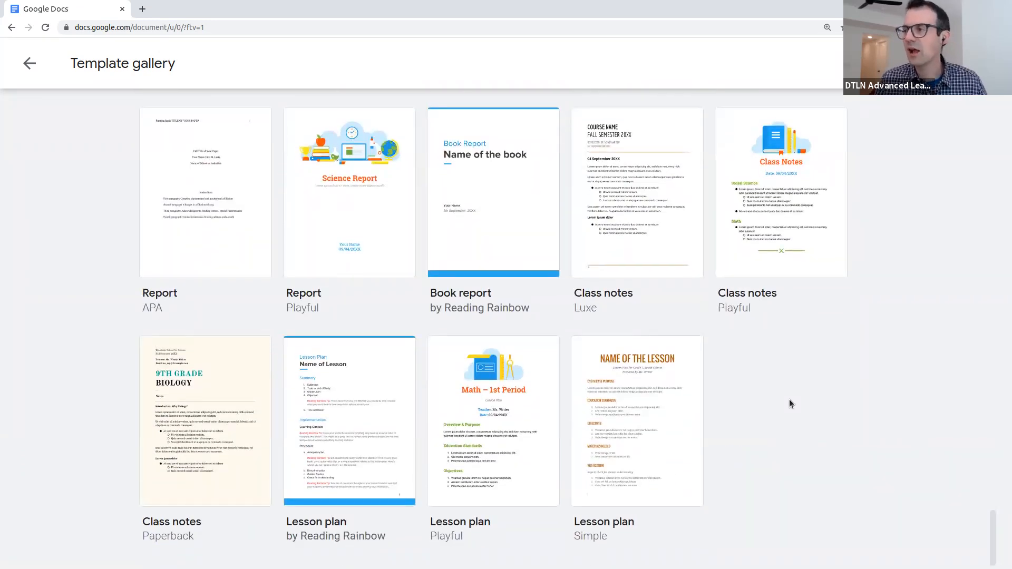
scroll(780, 401, up, 1)
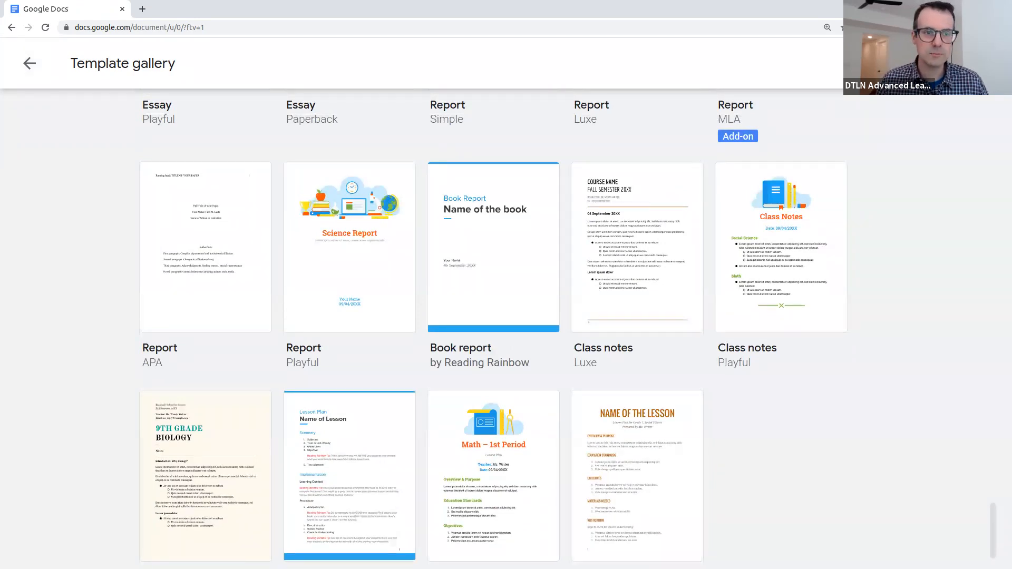
- Switch to the Google Docs for Writers Agenda (DTLN) document and view it from its session materials up to the title
key(alt+Tab)
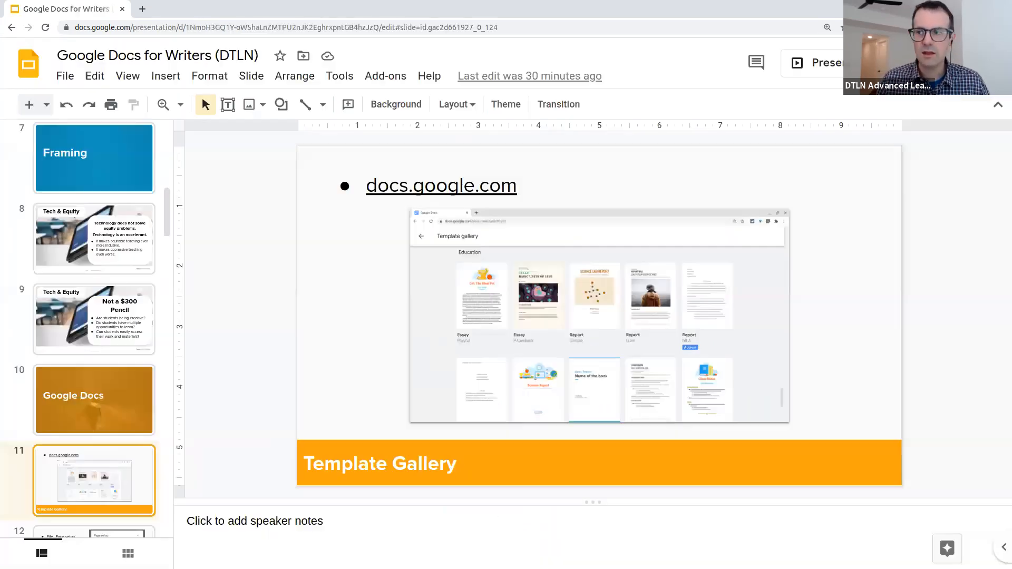
drag(711, 9, 0, 127)
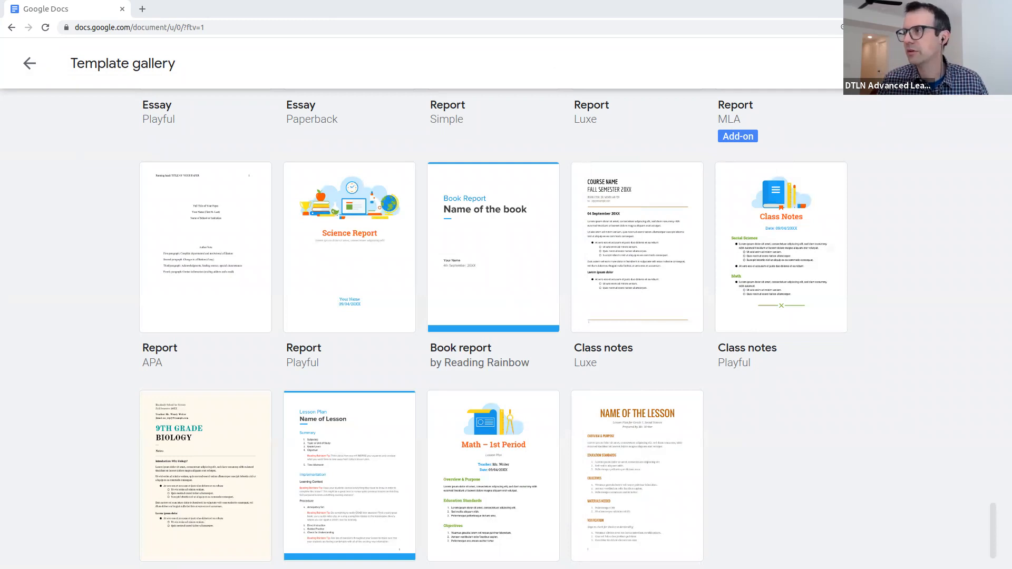
key(super+h)
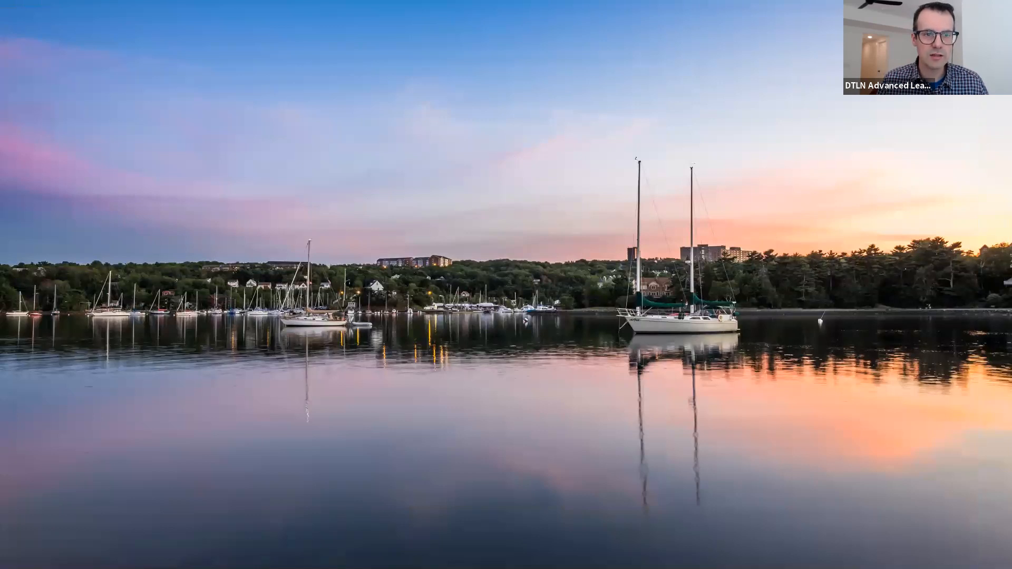
key(alt+Tab)
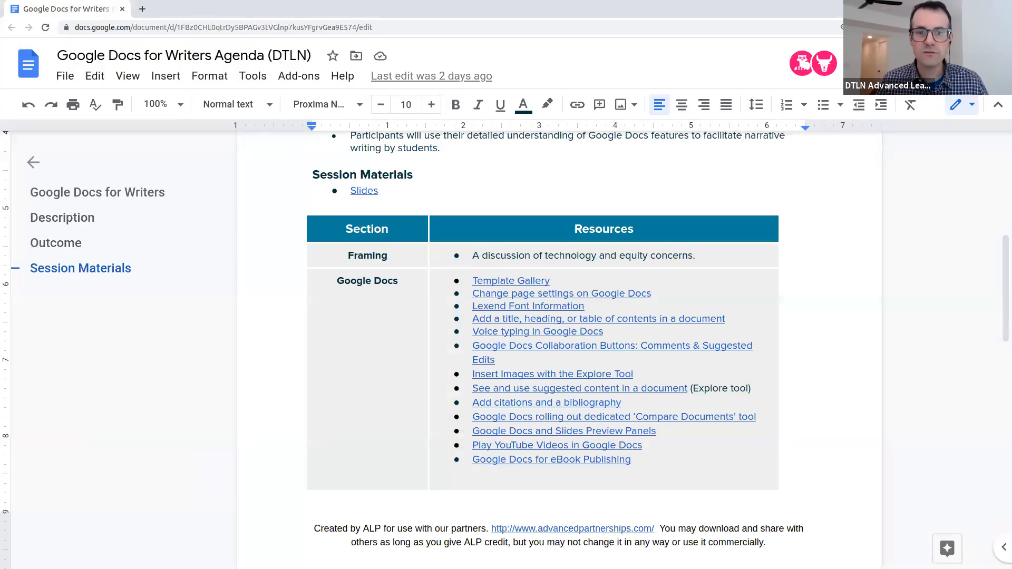
scroll(269, 289, up, 5)
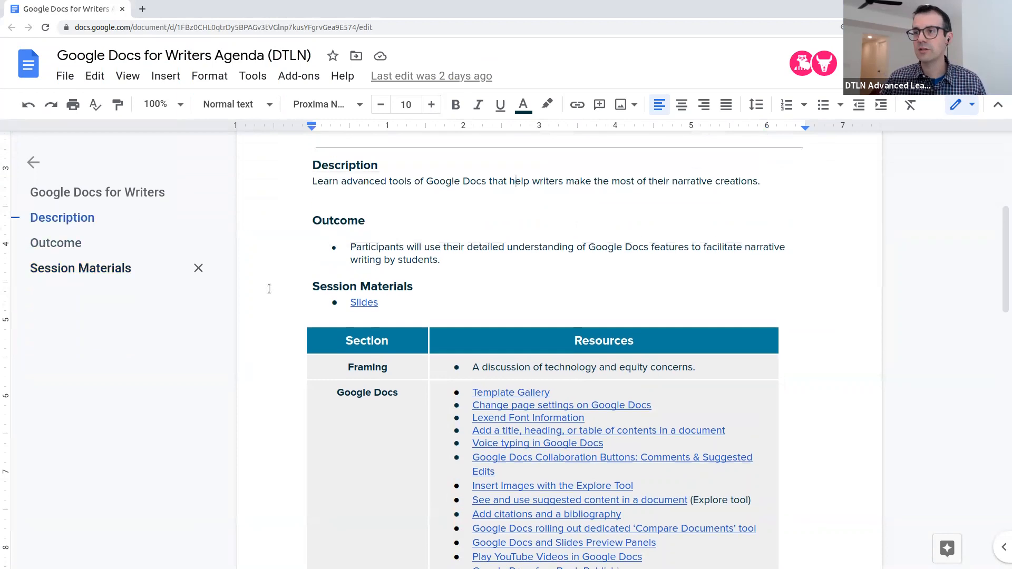
scroll(269, 289, up, 3)
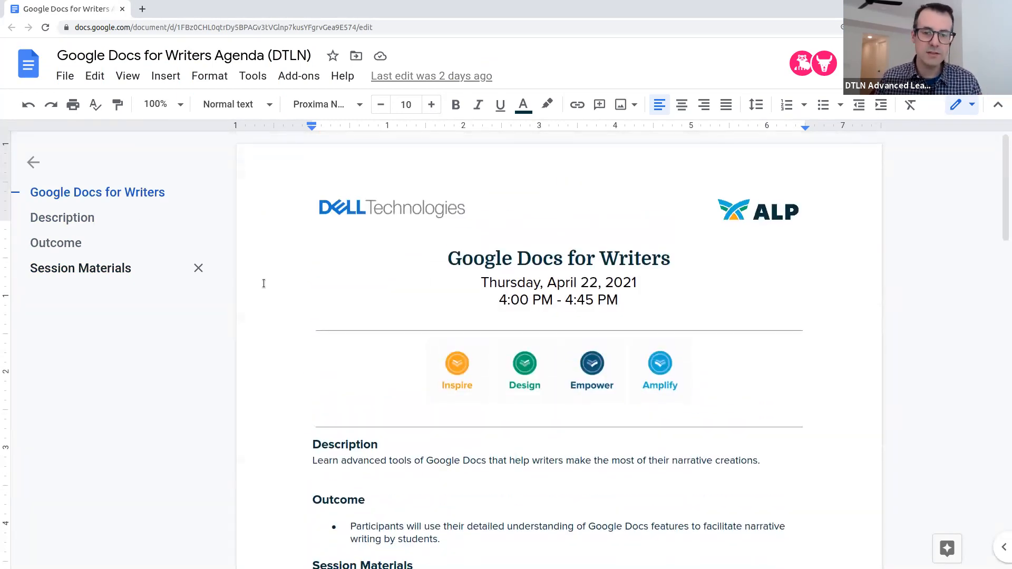
- Open the page setup, switch the orientation to Landscape and back to Portrait, and view the choices for applying it to the document
click(73, 79)
scroll(142, 300, down, 1)
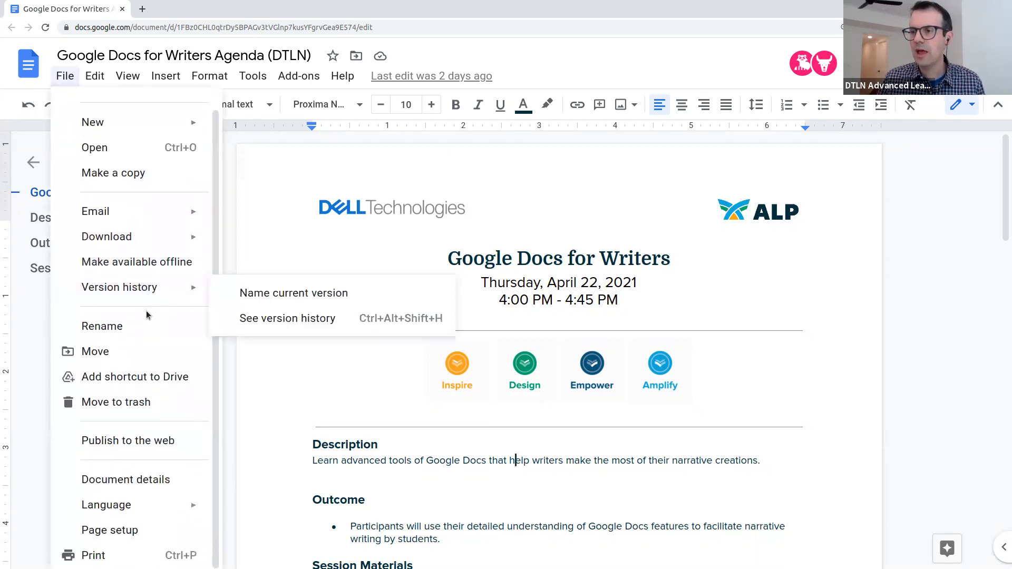
click(146, 536)
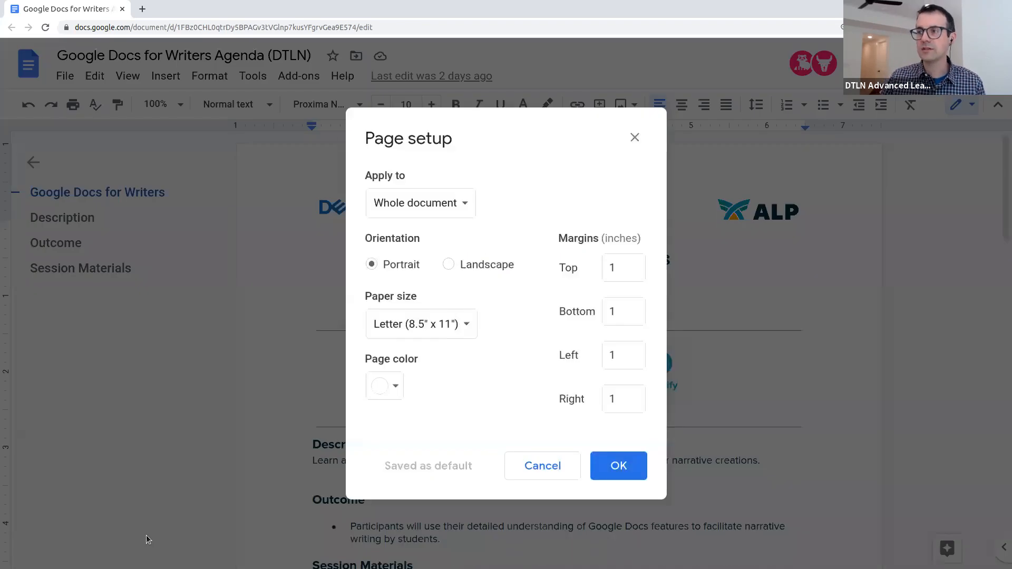
click(476, 264)
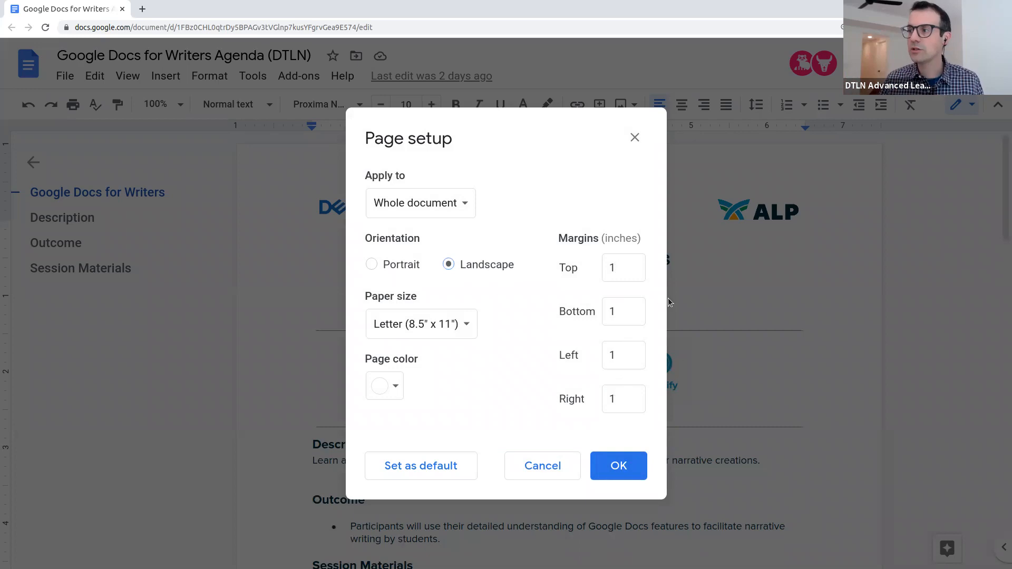
click(628, 275)
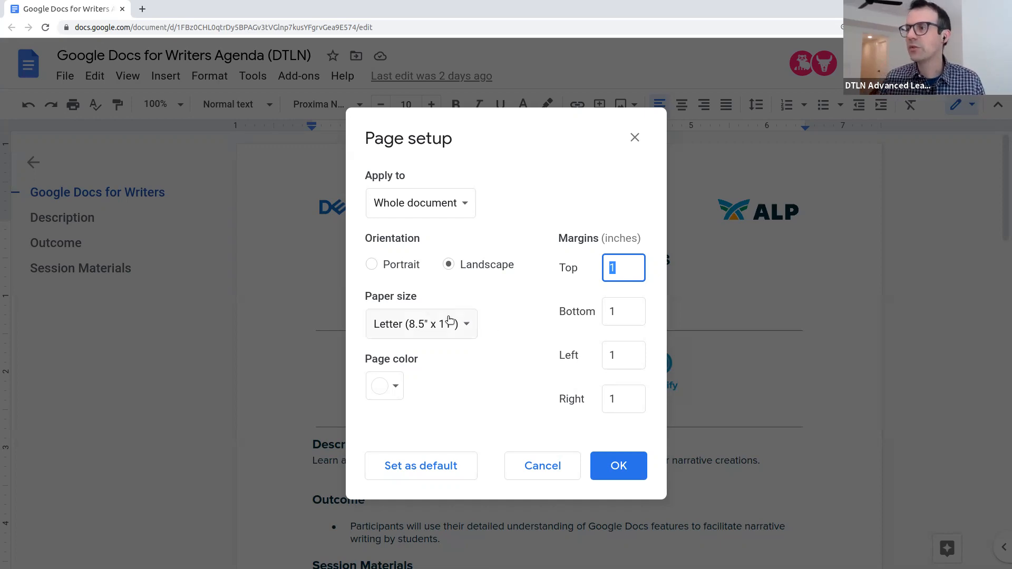
click(387, 265)
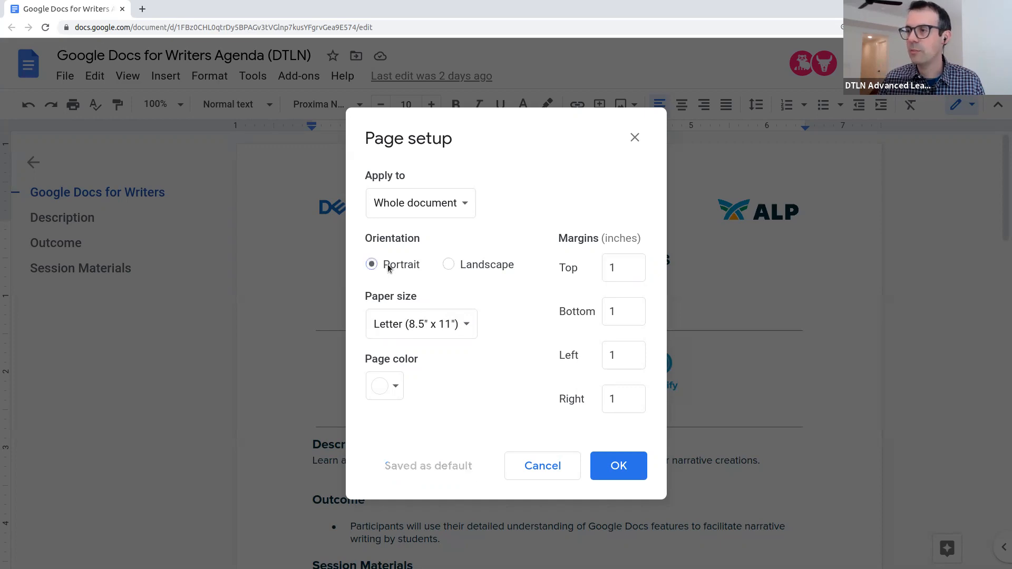
click(421, 203)
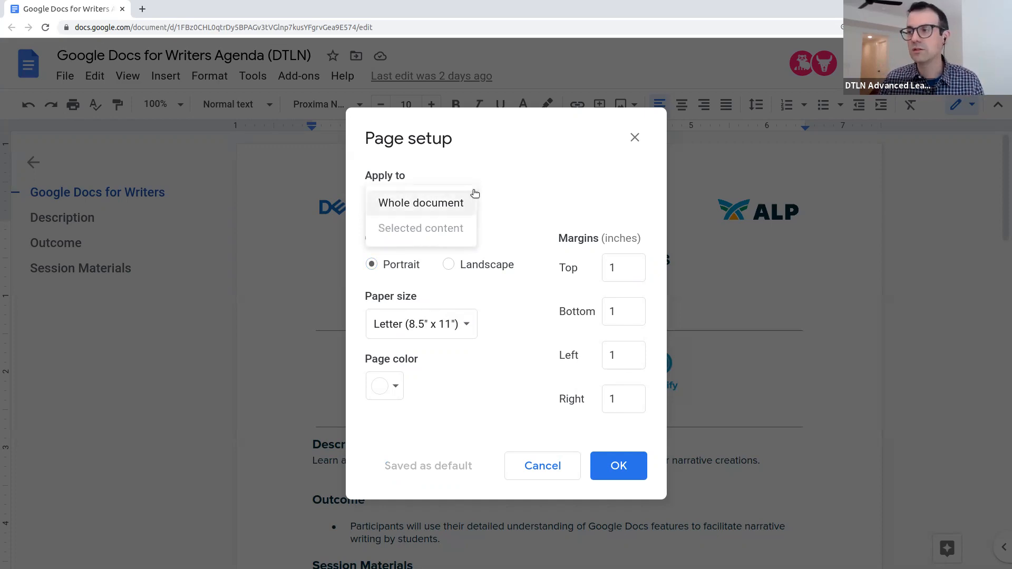
click(489, 176)
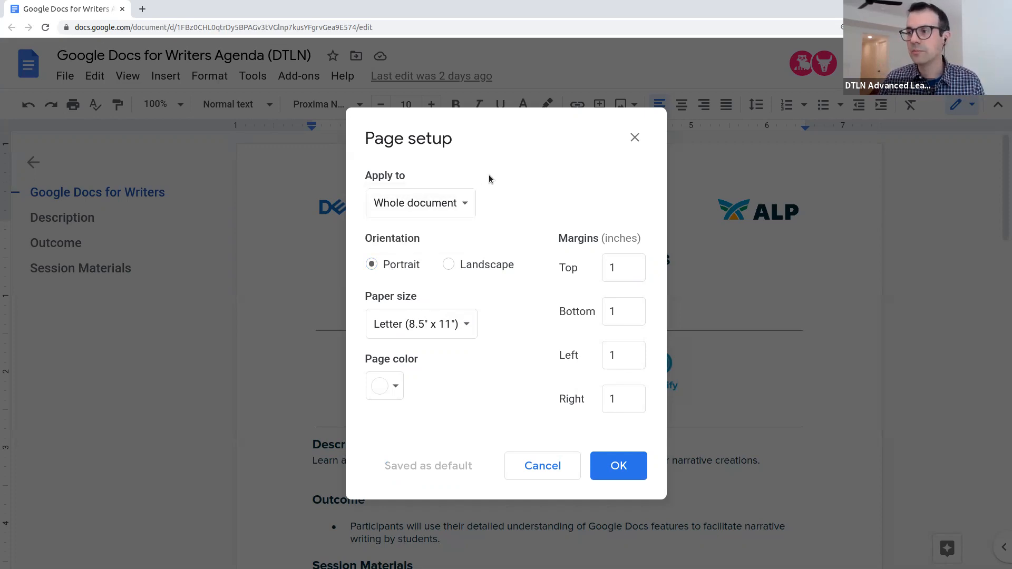
- Apply the custom page color #debaba to the whole document, and undo the change
click(396, 388)
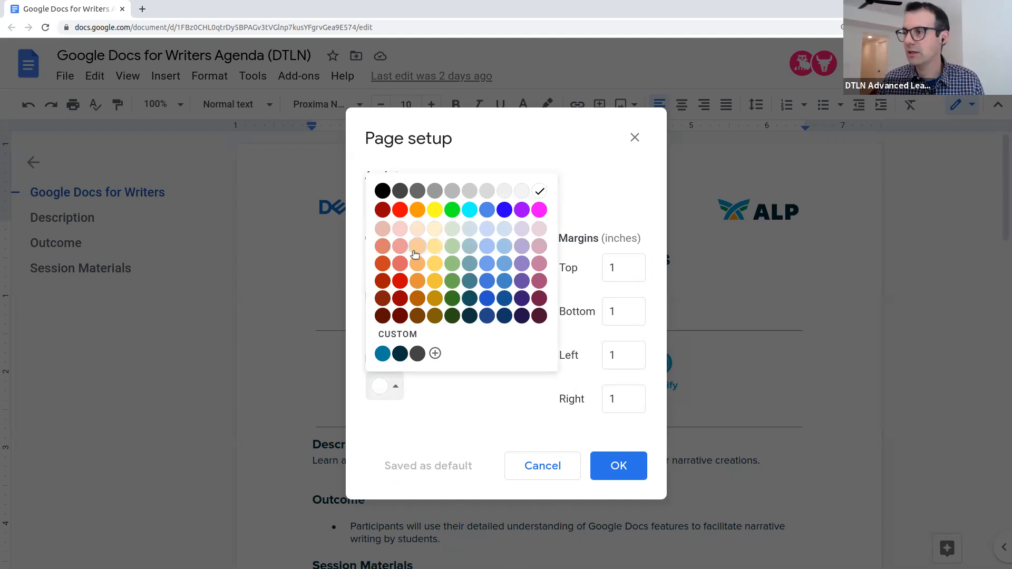
click(436, 353)
drag(439, 383, 582, 384)
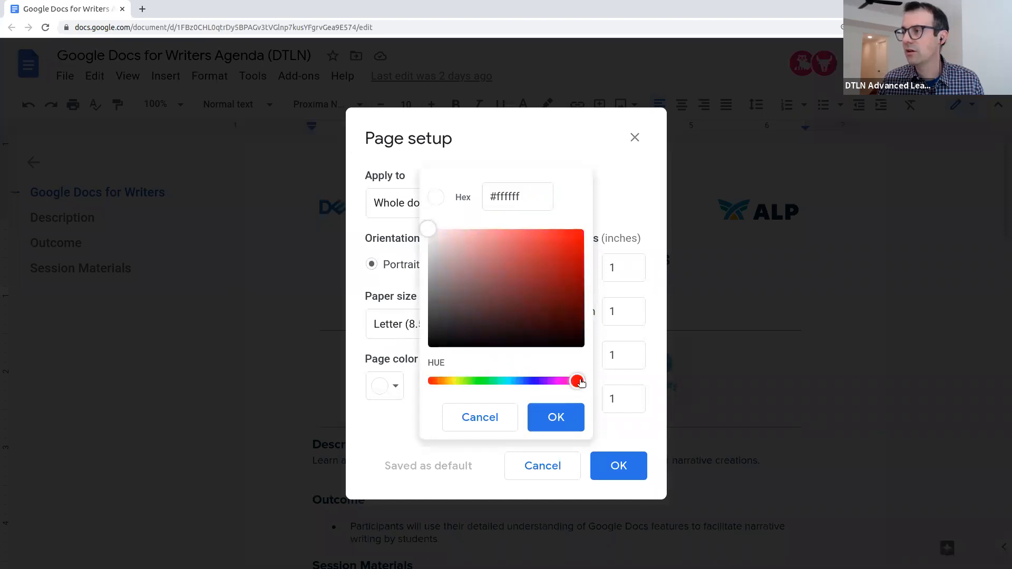
drag(434, 229, 455, 242)
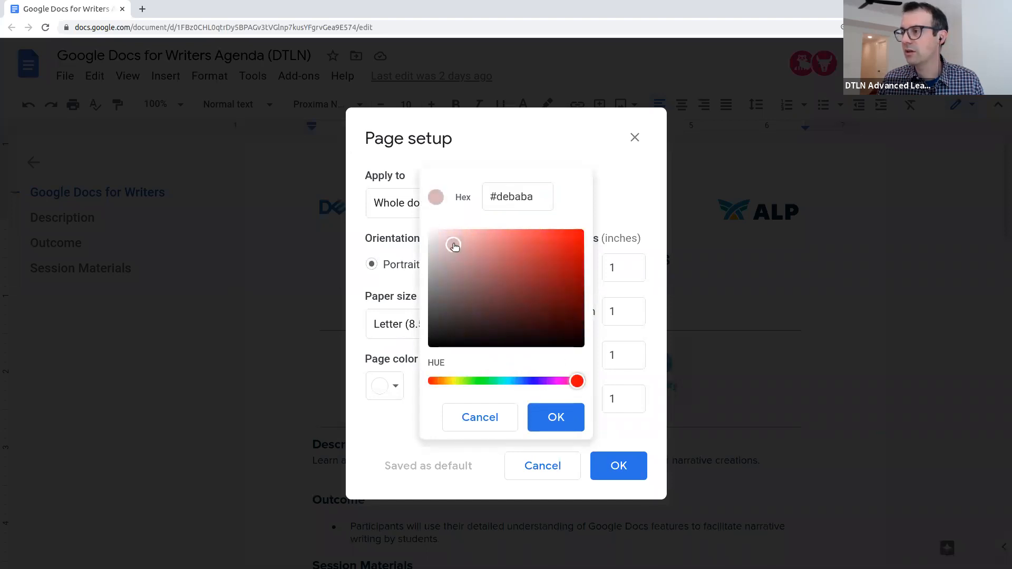
click(549, 418)
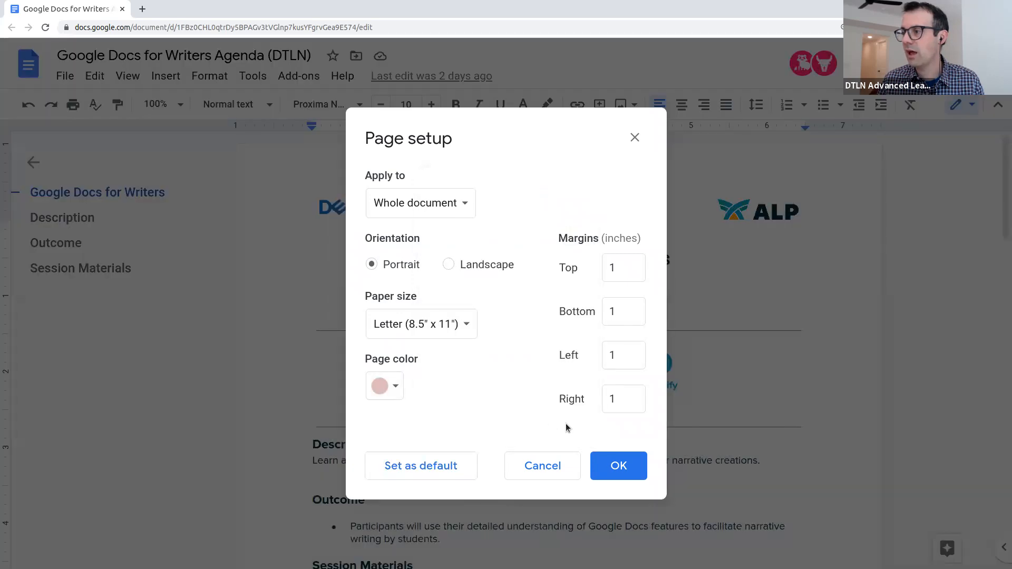
click(616, 466)
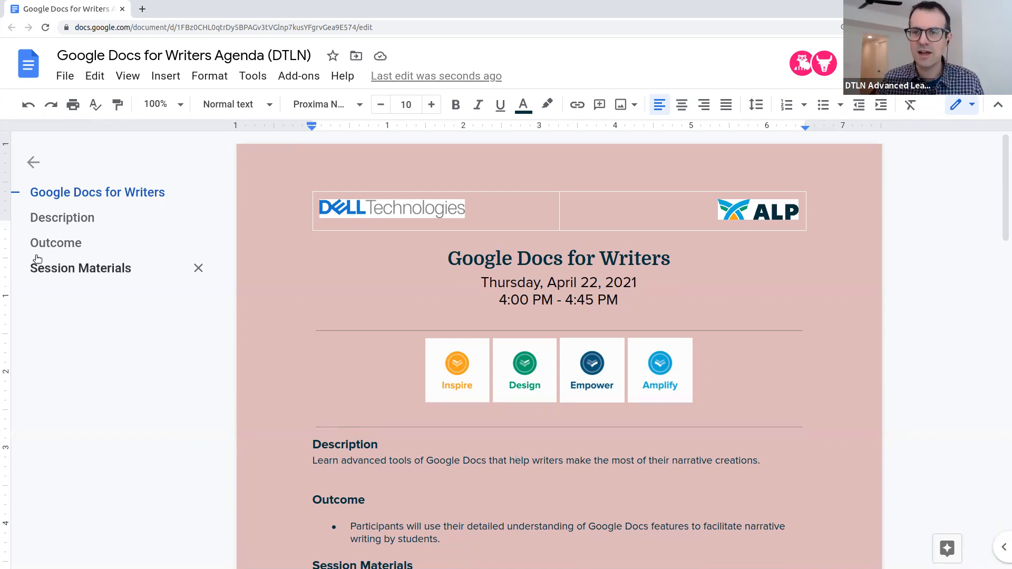
click(29, 106)
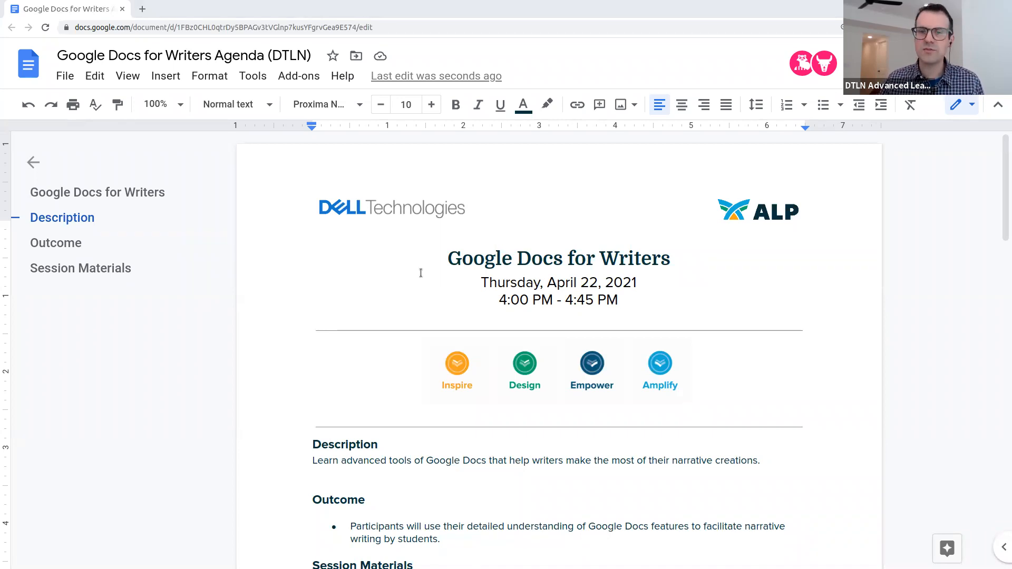
- Check the formatting of the title, description text and Description heading, and enlarge the document view to 200%
click(568, 258)
scroll(493, 301, down, 2)
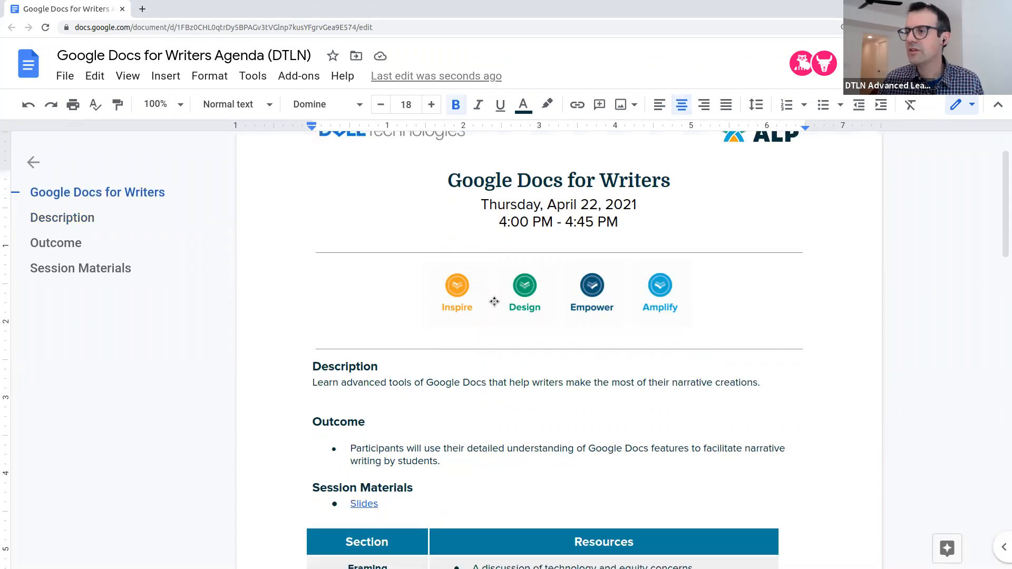
click(386, 347)
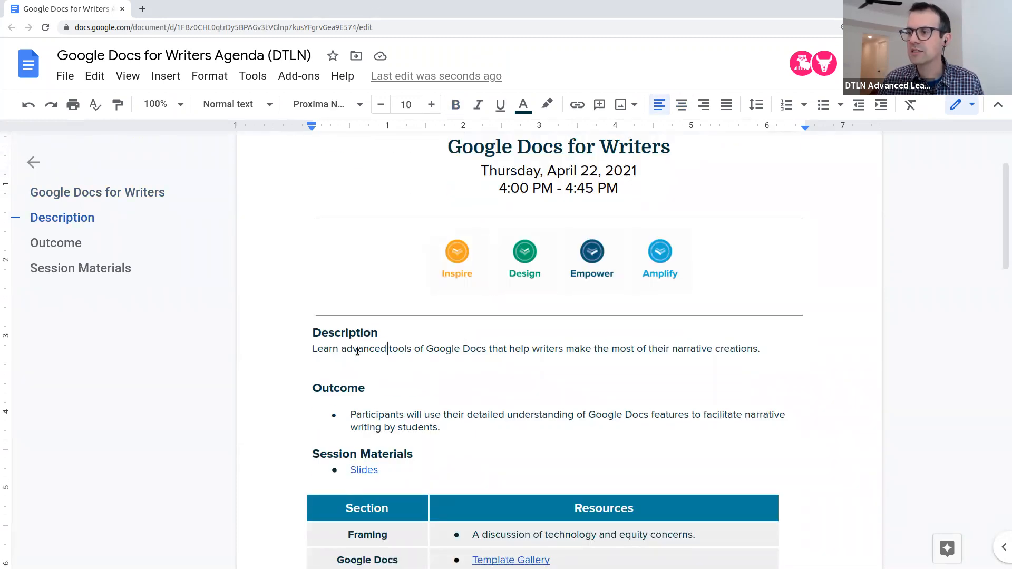
click(339, 331)
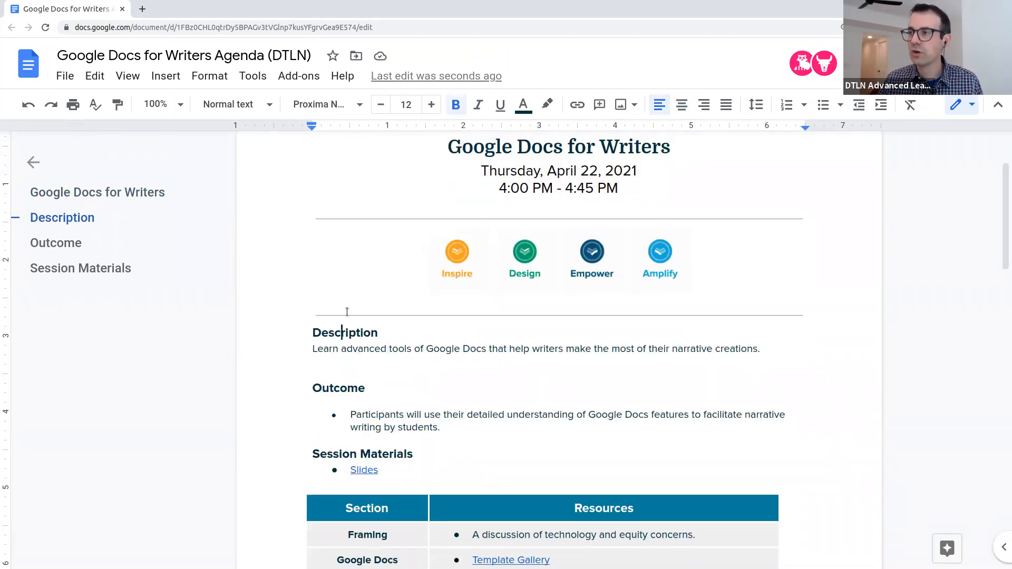
click(180, 109)
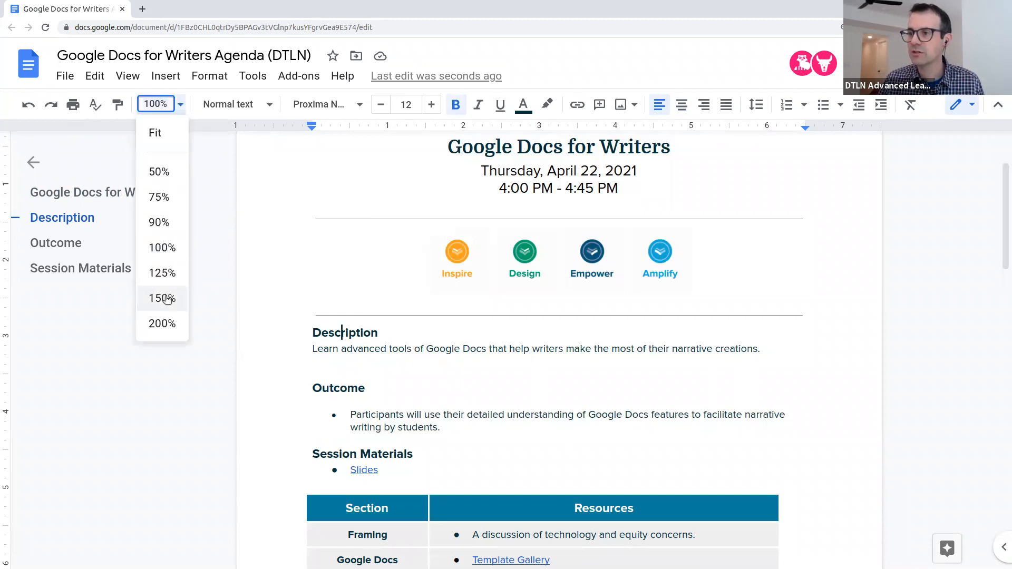
click(164, 323)
scroll(540, 353, down, 5)
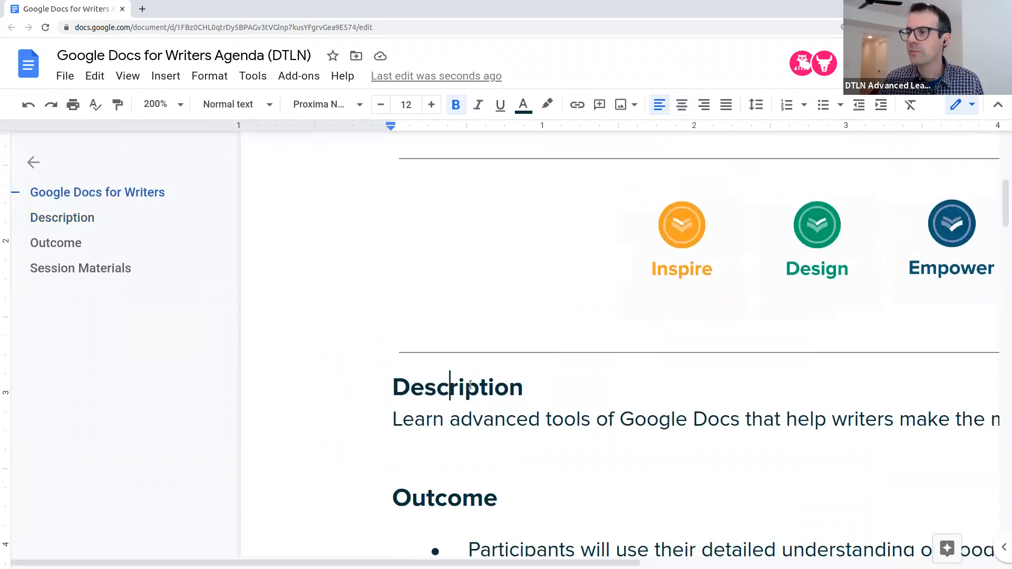
scroll(443, 384, right, 13)
drag(248, 390, 119, 392)
click(100, 390)
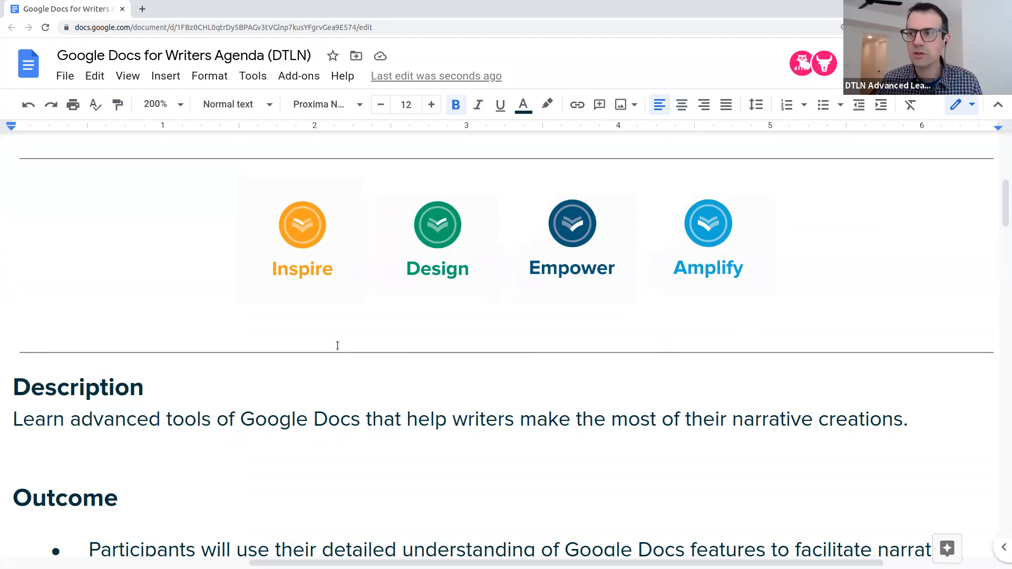
- With the Description heading selected, search the additional fonts for "lexend" and accept the current font list
double_click(86, 384)
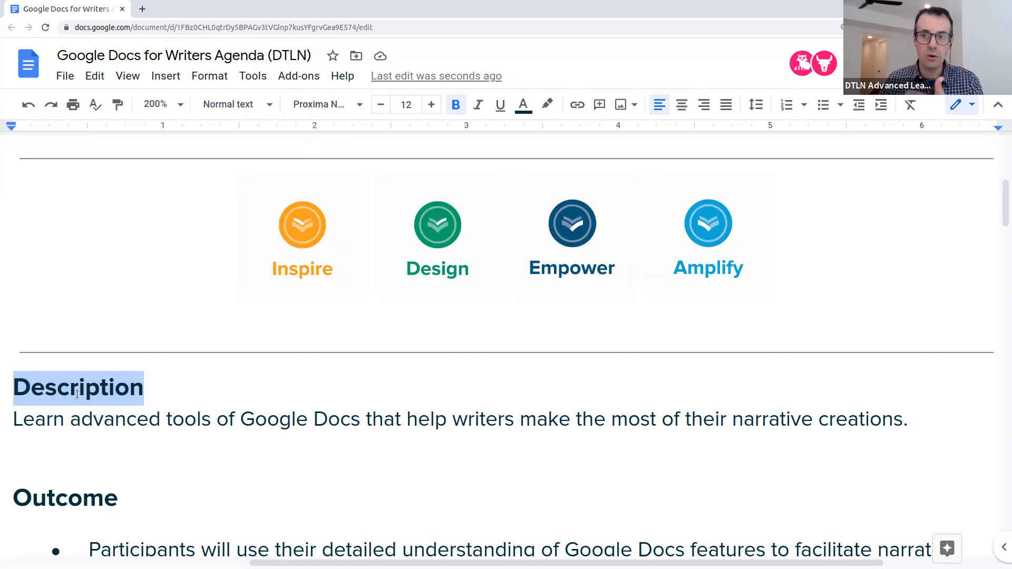
click(322, 106)
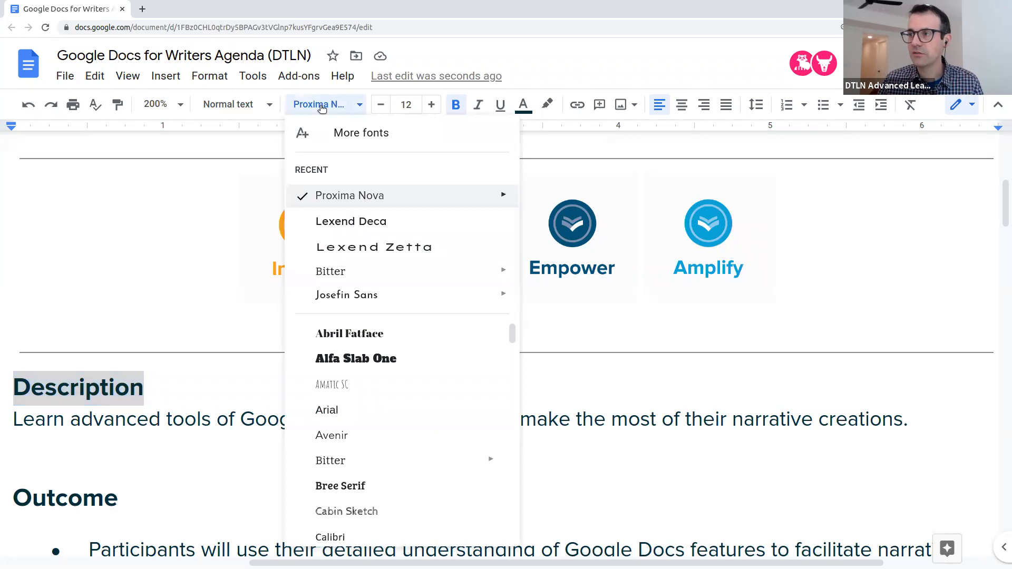
click(381, 133)
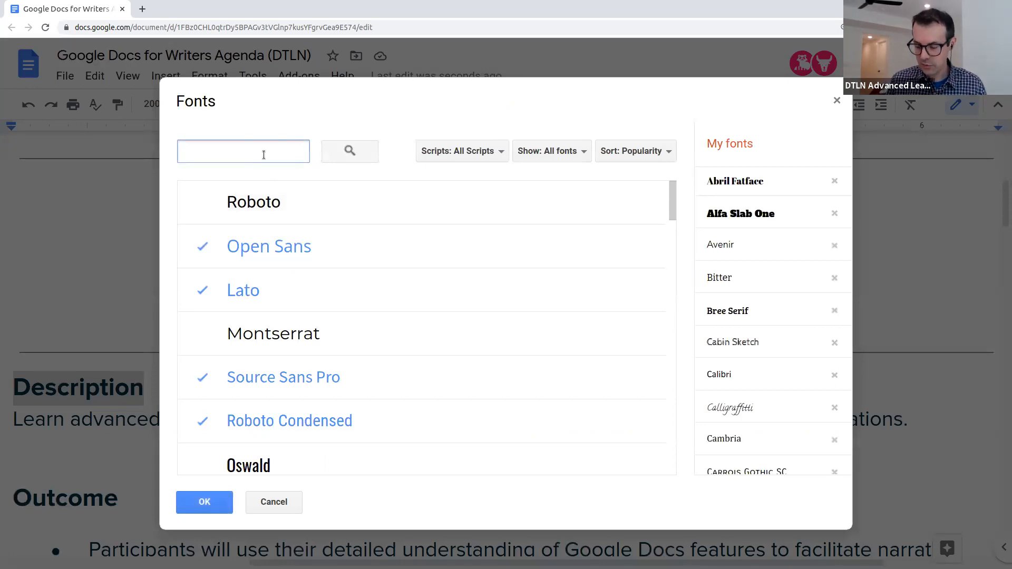
text(lexend)
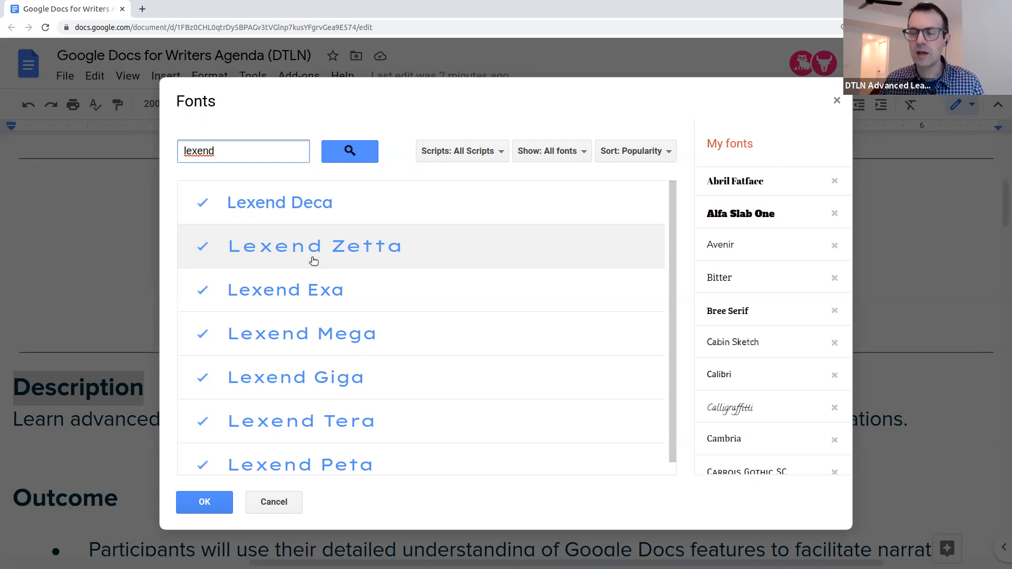
click(212, 506)
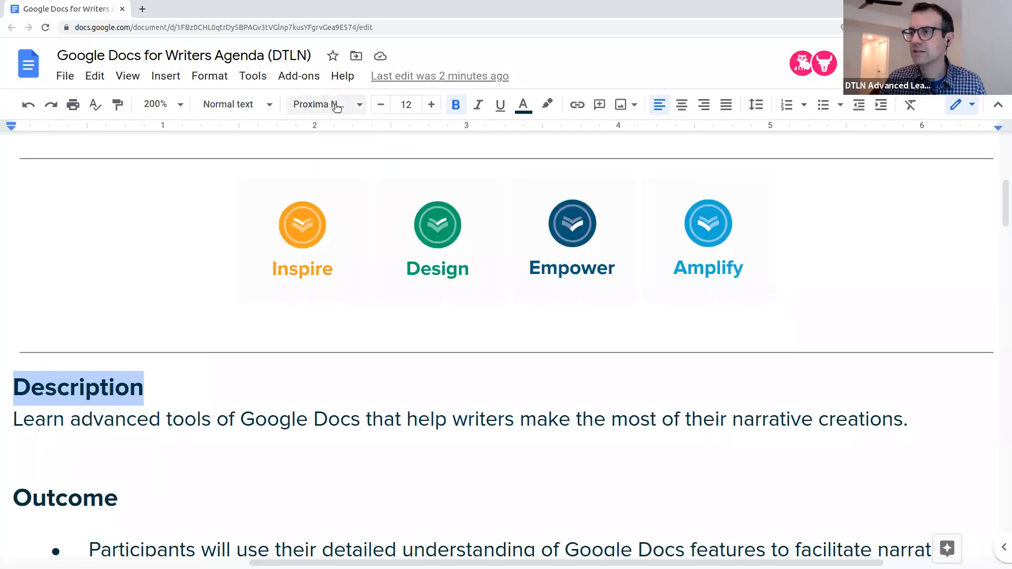
- Change the Description heading's font to Lexend Zetta, and undo the font change
click(337, 105)
click(372, 248)
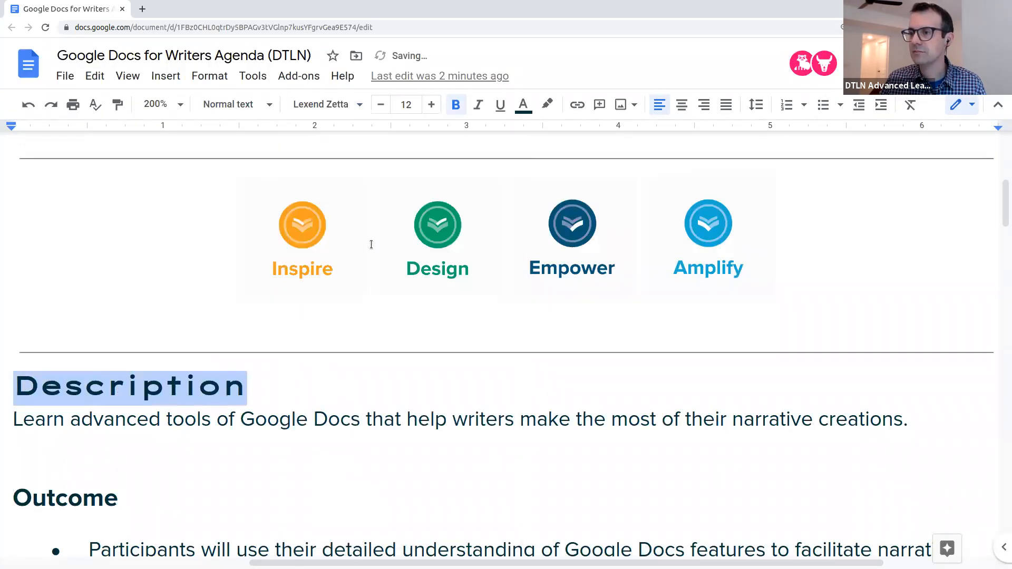
click(168, 392)
drag(248, 388, 21, 384)
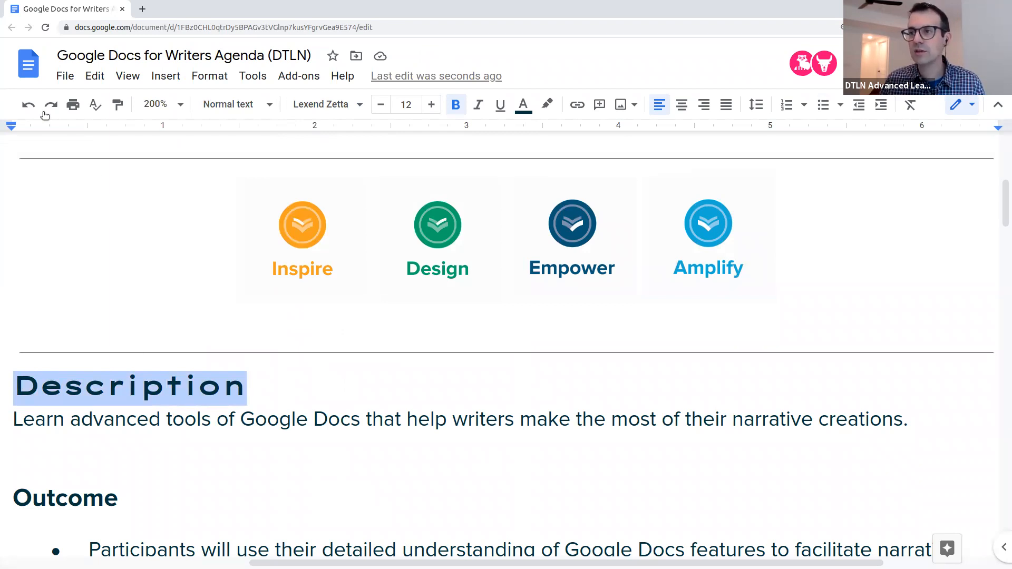
click(28, 105)
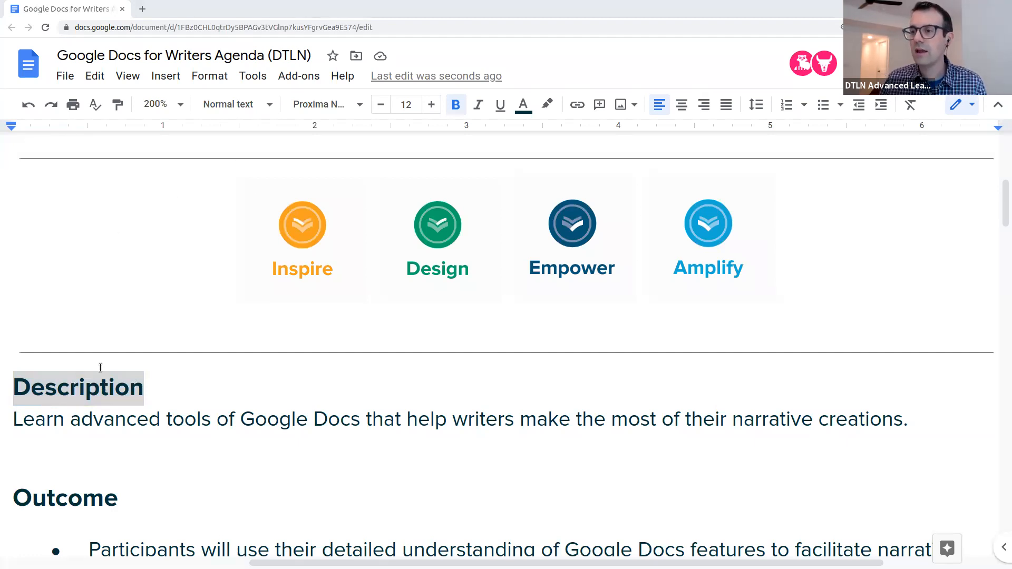
- Apply the Heading 2 style to the Description heading
scroll(32, 447, down, 2)
click(86, 385)
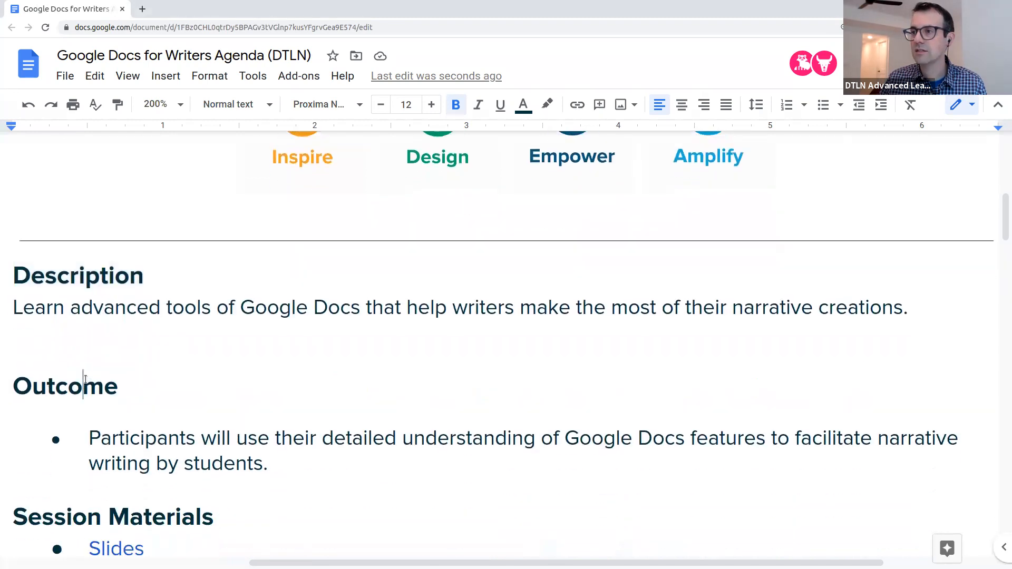
scroll(87, 384, down, 1)
scroll(88, 384, down, 3)
scroll(103, 406, up, 4)
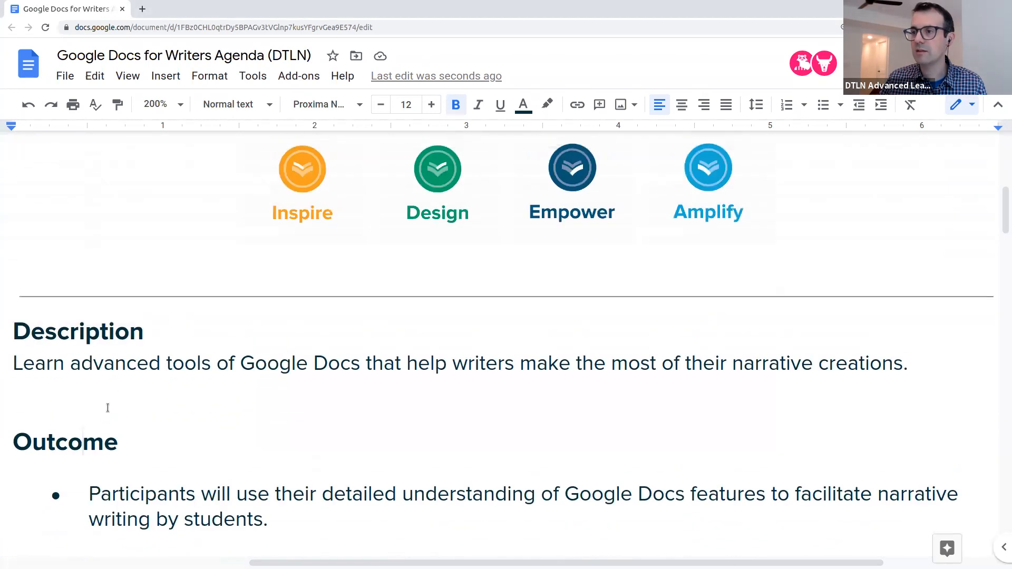
double_click(79, 331)
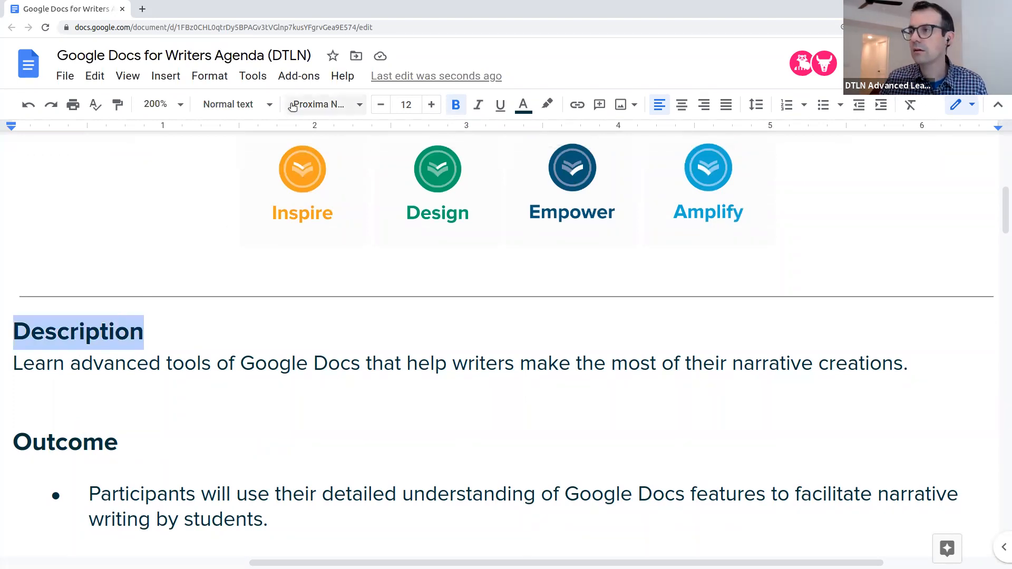
click(265, 104)
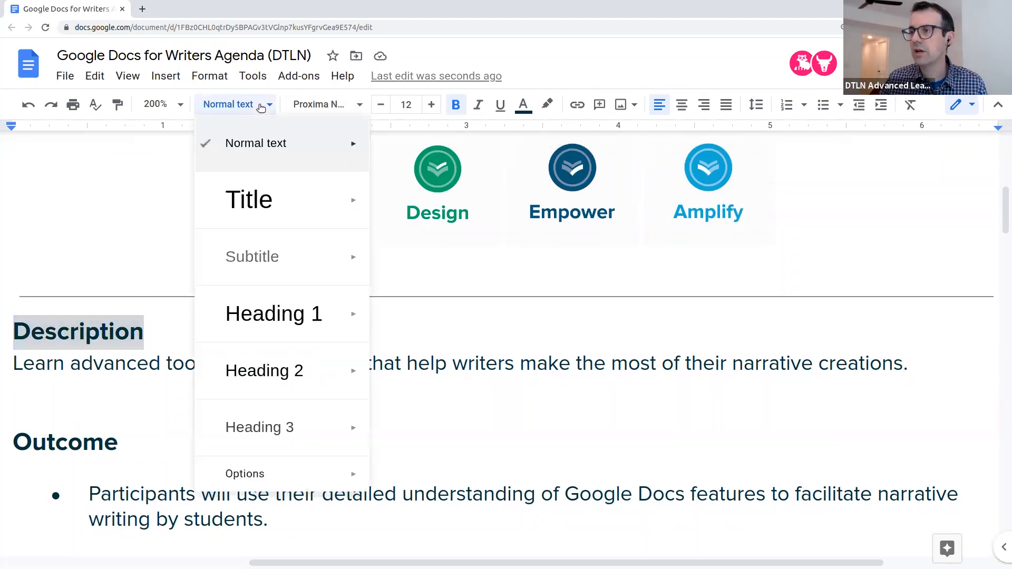
click(273, 363)
- Apply the Heading 2 style to the Outcome heading
scroll(253, 366, down, 2)
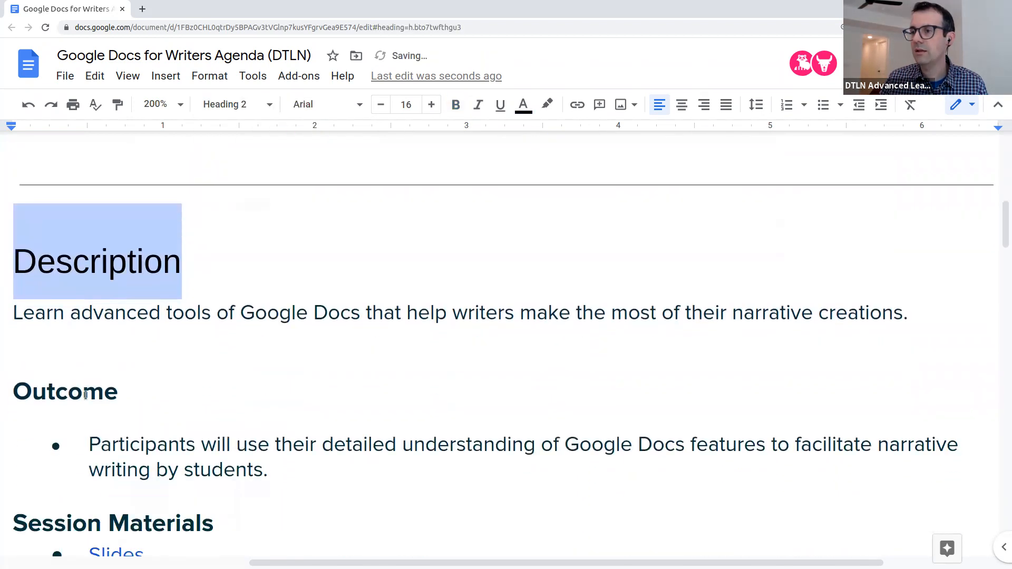
double_click(101, 357)
click(271, 104)
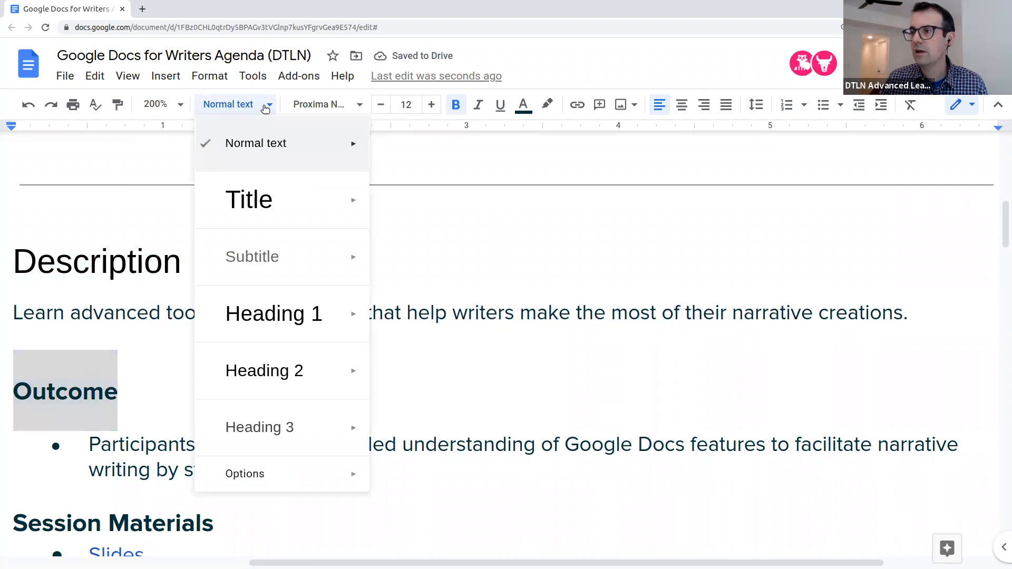
click(264, 367)
- Apply the Heading 2 style to the Session Materials heading
scroll(261, 355, down, 3)
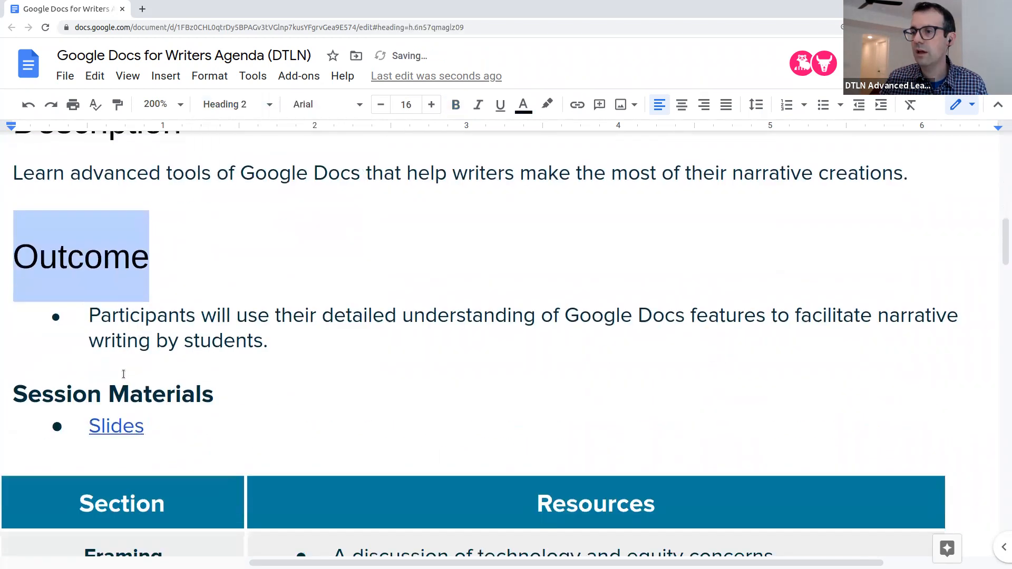
triple_click(104, 395)
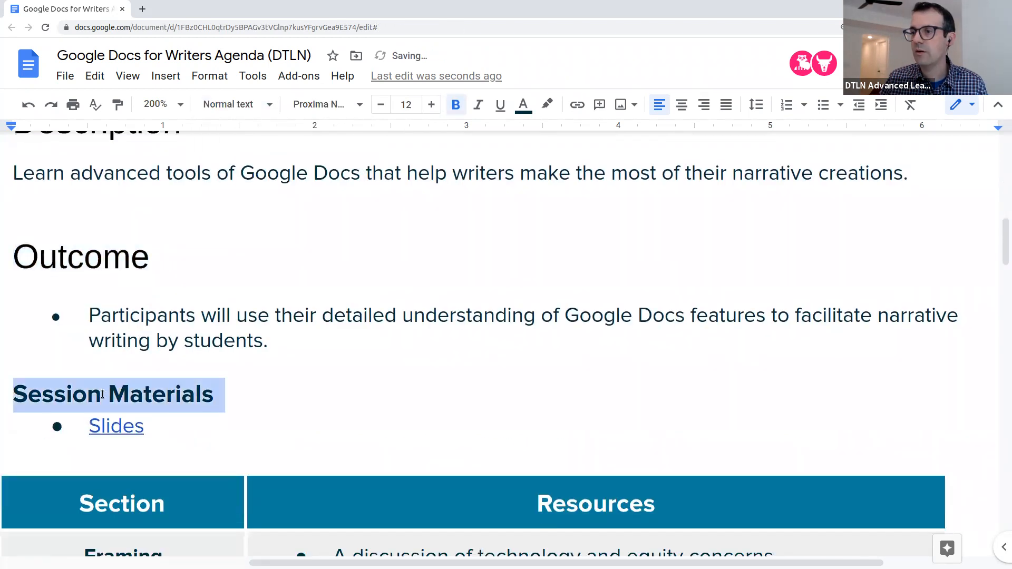
click(252, 105)
click(273, 361)
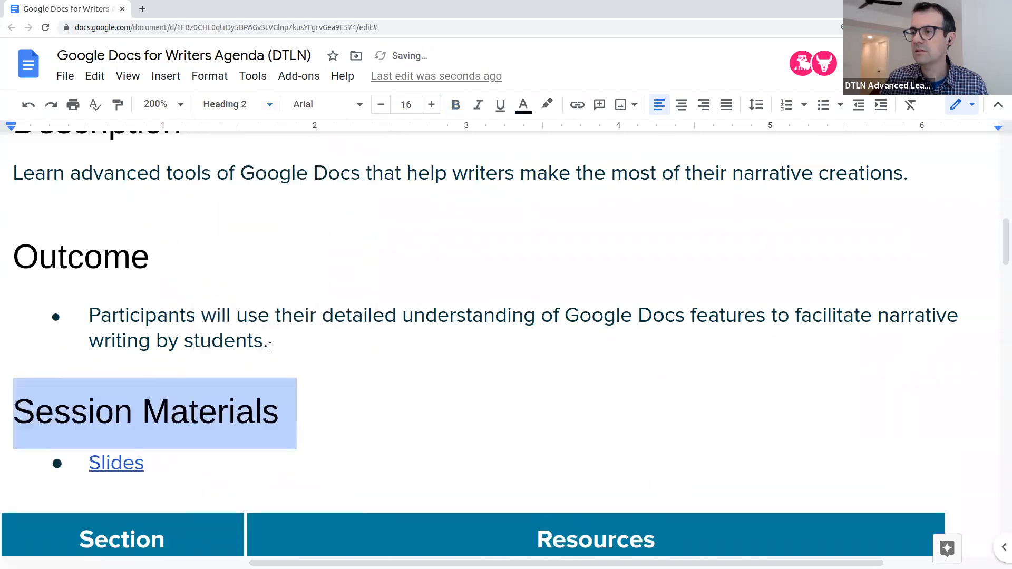
- Set the document zoom to 100%, and collapse and reopen the document outline
click(159, 105)
click(169, 254)
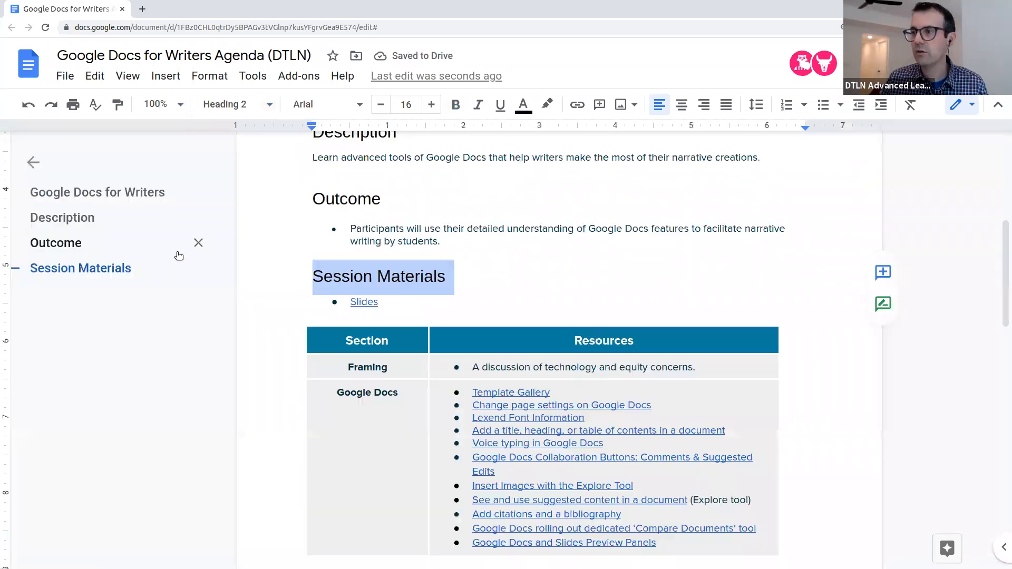
click(33, 162)
click(43, 165)
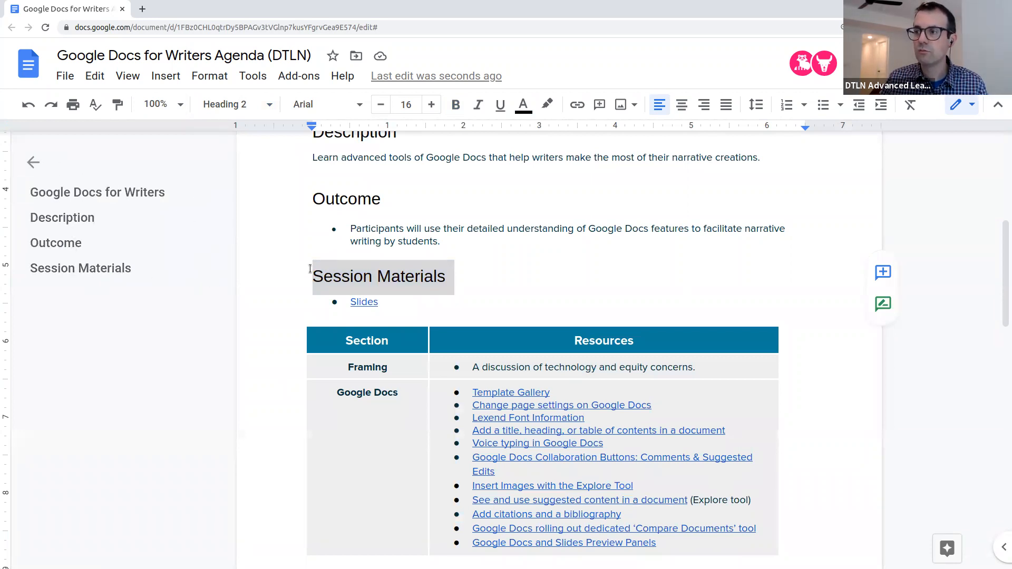
- Examine the paragraph style options available for the Description heading without changing its style
scroll(348, 232, up, 2)
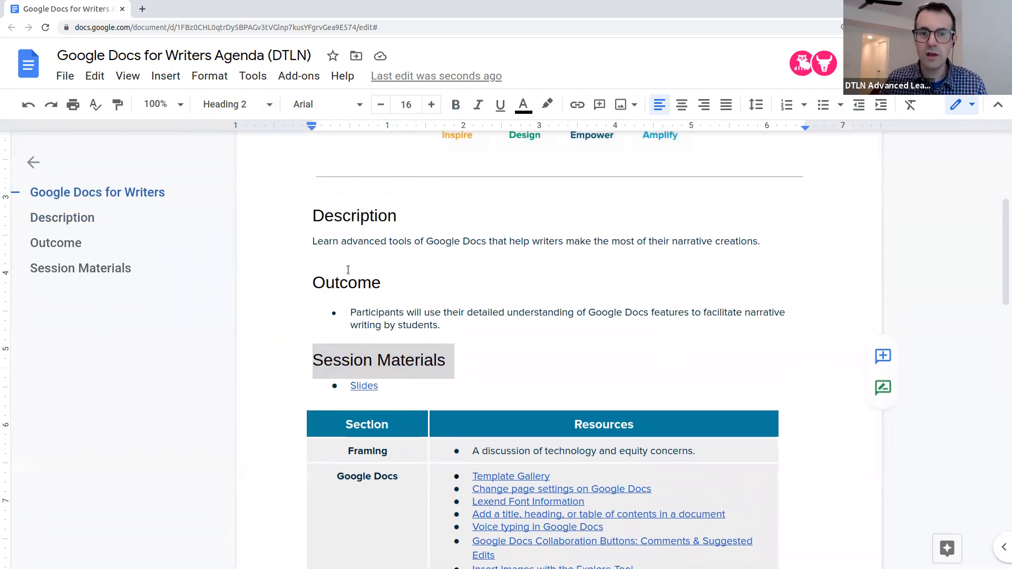
scroll(348, 268, up, 1)
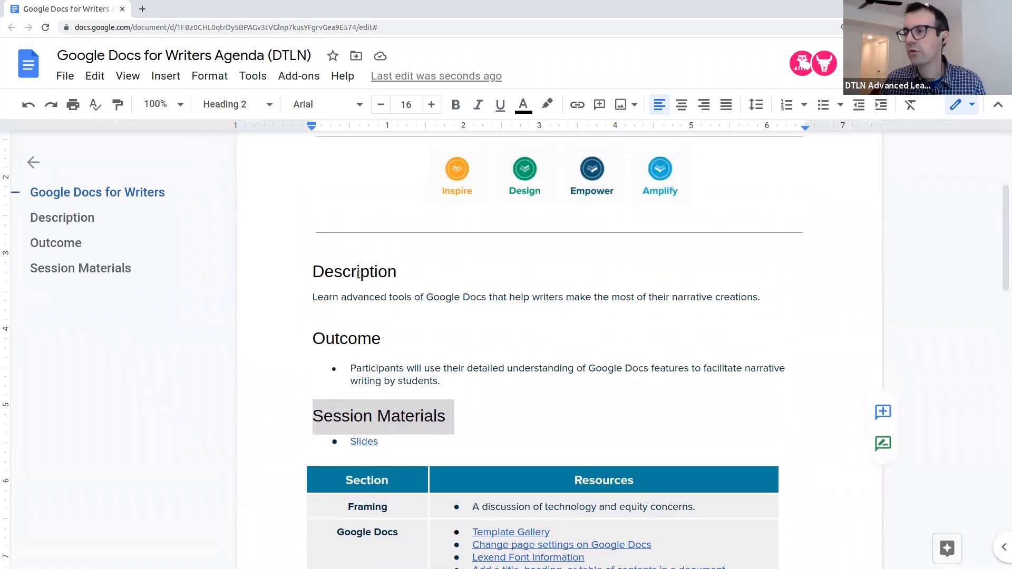
double_click(346, 271)
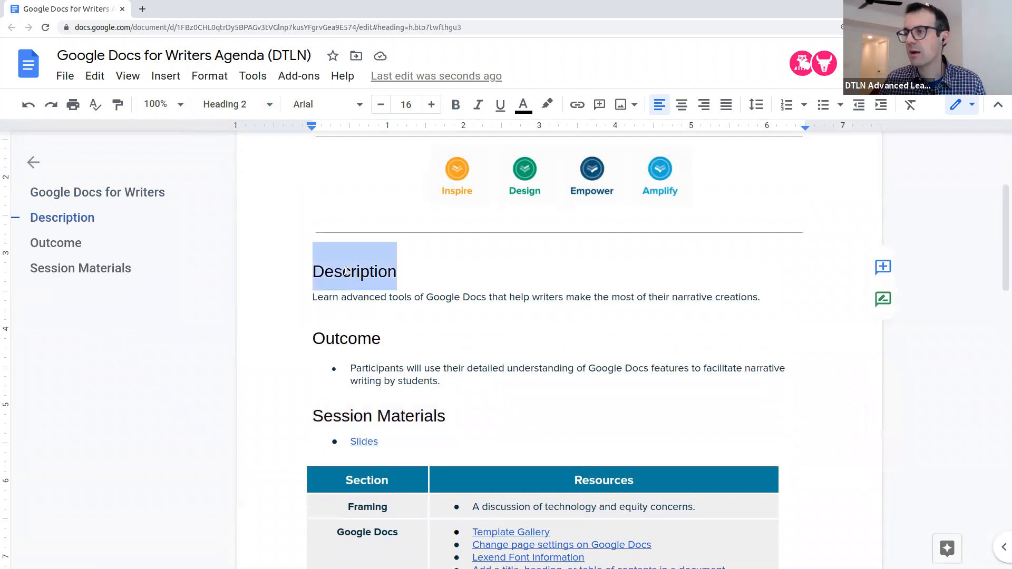
click(227, 105)
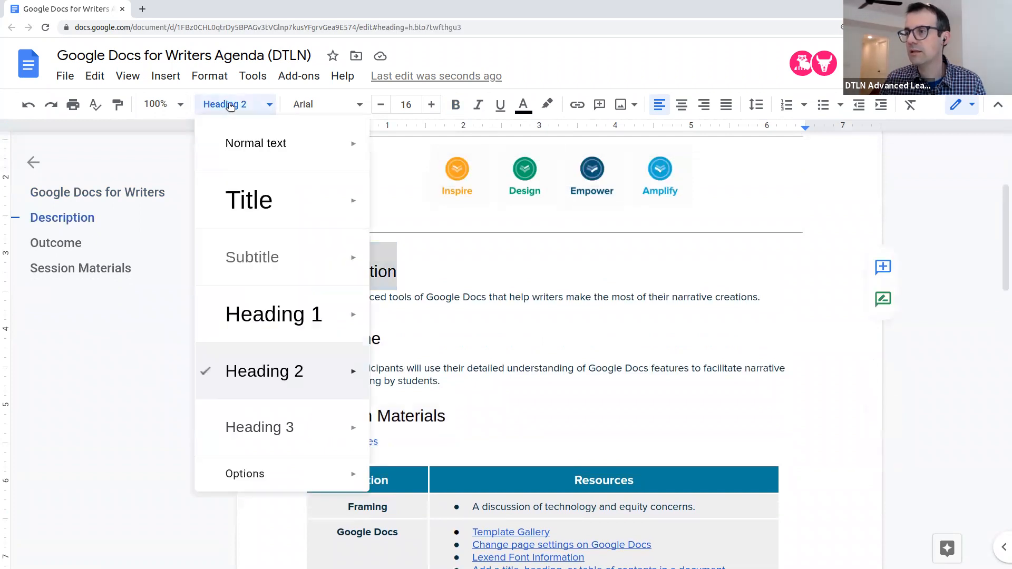
mouse_move(284, 338)
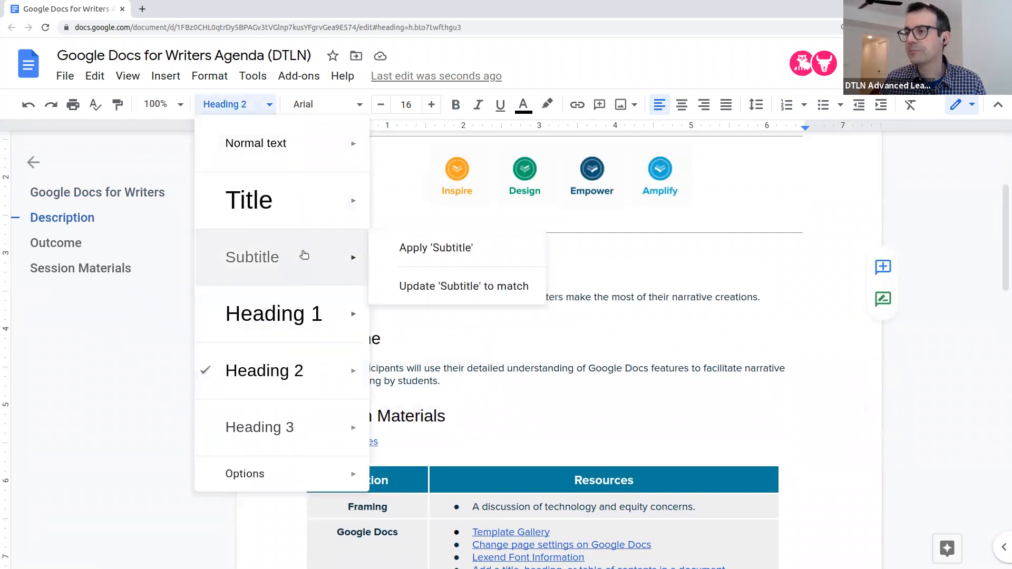
click(434, 380)
- With the Session Materials heading selected, look at the apply and update-to-match options of the Heading 2 style
double_click(346, 415)
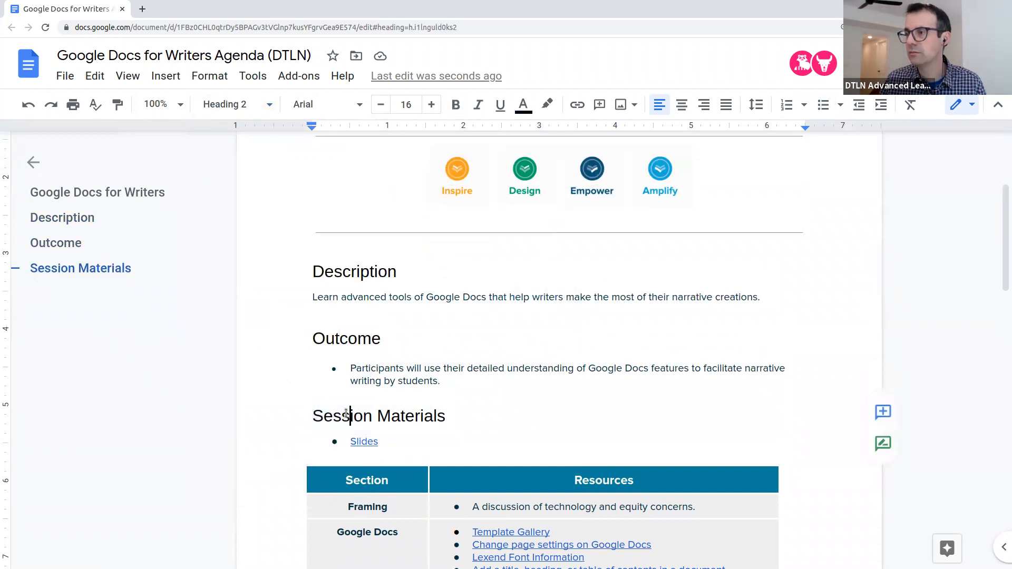
triple_click(346, 415)
click(261, 111)
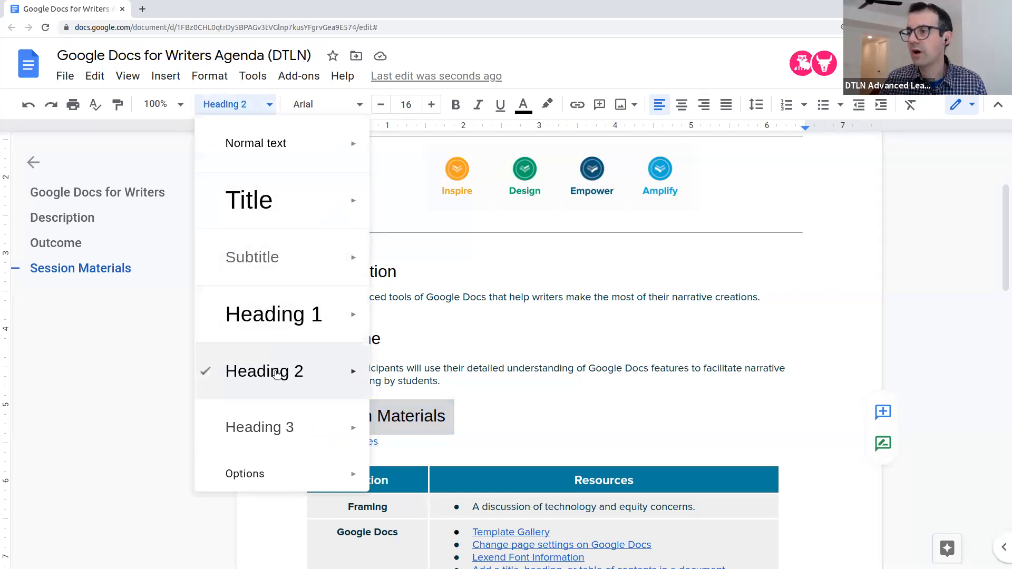
mouse_move(342, 373)
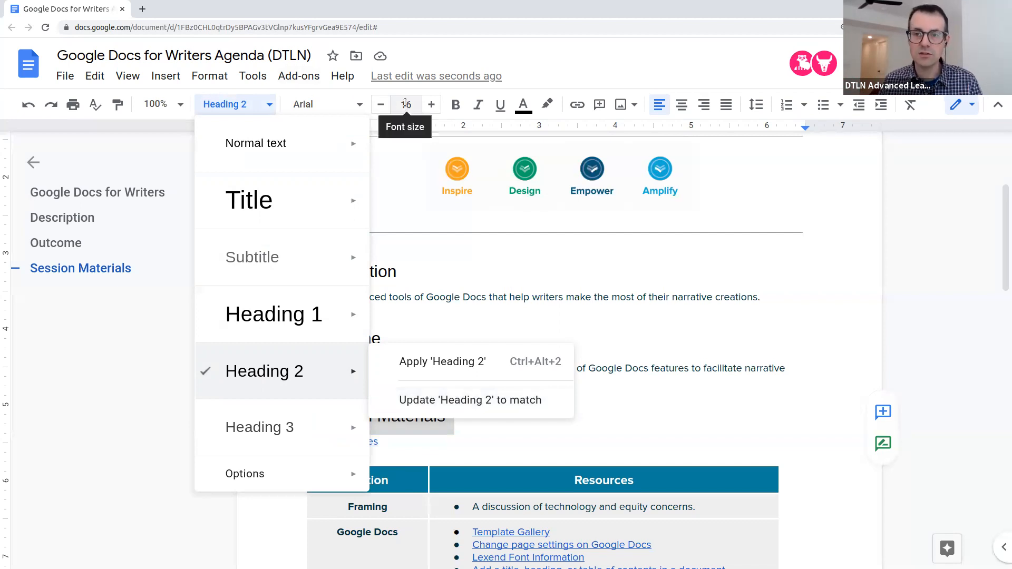
click(518, 318)
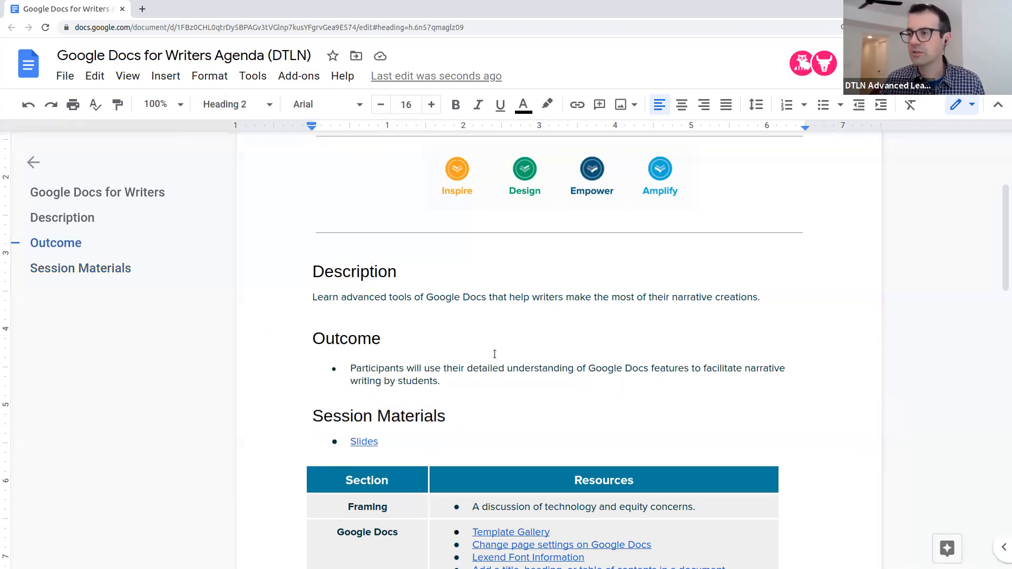
- Jump to the Session Materials section from the document outline and return to the upper part of the page
scroll(494, 354, down, 1)
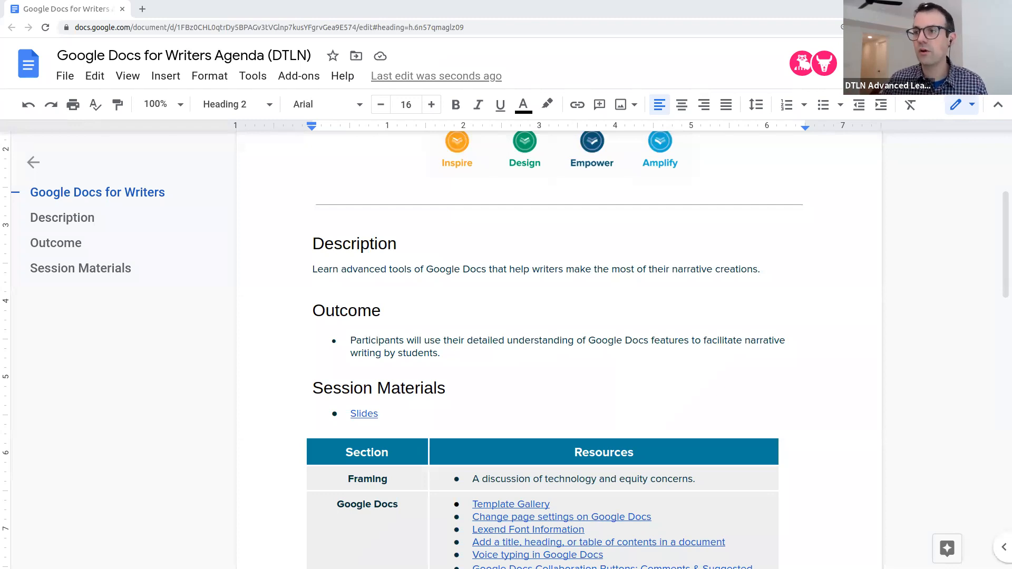
click(76, 268)
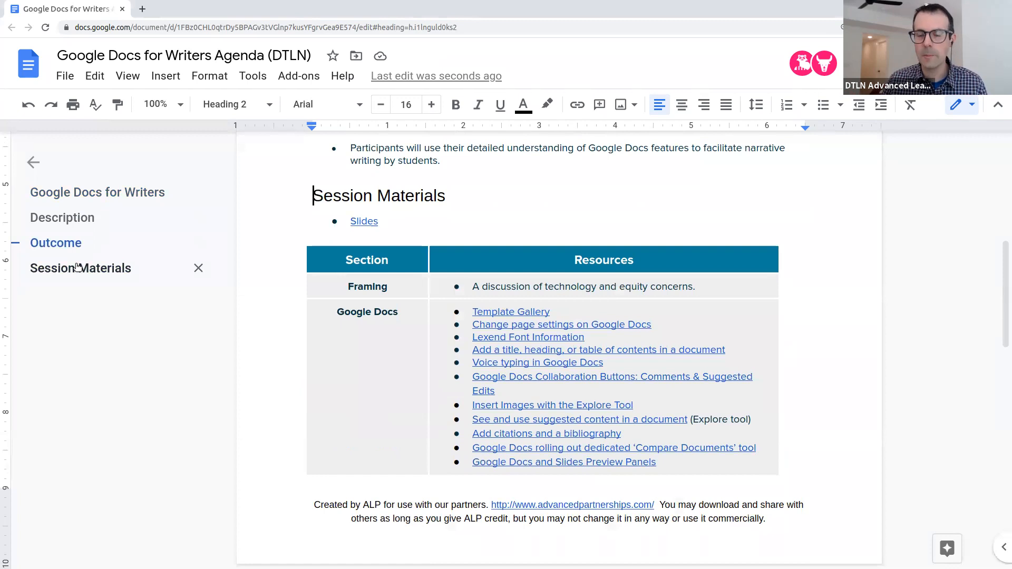
scroll(446, 264, up, 5)
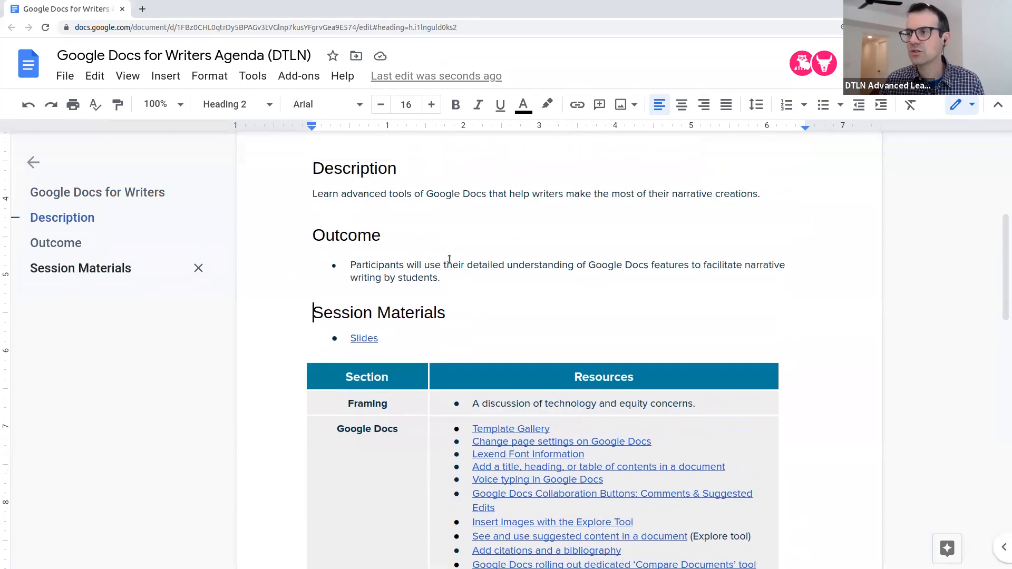
- Add two blank lines above the Description heading and place the cursor in the blank space below the horizontal line
click(313, 358)
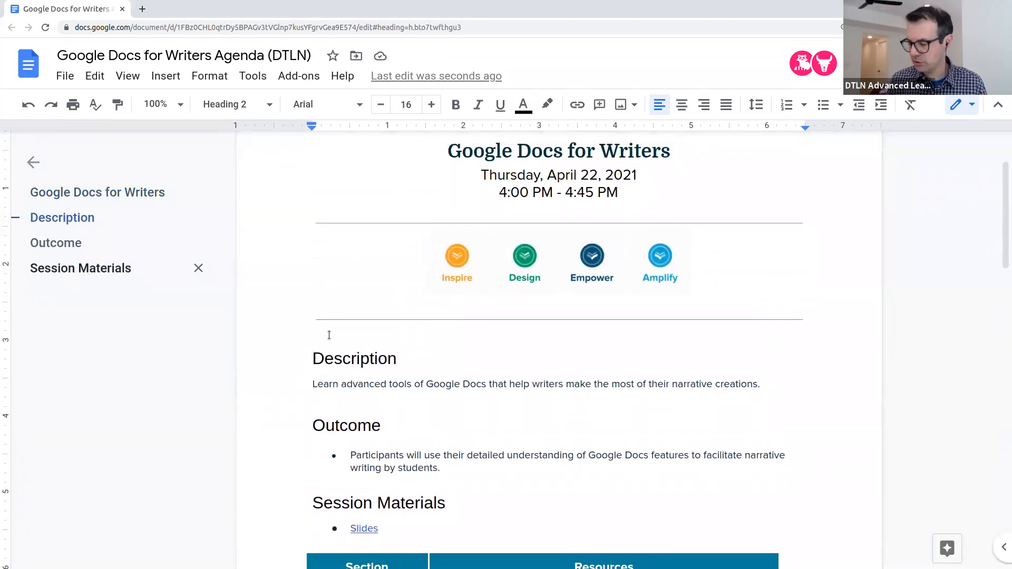
key(Return)
key(Return)
key(Up)
key(Up)
key(Up)
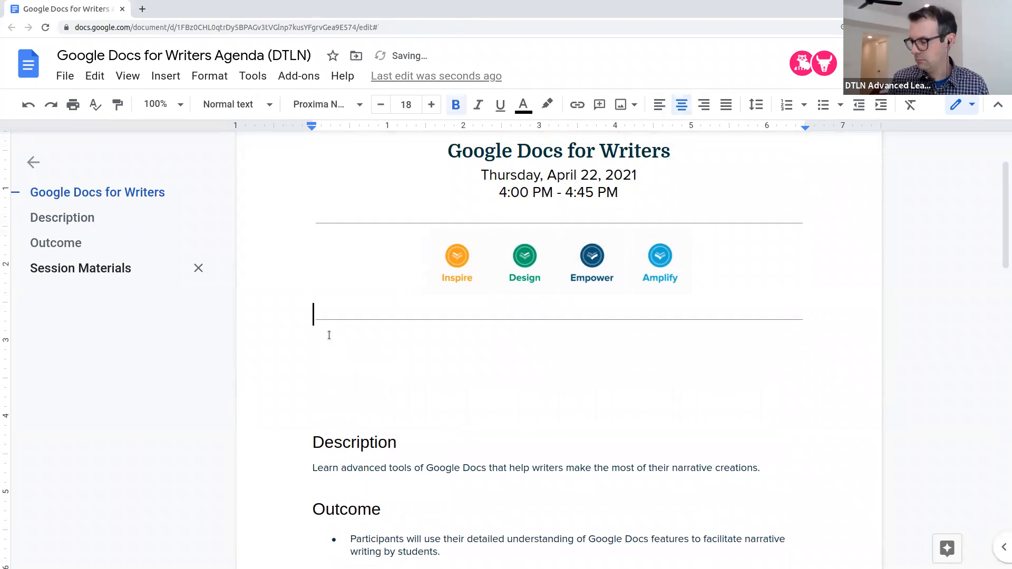
key(Down)
key(Down)
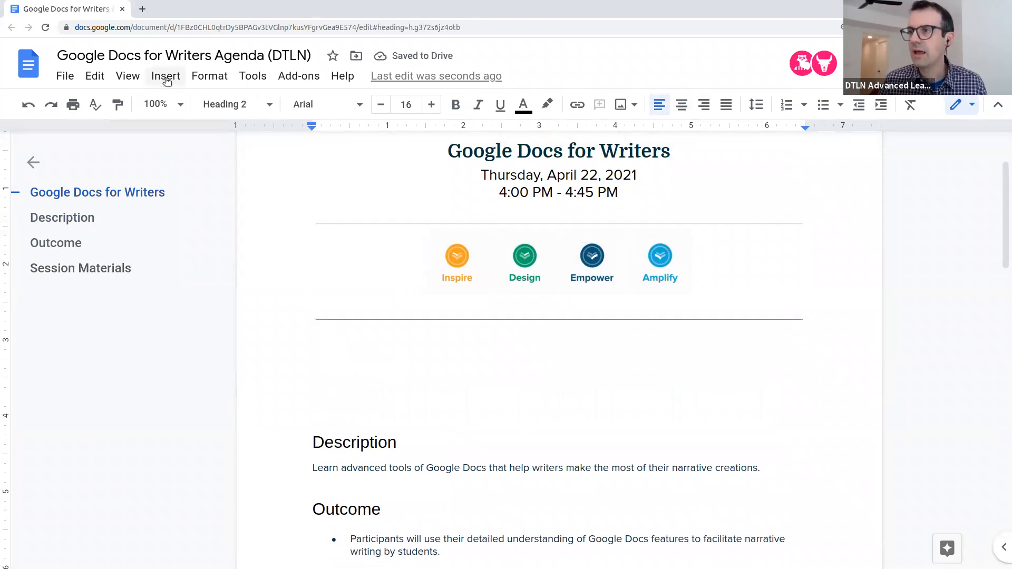
- Insert a table of contents with blue links above the Description heading
click(166, 77)
mouse_move(206, 509)
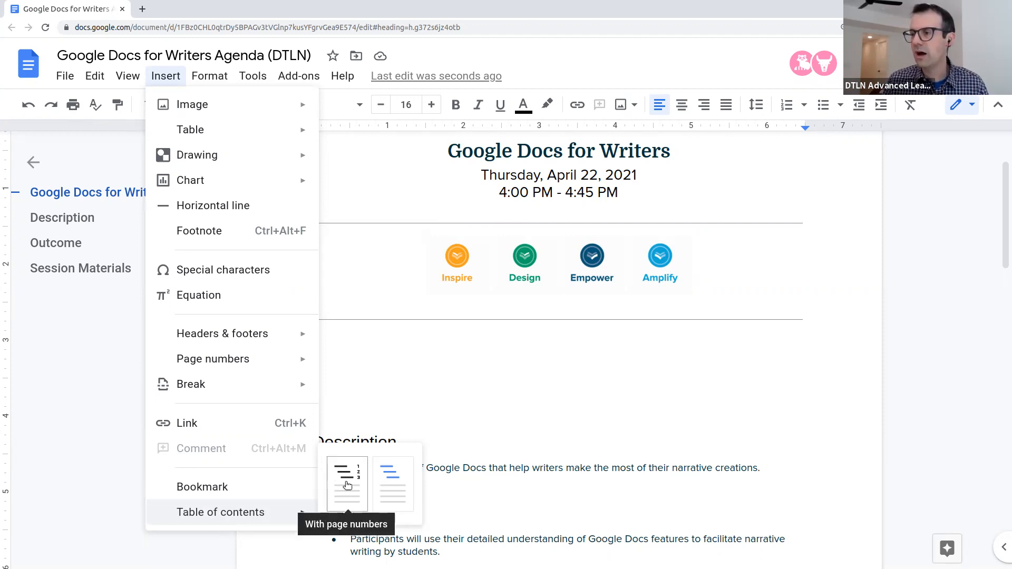
click(392, 479)
scroll(431, 330, down, 2)
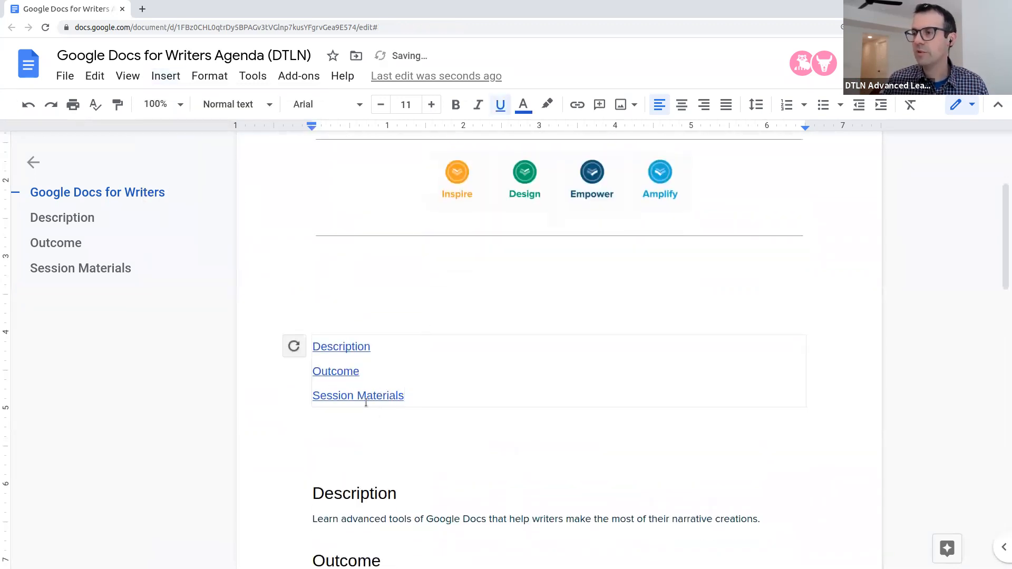
- Follow the Outcome link in the table of contents, return to the list, and preview the Description link
click(337, 370)
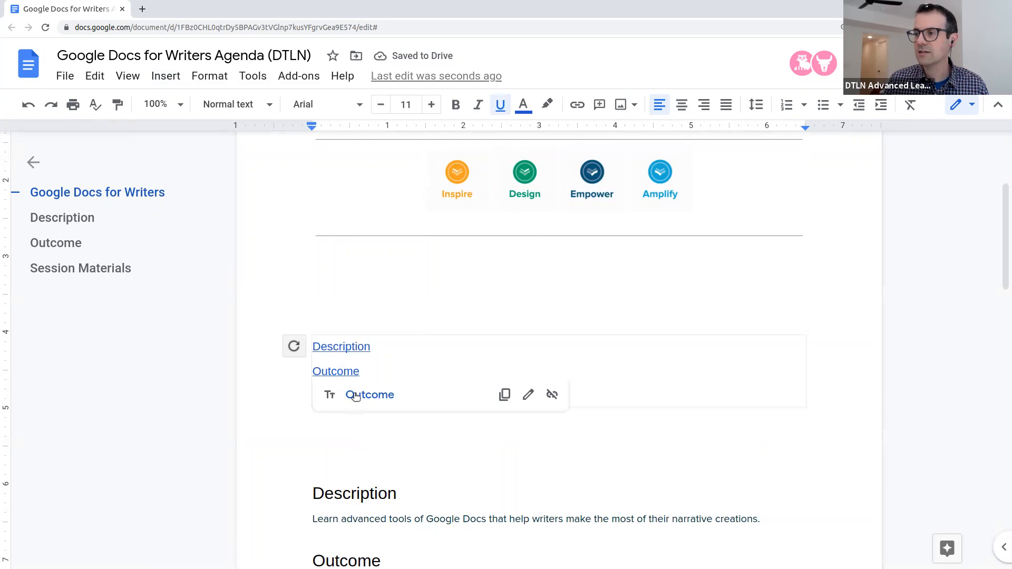
click(354, 395)
scroll(355, 394, down, 3)
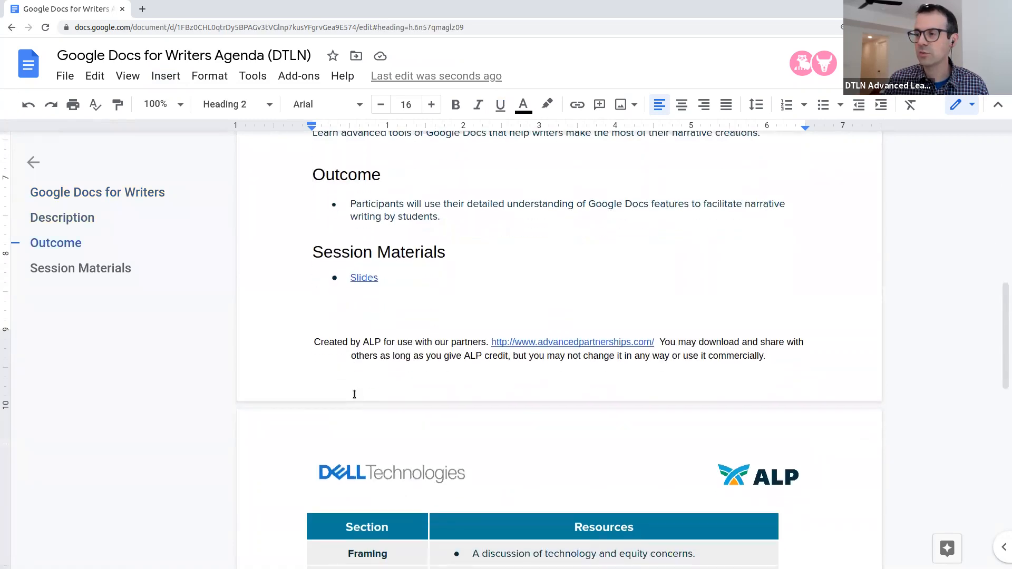
scroll(353, 404, up, 5)
scroll(353, 404, up, 5)
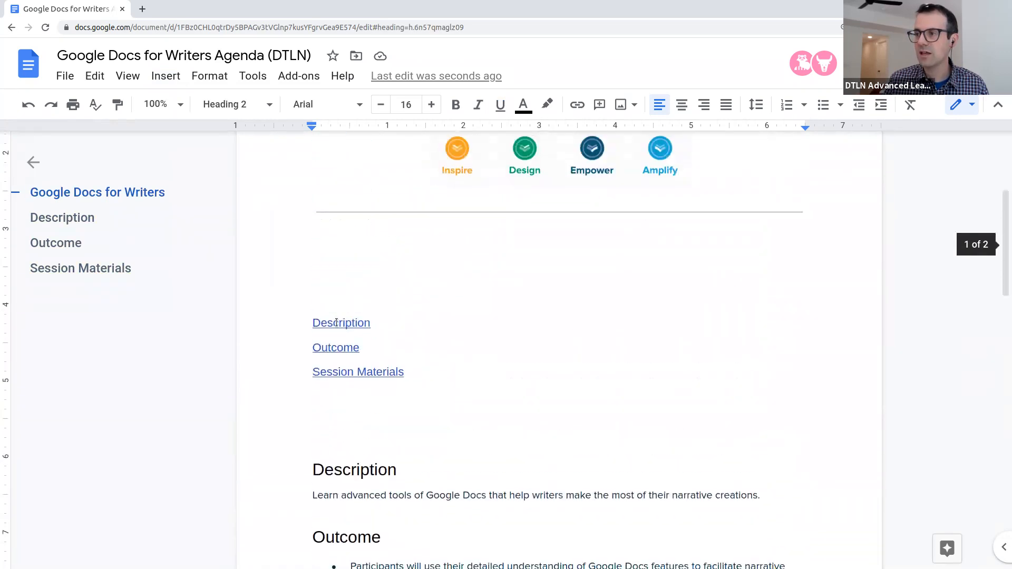
click(334, 324)
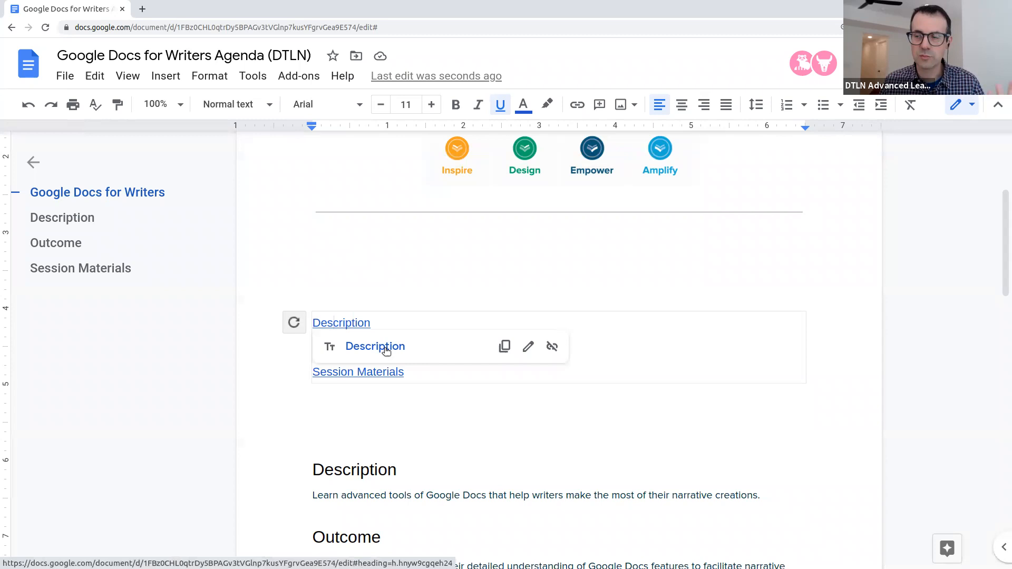
click(348, 421)
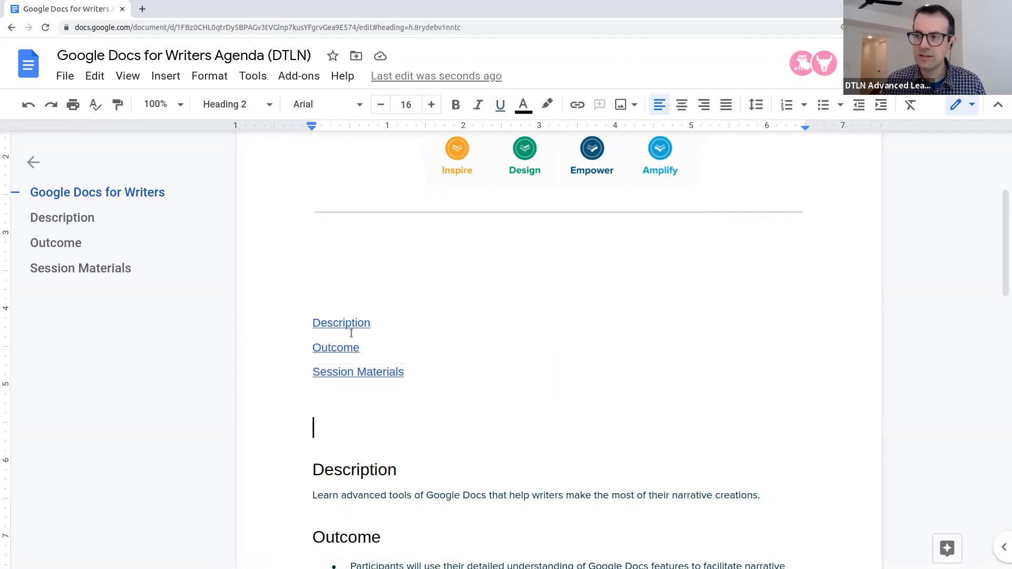
- Apply the Heading 3 style to the Framing entry in the Section column of the resources table
scroll(349, 364, down, 1)
scroll(349, 367, down, 12)
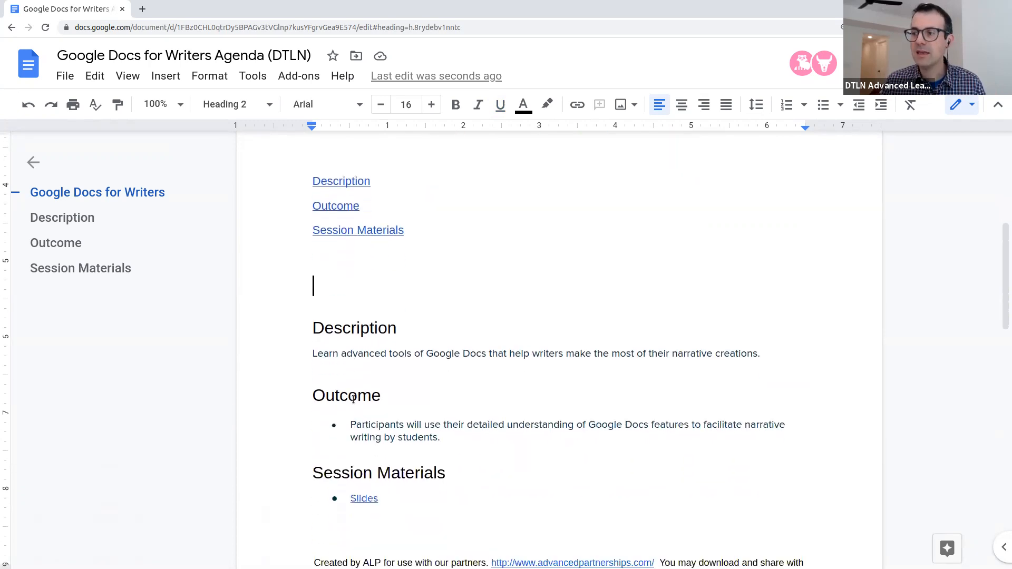
scroll(353, 429, up, 5)
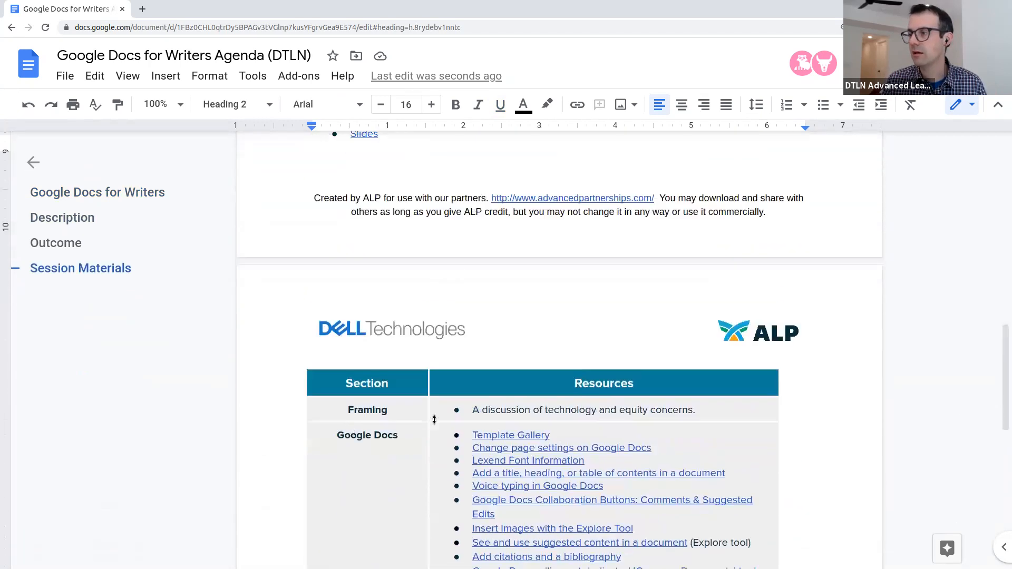
scroll(537, 425, down, 2)
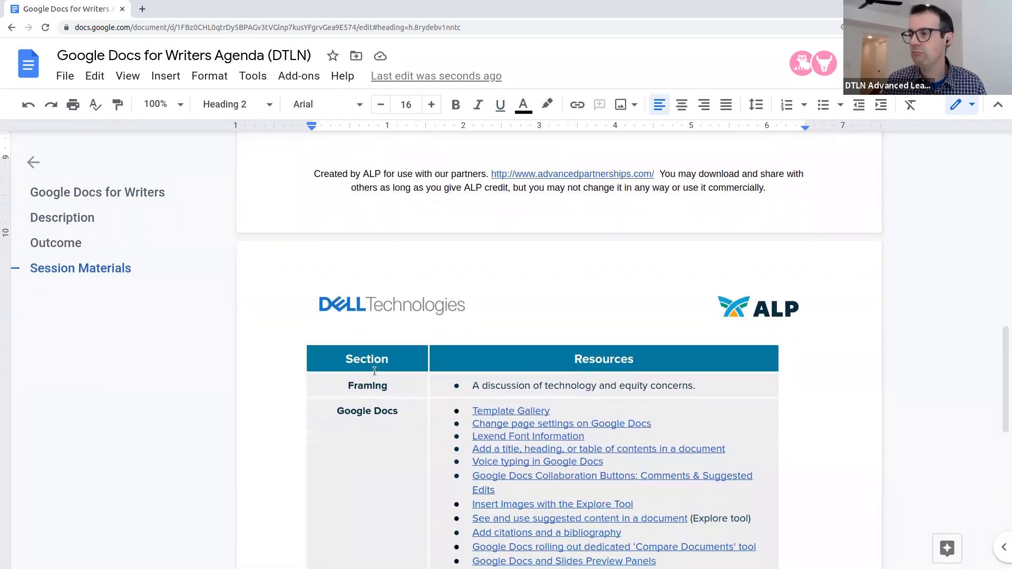
scroll(363, 364, down, 9)
scroll(383, 384, up, 4)
scroll(383, 369, up, 4)
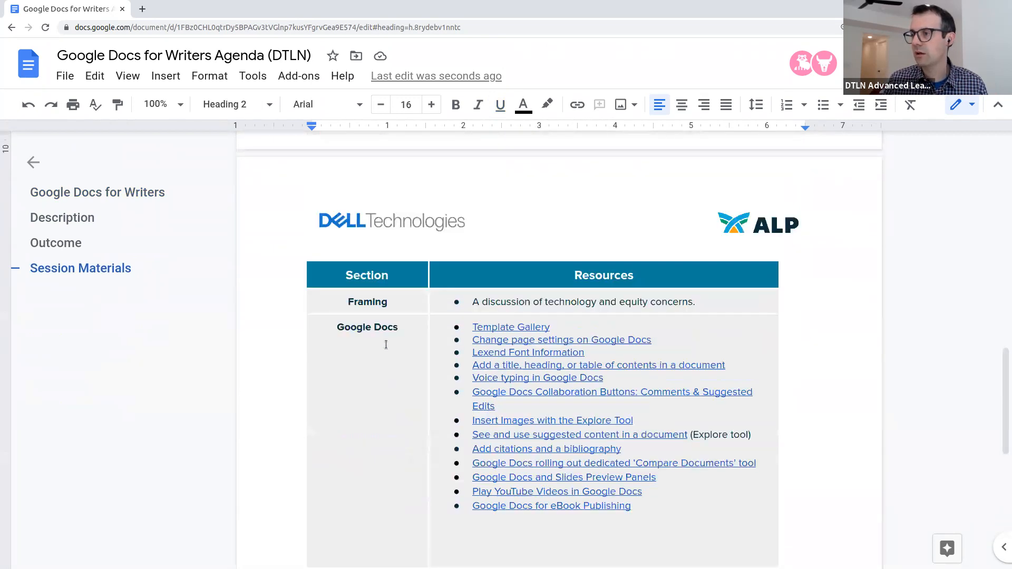
drag(390, 329, 337, 328)
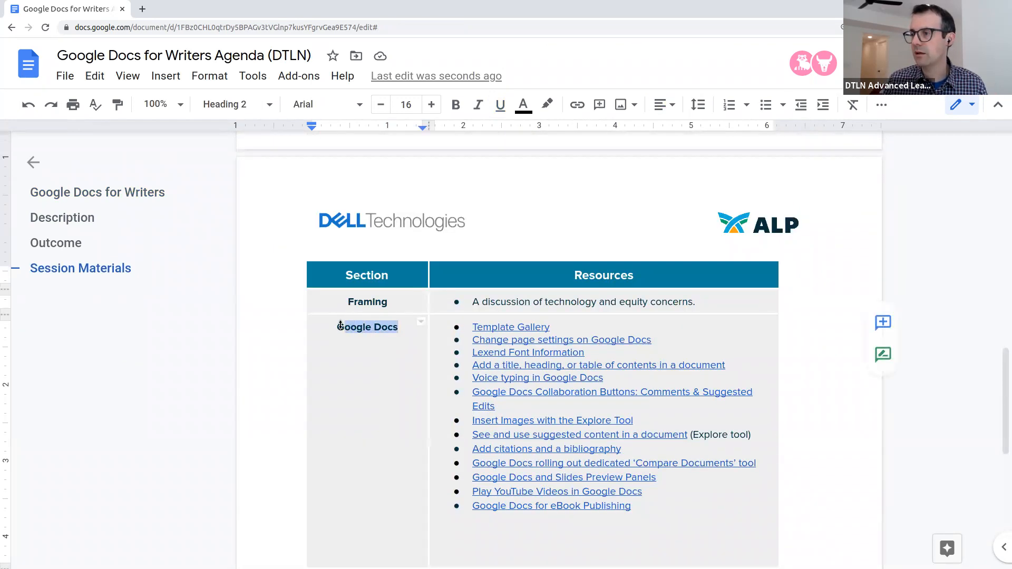
double_click(364, 302)
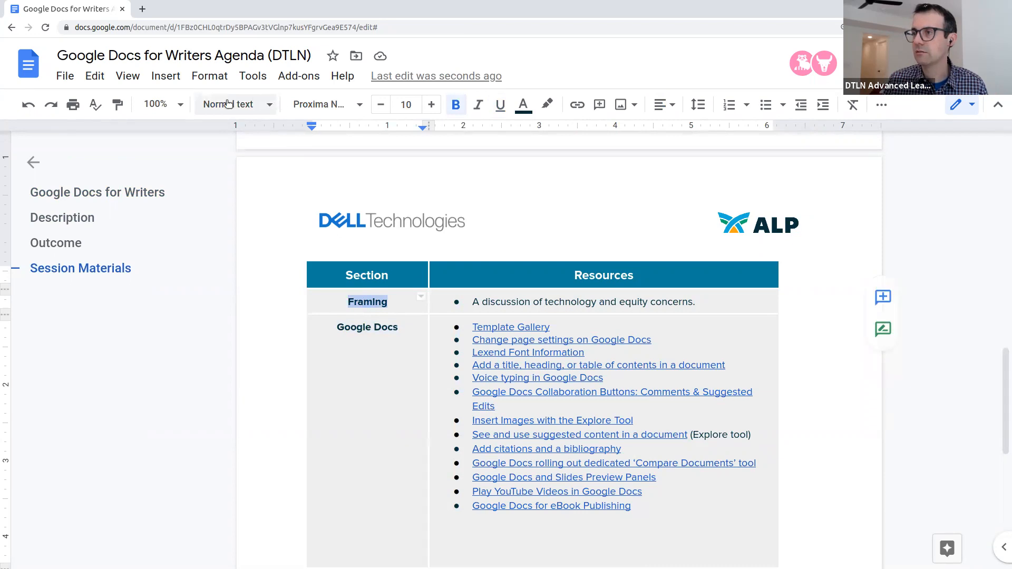
click(228, 103)
click(256, 424)
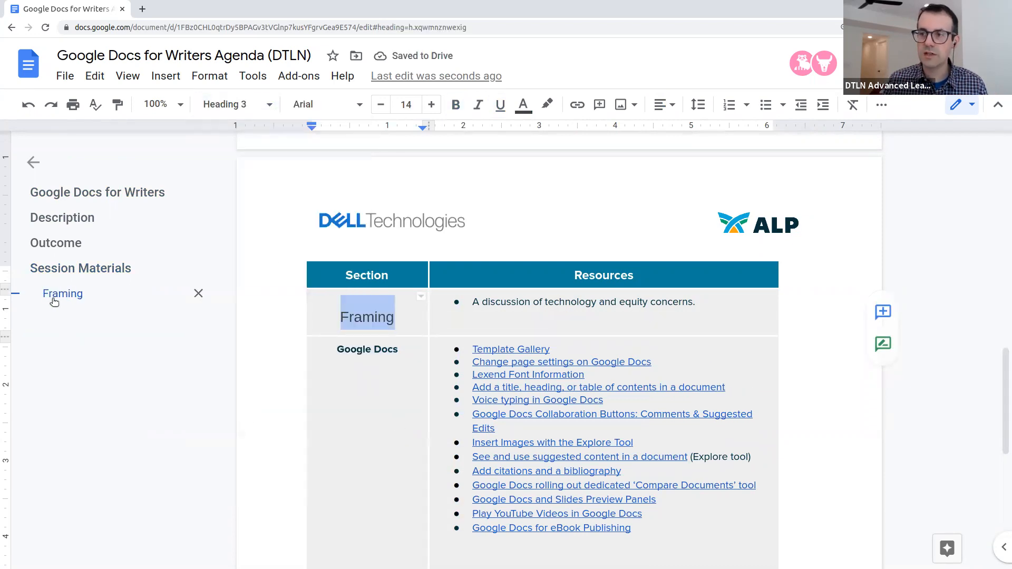
scroll(246, 380, up, 9)
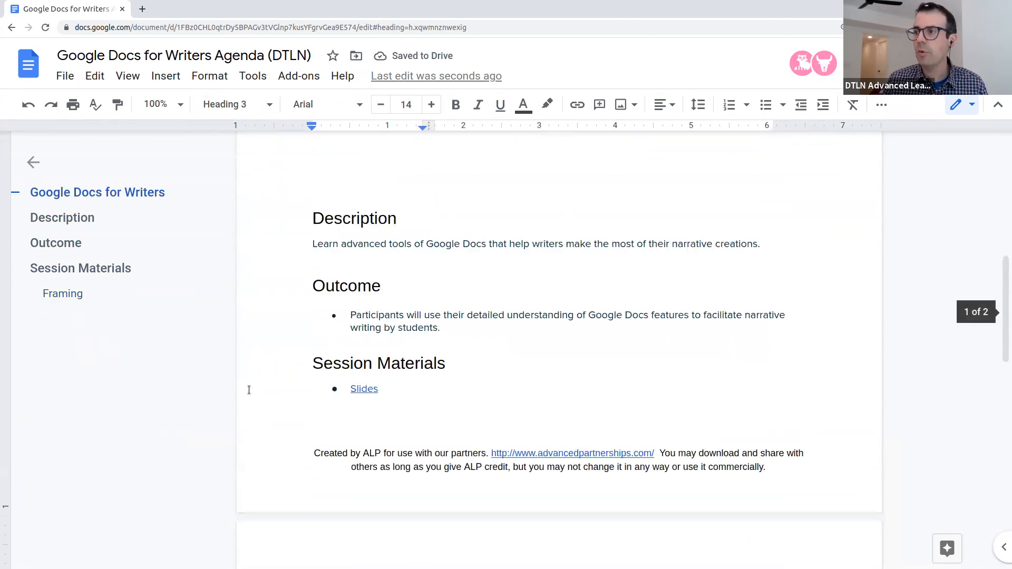
- Update the table of contents above the Description heading to include the new Framing subheading
click(441, 228)
scroll(442, 228, up, 3)
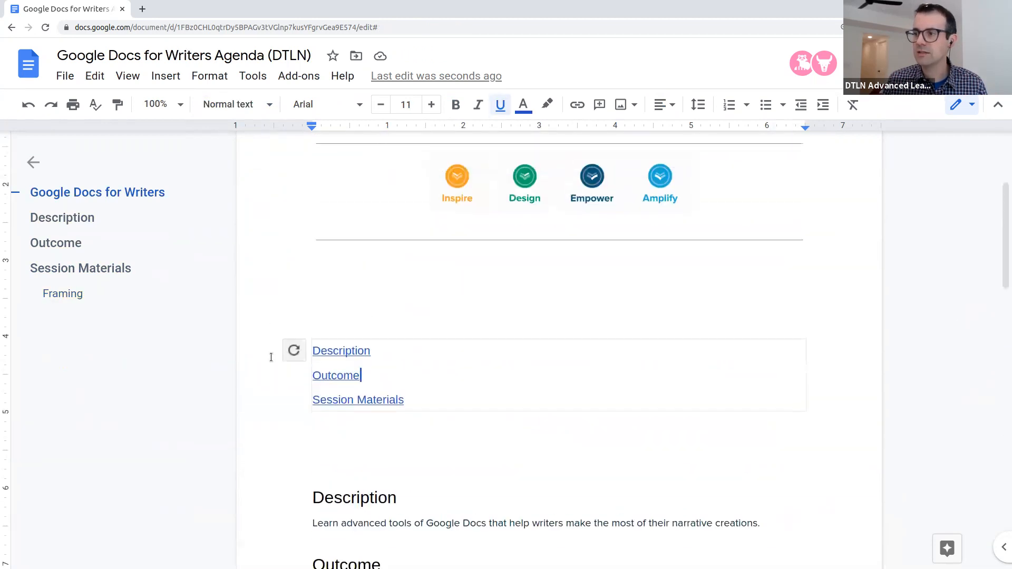
click(294, 351)
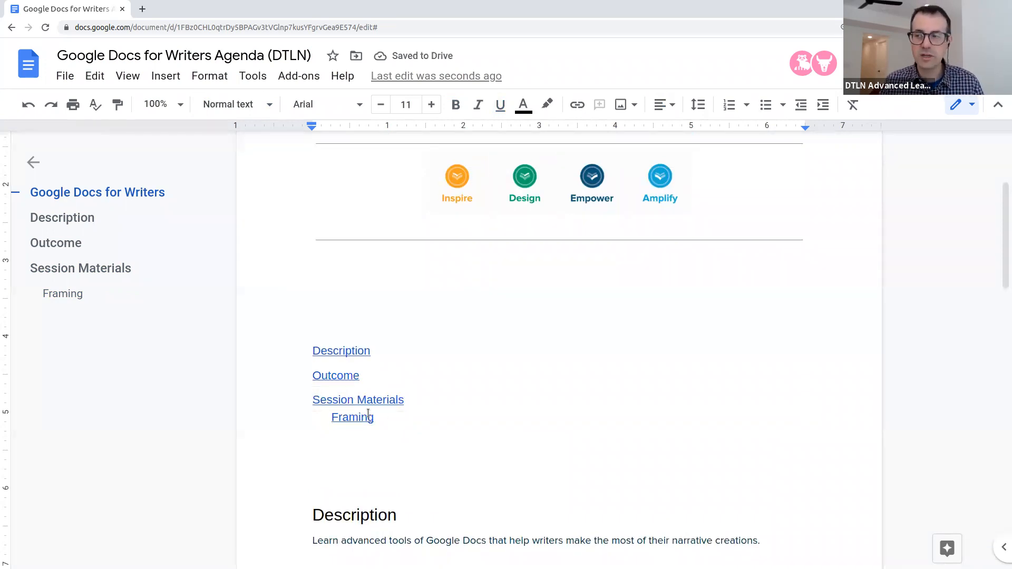
- Insert a bookmark at the start of the "Google Docs for eBook Publishing" item in the resources table
scroll(367, 411, down, 1)
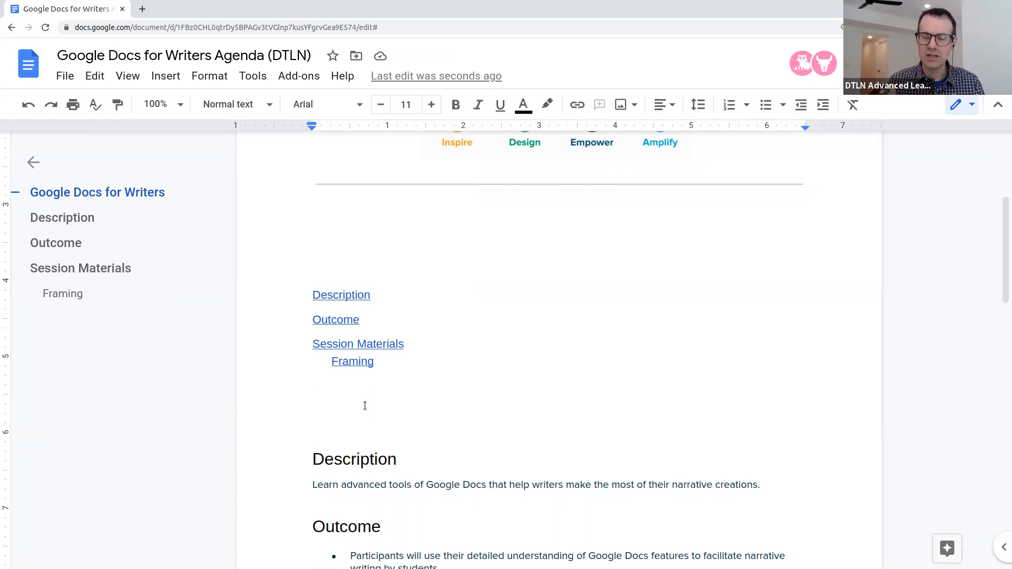
scroll(490, 368, down, 2)
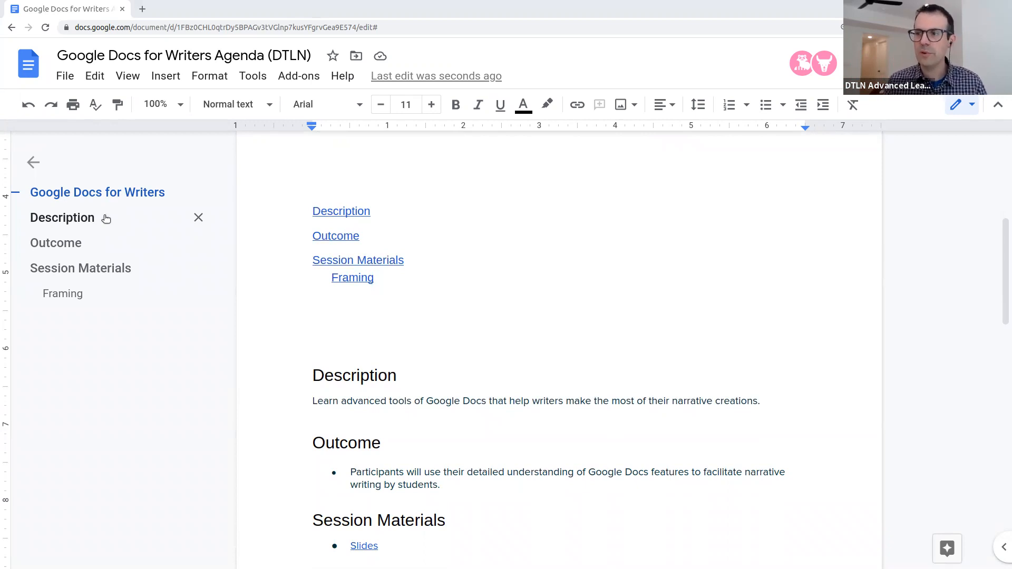
scroll(378, 315, down, 3)
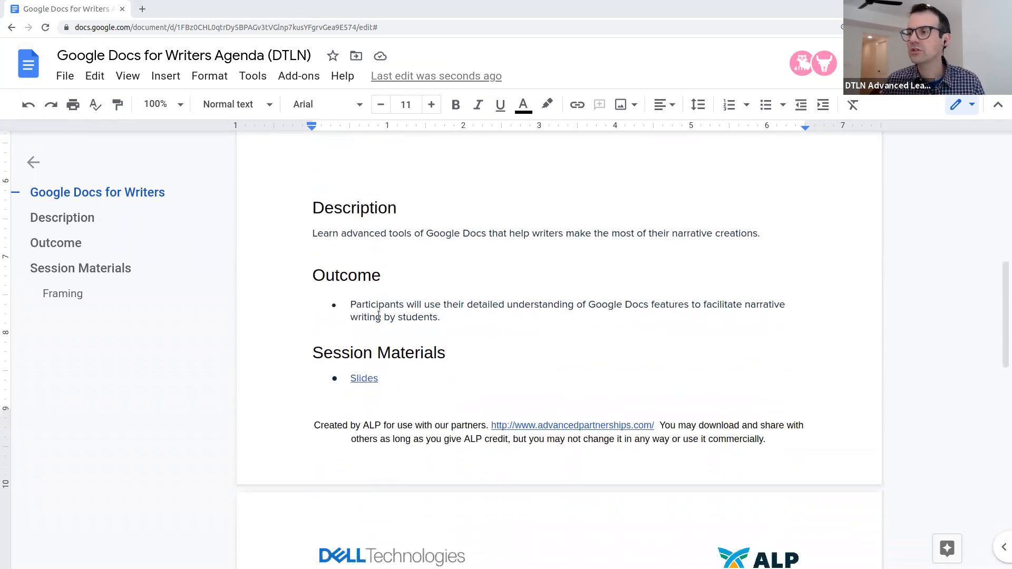
scroll(382, 311, down, 10)
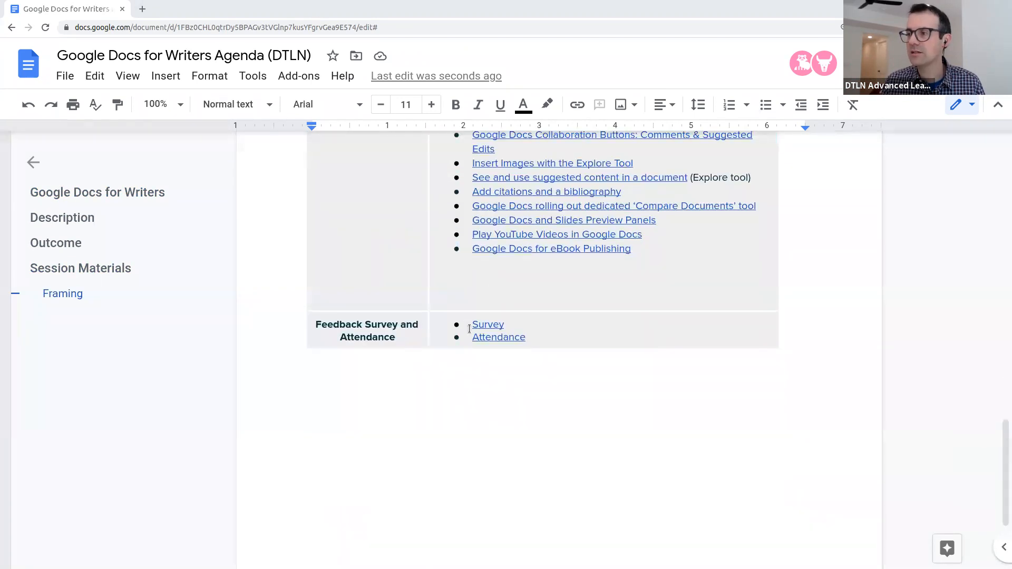
click(471, 248)
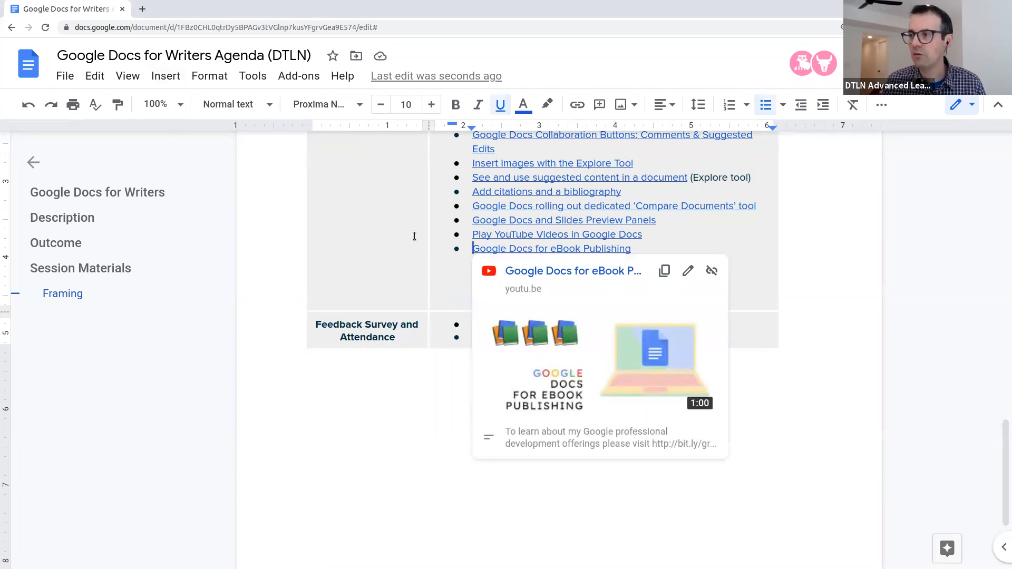
click(167, 83)
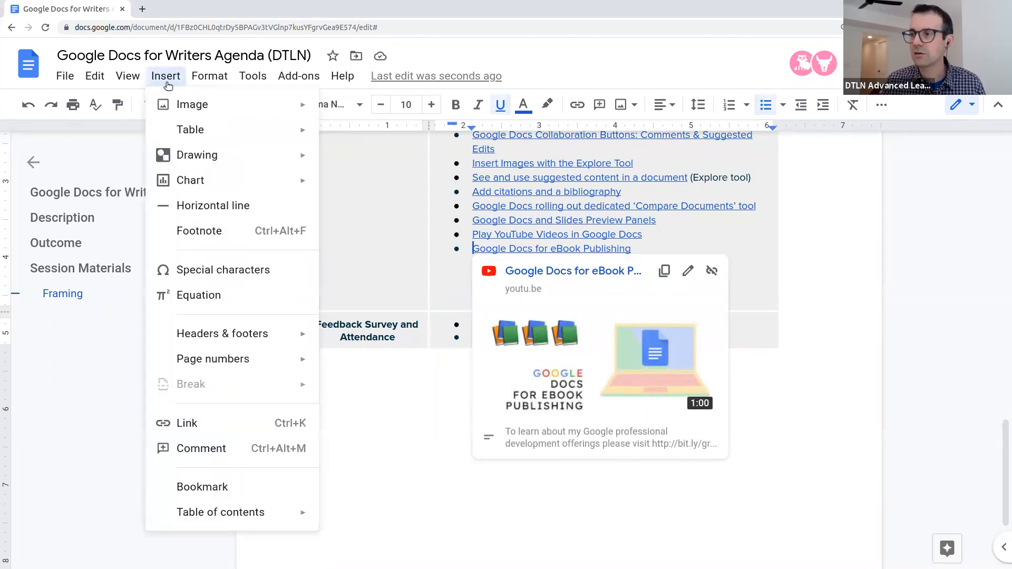
click(203, 488)
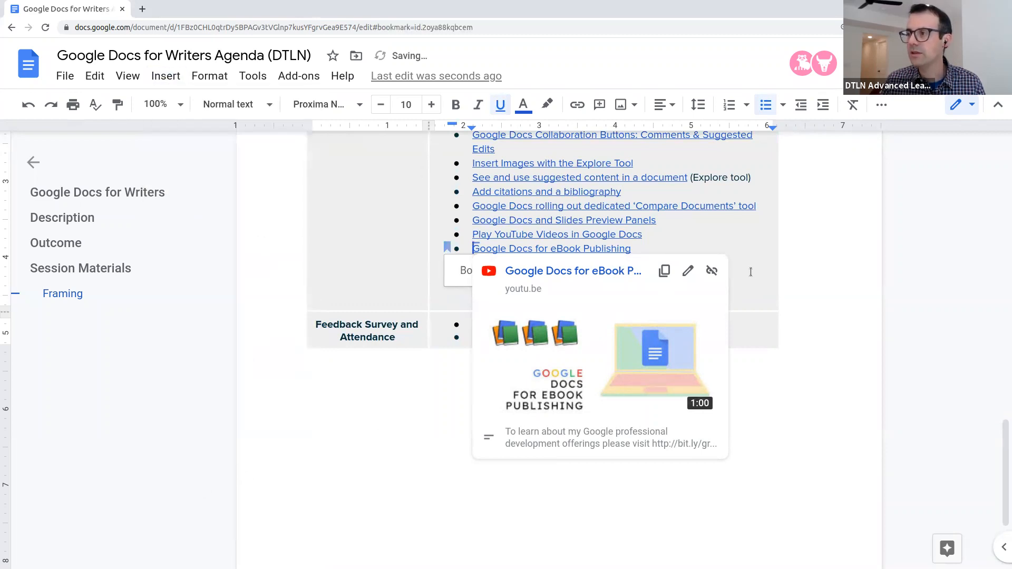
click(781, 291)
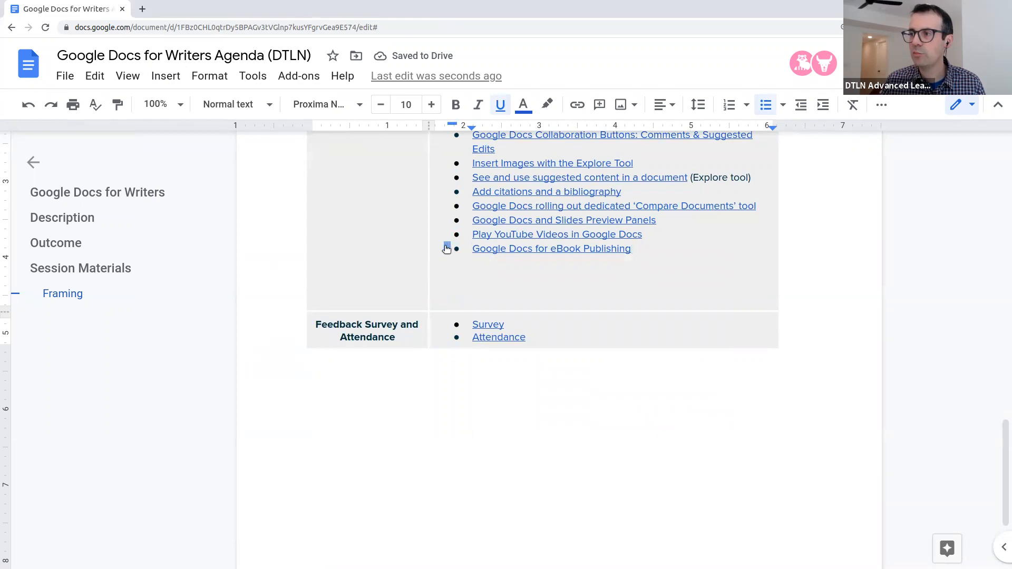
- Copy the link address of the bookmark beside "Google Docs for eBook Publishing", preview that item's link, and return to the Section column
click(180, 104)
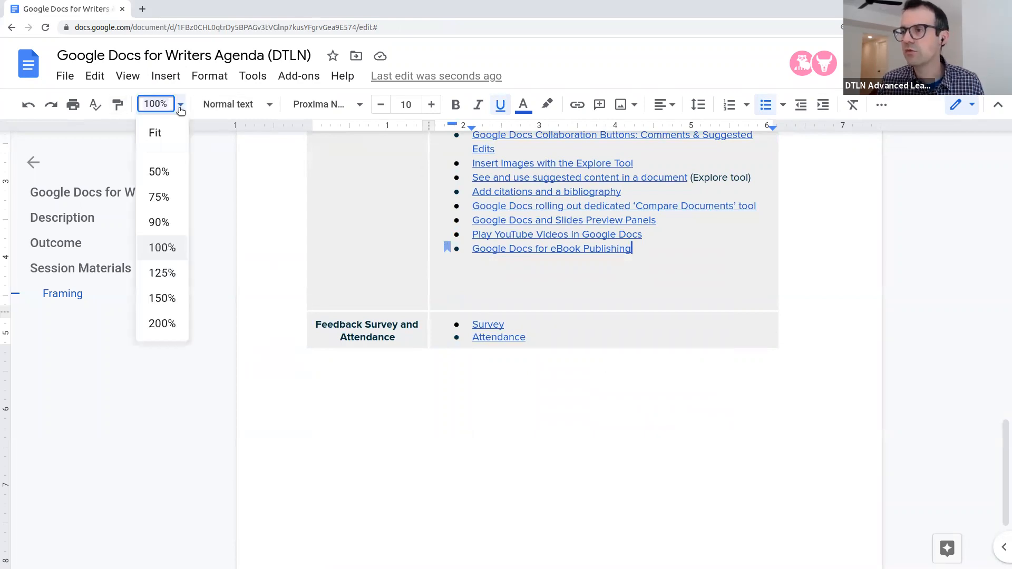
click(162, 325)
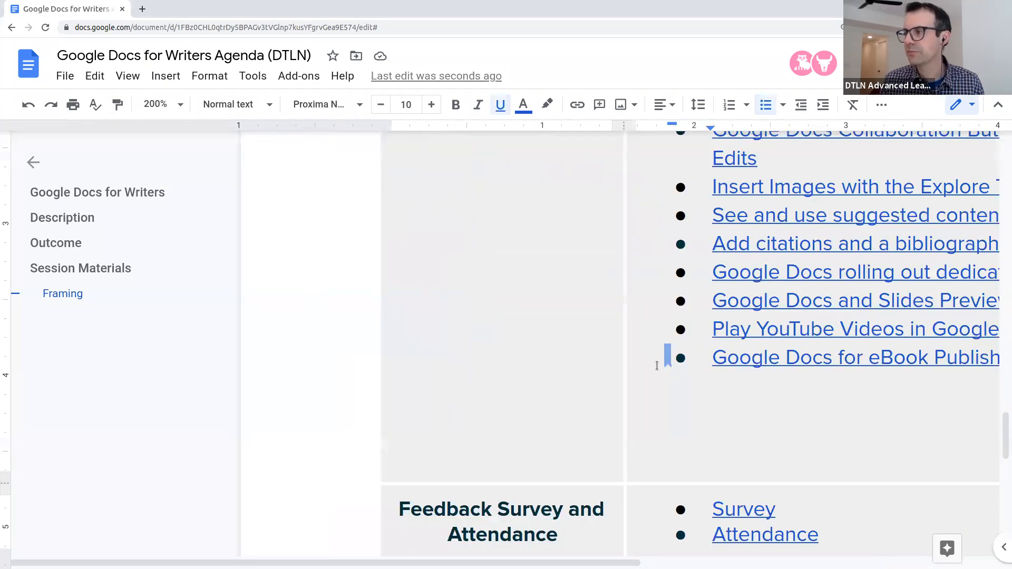
drag(607, 563, 824, 563)
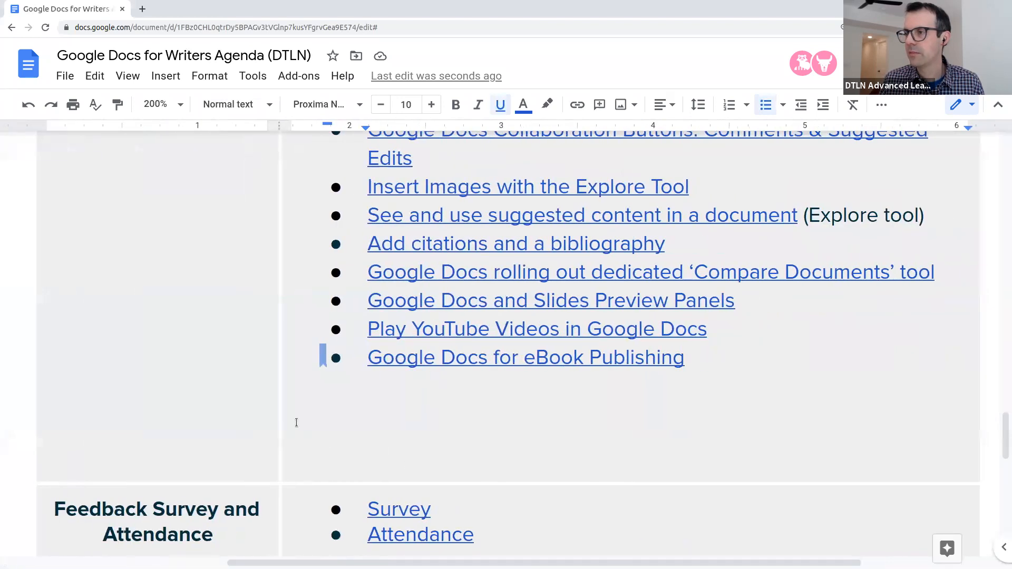
click(324, 354)
right_click(322, 355)
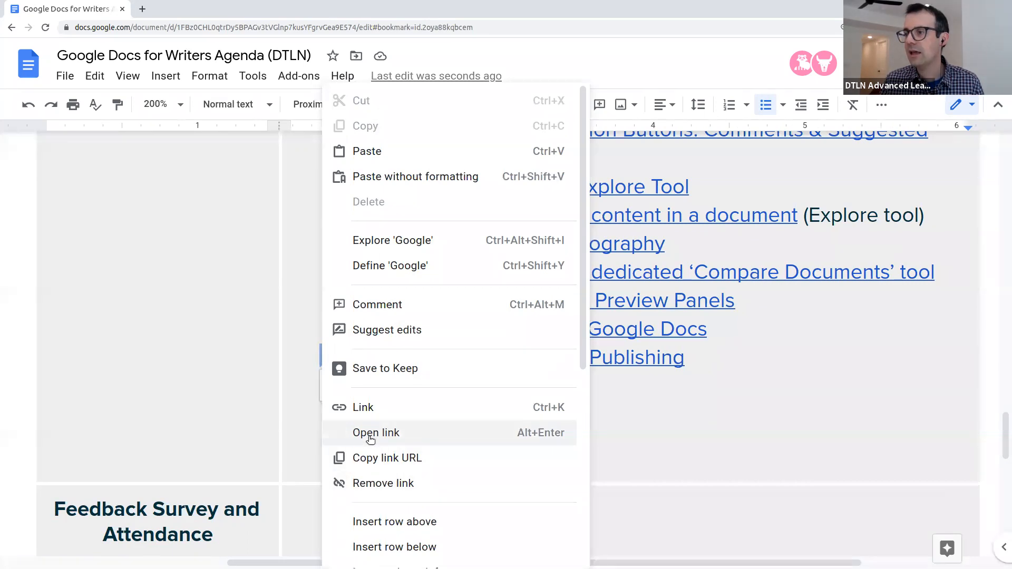
click(371, 458)
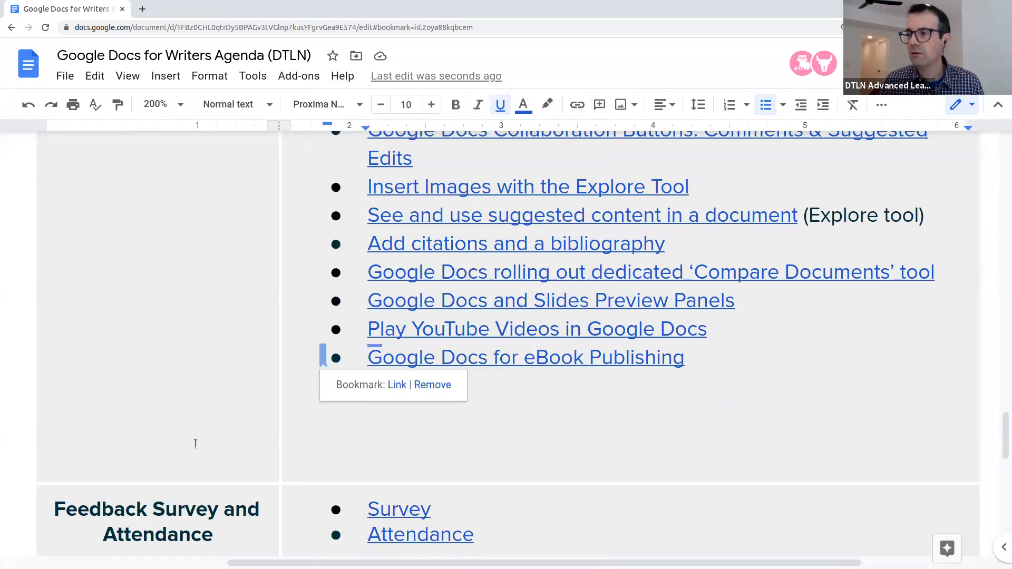
right_click(399, 387)
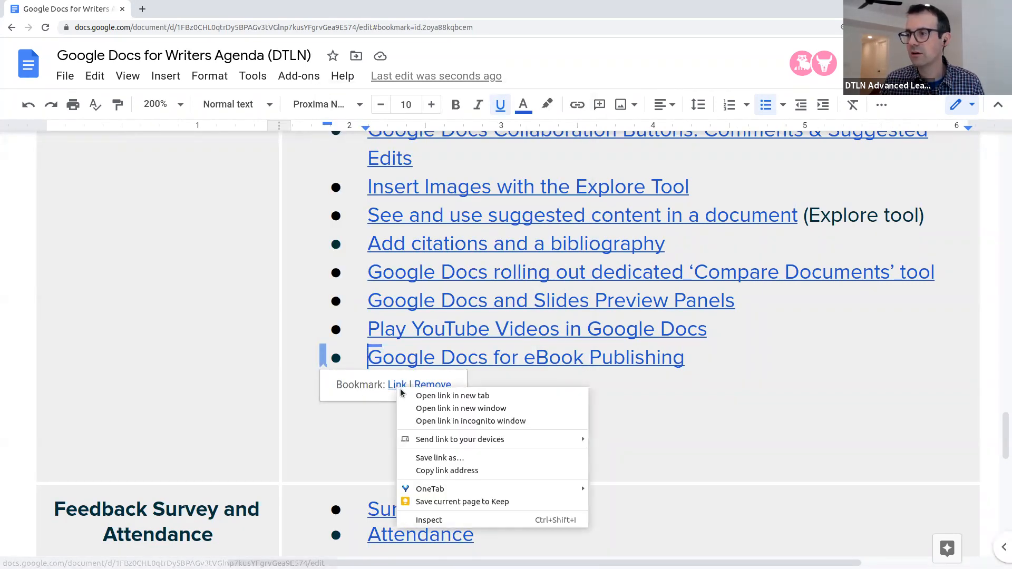
click(426, 470)
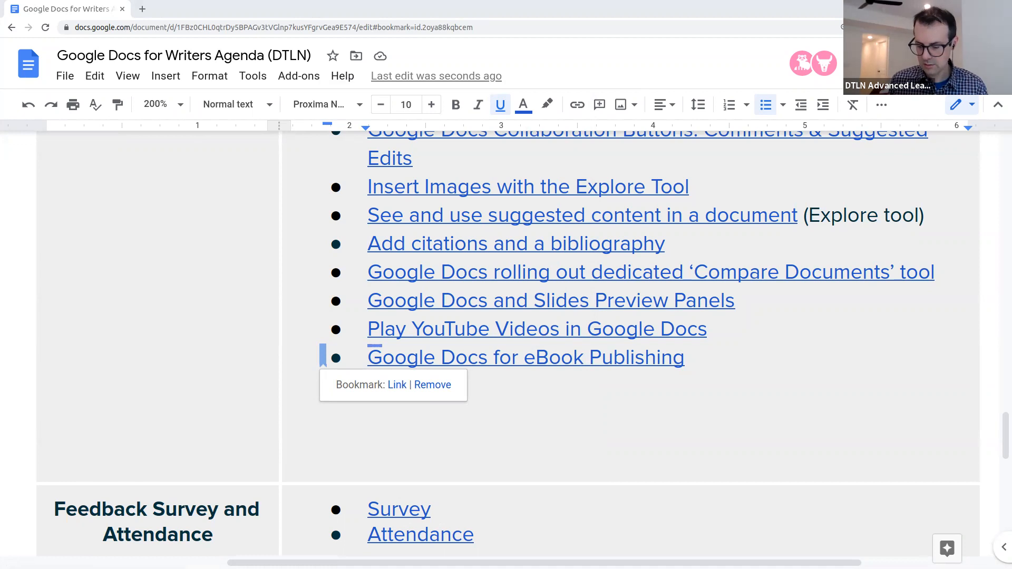
mouse_move(525, 358)
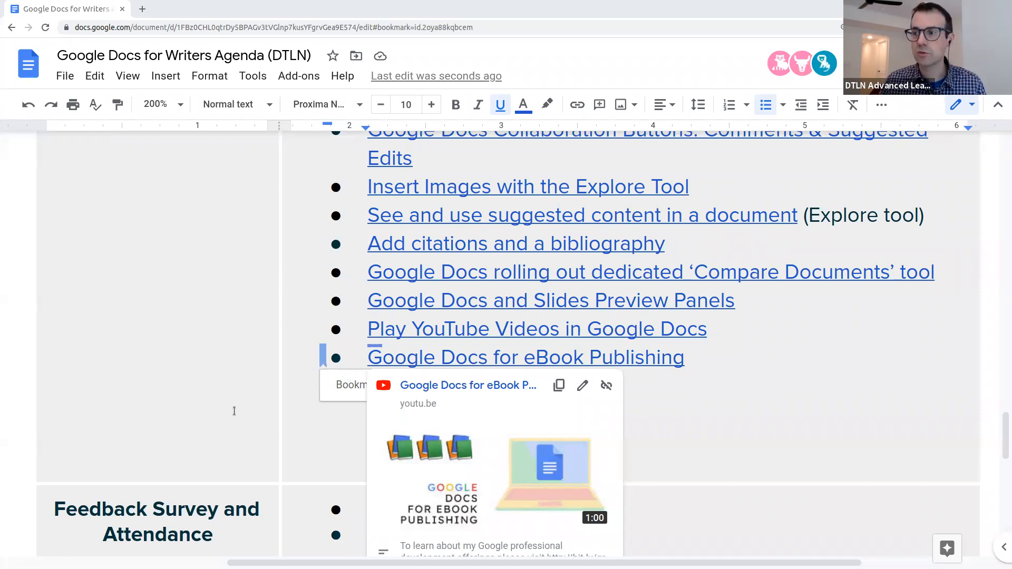
click(234, 411)
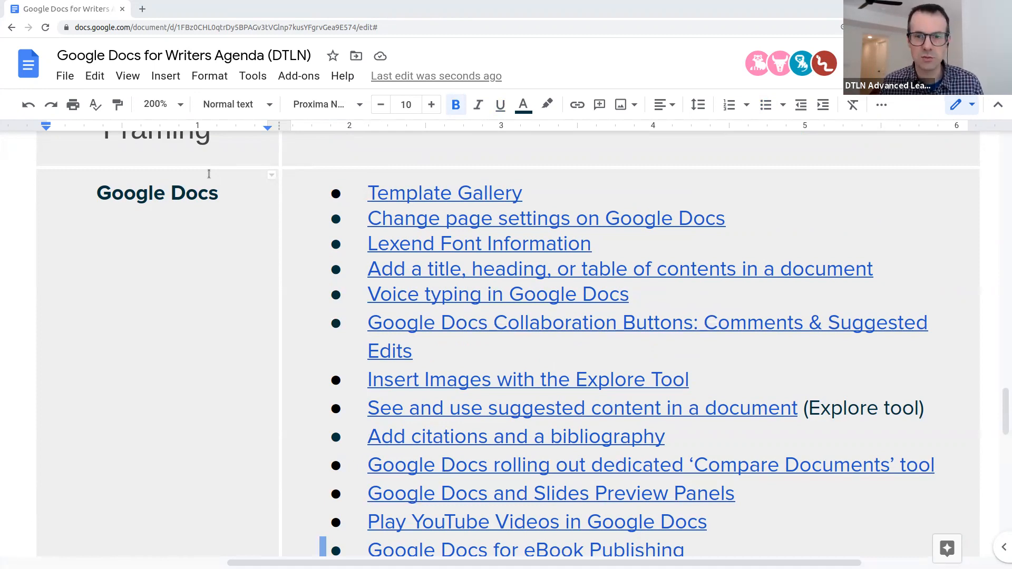
- Review the general and automatic substitution preferences, copy the (c) shortcut text, and close the preferences with the entries as they are
click(257, 75)
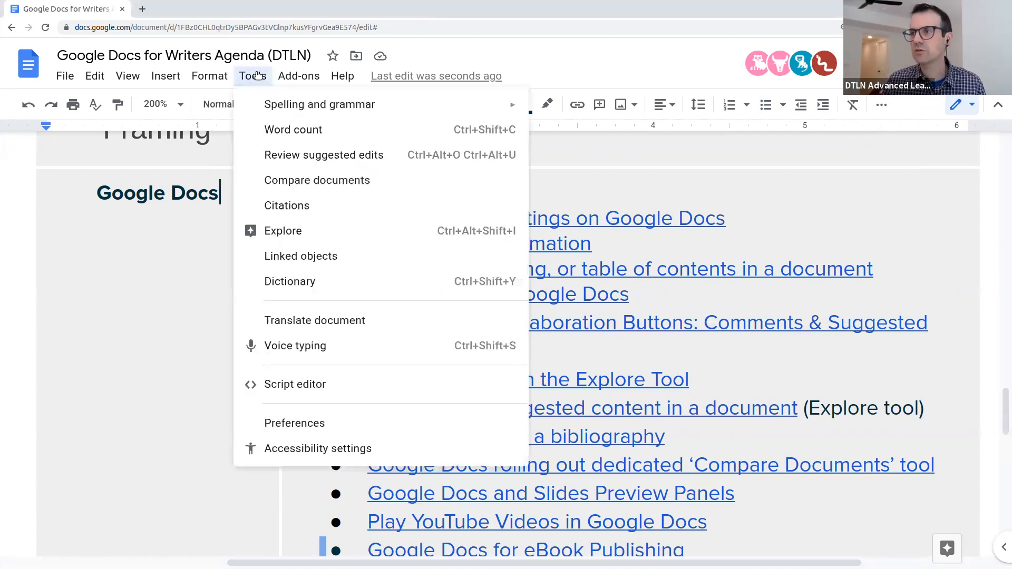
click(307, 423)
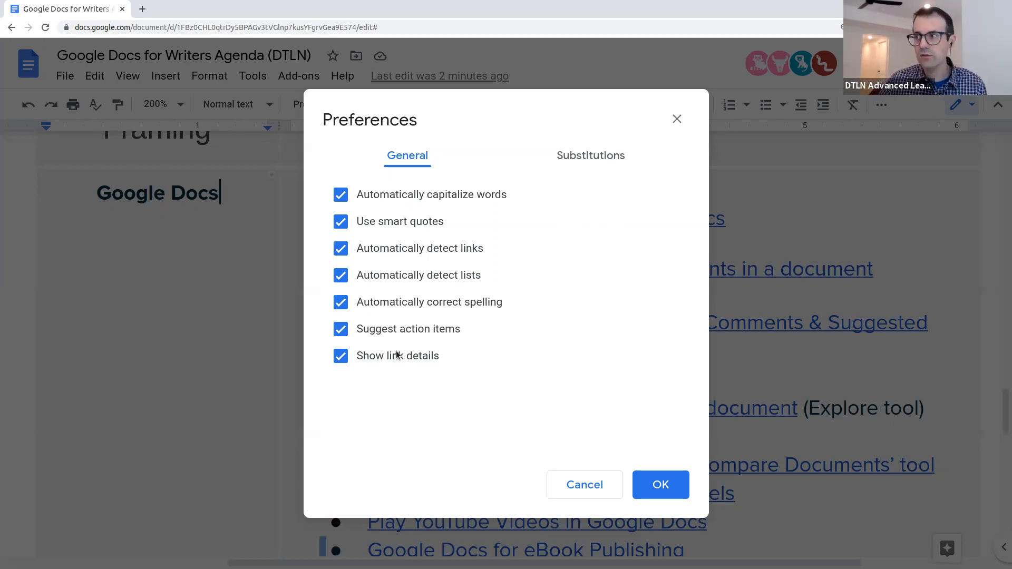
click(616, 161)
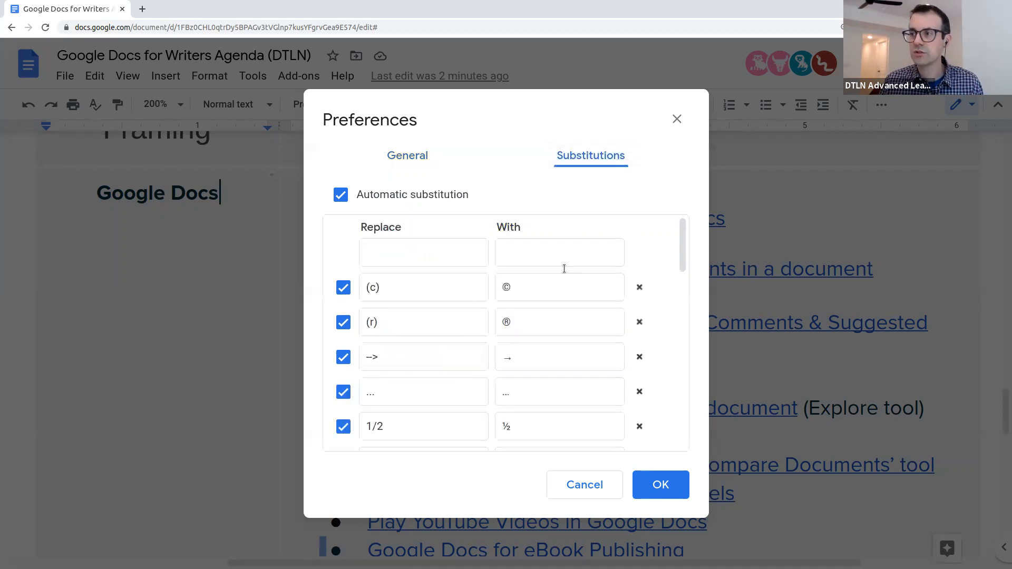
drag(409, 289, 371, 287)
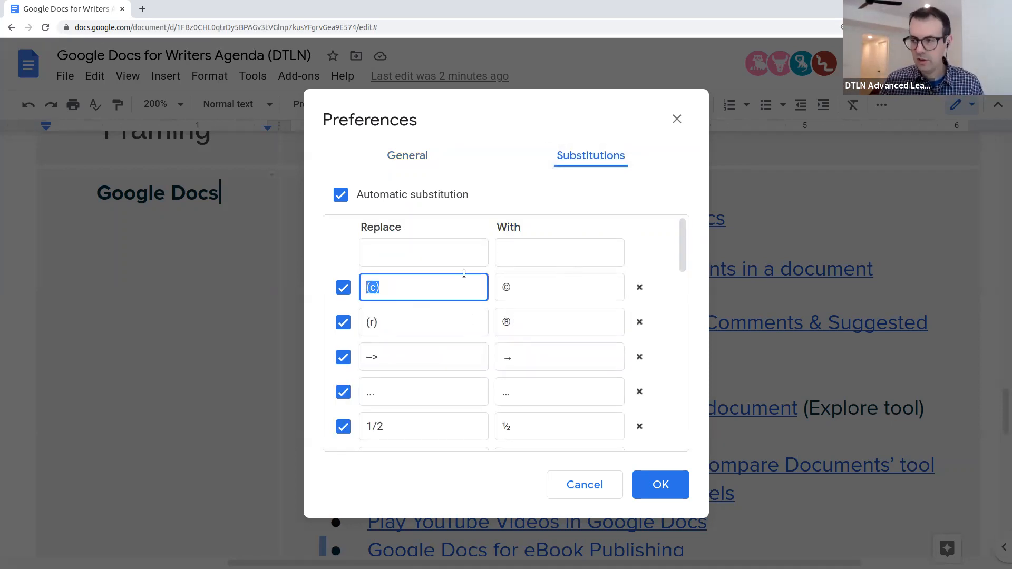
right_click(373, 287)
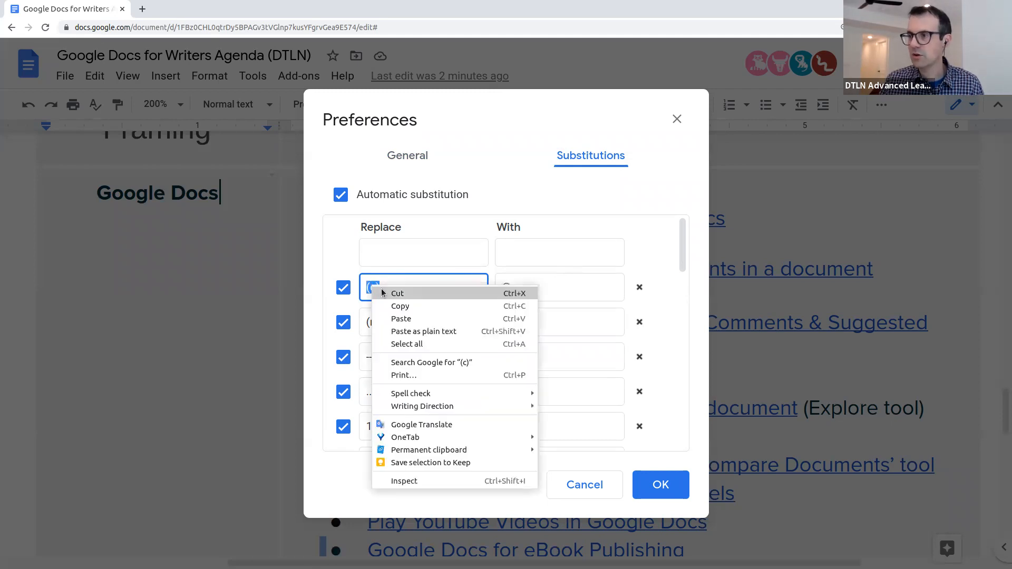
click(394, 307)
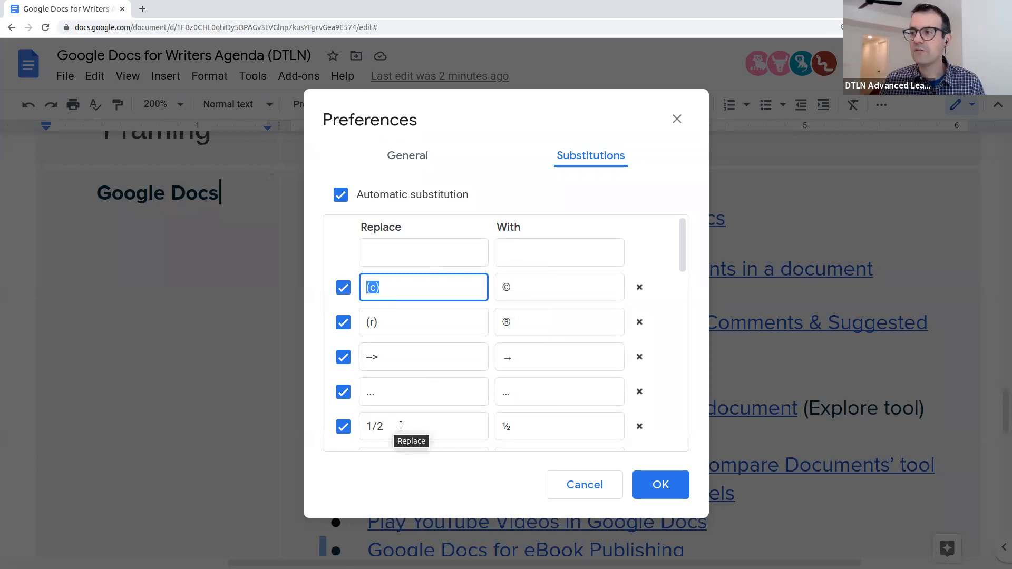
click(397, 288)
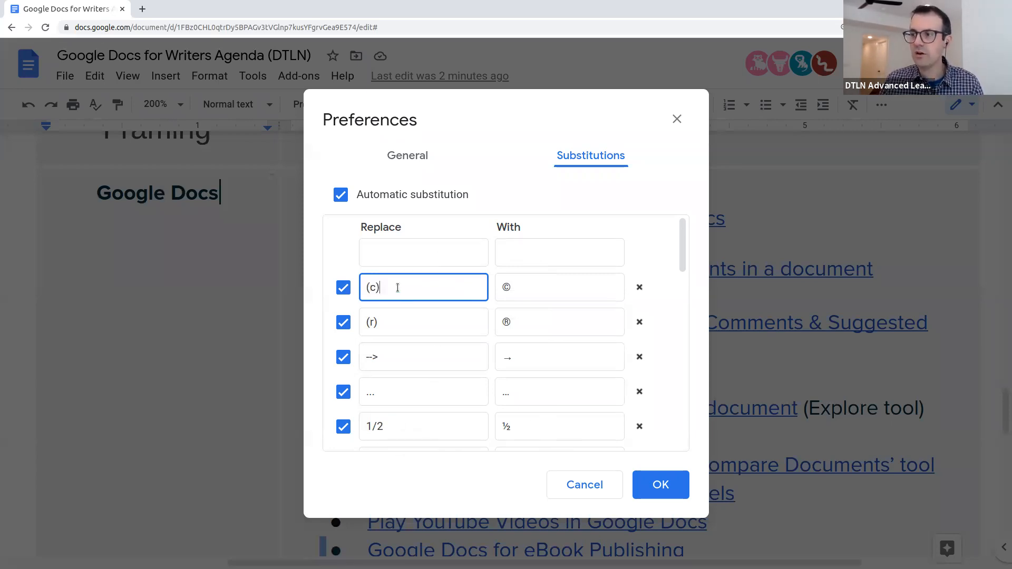
click(662, 486)
- Add a bullet below "Google Docs for eBook Publishing" and enter (c) there for automatic substitution with the © symbol
scroll(523, 401, down, 4)
click(523, 401)
click(706, 355)
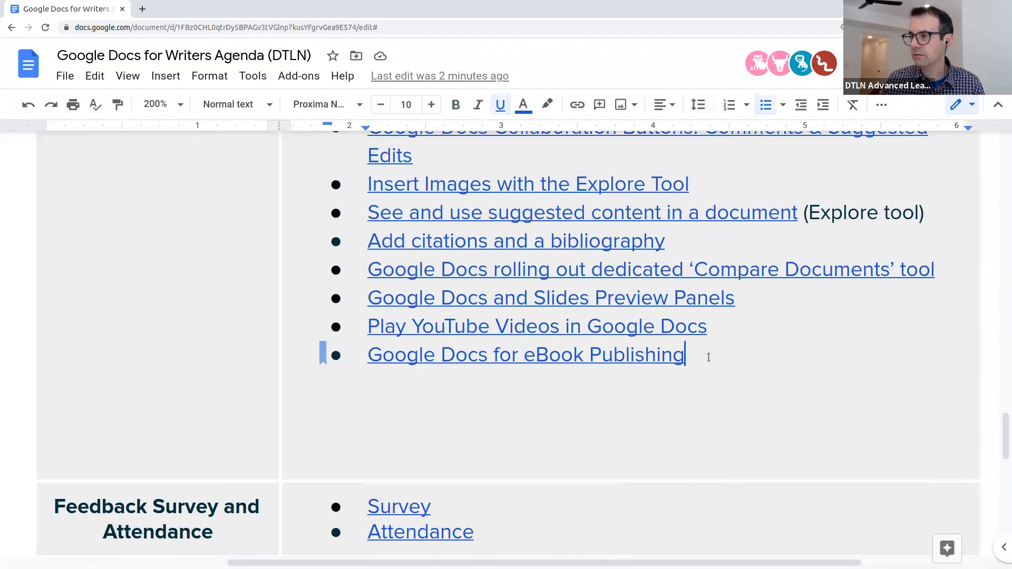
key(Return)
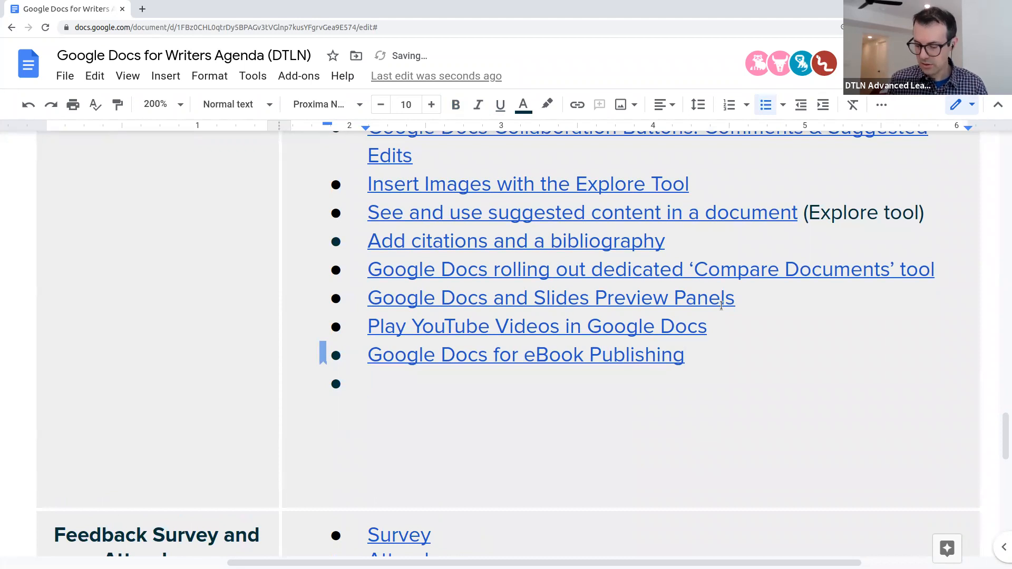
text(()
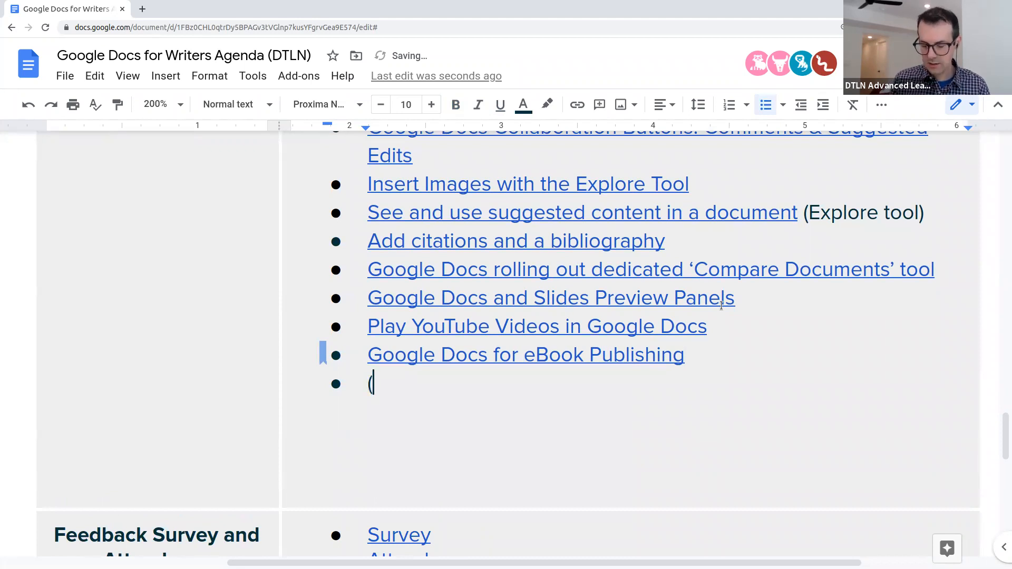
text(c))
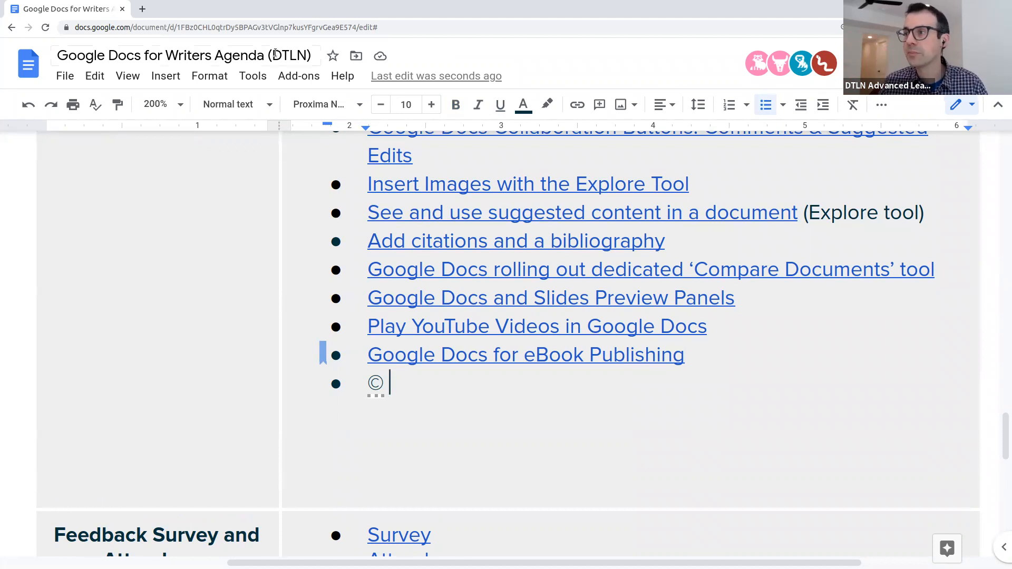
- Add an automatic substitution that replaces ml with the presenter's surname, and enter ml after the © symbol in the last bullet
click(259, 77)
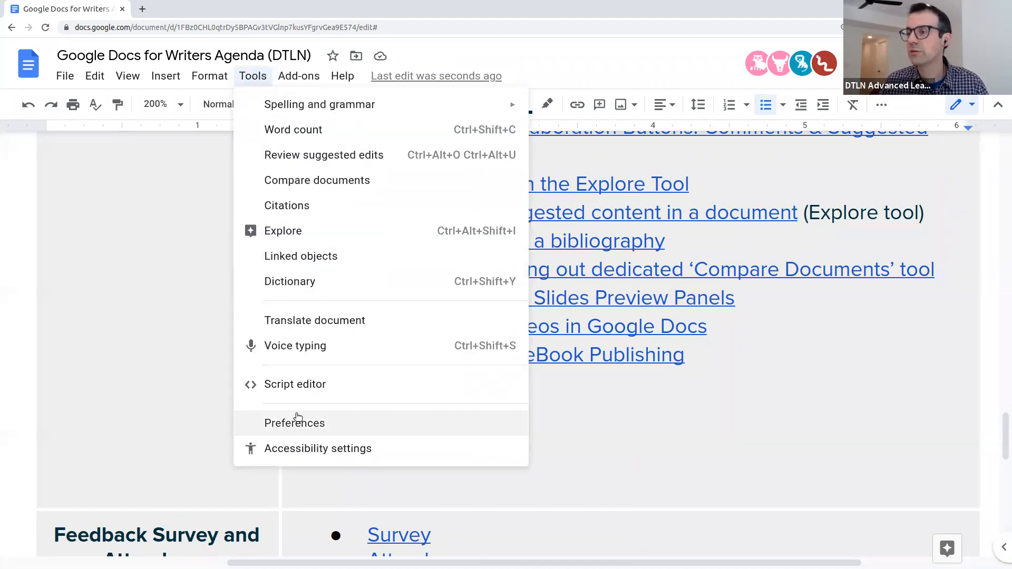
click(296, 422)
click(604, 158)
scroll(499, 294, down, 3)
scroll(500, 296, down, 9)
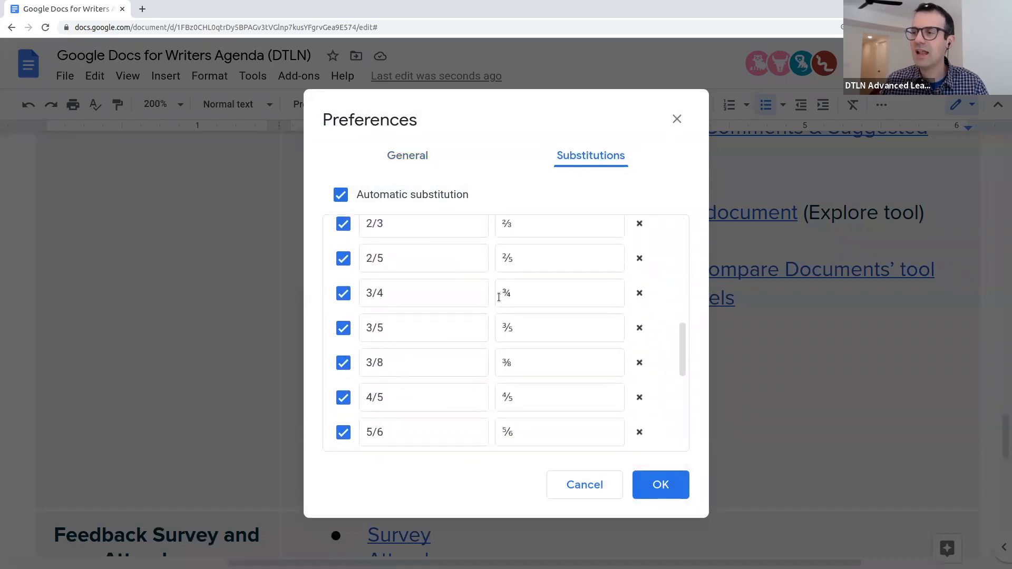
scroll(496, 297, up, 12)
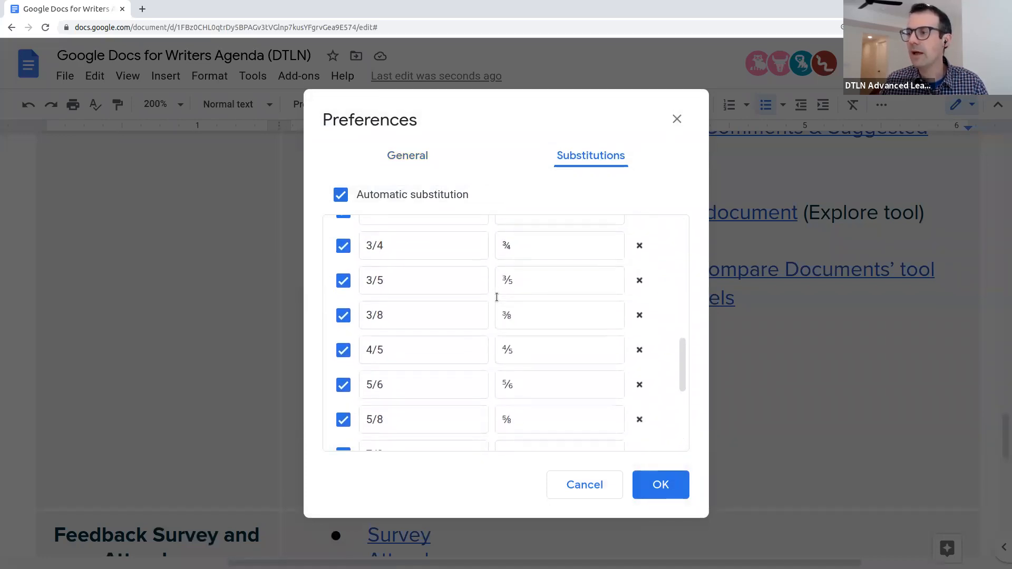
click(397, 248)
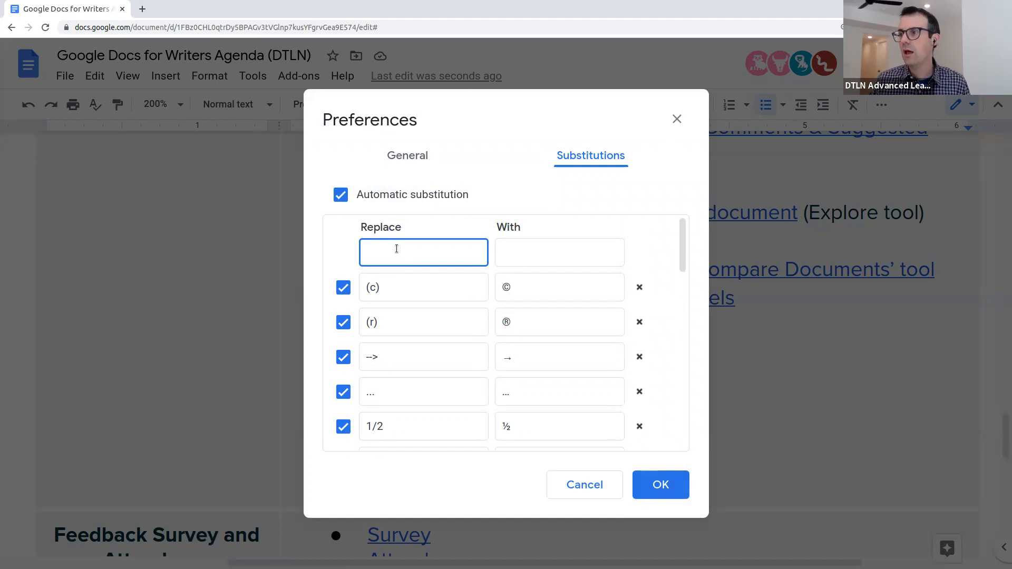
click(521, 248)
text(Mullaney)
click(440, 258)
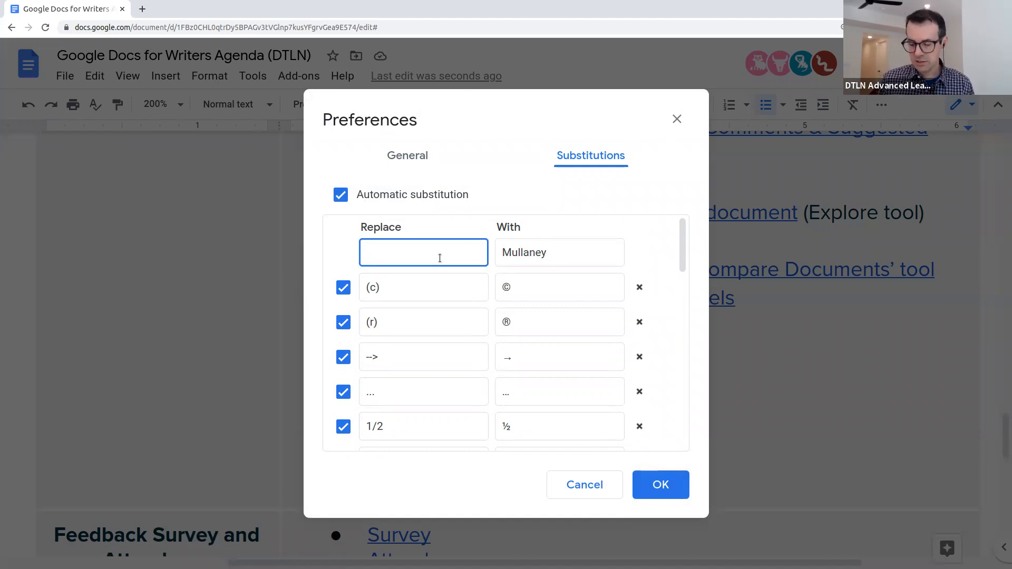
text(ml)
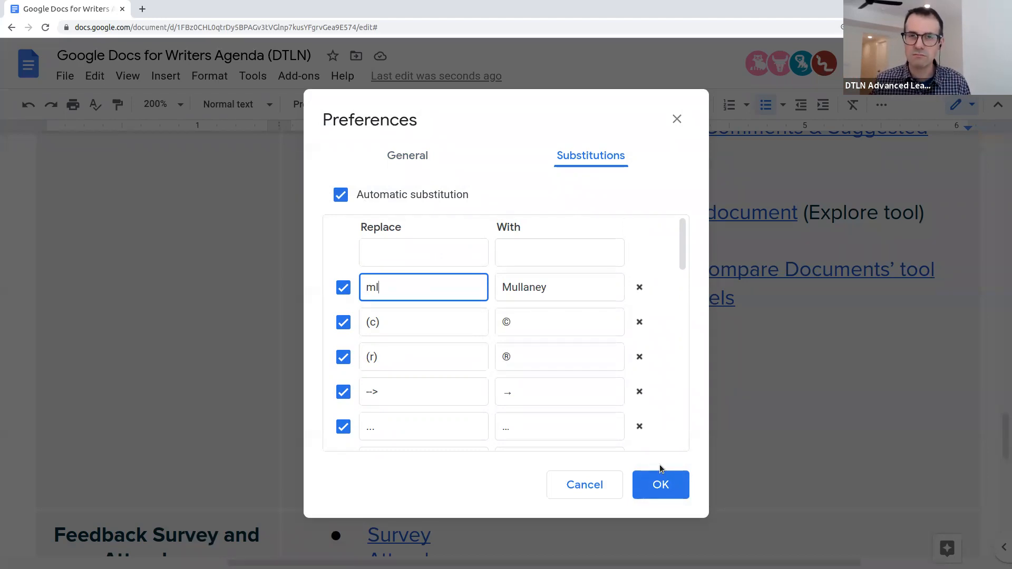
click(652, 483)
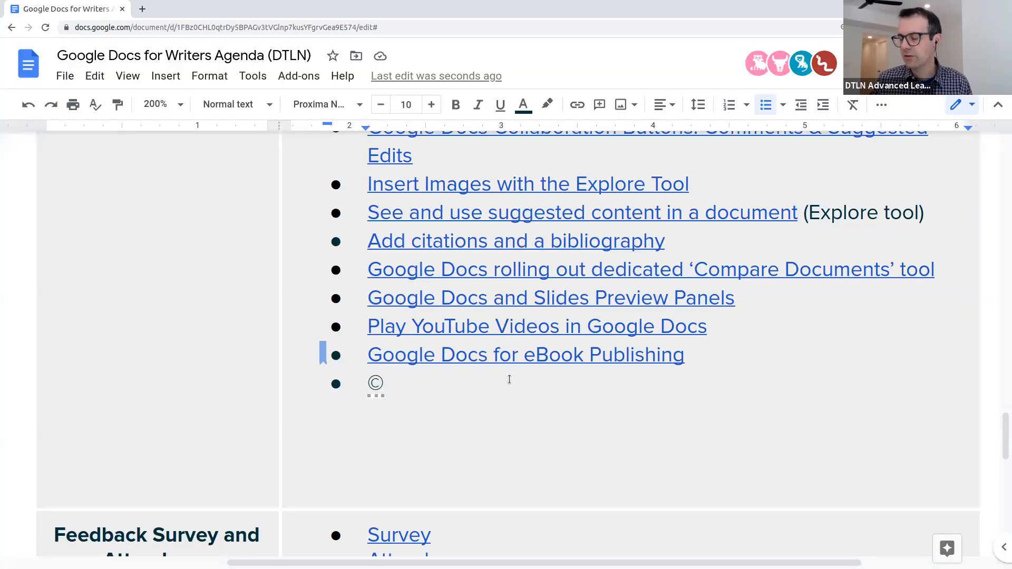
text(ml)
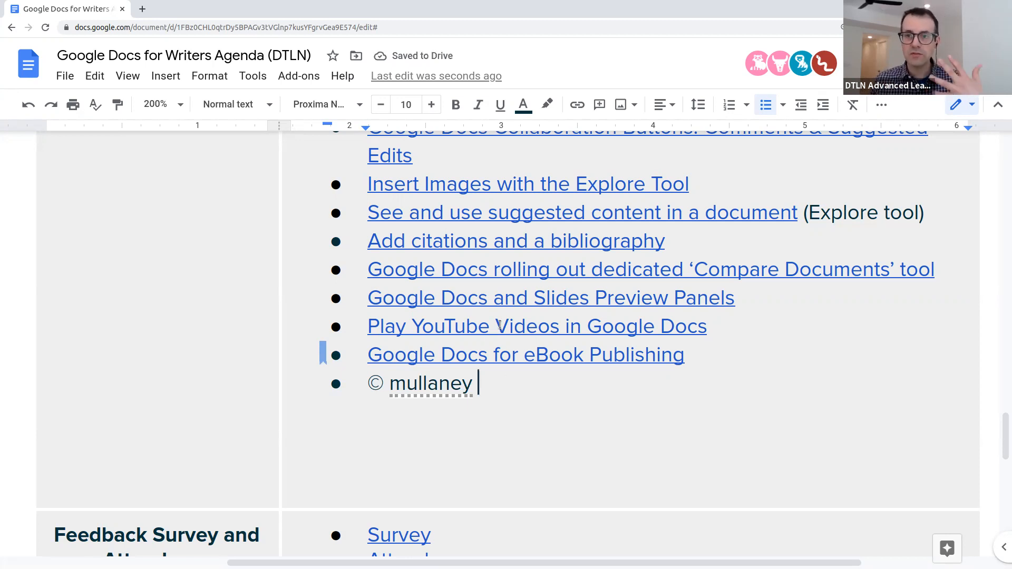
- Delete the ml entry from the automatic substitutions and save the preferences
click(252, 77)
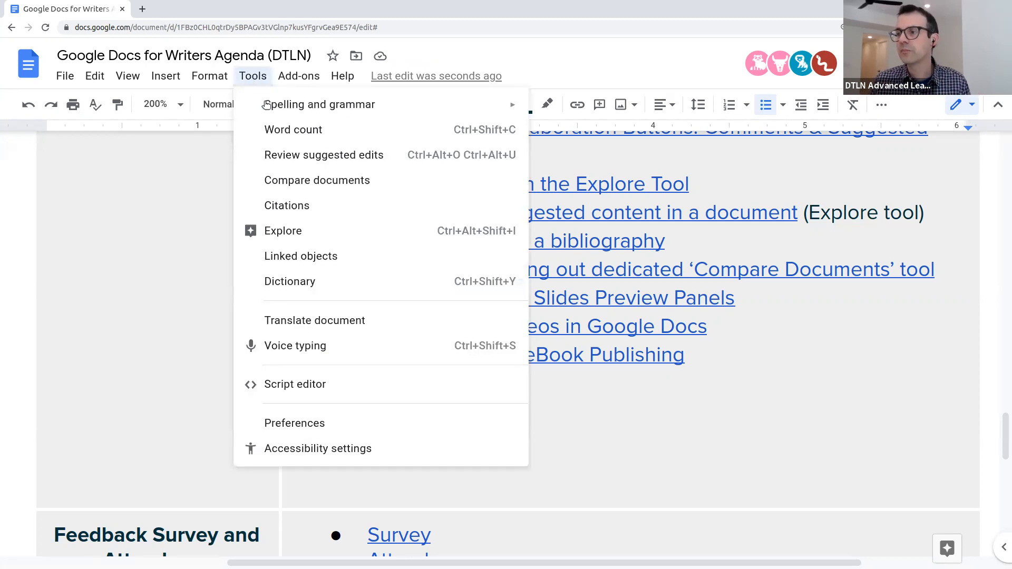
click(315, 425)
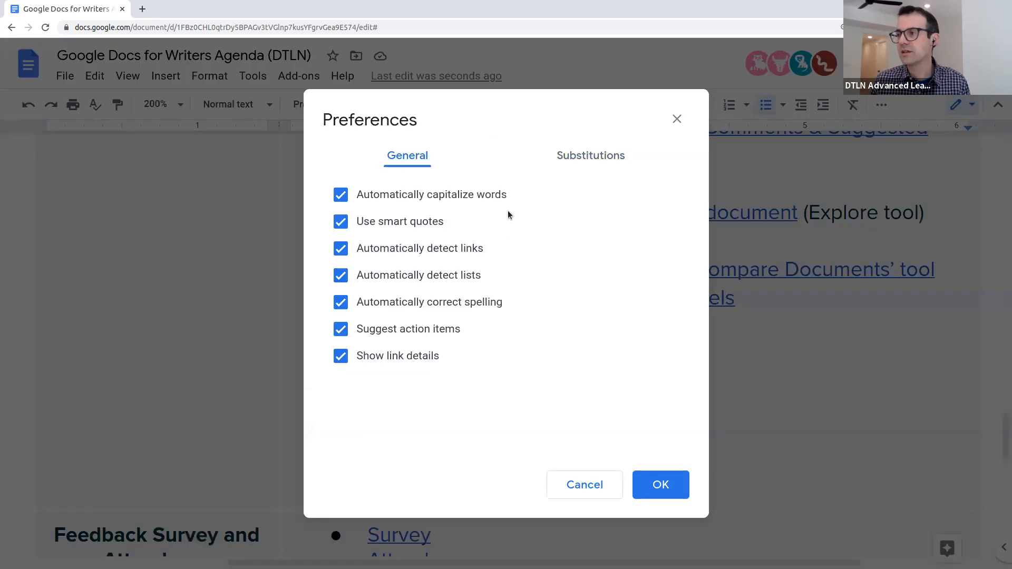
click(589, 155)
scroll(476, 300, down, 5)
scroll(478, 302, down, 9)
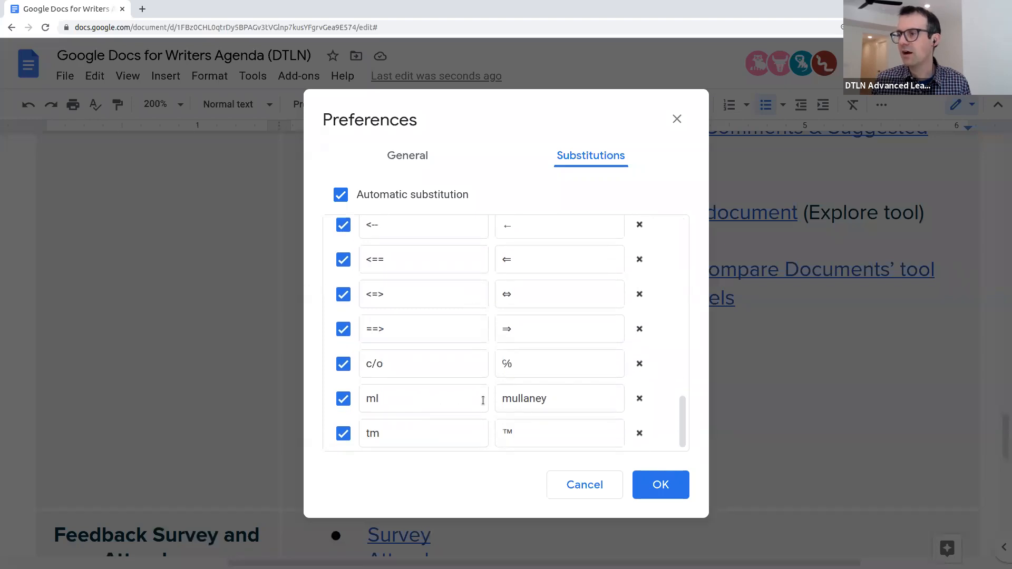
click(639, 398)
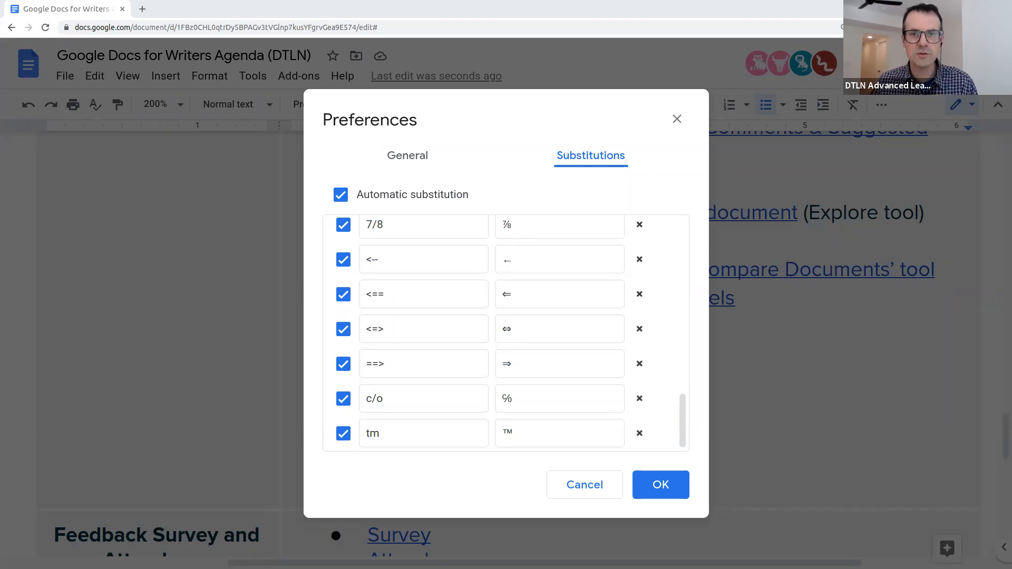
click(661, 482)
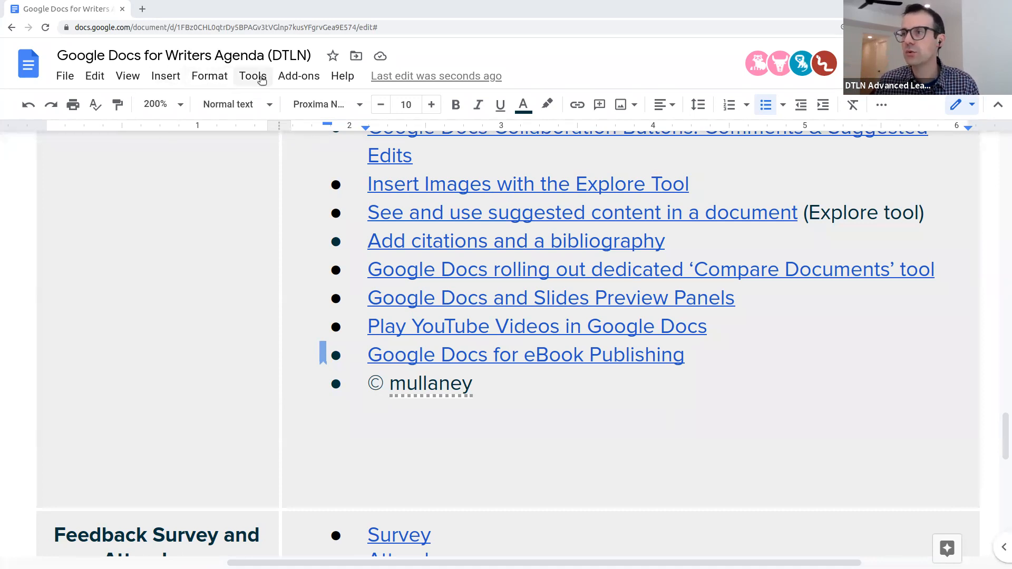
- Turn on the word count display while typing and expand the counter's page, word and character statistics
click(262, 79)
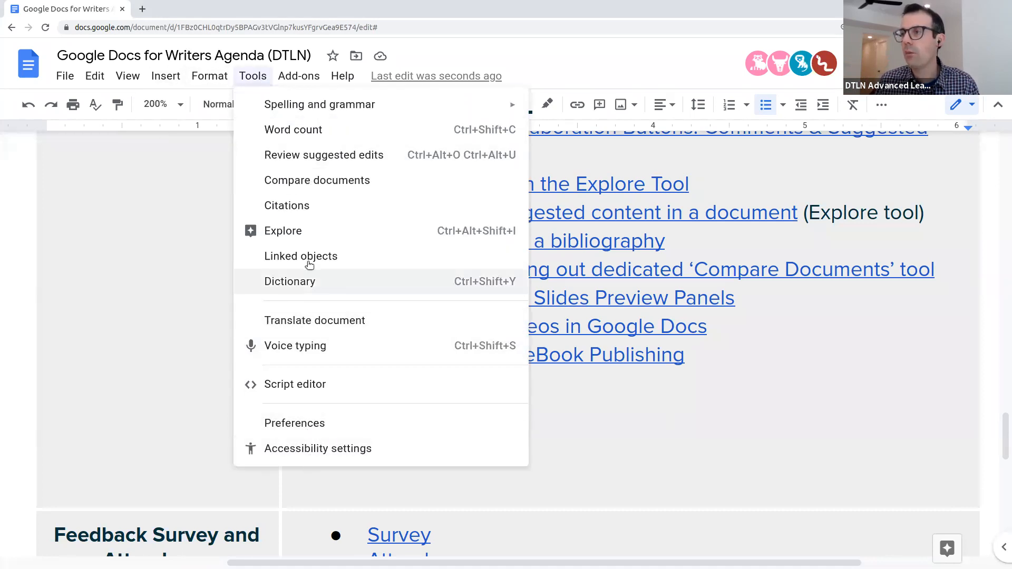
click(300, 130)
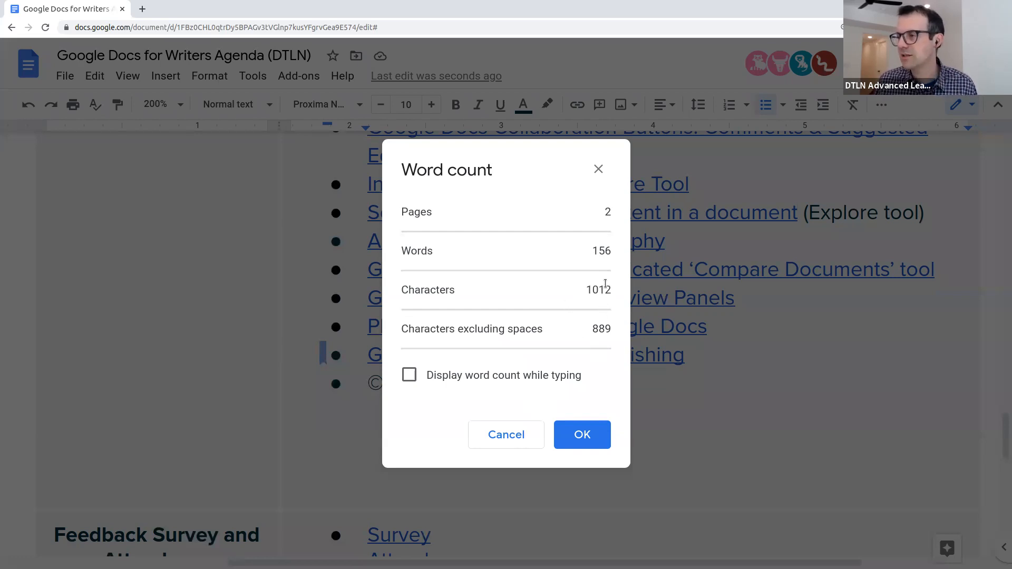
click(409, 375)
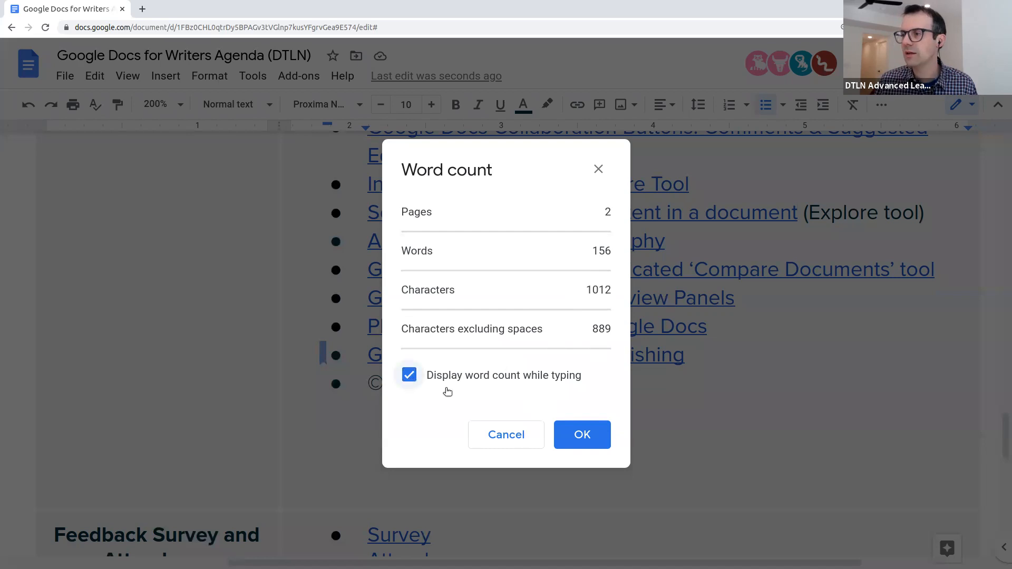
click(580, 433)
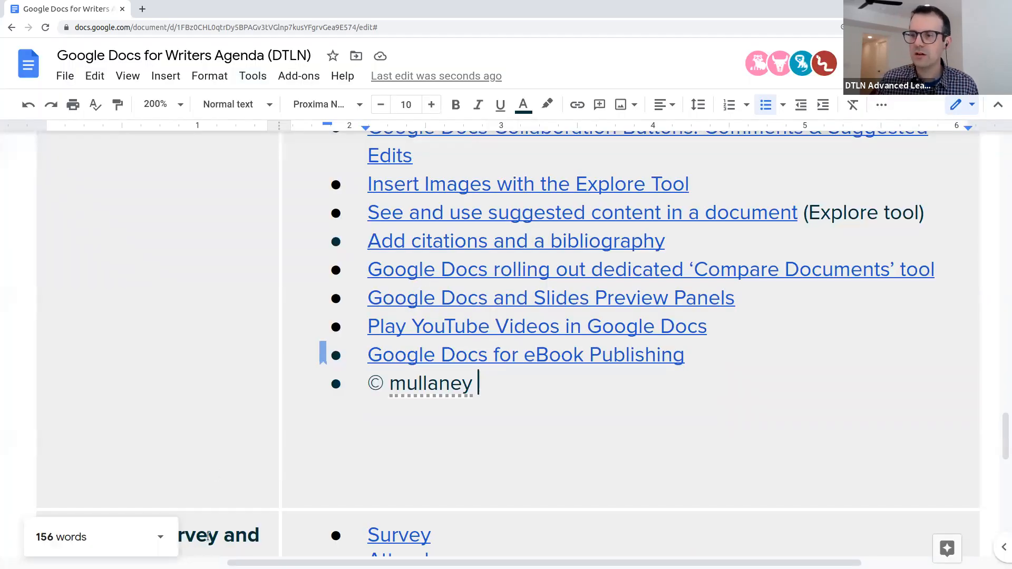
click(157, 538)
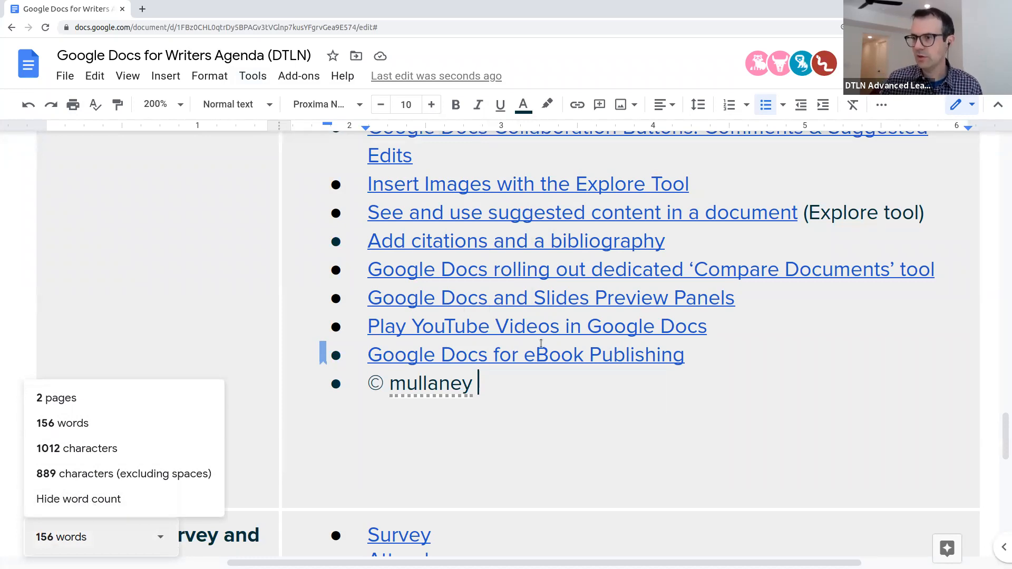
- Replace the surname after the © symbol with "these are more words"
drag(506, 383, 395, 386)
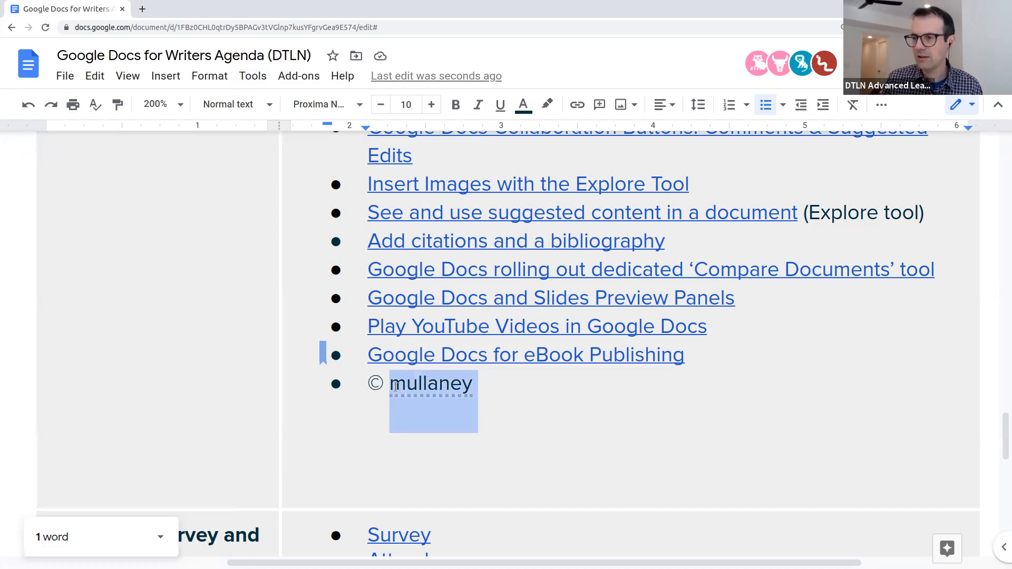
key(BackSpace)
text(these are more words)
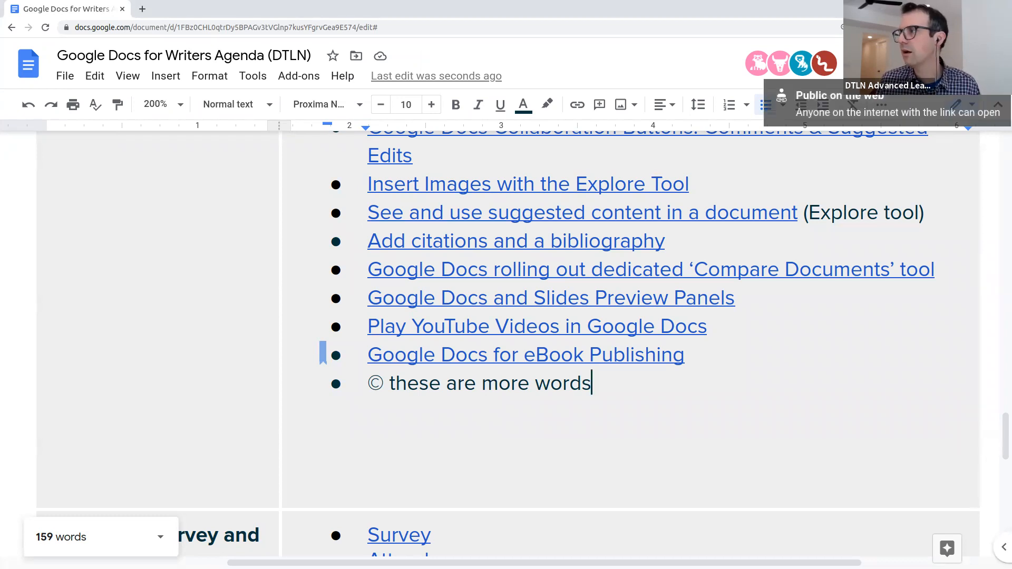
- Review the document's sharing and link access settings, and close them as they are
click(920, 63)
click(679, 423)
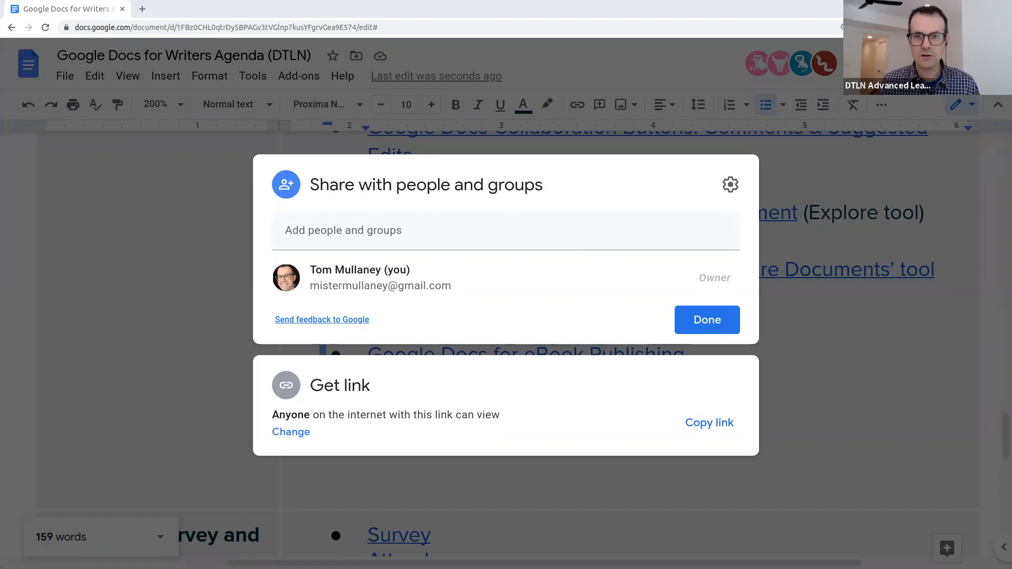
click(724, 323)
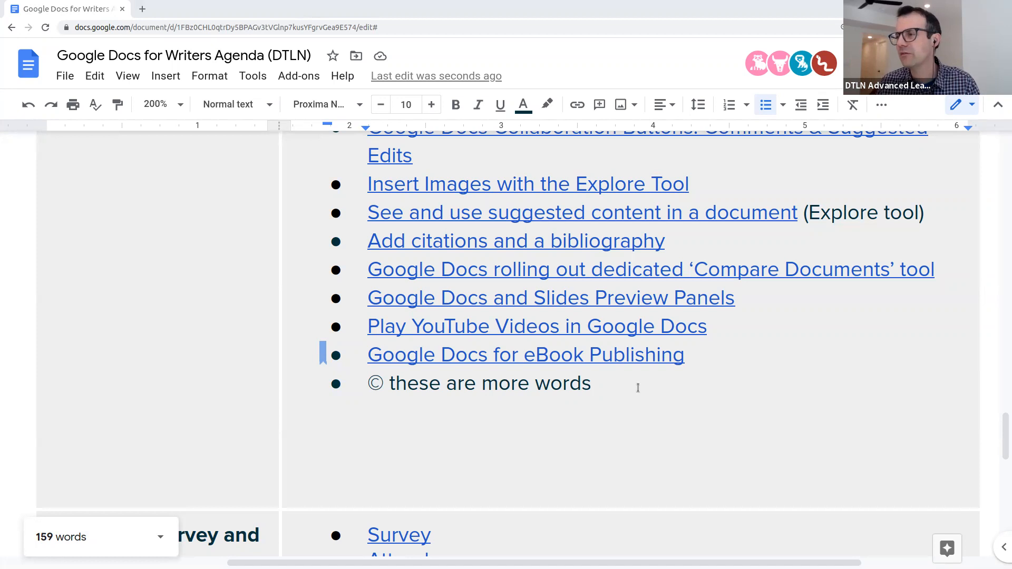
- Add an empty bullet below "© these are more words" and open voice typing with English (United States) as the language
key(Return)
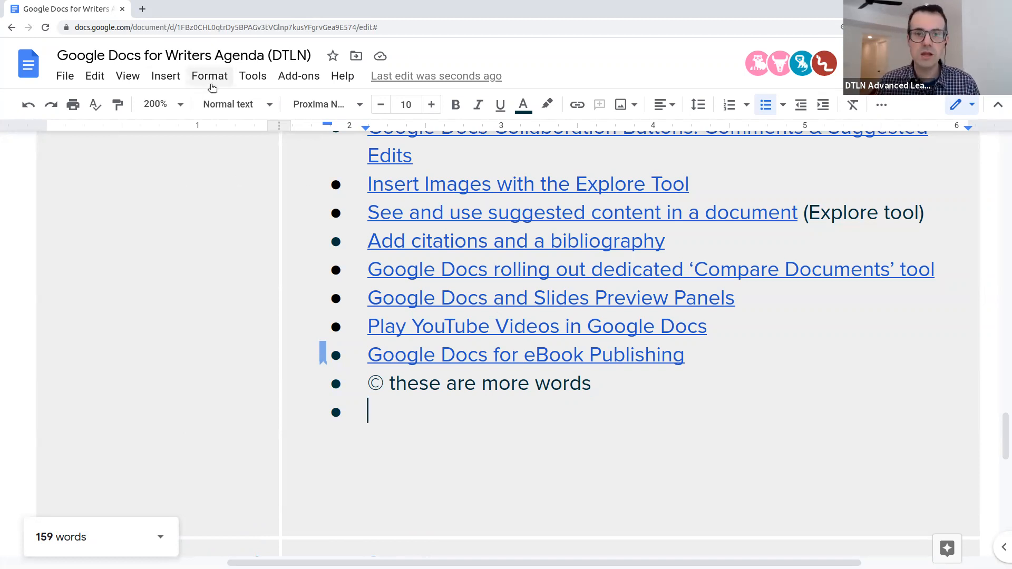
click(240, 77)
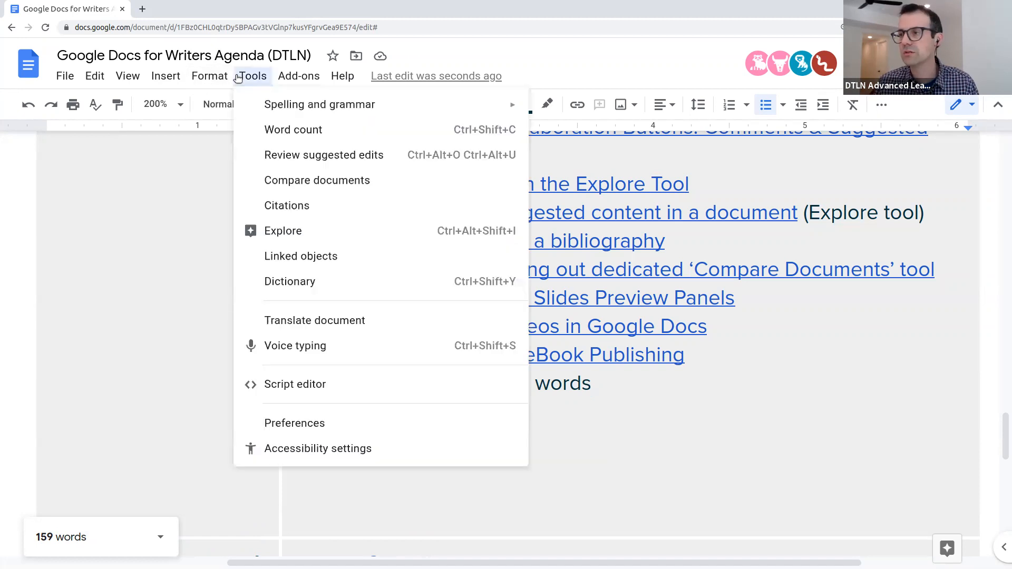
click(295, 346)
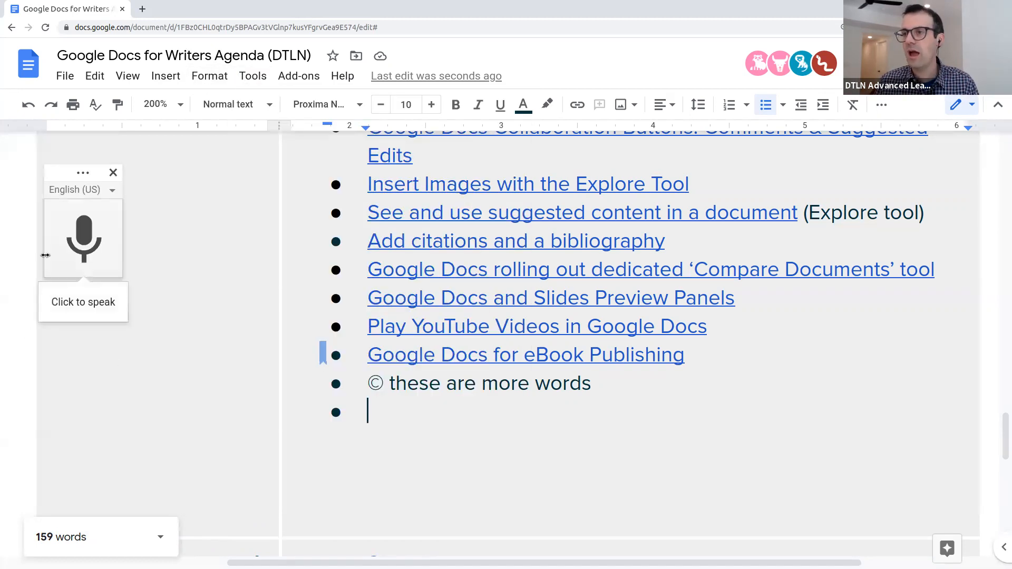
click(100, 189)
scroll(154, 312, down, 20)
scroll(154, 316, down, 20)
scroll(158, 363, down, 15)
drag(259, 416, 265, 243)
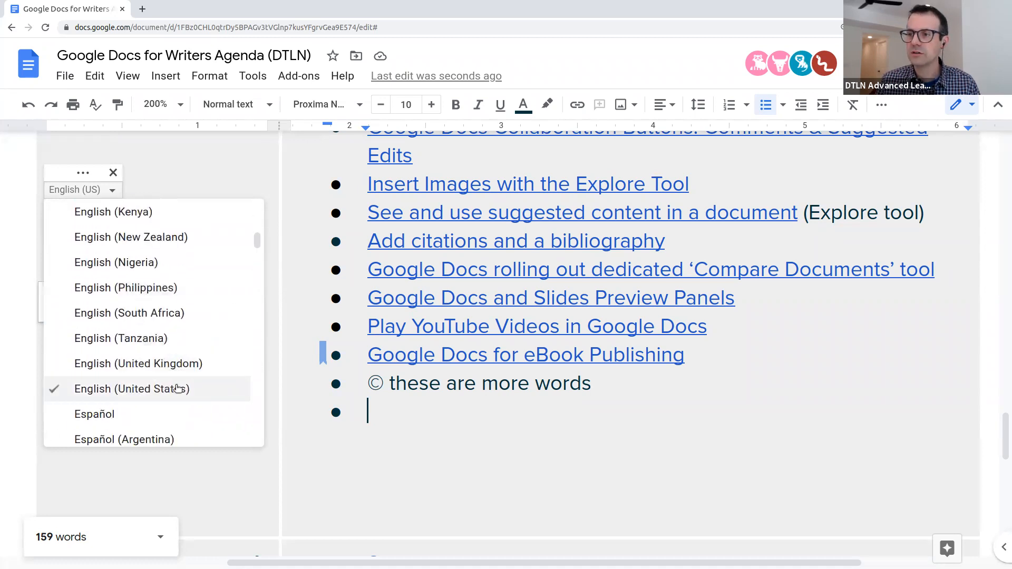
click(177, 389)
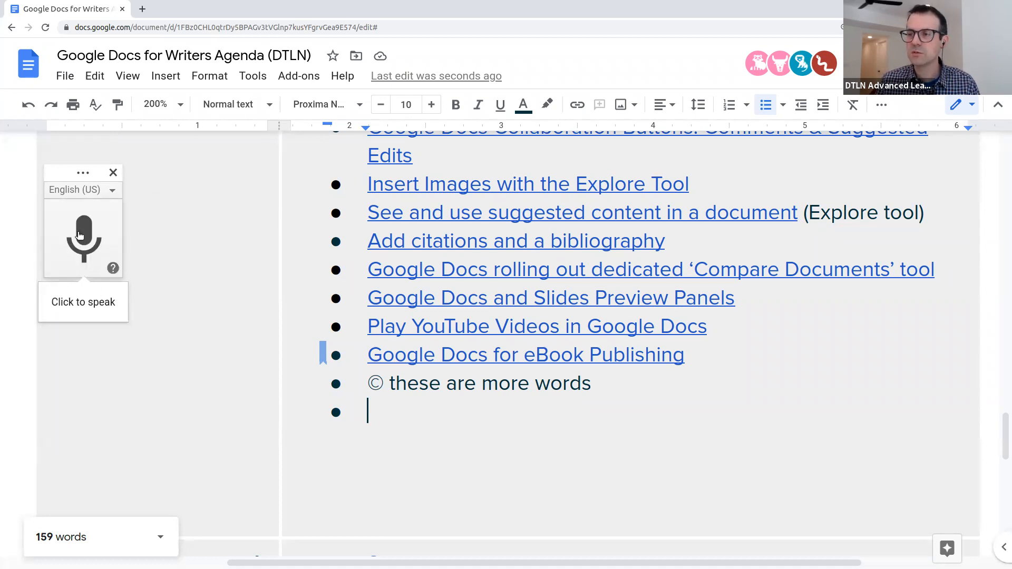
- Dictate a self-introduction, "I am excited to talk to teachers in Texas today!" and "What will we learn? I think we will learn about Google Docs"
click(79, 235)
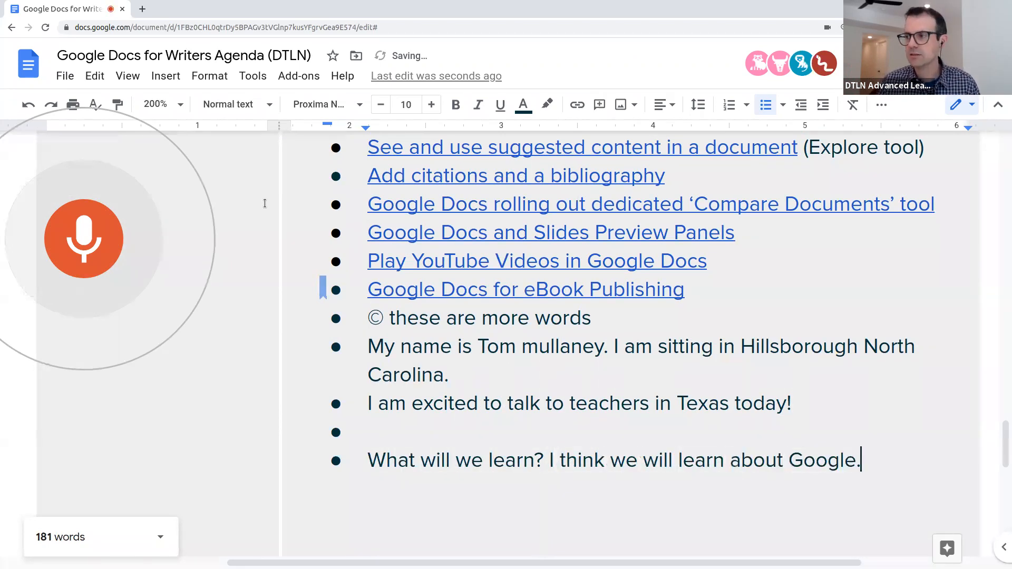
click(107, 221)
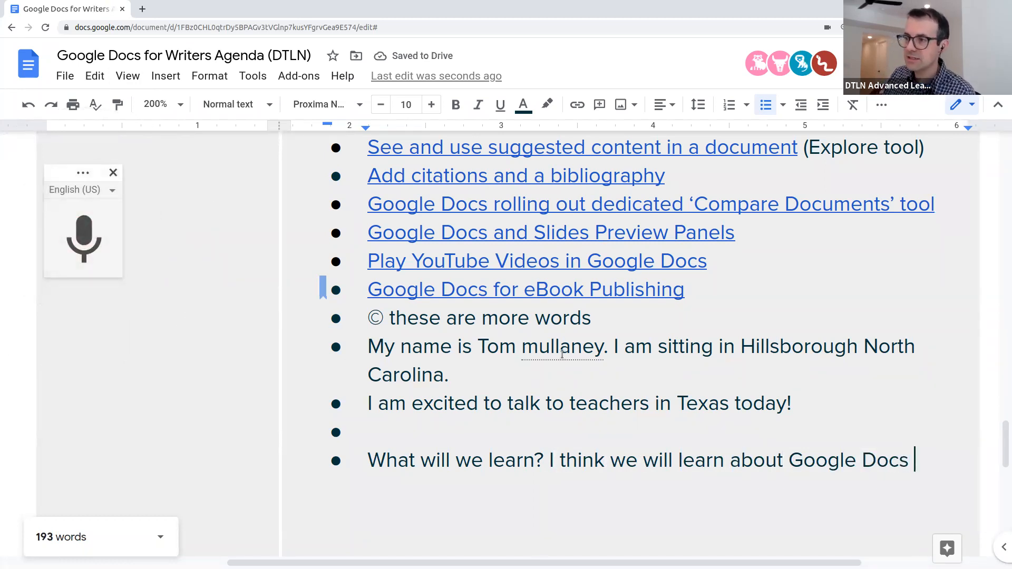
- Examine the capitalization and recognition of proper nouns in the dictated bullets, and return to the end of the last one
click(671, 402)
click(743, 394)
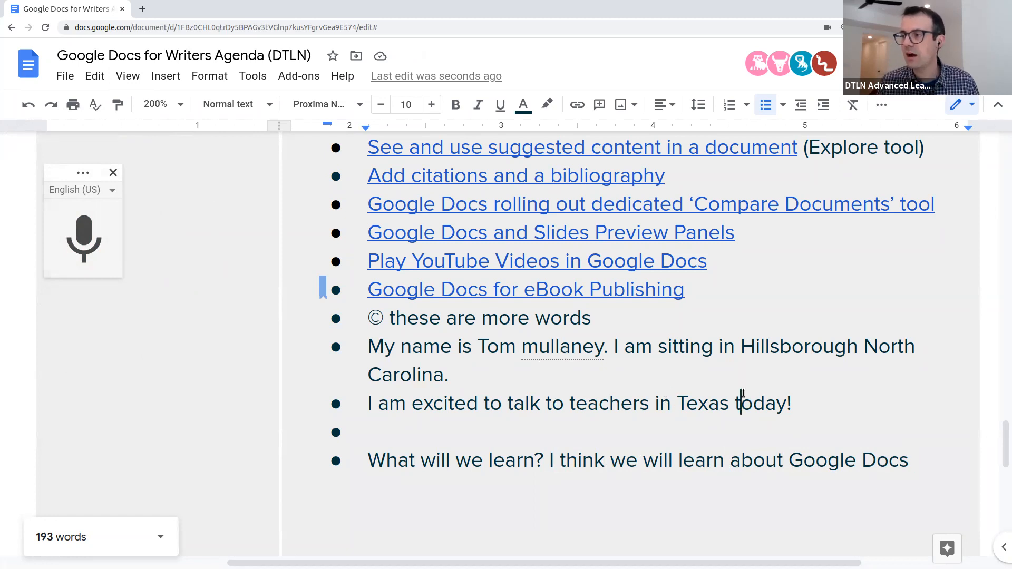
click(683, 405)
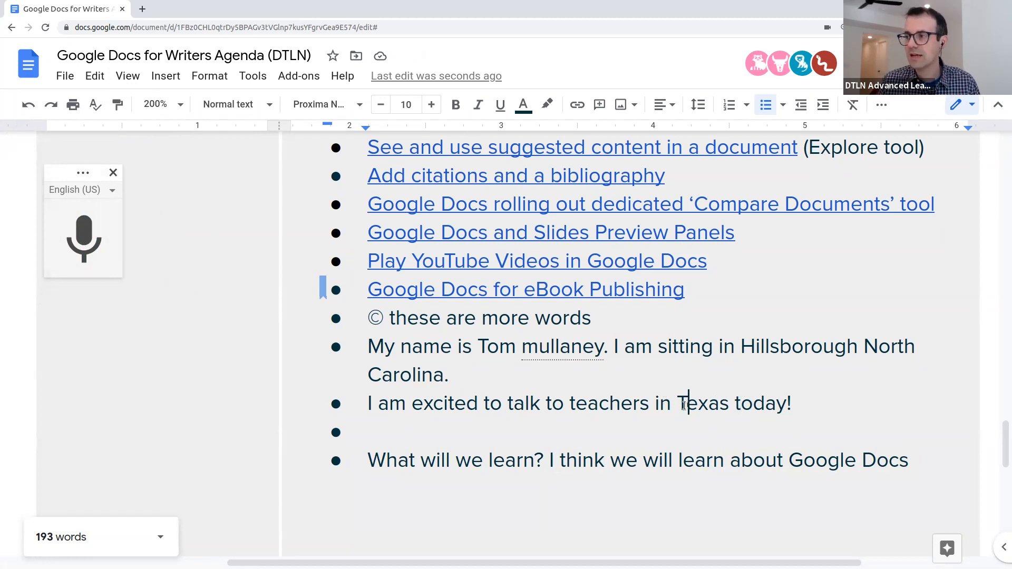
drag(486, 345, 481, 347)
click(538, 355)
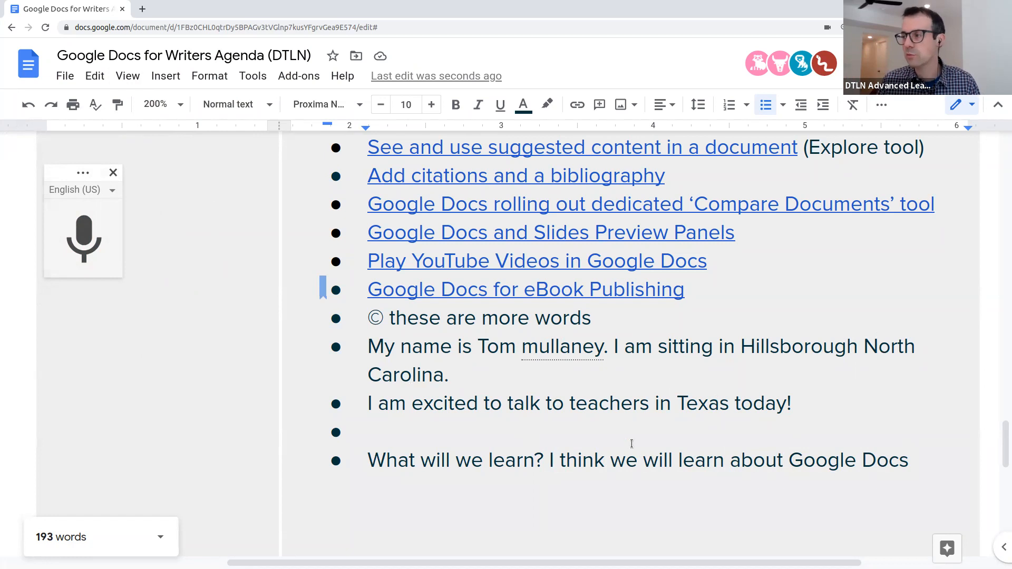
click(911, 461)
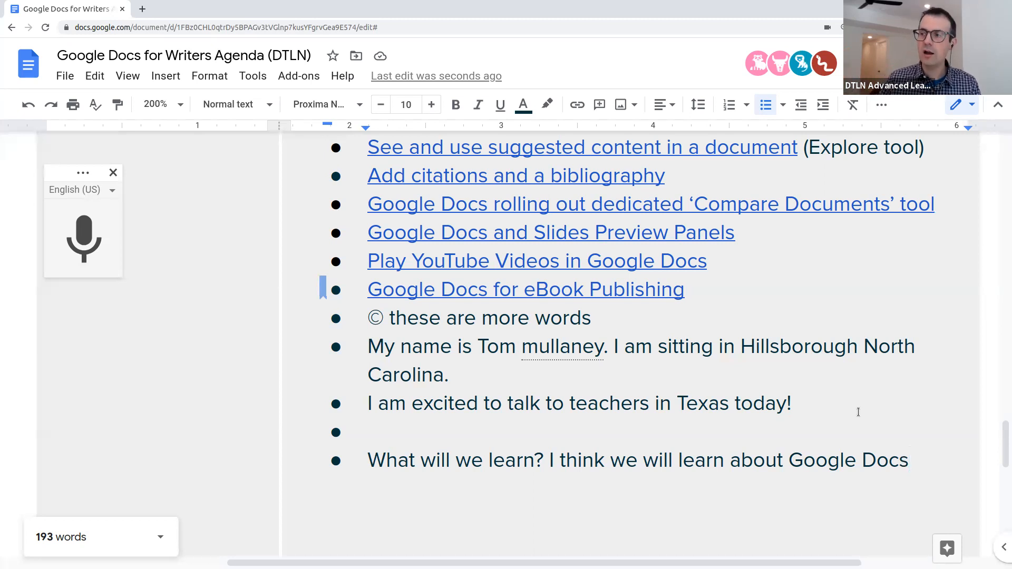
- Close voice typing and delete all dictated text below "© these are more words", leaving one empty bullet
click(113, 173)
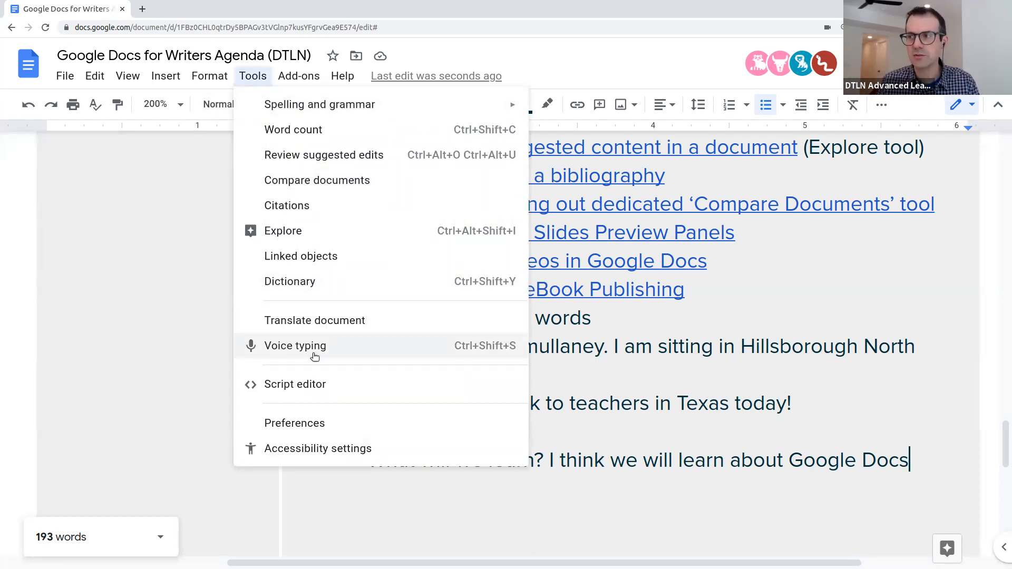
click(707, 458)
click(914, 458)
drag(886, 458, 345, 341)
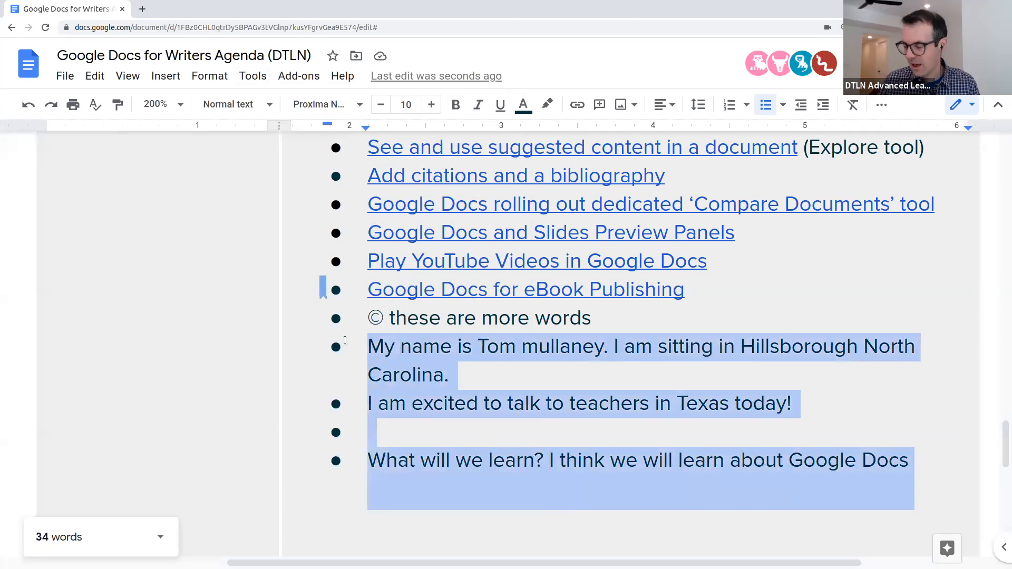
key(BackSpace)
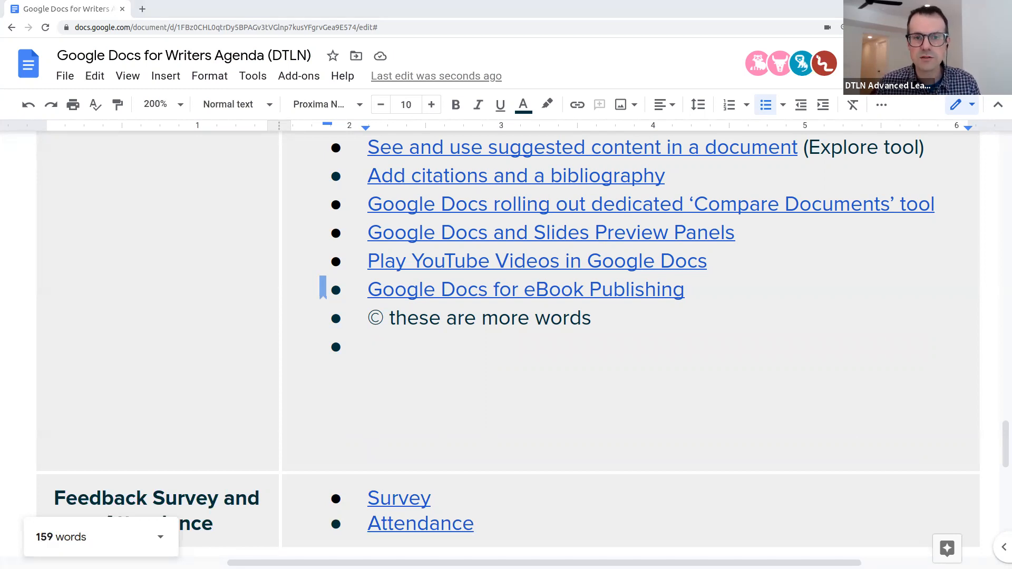
- Search the special characters for "degree" and insert the degree sign in the empty bullet
click(168, 80)
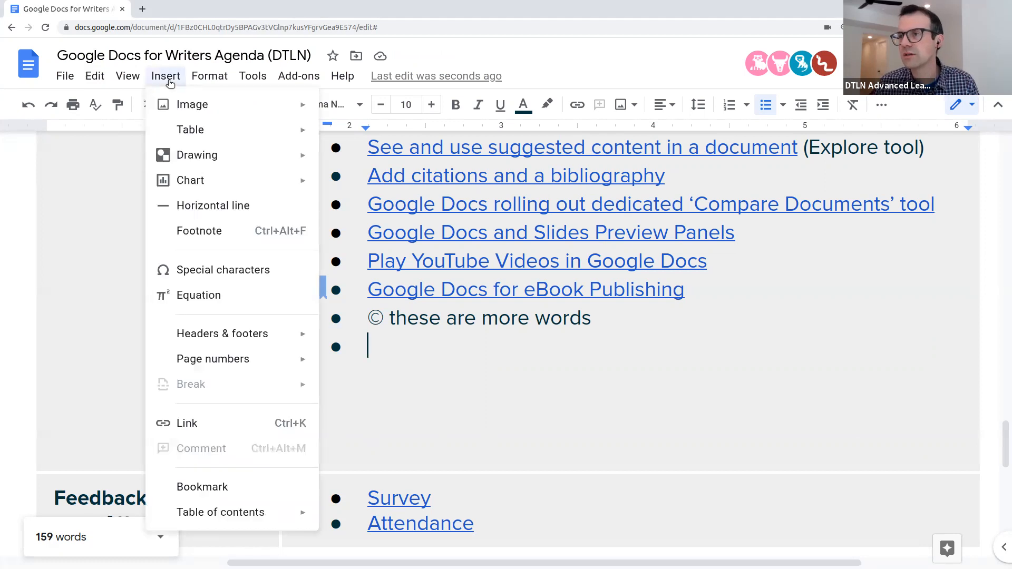
click(188, 269)
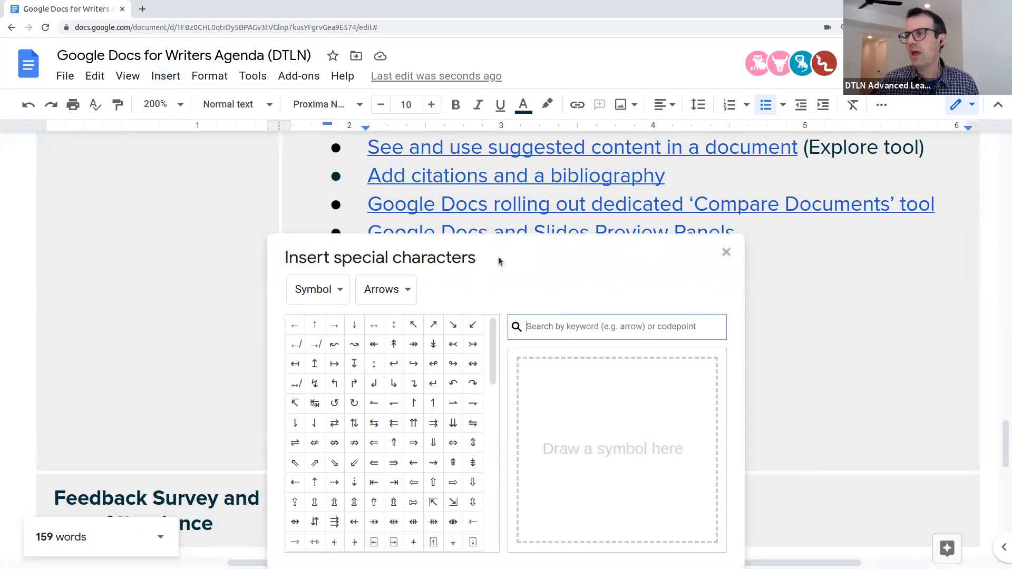
drag(498, 257, 531, 176)
click(589, 242)
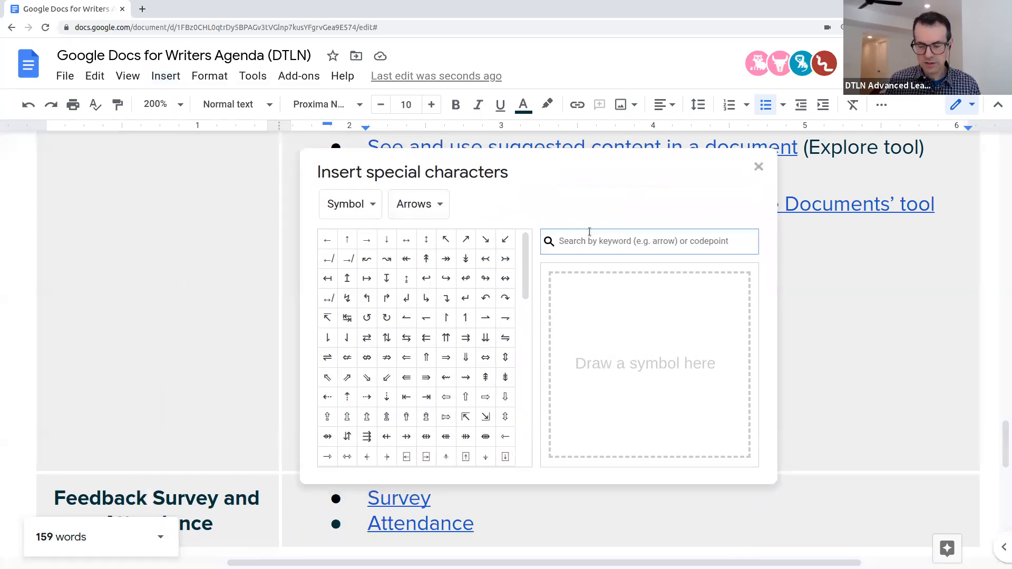
text(degree)
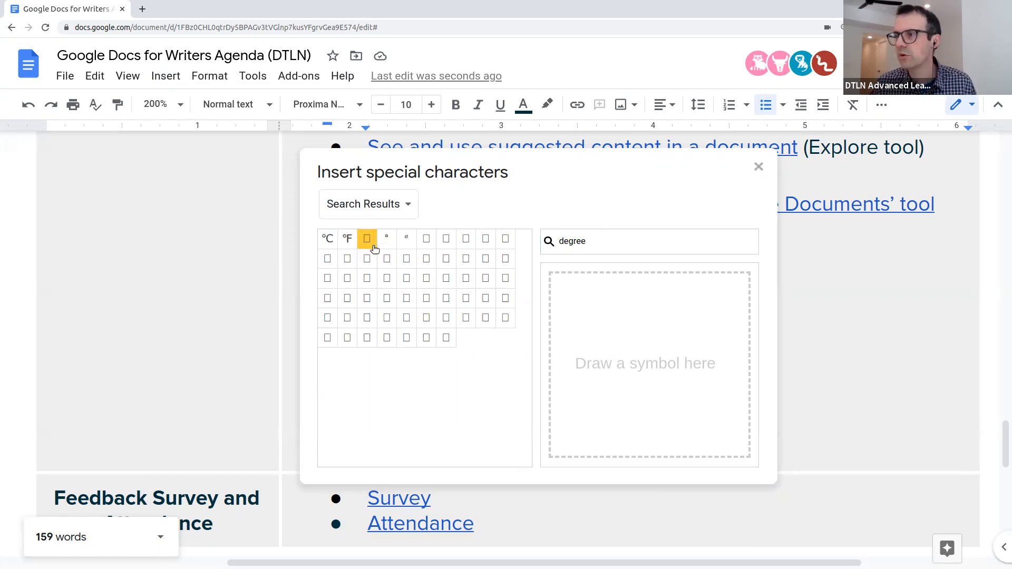
mouse_move(387, 243)
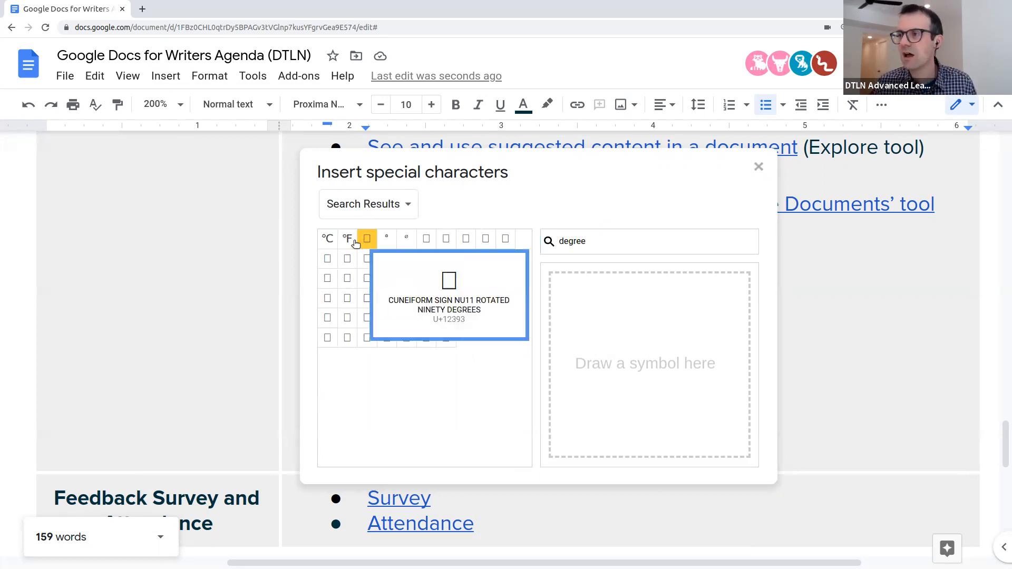
click(388, 242)
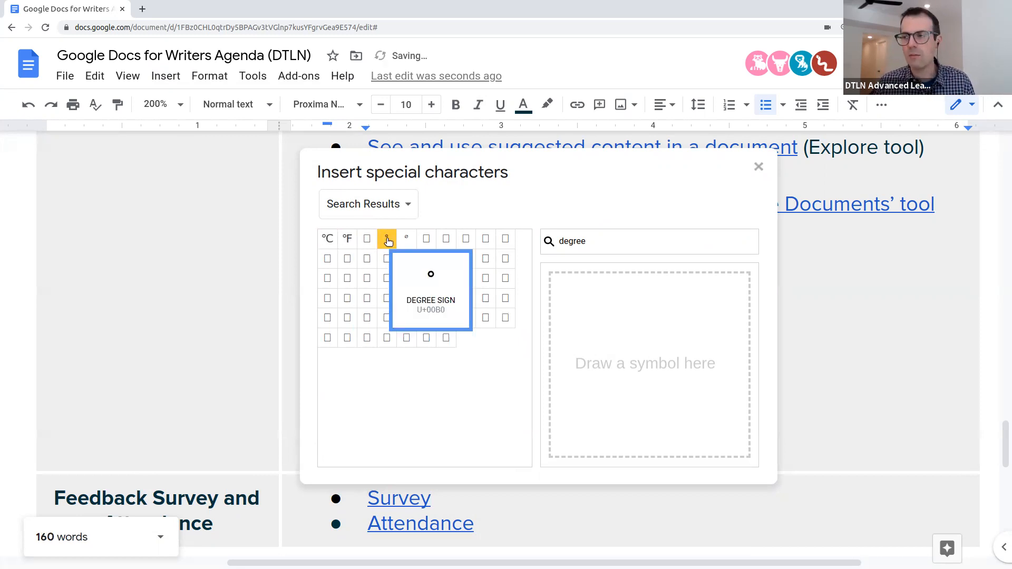
- Clear the special character search and browse the People and Emotions characters in the Emoji category
click(403, 210)
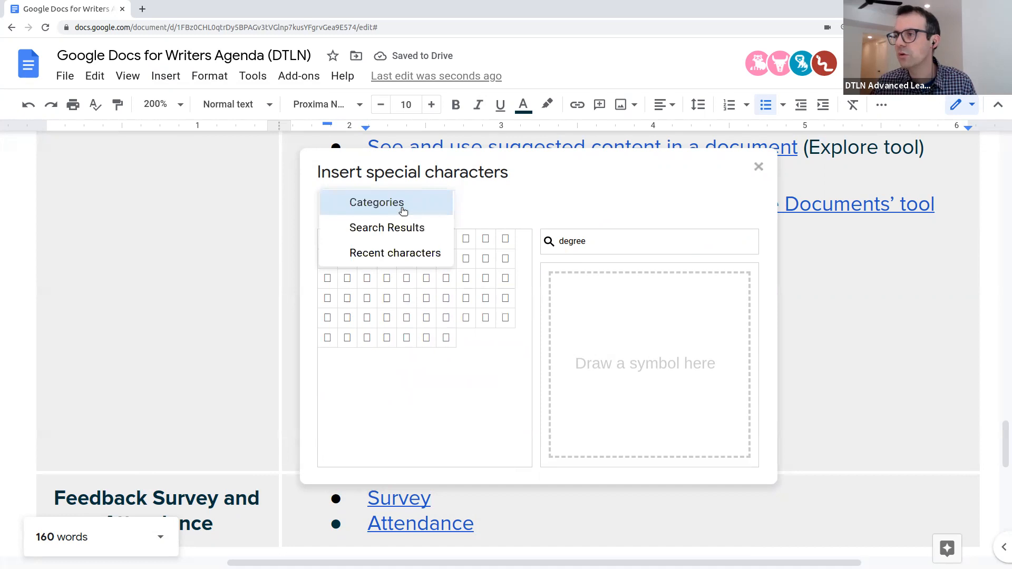
click(460, 204)
double_click(581, 236)
key(BackSpace)
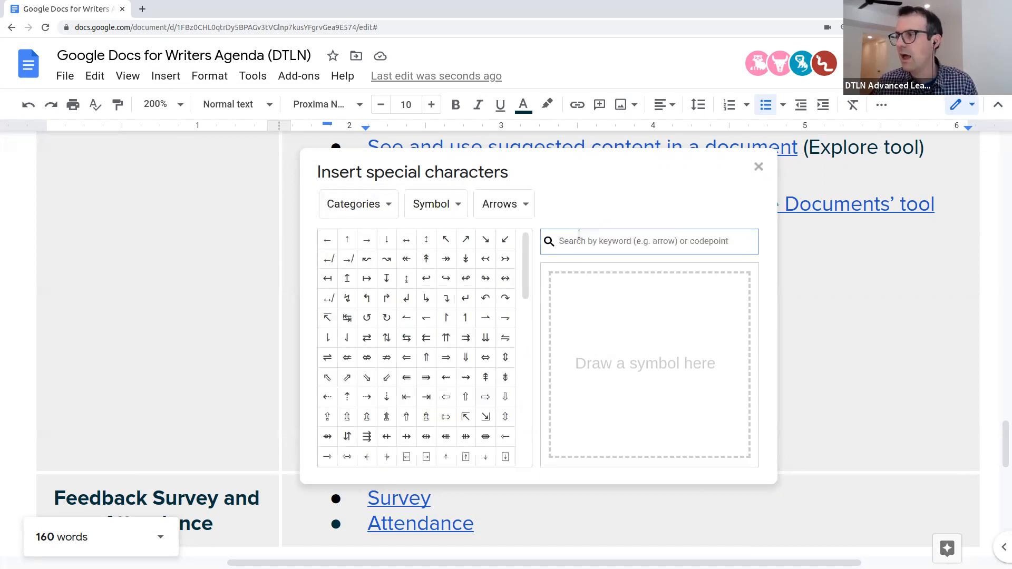
click(388, 212)
click(565, 208)
click(451, 204)
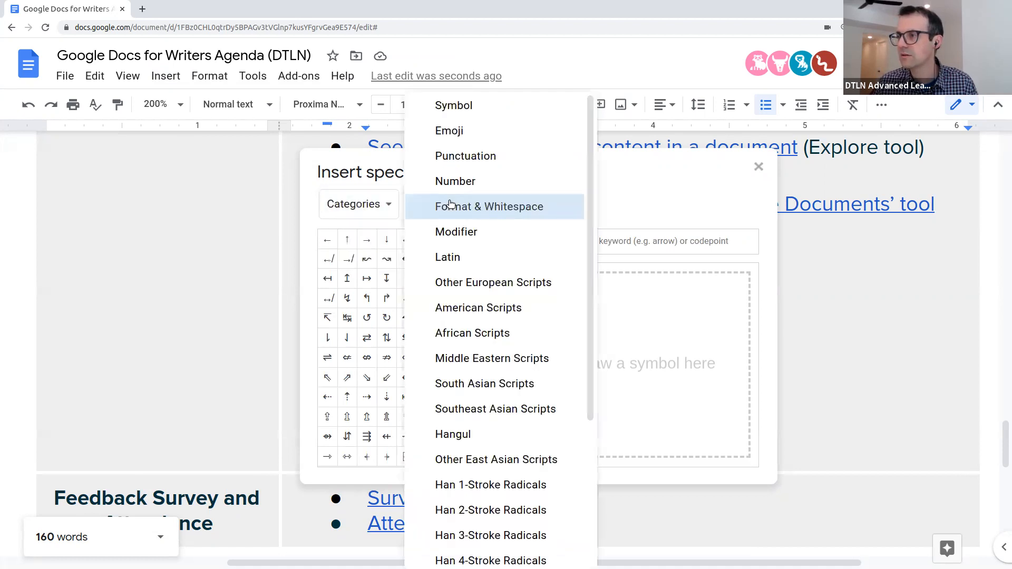
click(495, 132)
scroll(474, 342, down, 2)
- Search the special characters for "earth" and insert the globe emoji showing the Americas after the degree sign
click(606, 235)
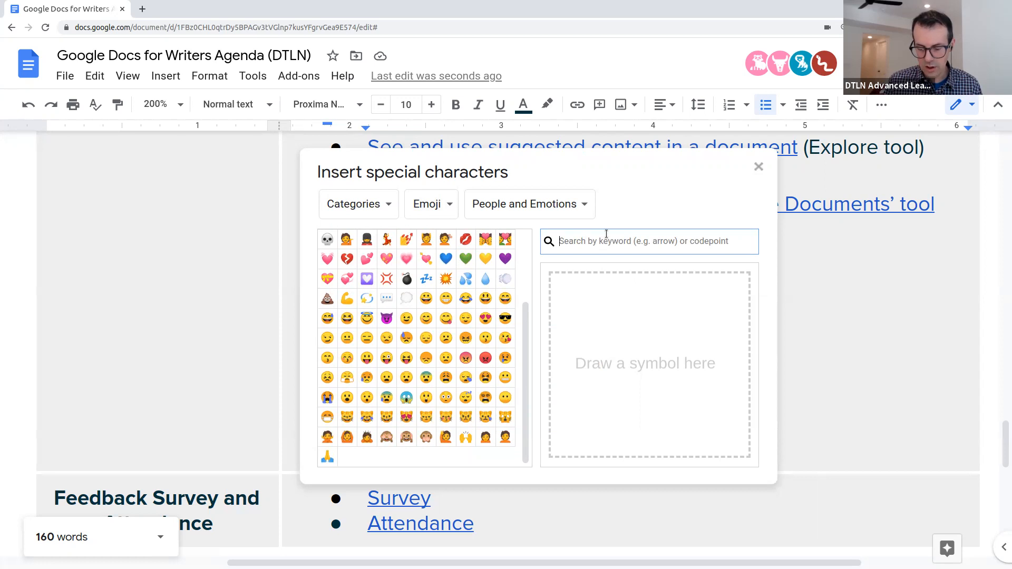
text(earth)
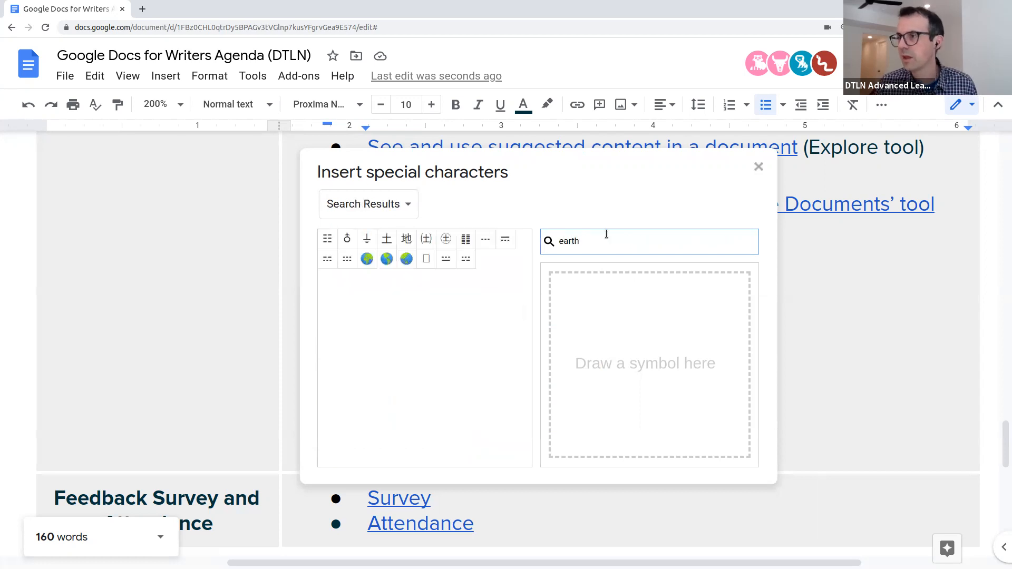
click(384, 262)
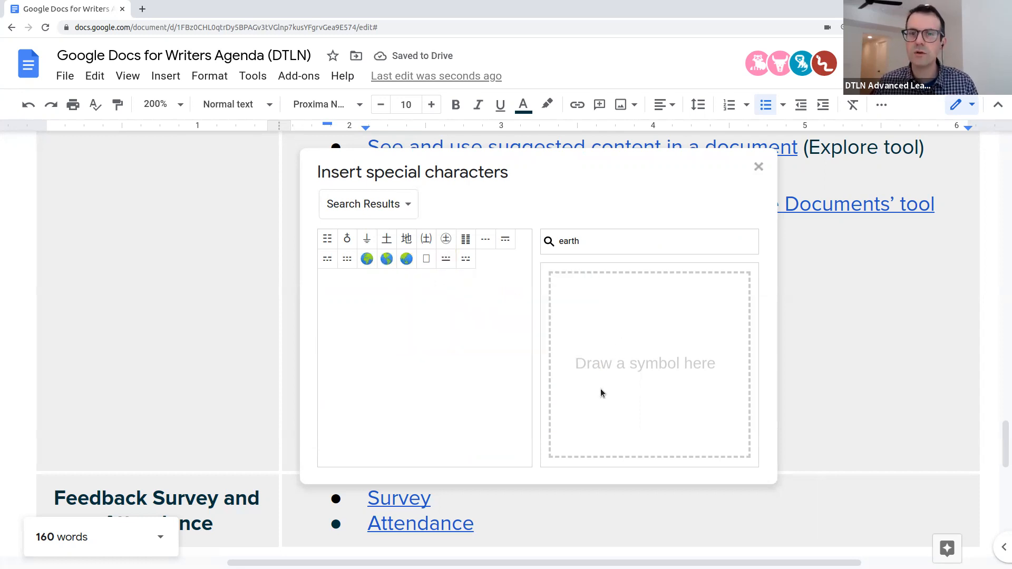
- Sketch a house with a chimney to find matching special characters, insert the house emoji, and close the special characters dialog
click(574, 379)
mouse_move(654, 291)
mouse_down()
mouse_move(685, 377)
mouse_move(616, 426)
mouse_up()
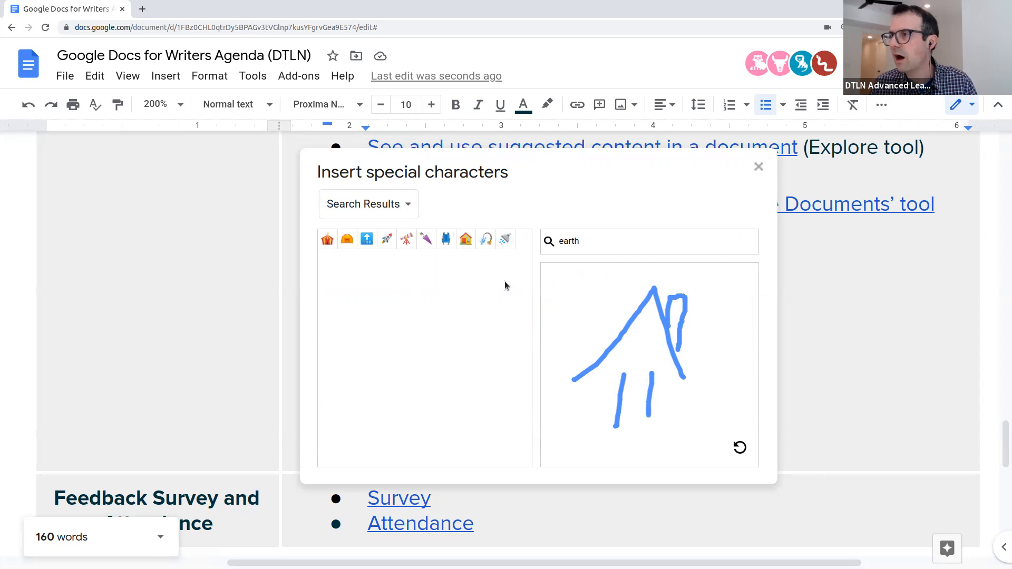
click(466, 242)
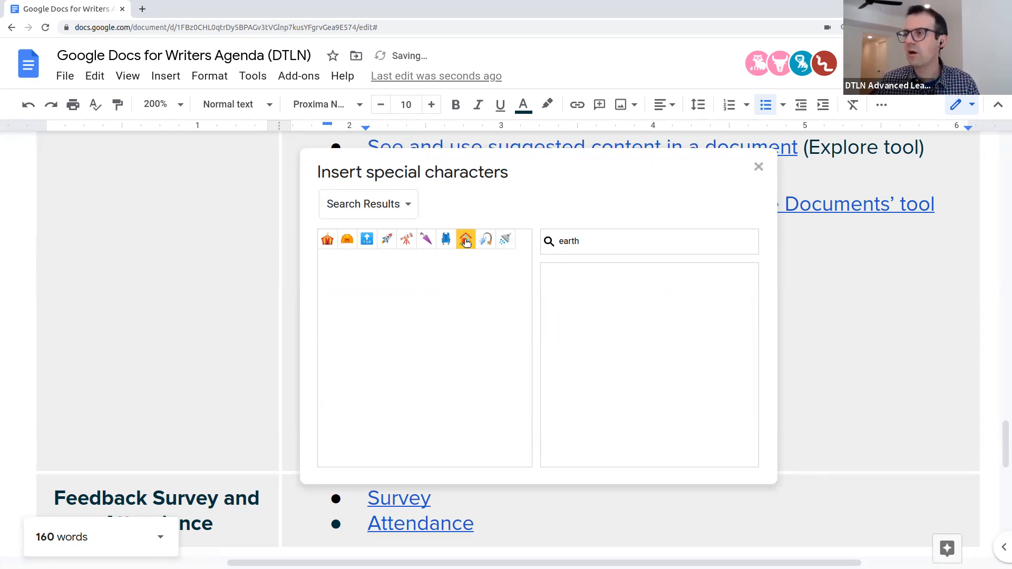
click(758, 167)
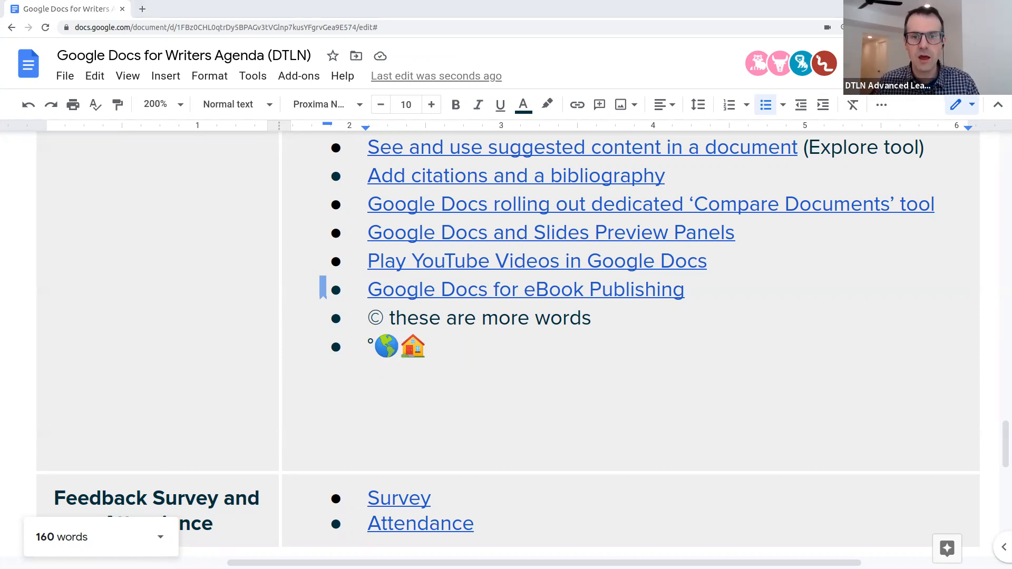
- Set the document zoom to 150% and return to the title at the beginning of the document
scroll(517, 348, up, 15)
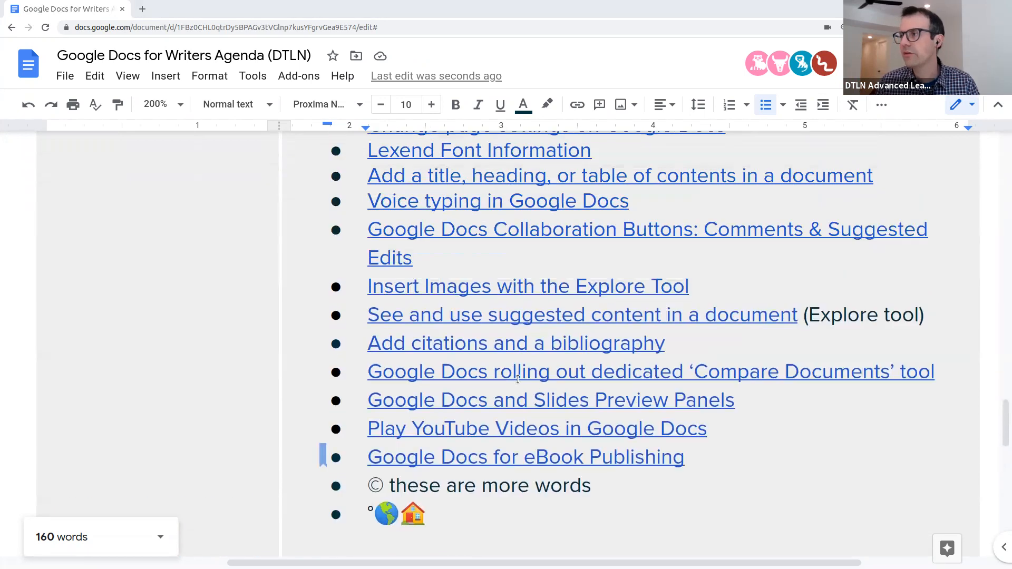
scroll(516, 378, up, 10)
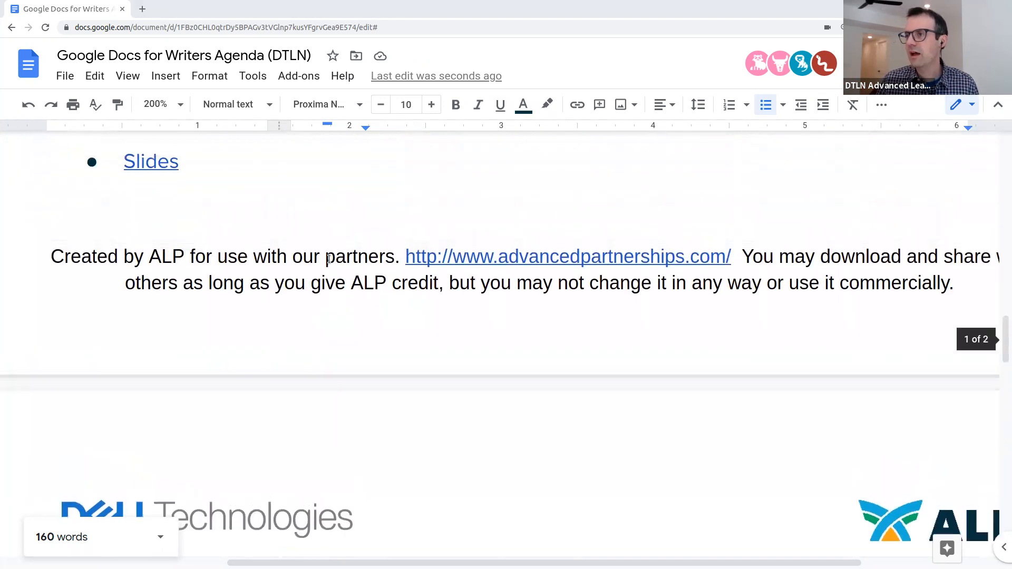
click(181, 105)
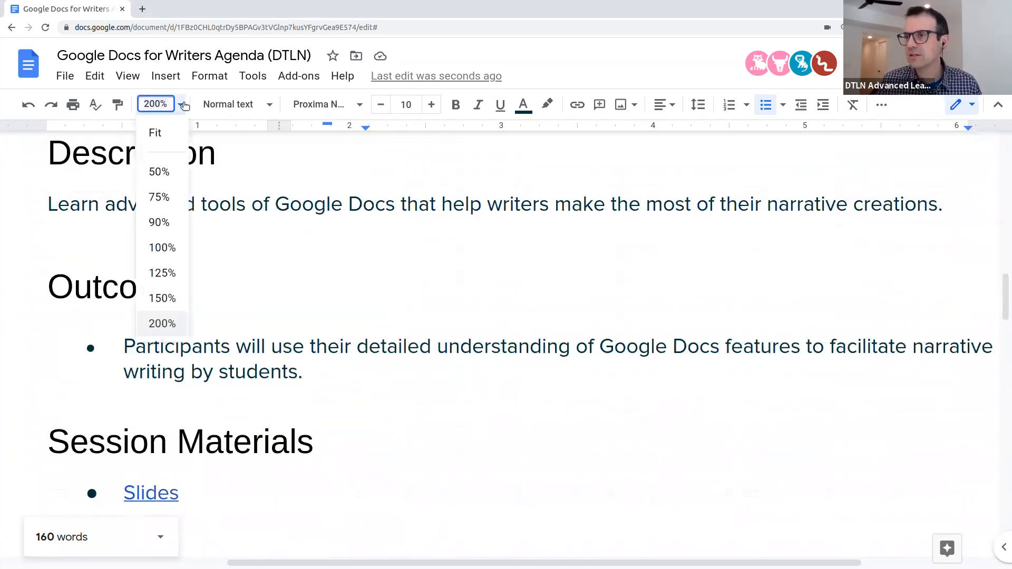
click(161, 299)
scroll(561, 286, up, 10)
scroll(561, 286, up, 4)
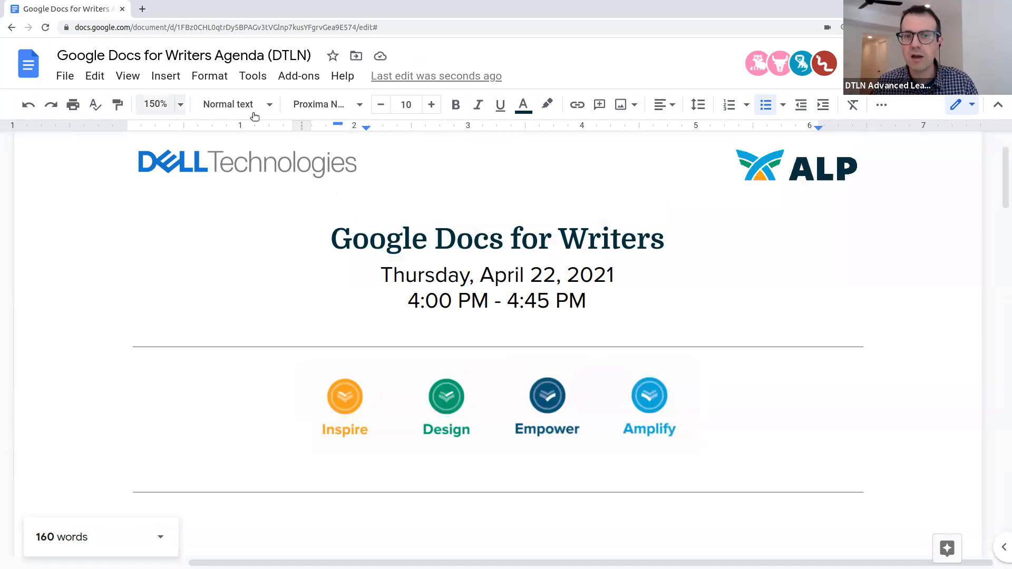
- Run the spelling and grammar check on the document, and close it after reading the result
click(250, 82)
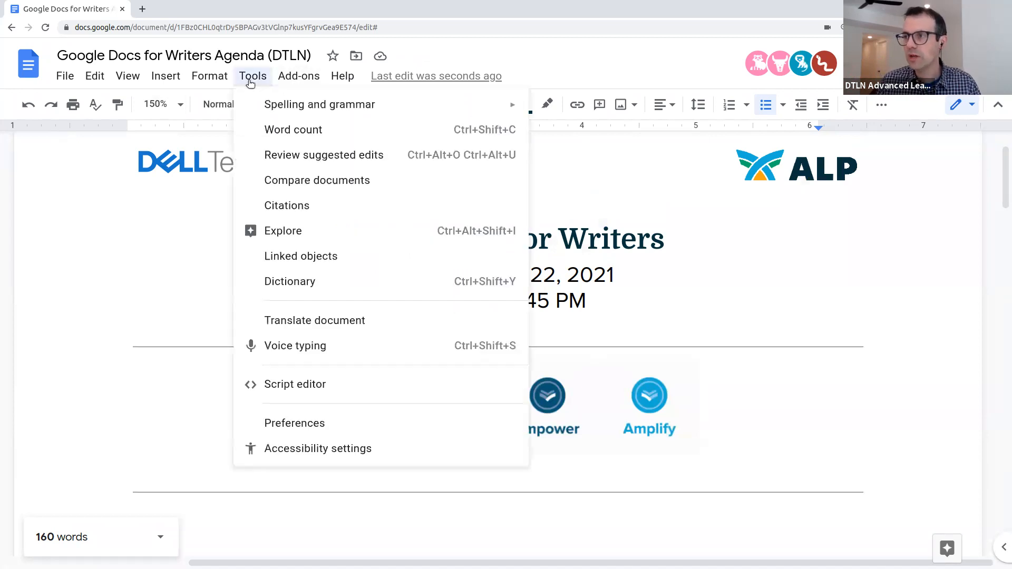
mouse_move(255, 106)
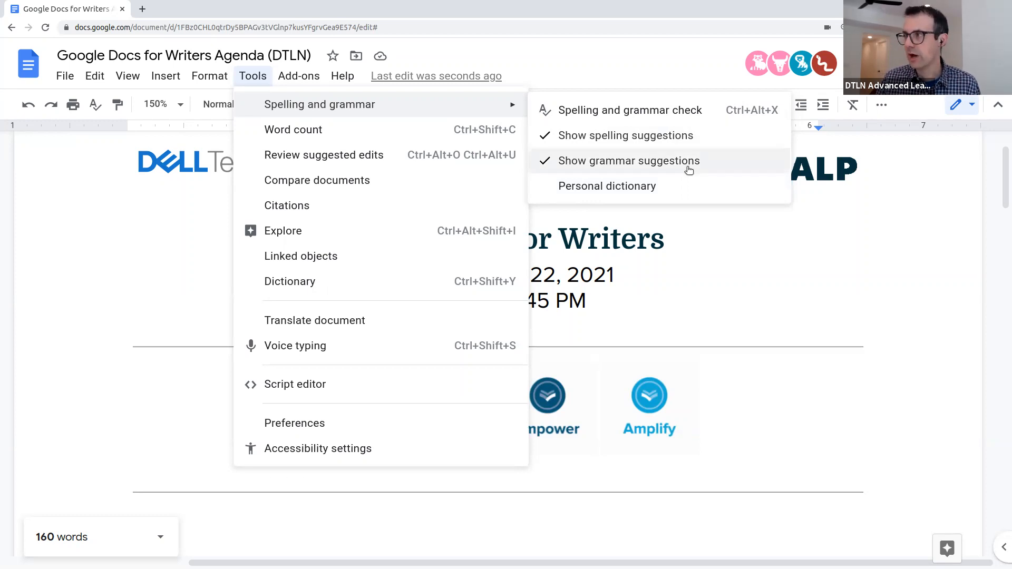
click(645, 114)
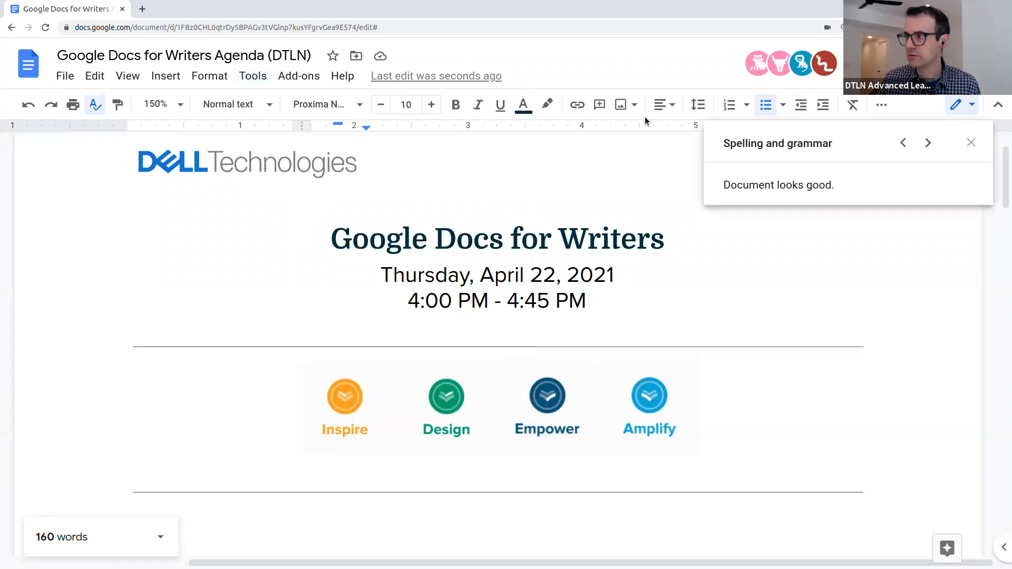
scroll(751, 407, down, 15)
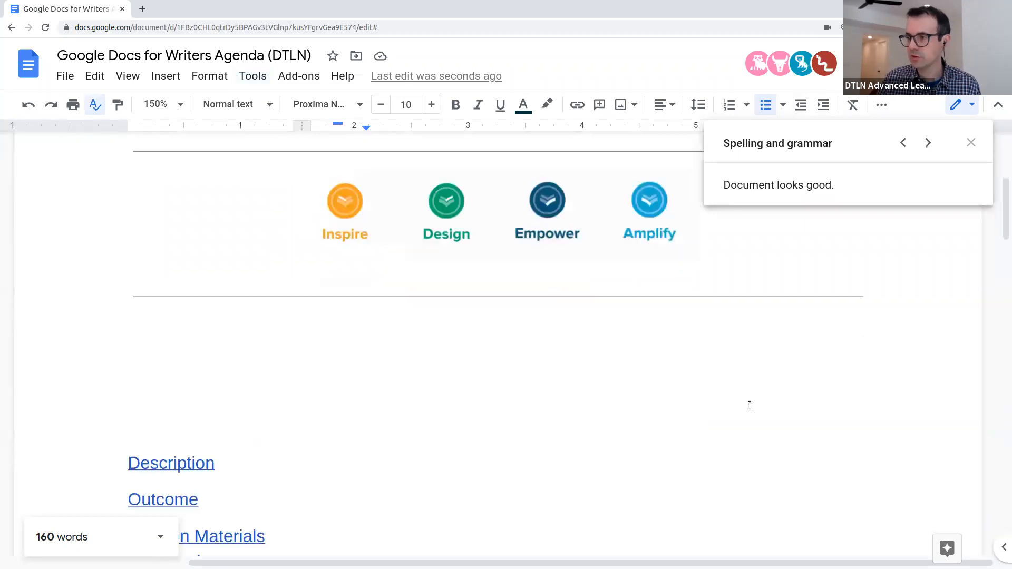
click(971, 142)
- Add a bullet below the emoji line reading "North Carollina is great." with the state name deliberately misspelled
drag(1004, 299, 1004, 445)
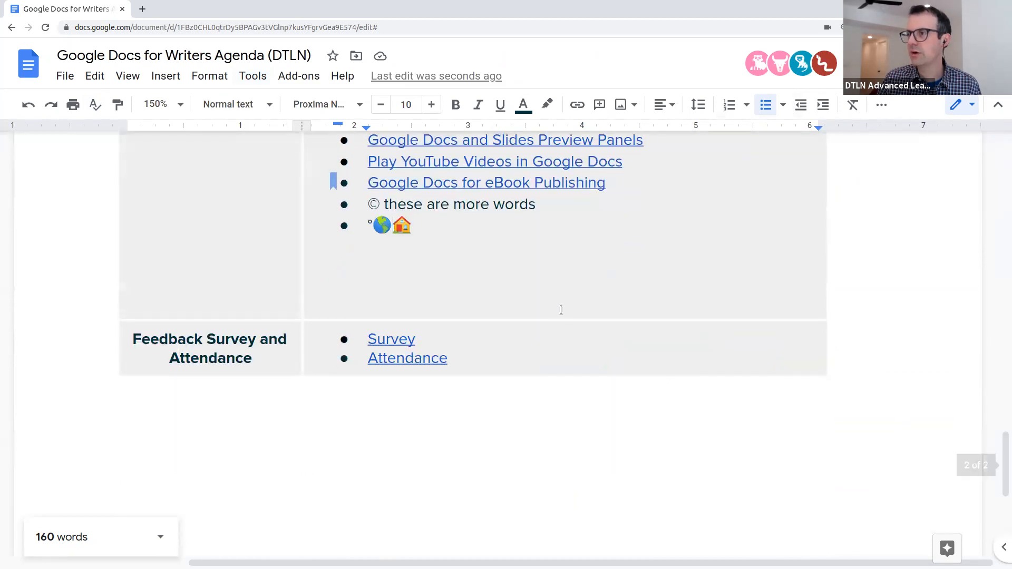
click(446, 217)
key(Return)
text(N)
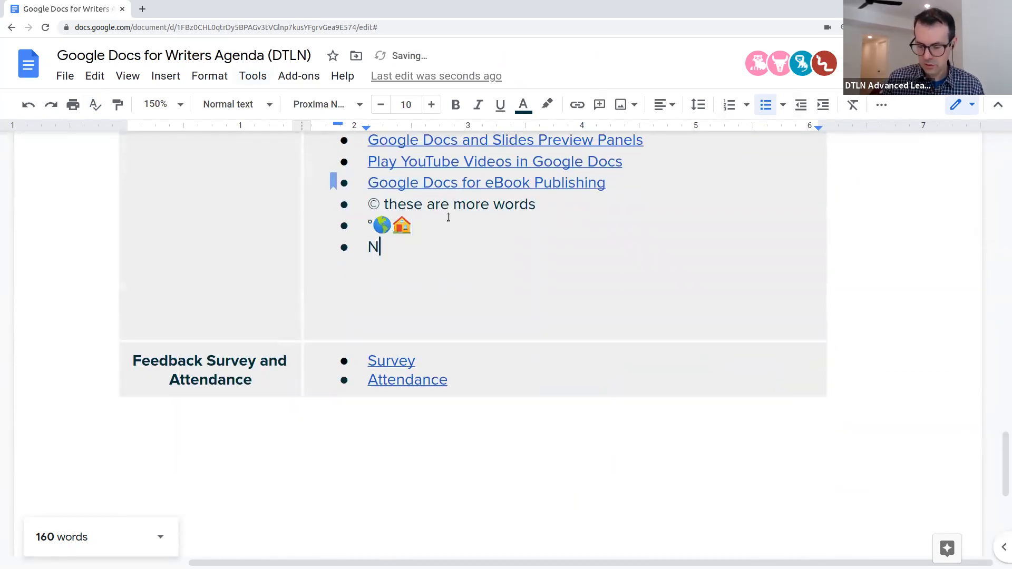
text(orth Caro)
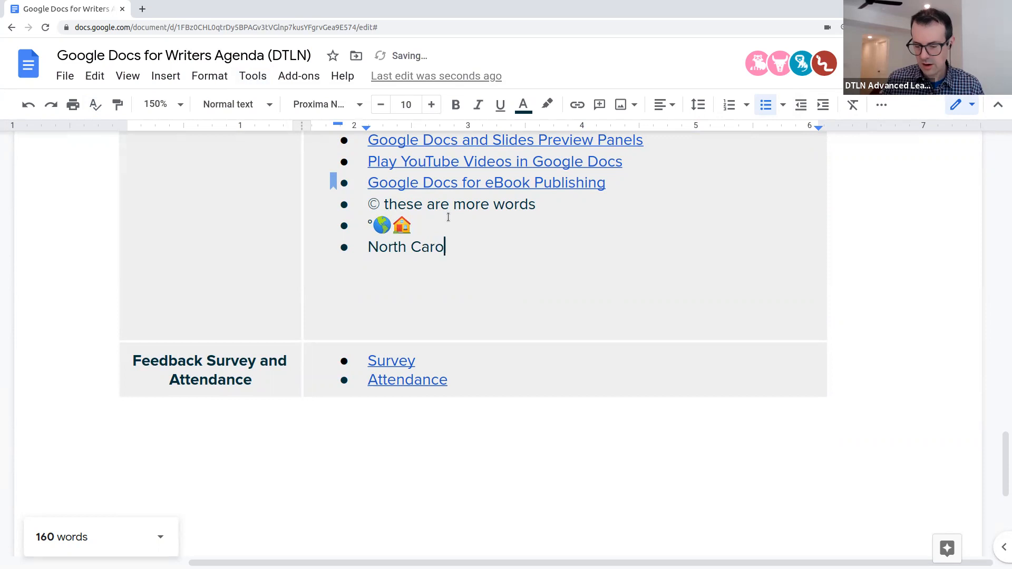
text(llina is gra)
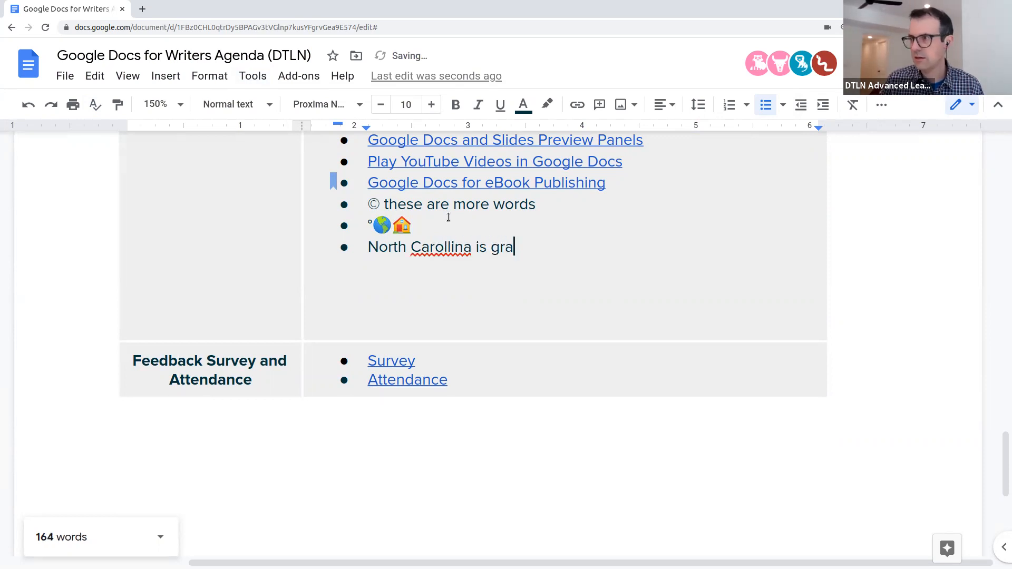
text(et.)
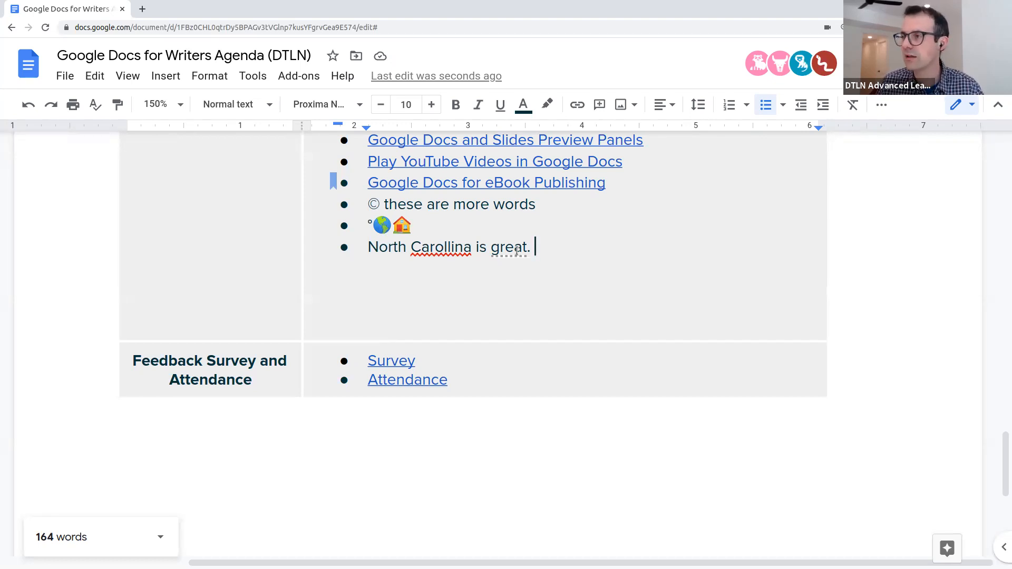
- Run the spelling and grammar check, accept "Carolina" as the correction in the new bullet, and close the check
click(253, 77)
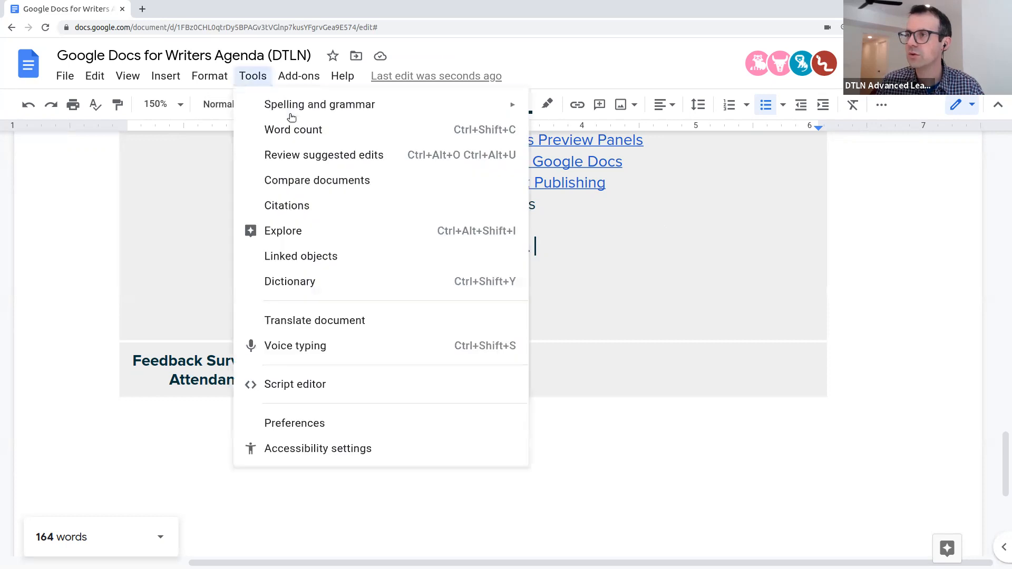
mouse_move(292, 116)
click(566, 119)
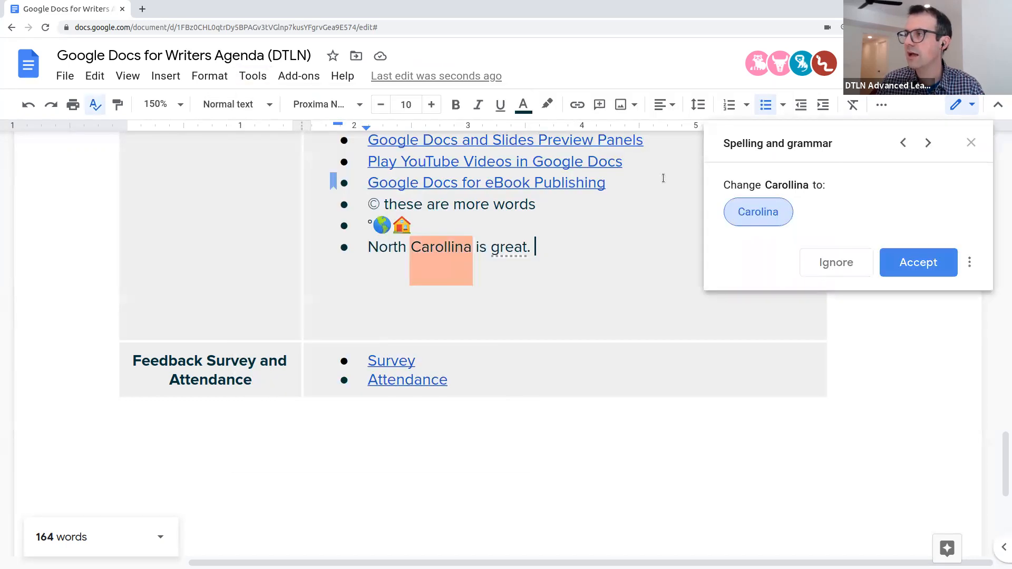
click(743, 218)
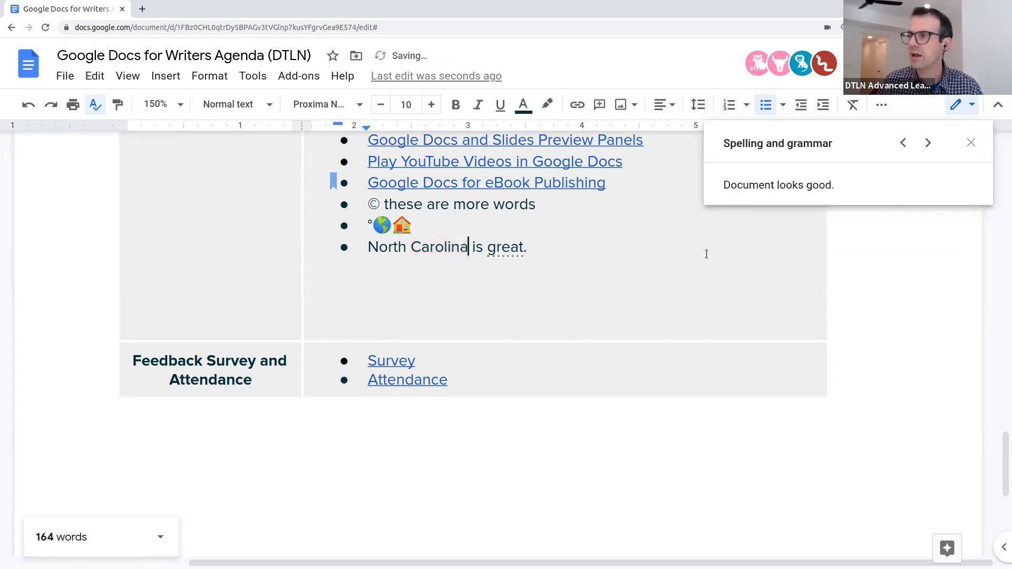
click(971, 141)
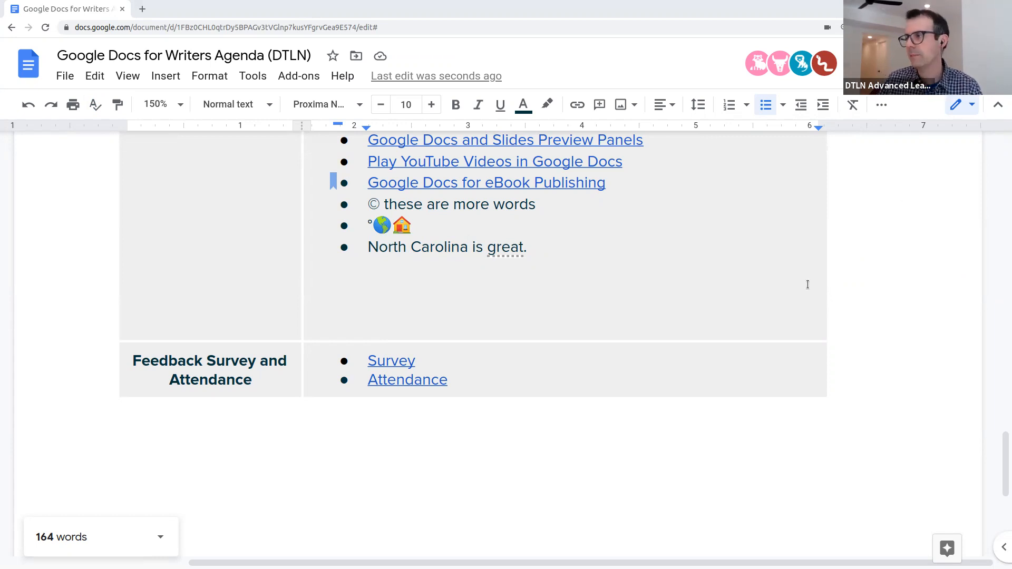
- Set the document zoom to 100% with the table of contents and the Description section in view
scroll(859, 374, up, 1)
drag(1003, 446, 1002, 120)
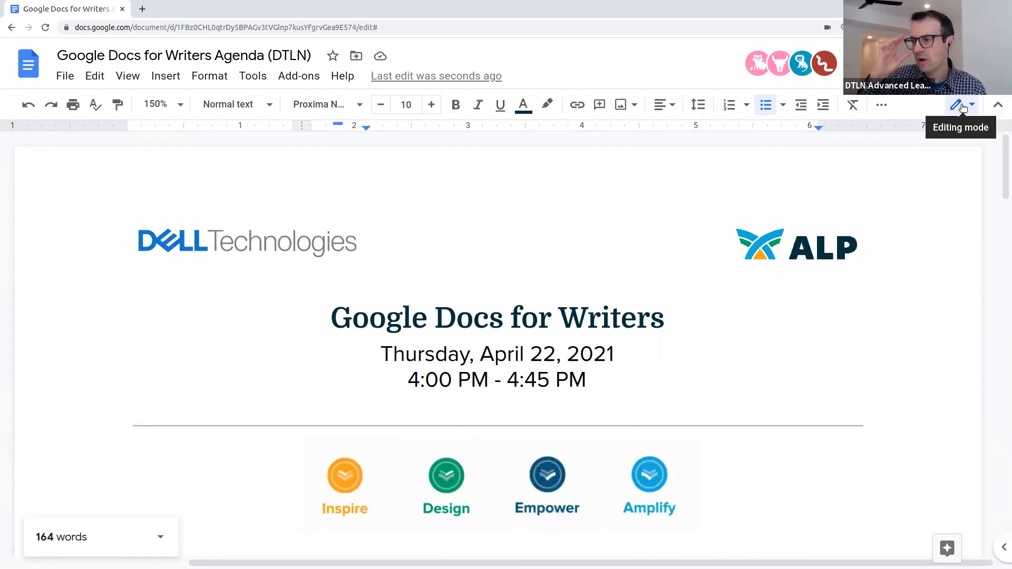
scroll(732, 415, down, 9)
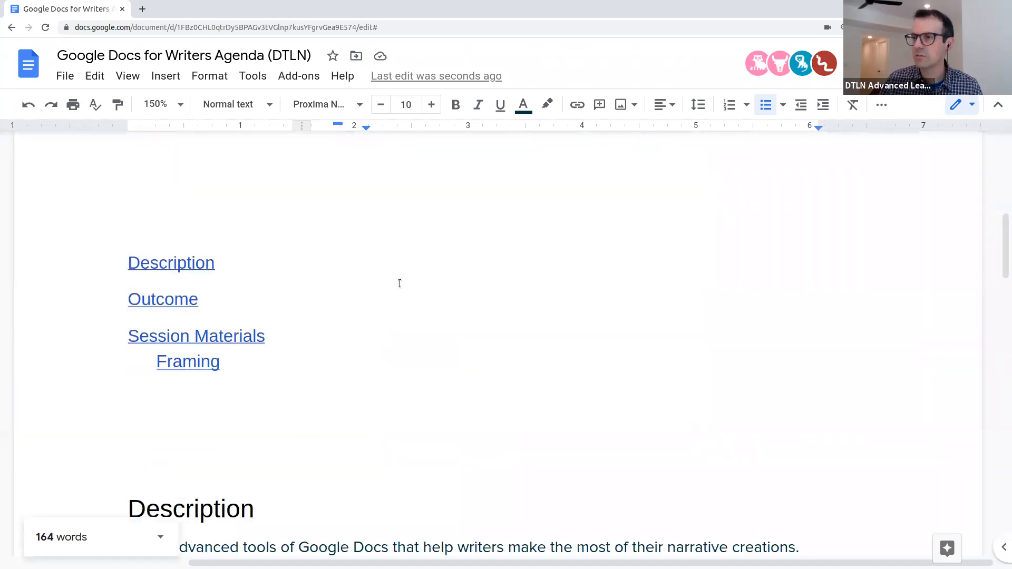
click(174, 109)
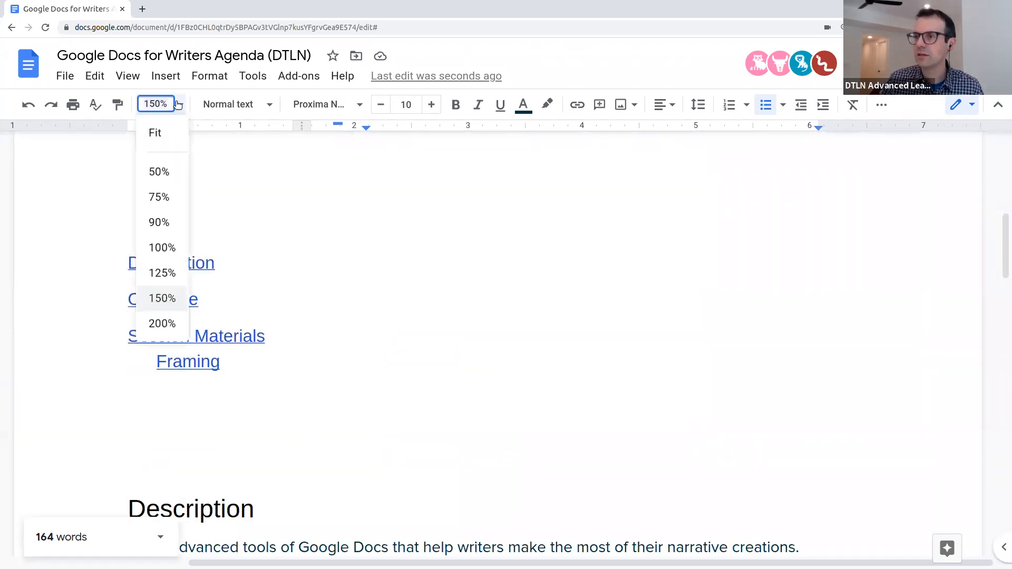
click(158, 248)
- Select the Description heading above the introductory sentence and switch the document from editing to Suggesting mode
double_click(358, 387)
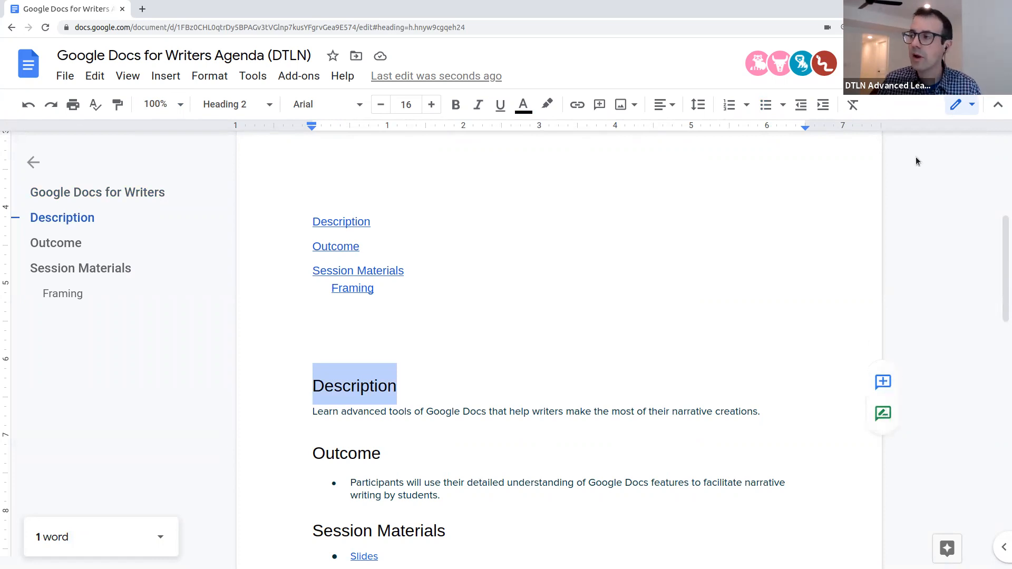
click(969, 105)
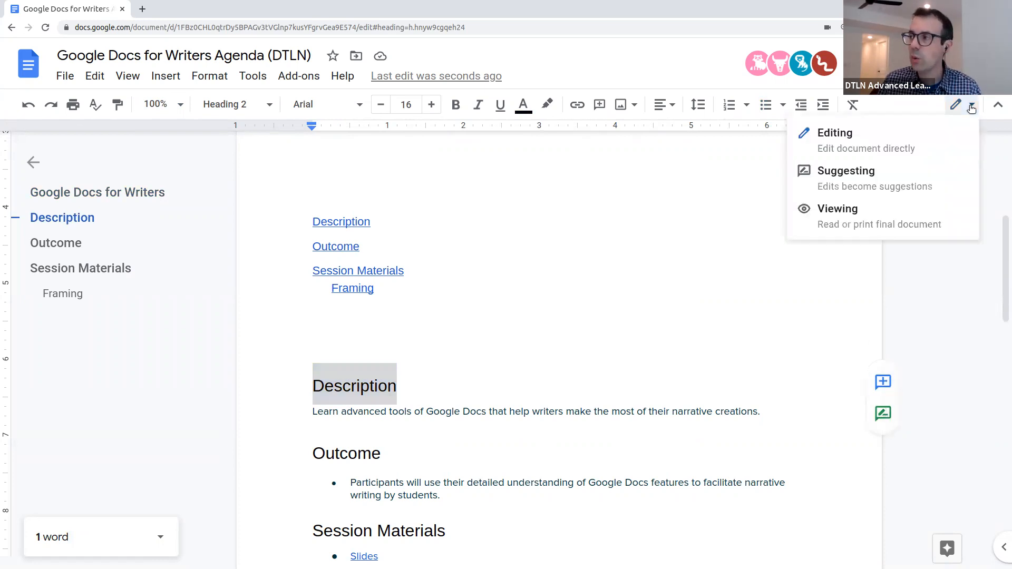
click(878, 170)
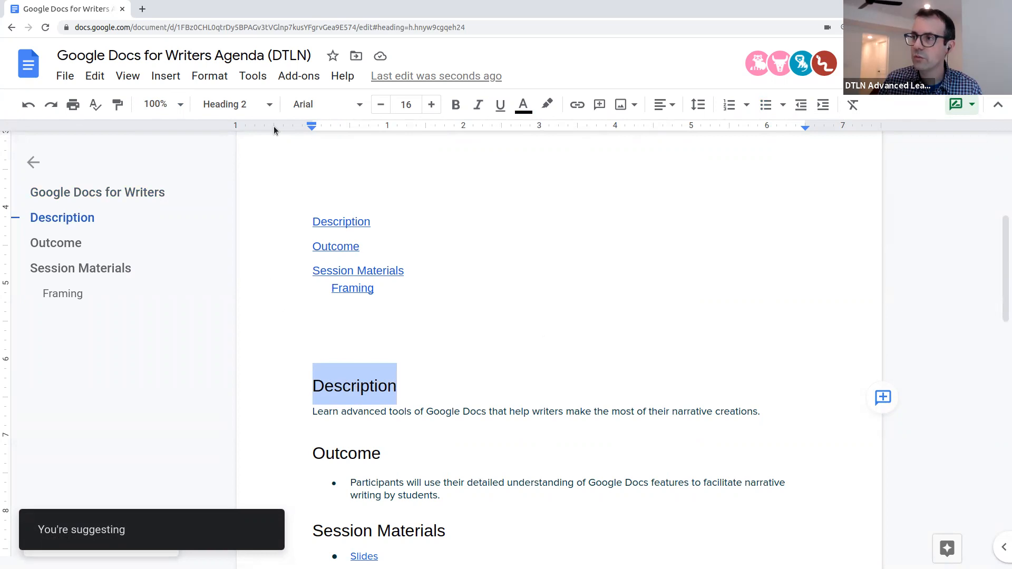
- Suggest the Normal text style for the selected Description heading and open the font choices for it
click(252, 107)
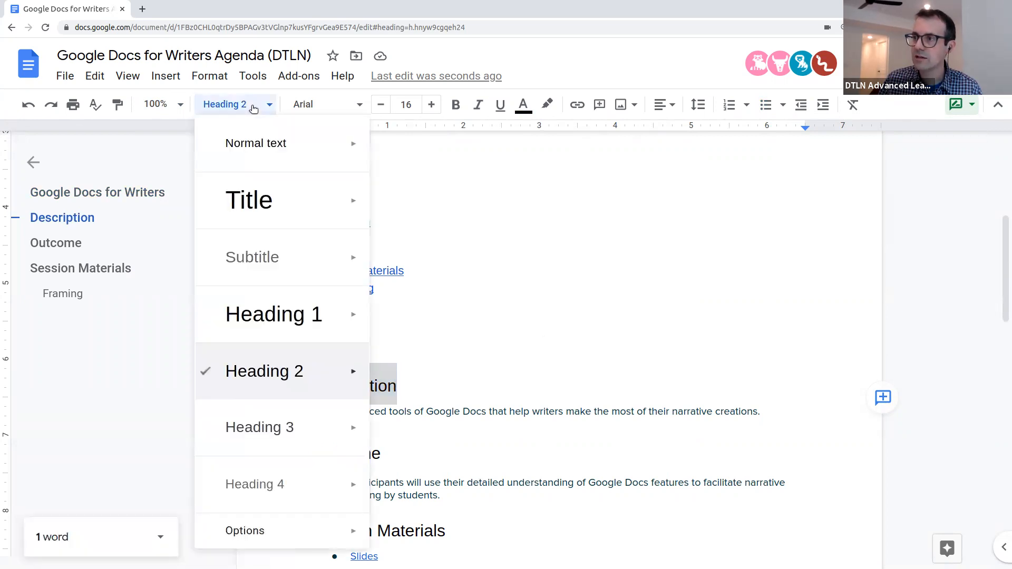
click(252, 140)
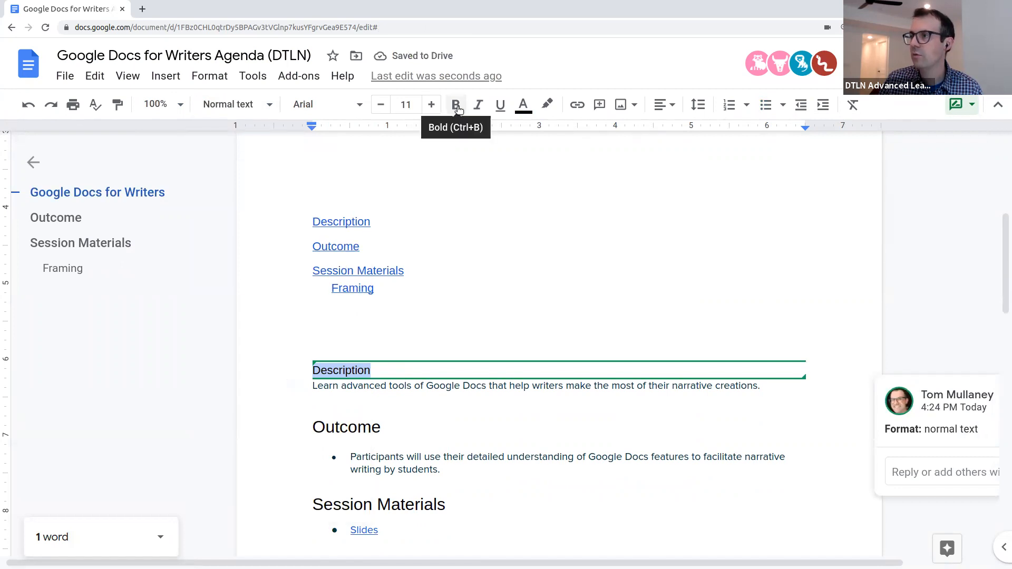
click(339, 105)
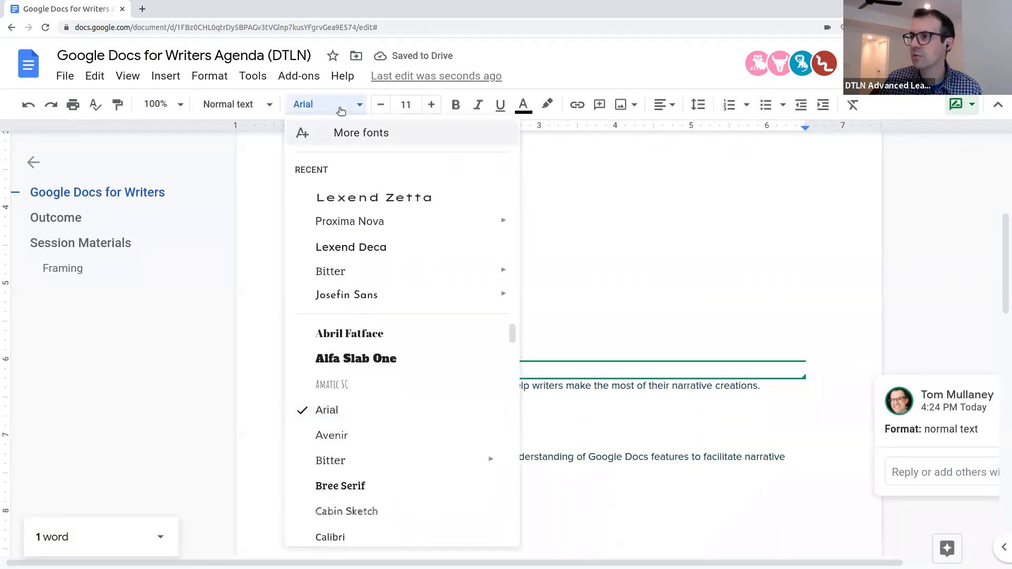
- Format the selected Description heading in bold Proxima Nova as a suggested edit
click(369, 221)
click(456, 106)
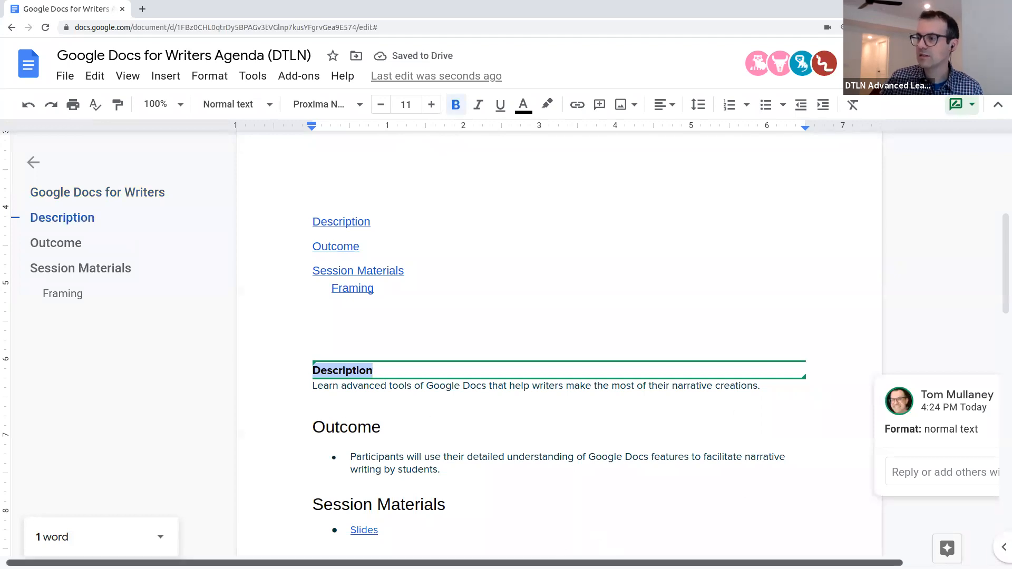
- Suggest adding the sentence "These are great slides." after the Slides link under Session Materials
scroll(562, 546, right, 3)
scroll(460, 373, down, 3)
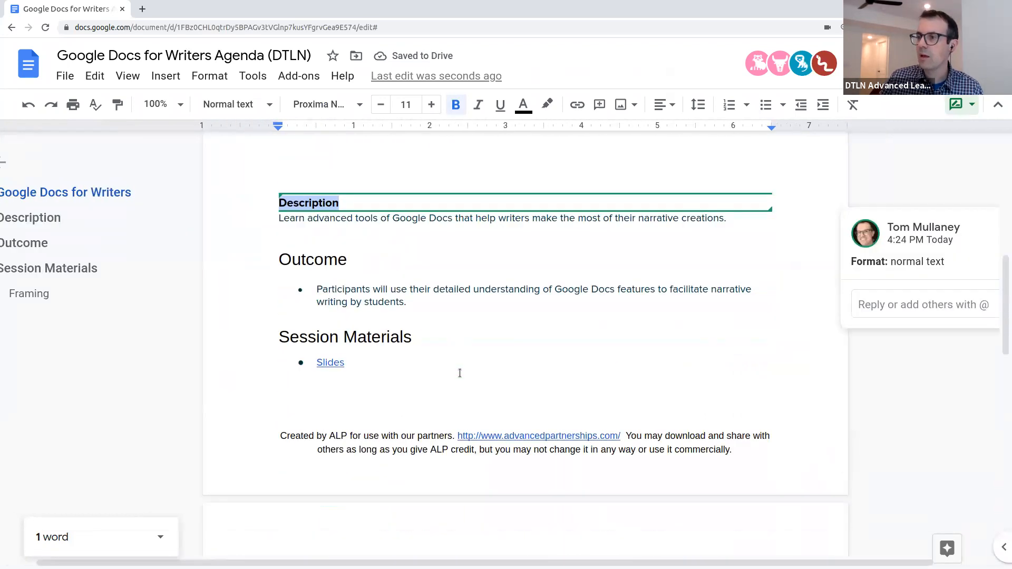
click(368, 372)
click(371, 358)
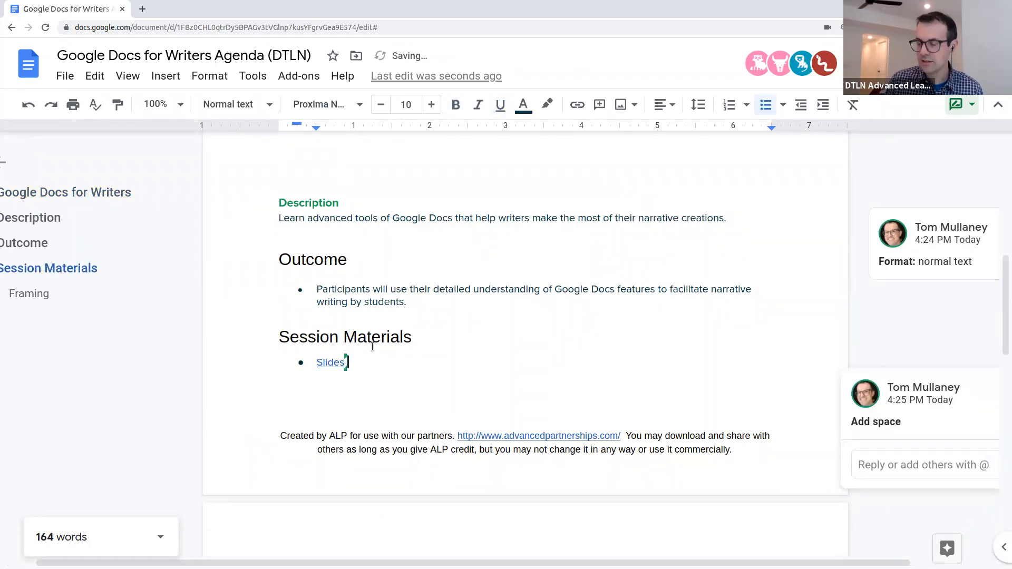
text(These a)
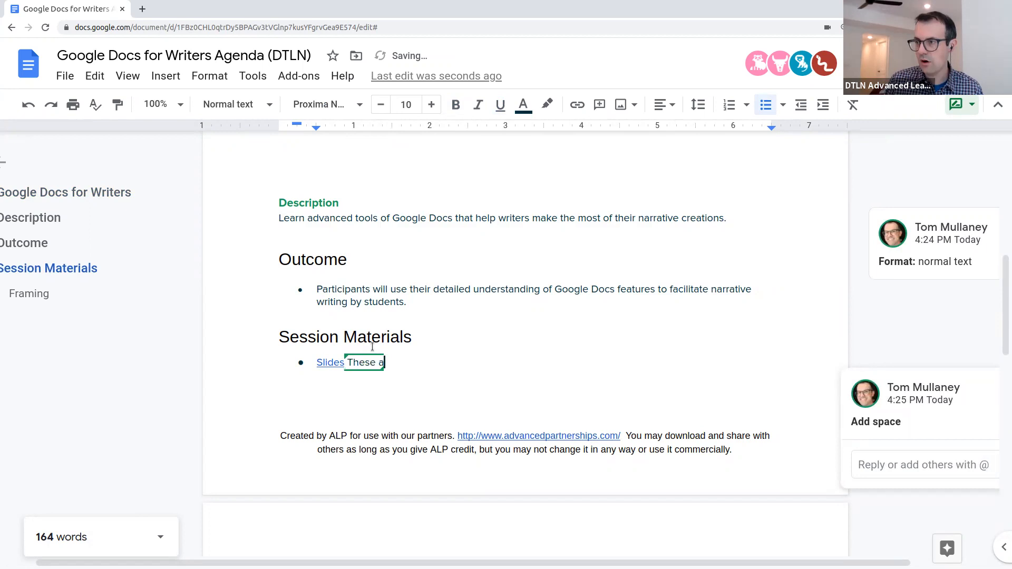
text(re great slides.)
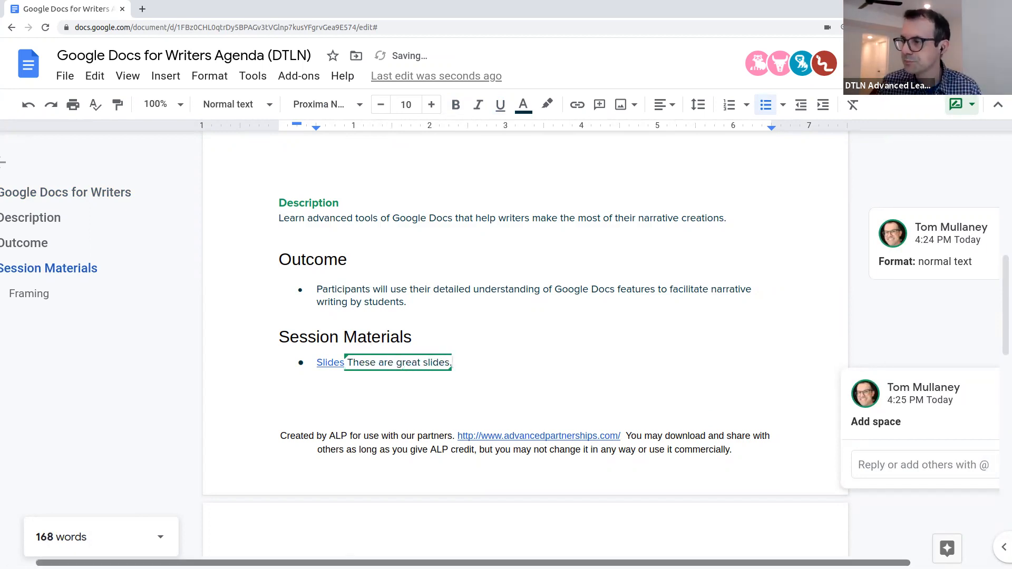
- Change the document mode from Suggesting to Editing
scroll(633, 295, right, 4)
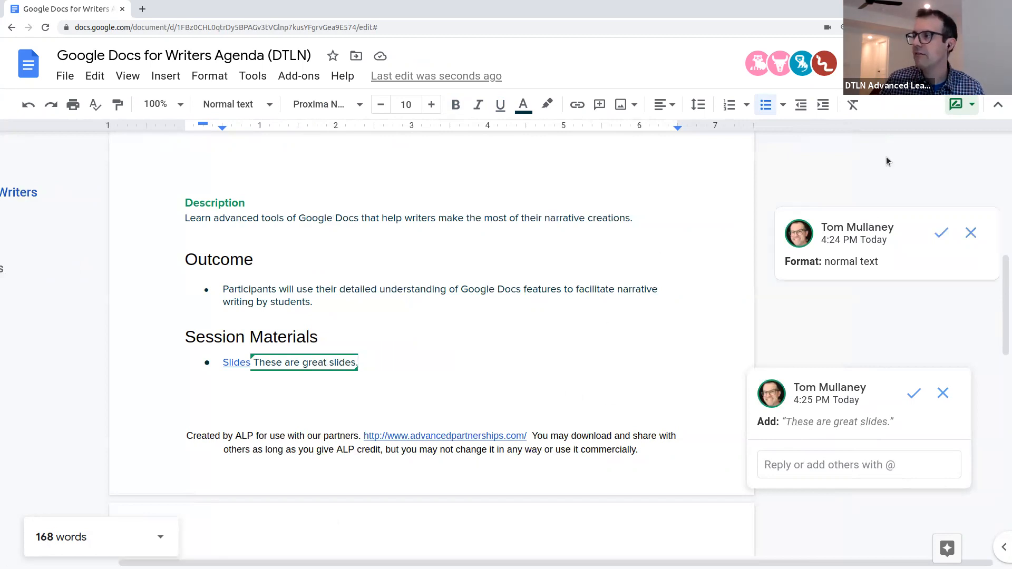
click(962, 115)
click(857, 126)
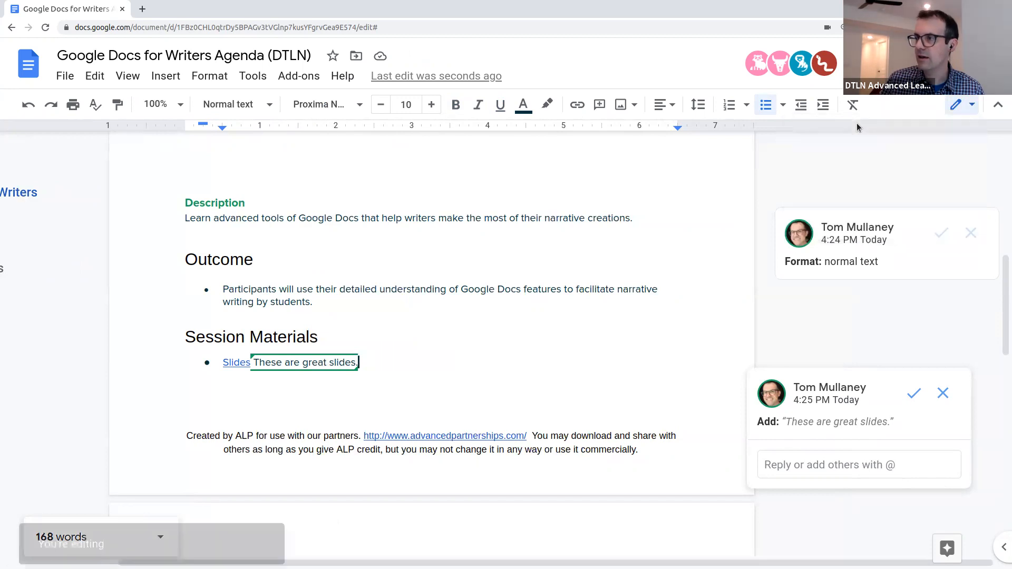
scroll(817, 444, up, 2)
scroll(818, 444, down, 2)
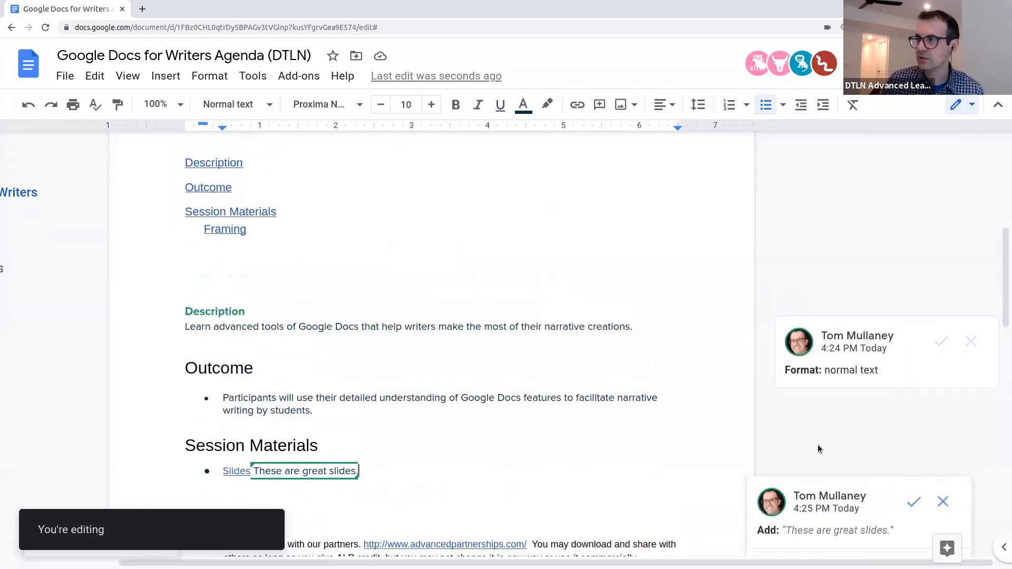
- Look through the document's pages in Viewing mode and return to Editing mode
click(973, 106)
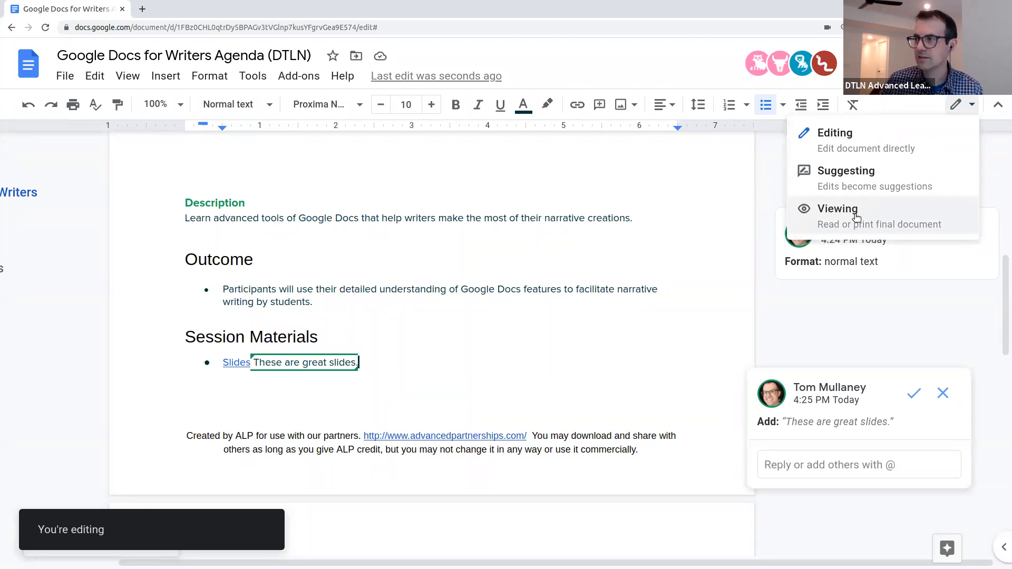
click(837, 209)
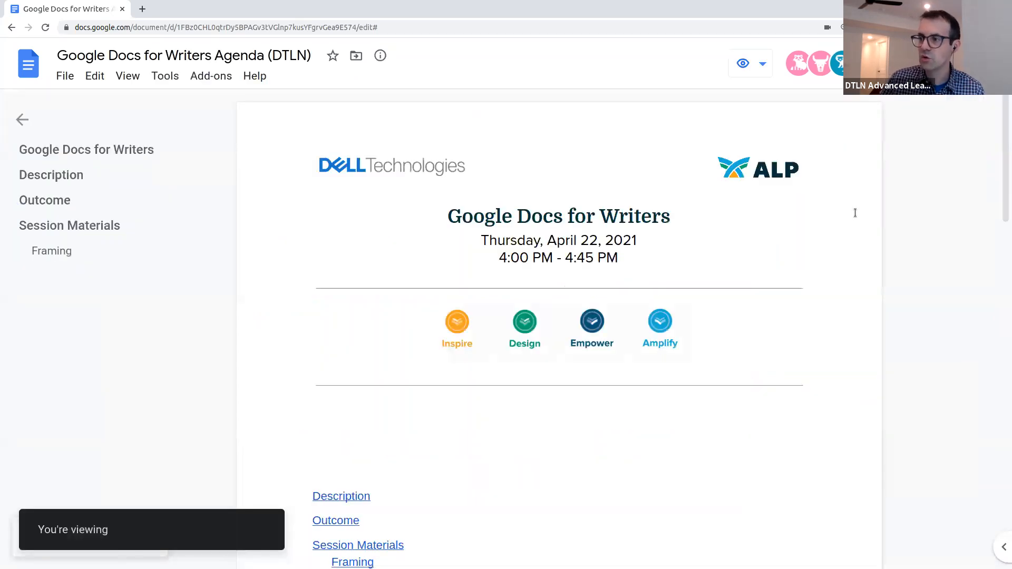
scroll(832, 317, down, 7)
scroll(832, 317, down, 10)
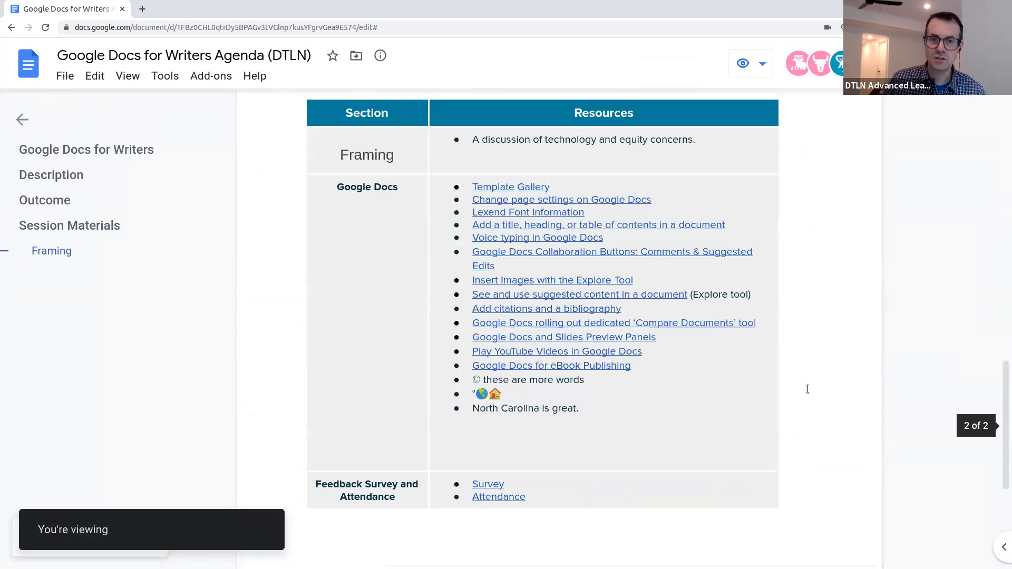
scroll(846, 301, up, 7)
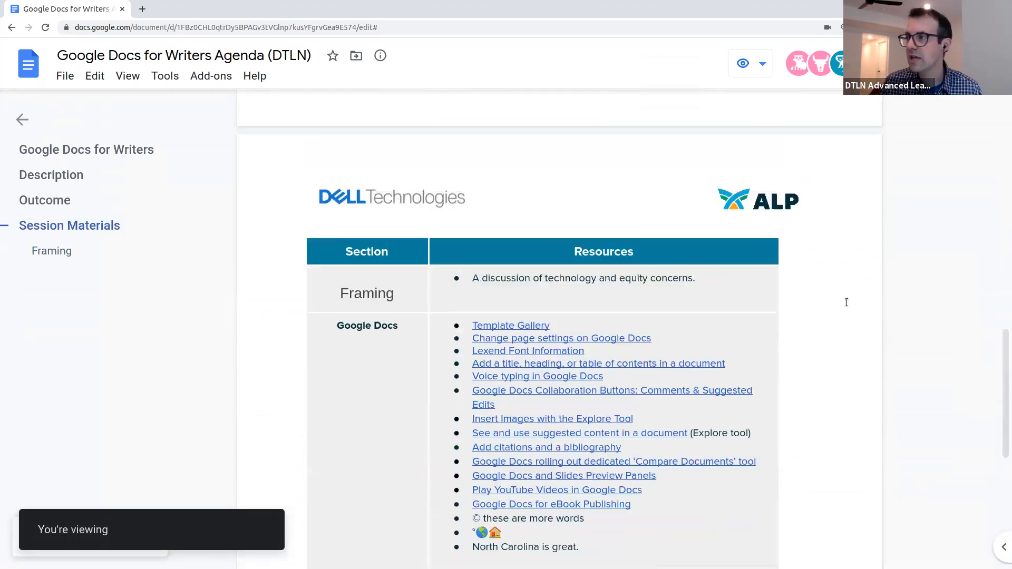
click(744, 59)
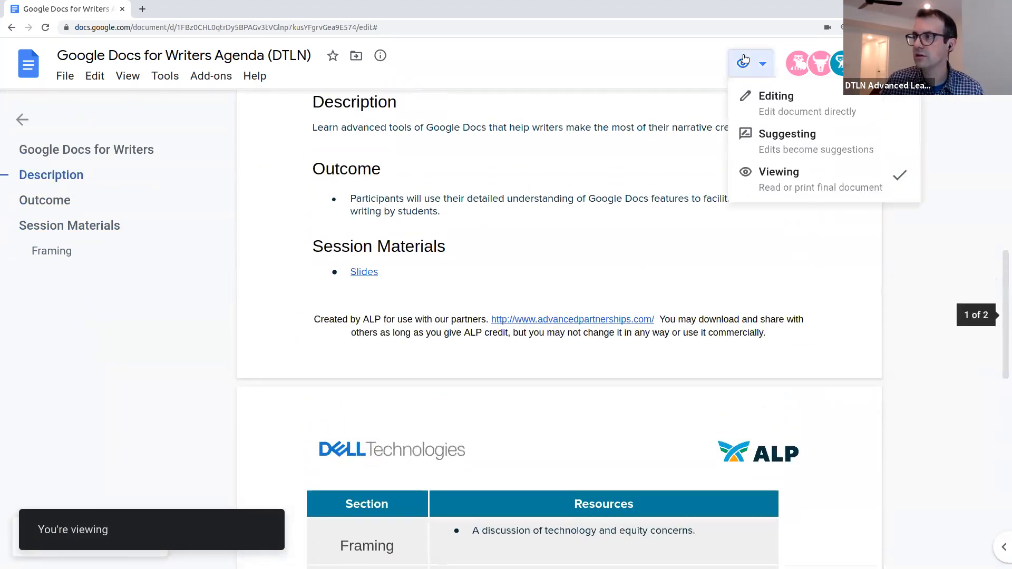
click(771, 104)
- Reject the suggested addition "These are great slides." and accept the normal text format suggestion for the Description heading
drag(627, 562, 778, 551)
scroll(762, 256, up, 2)
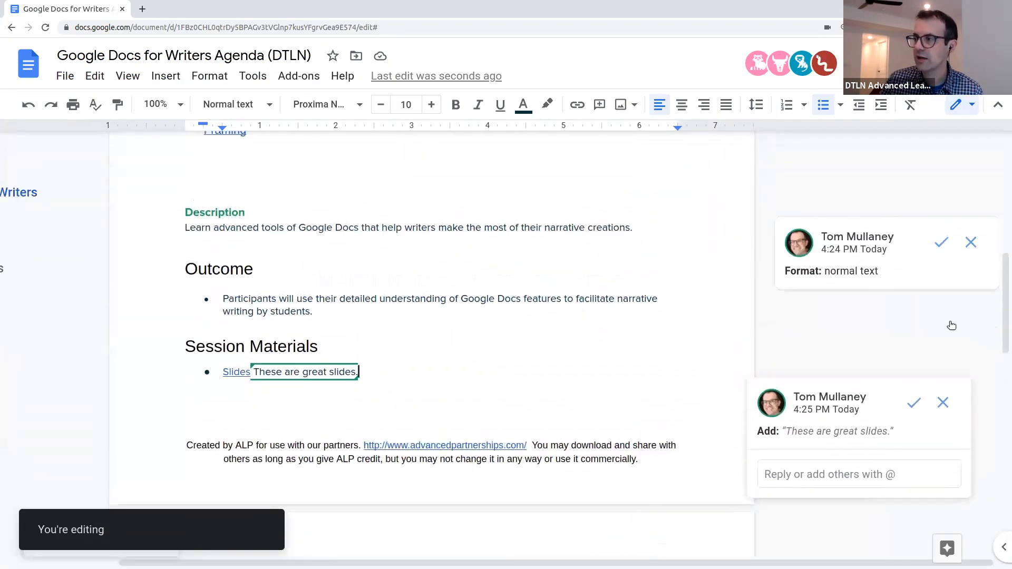
click(943, 404)
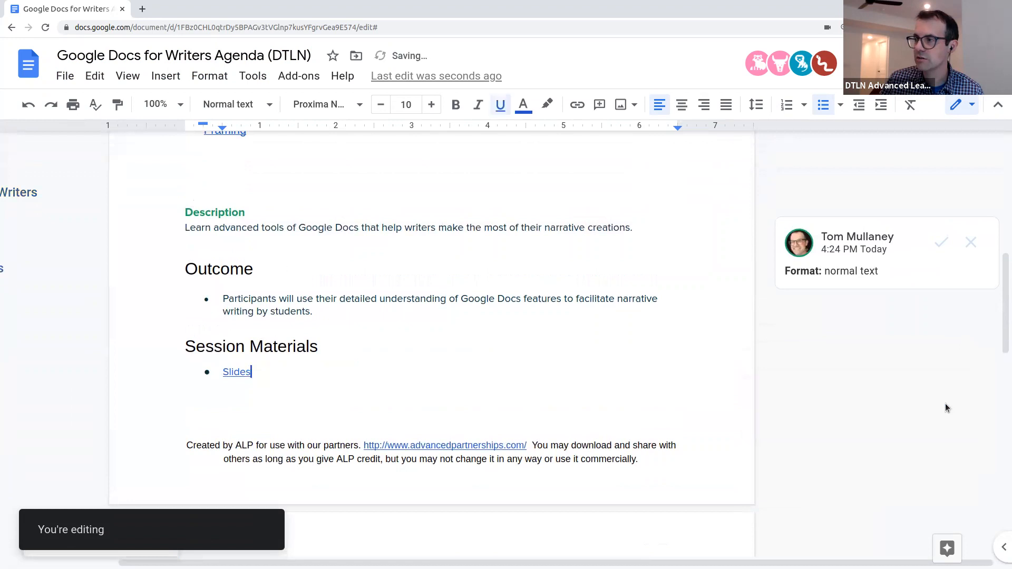
click(942, 244)
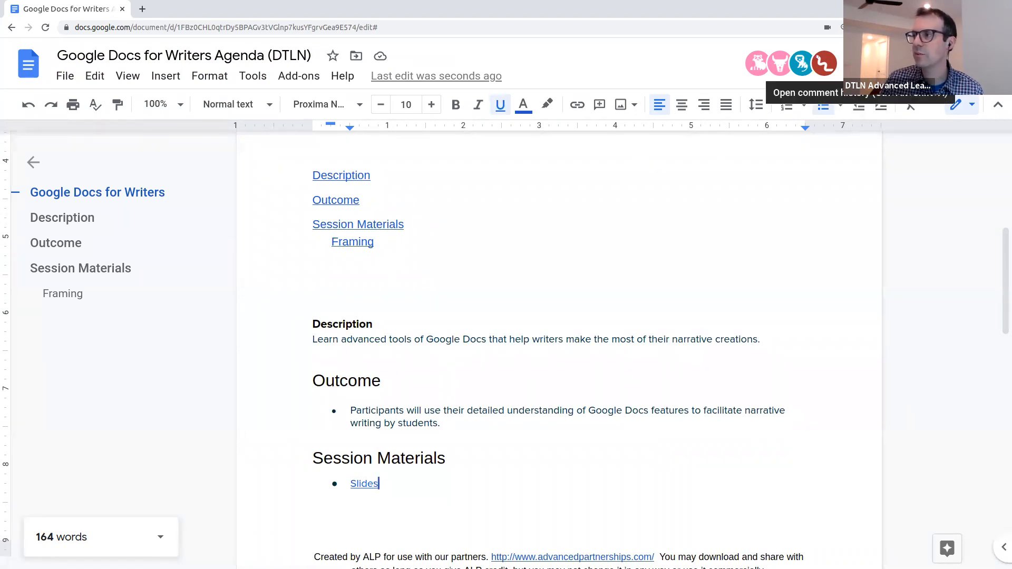
- Examine the comment history for decisions on past suggestions and close it
click(860, 56)
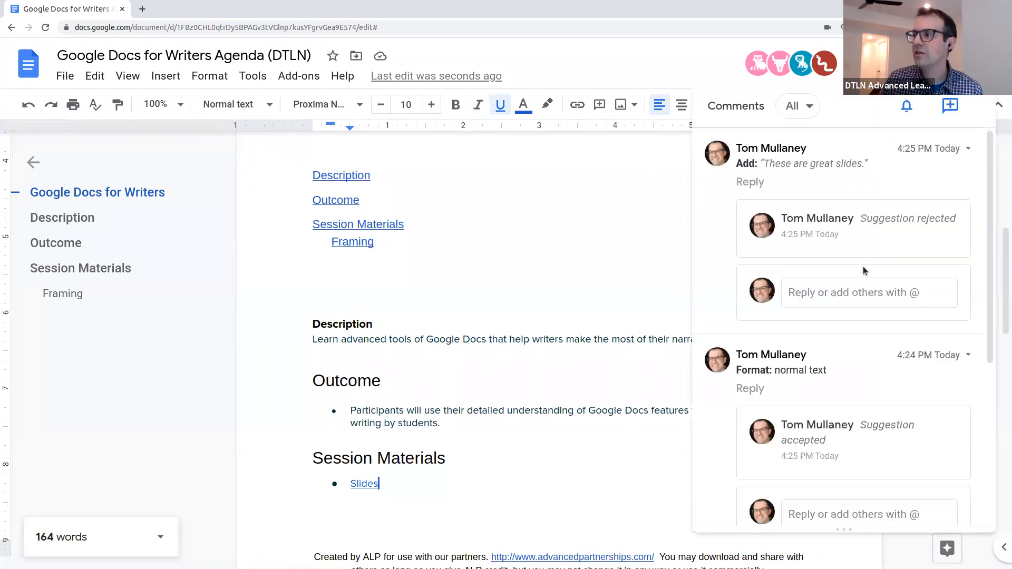
scroll(865, 271, down, 5)
scroll(865, 273, up, 5)
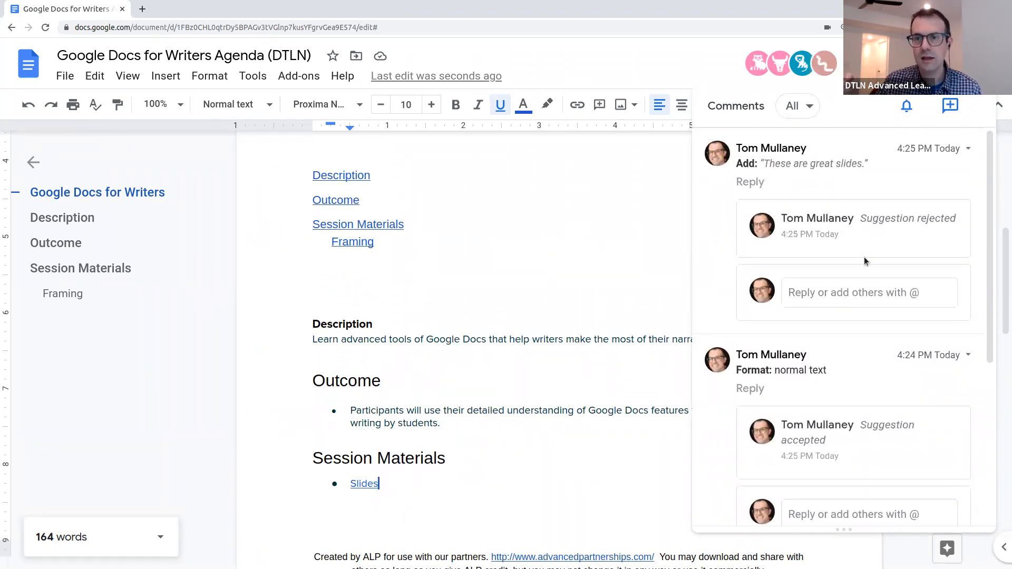
scroll(865, 257, down, 4)
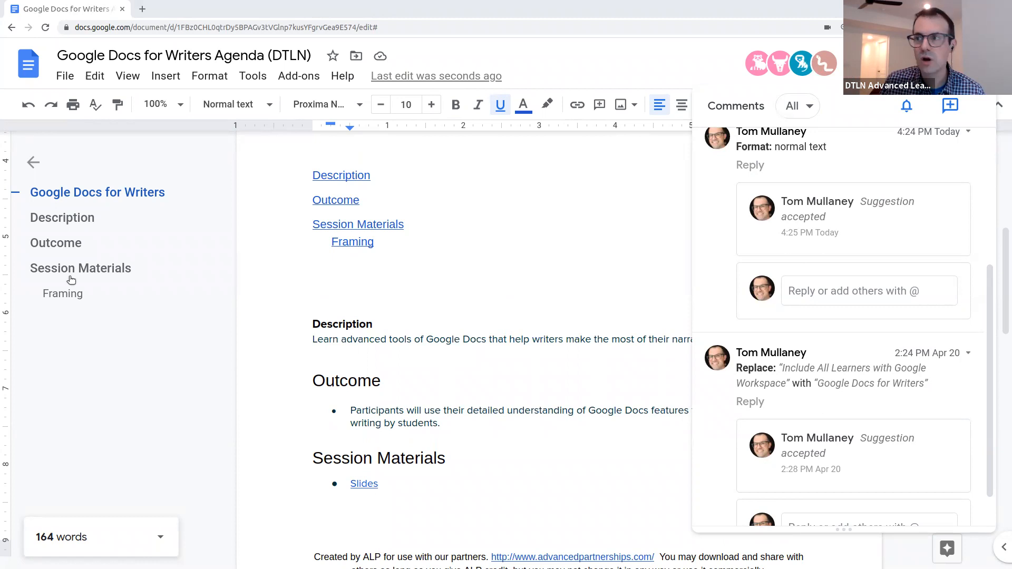
click(453, 245)
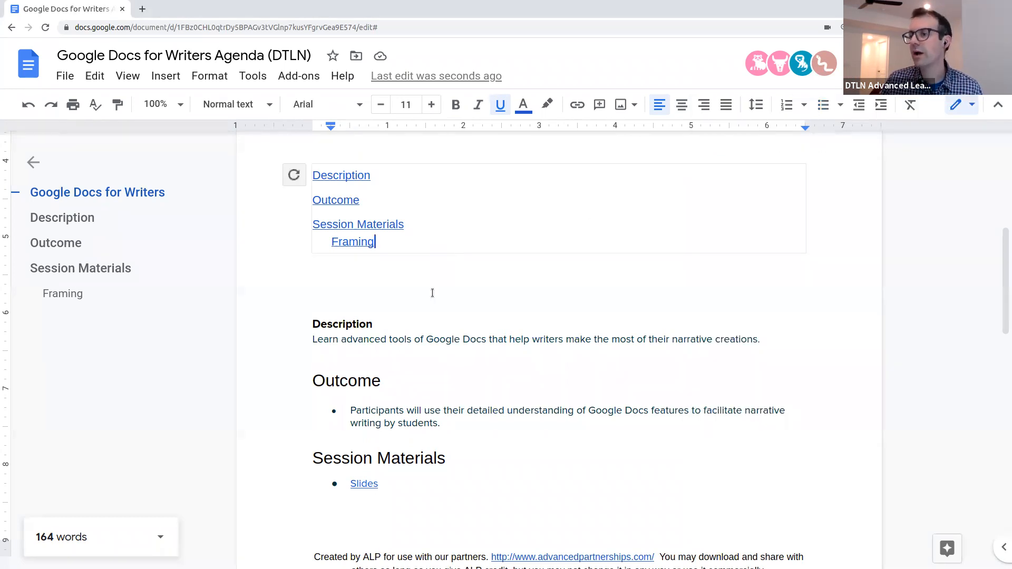
- Select the Outcome heading in the body text and switch to Suggesting mode
scroll(433, 292, up, 2)
scroll(430, 294, down, 3)
drag(381, 325, 312, 326)
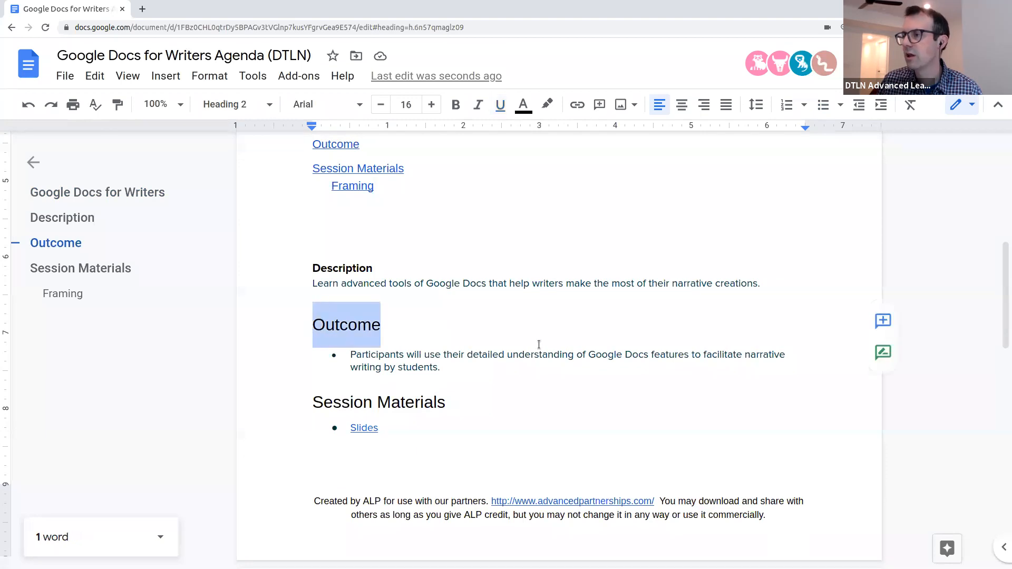
click(883, 352)
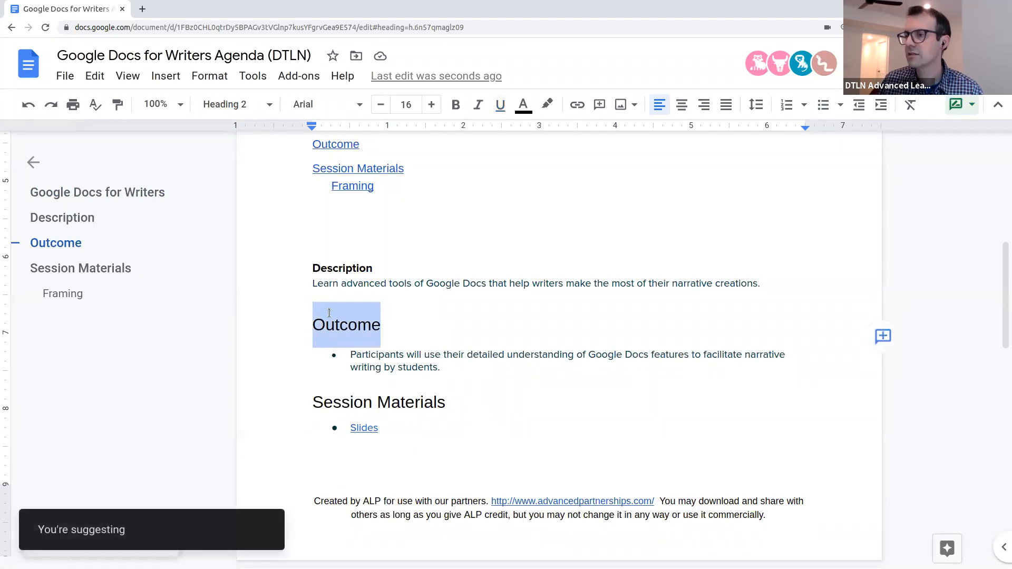
- Suggest changing the Outcome heading to Normal text style in bold Proxima Nova
click(343, 110)
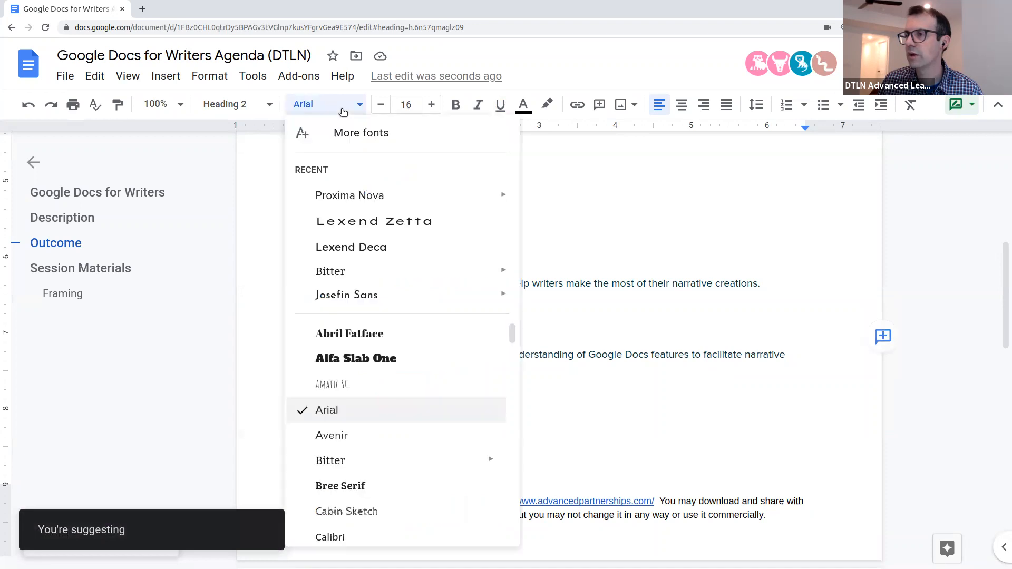
click(364, 199)
click(239, 105)
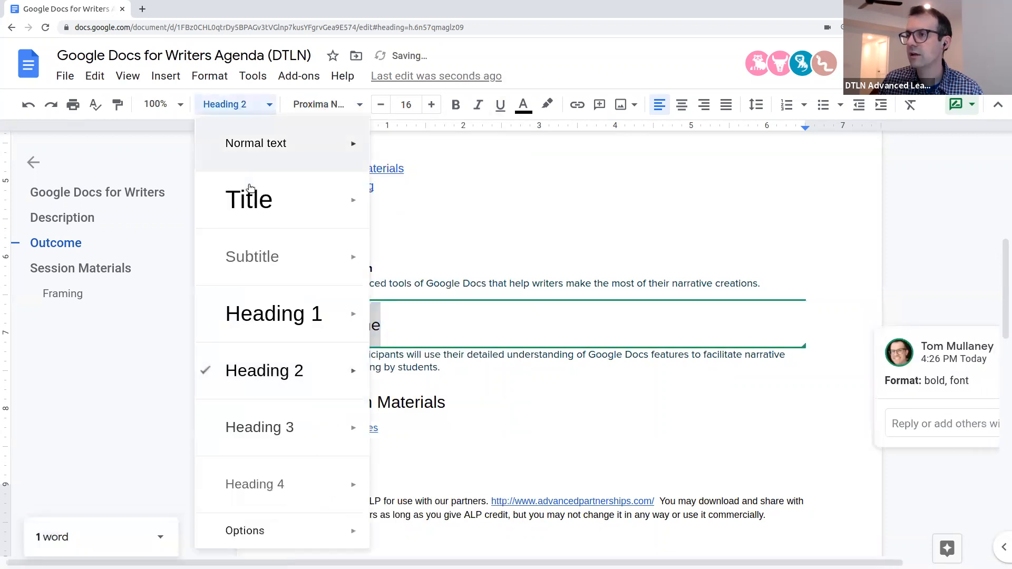
click(240, 143)
click(316, 105)
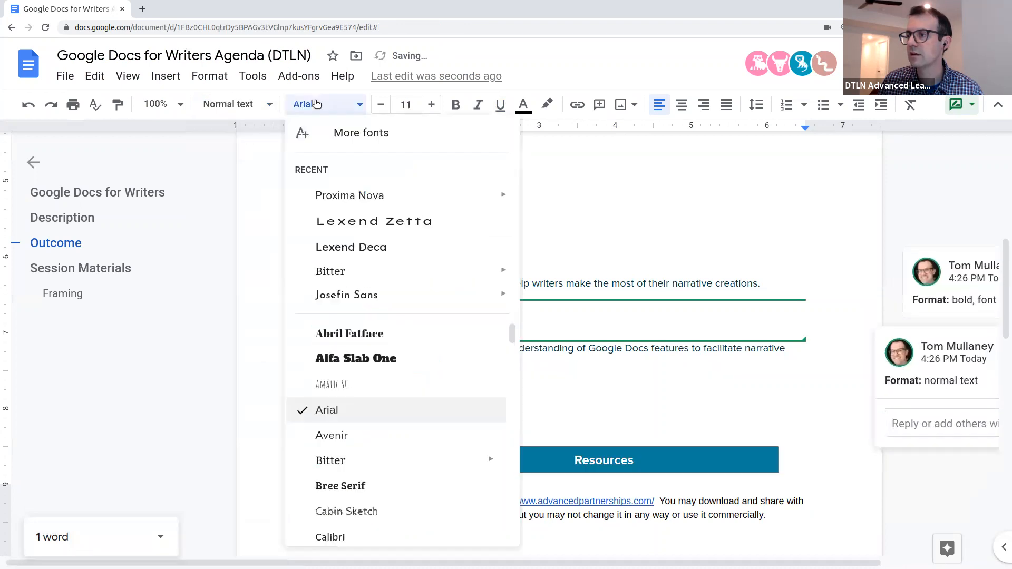
click(337, 194)
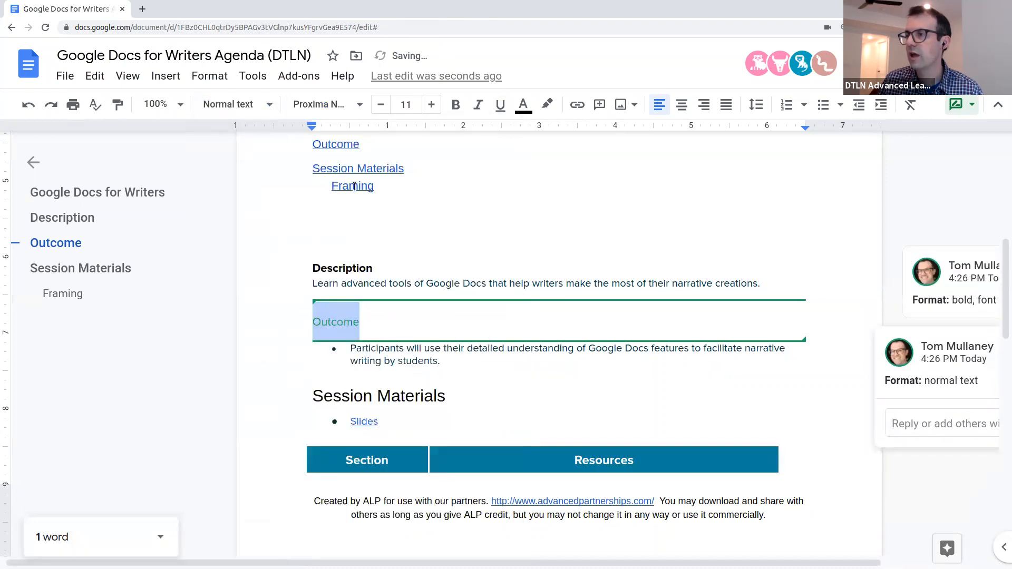
click(456, 105)
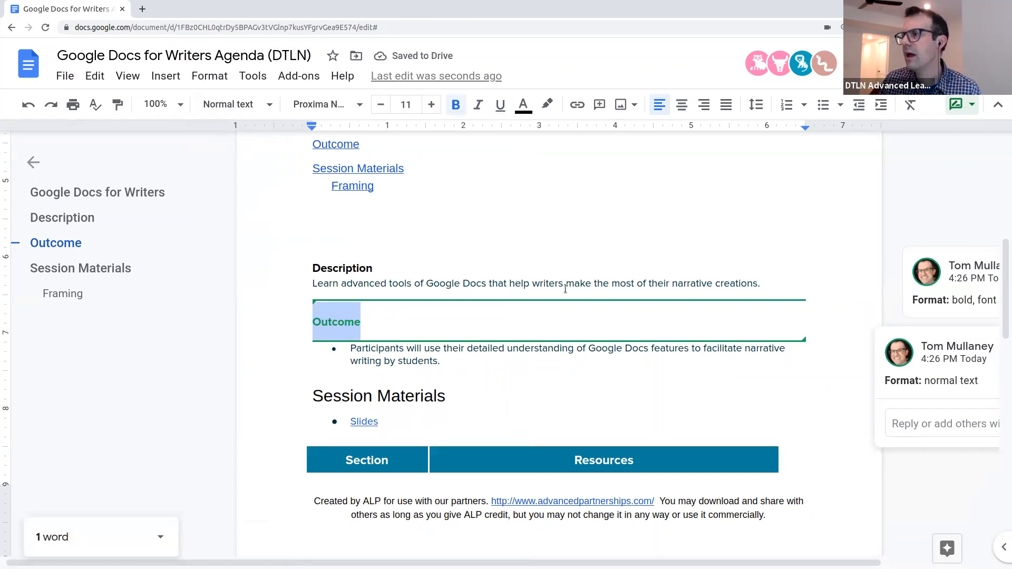
- Open the review of suggested edits and preview the document with the Preview "Accept all" option
scroll(713, 501, right, 5)
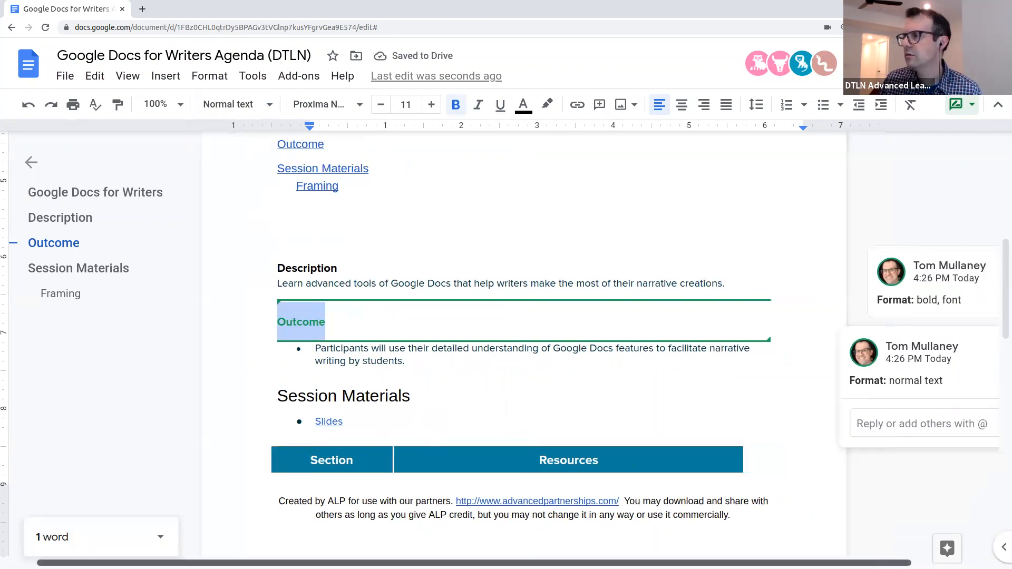
click(737, 227)
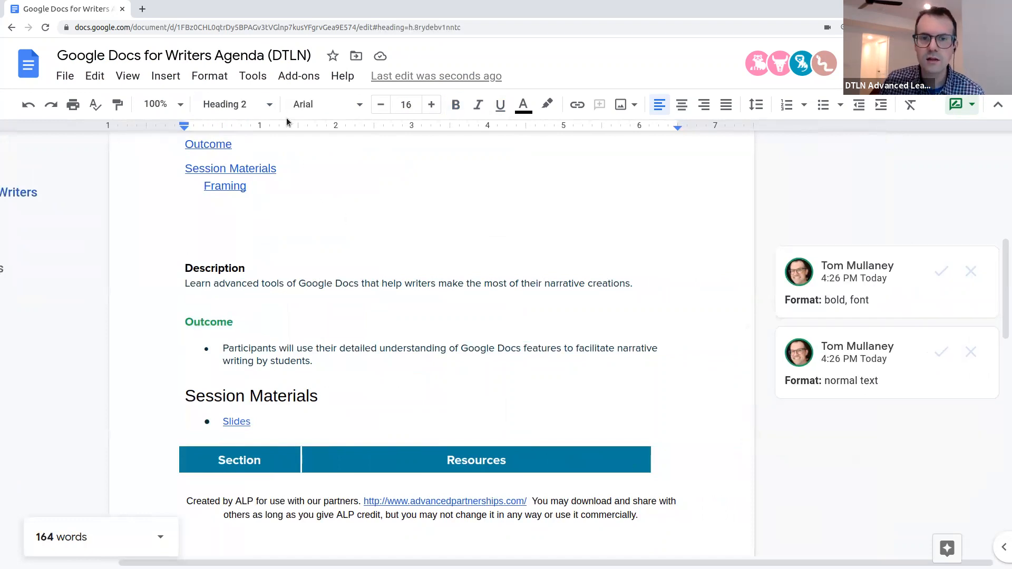
click(250, 76)
click(309, 154)
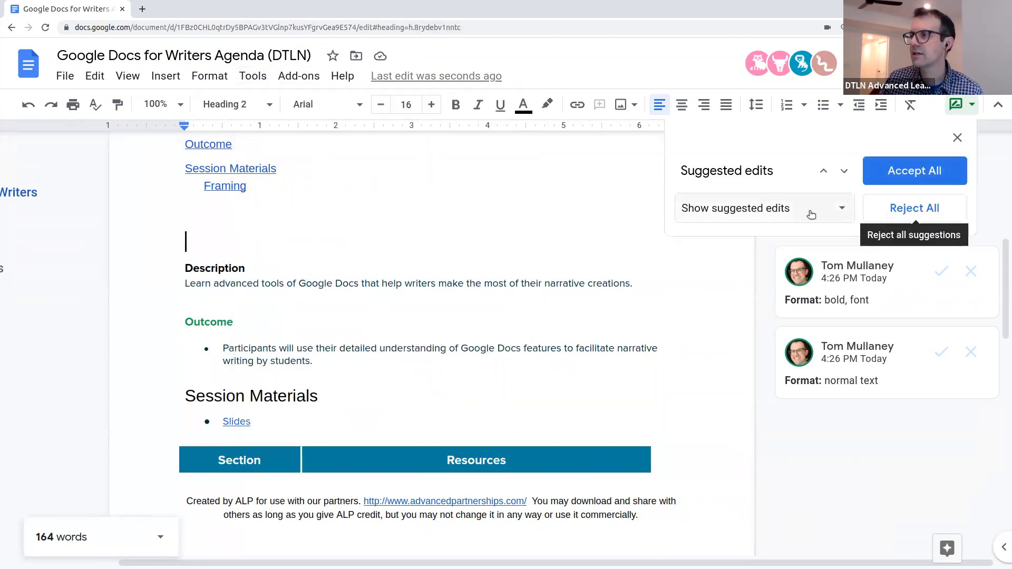
click(831, 206)
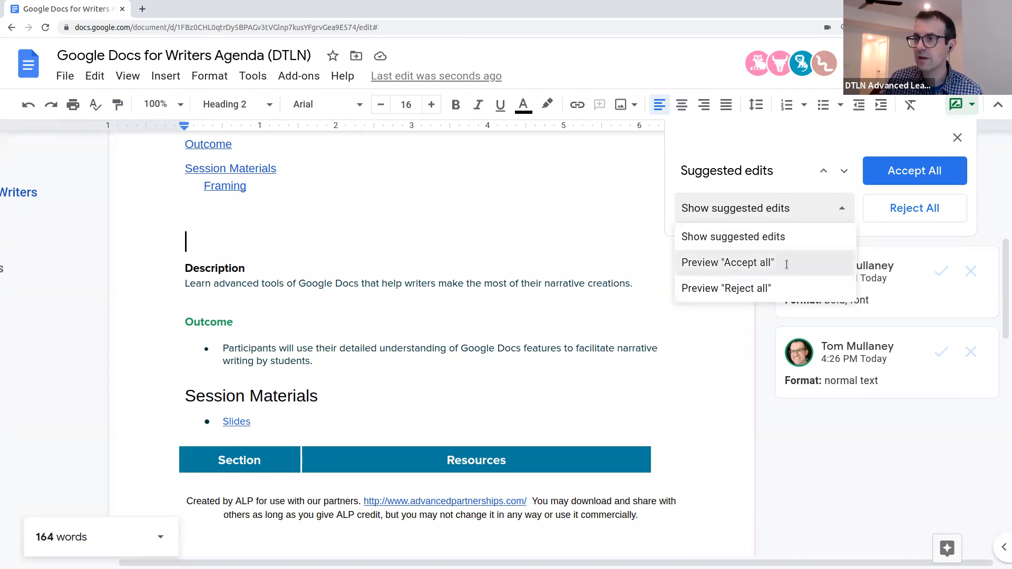
click(787, 266)
scroll(787, 264, down, 9)
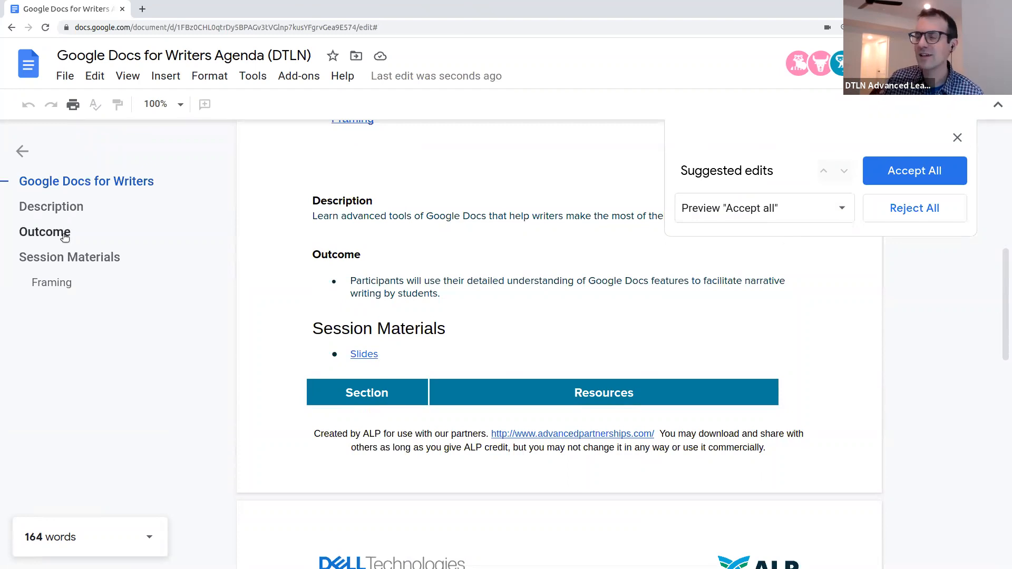
- Copy the document's sharing link and close the sharing settings
click(919, 64)
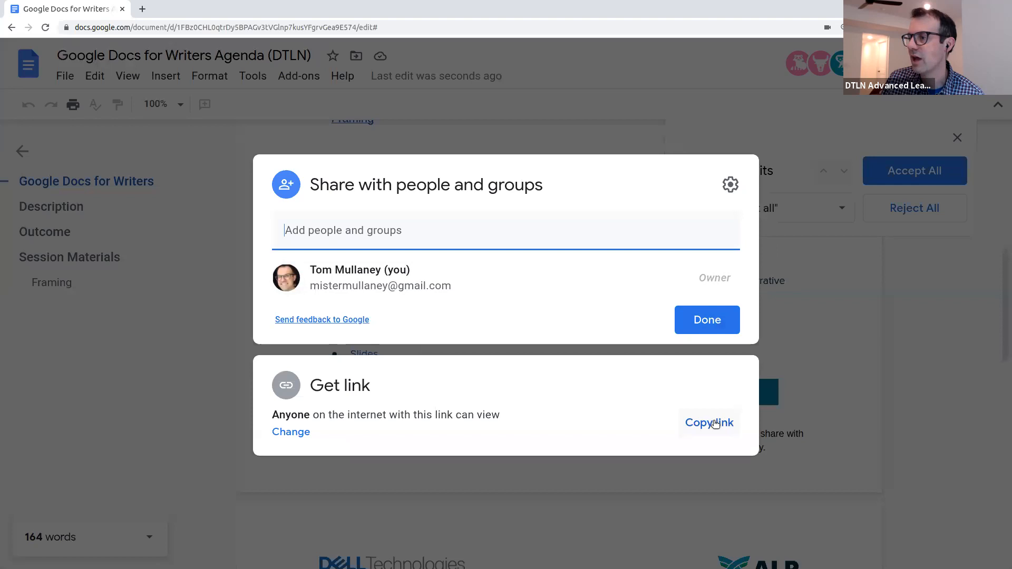
click(715, 424)
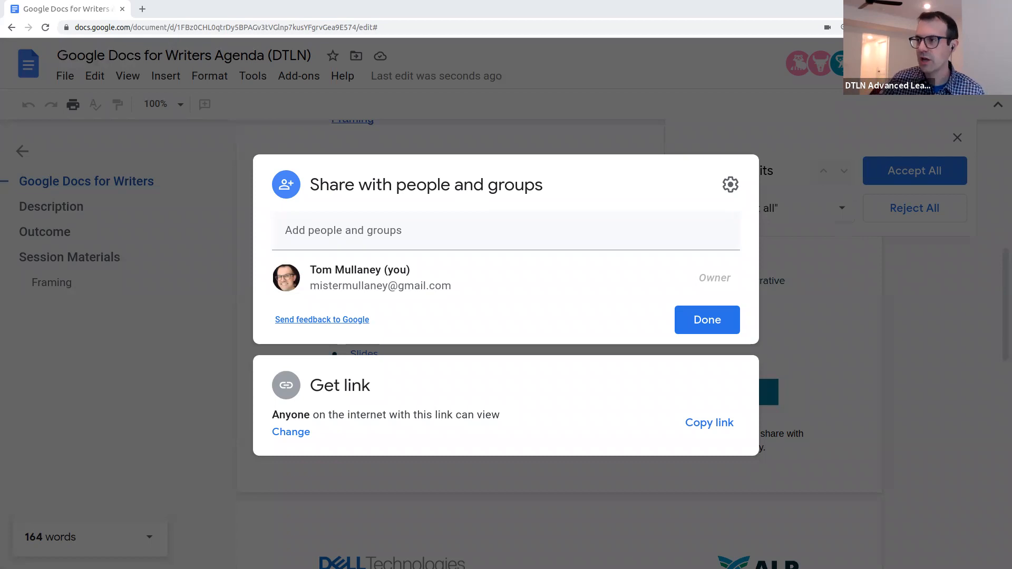
click(683, 318)
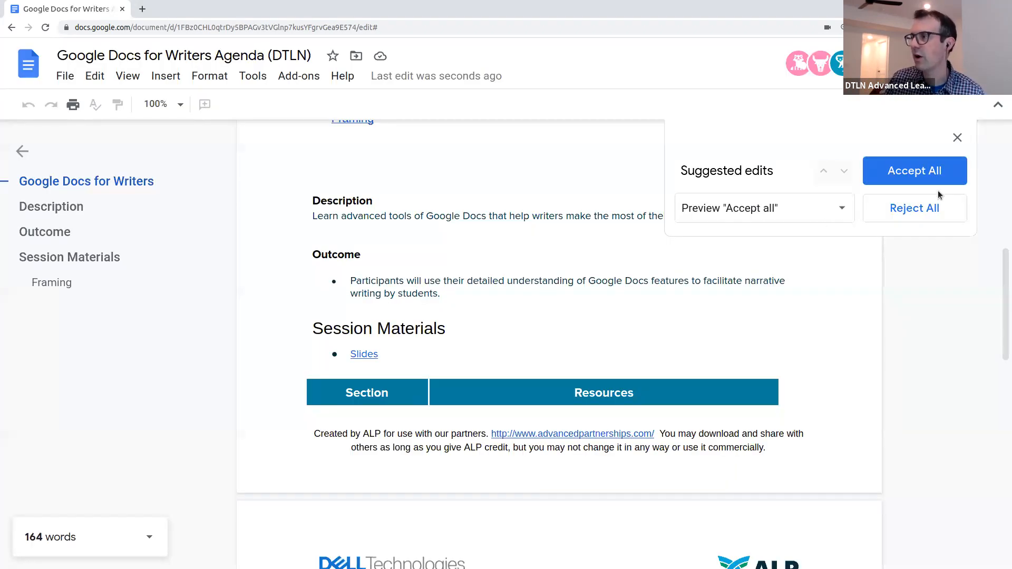
- Accept all suggested edits in the agenda and open the Explore tool
click(936, 177)
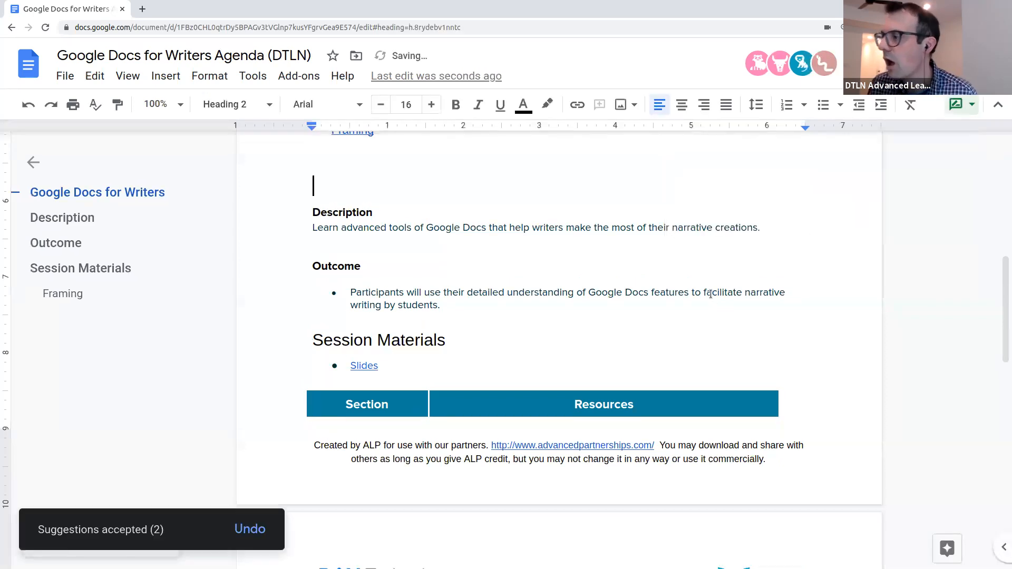
scroll(536, 337, down, 1)
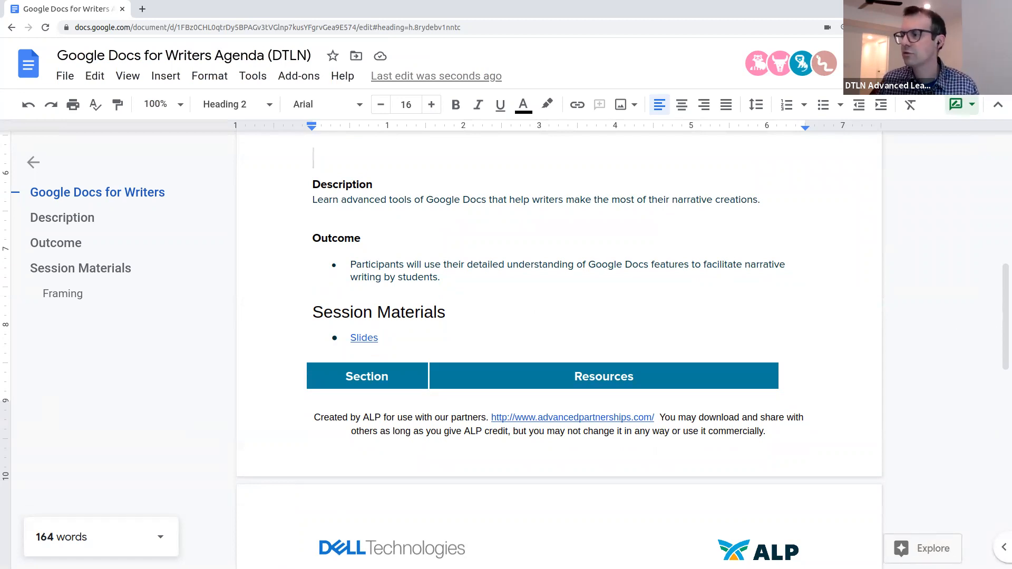
click(922, 548)
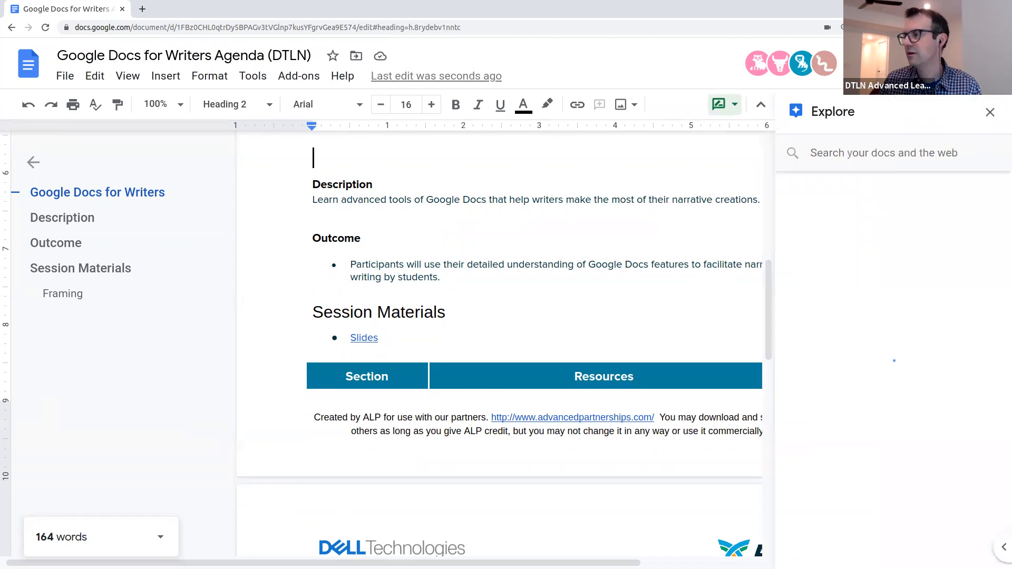
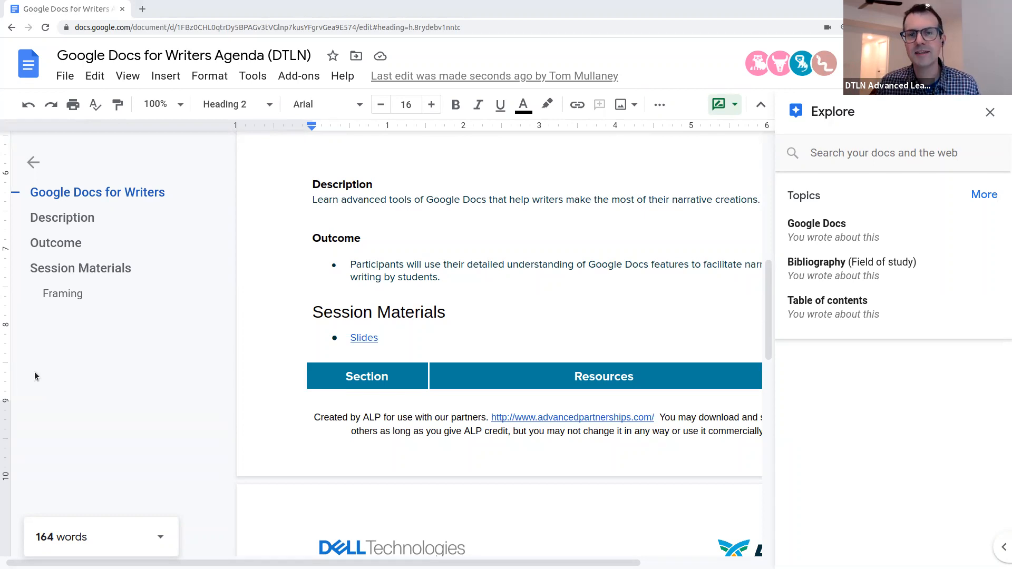
- Search Explore for "austin texas"
click(827, 161)
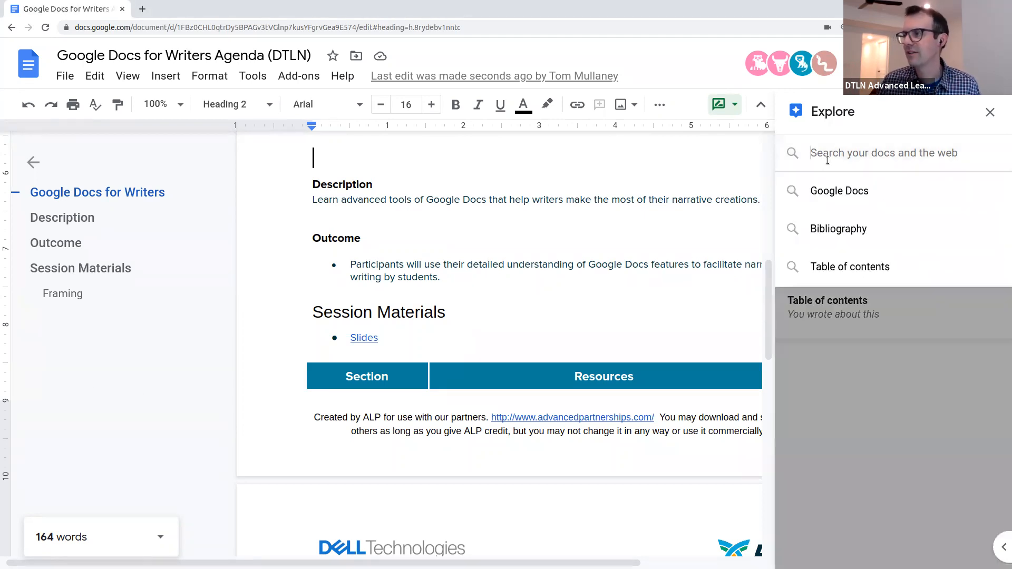
text(Austibn)
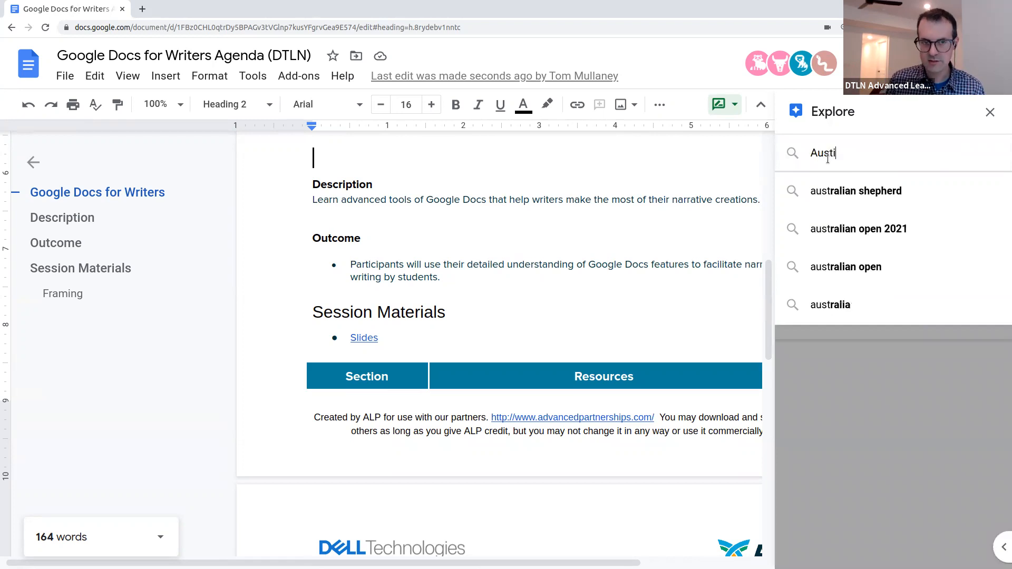
key(BackSpace)
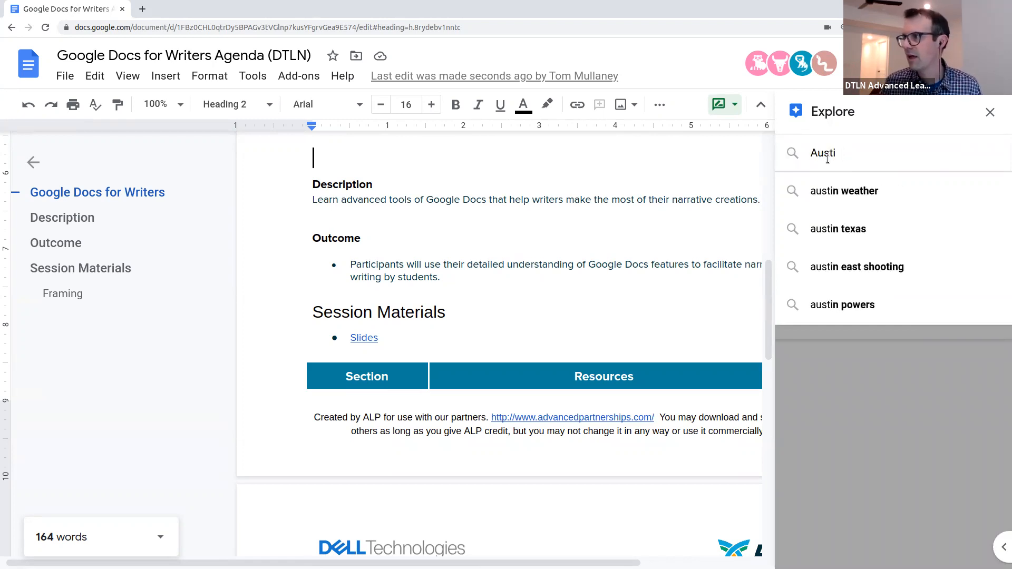
text(n)
click(855, 232)
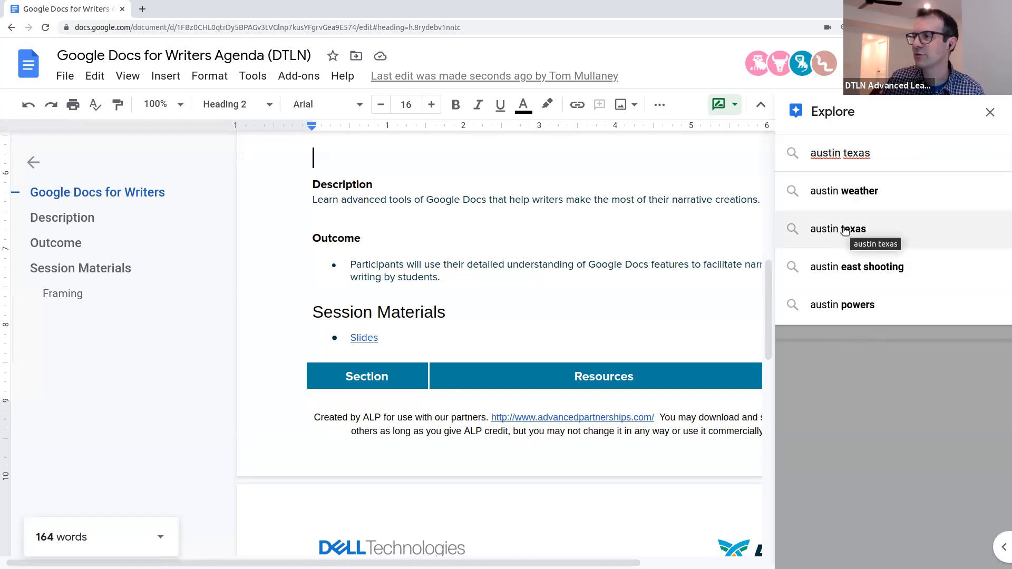
click(845, 230)
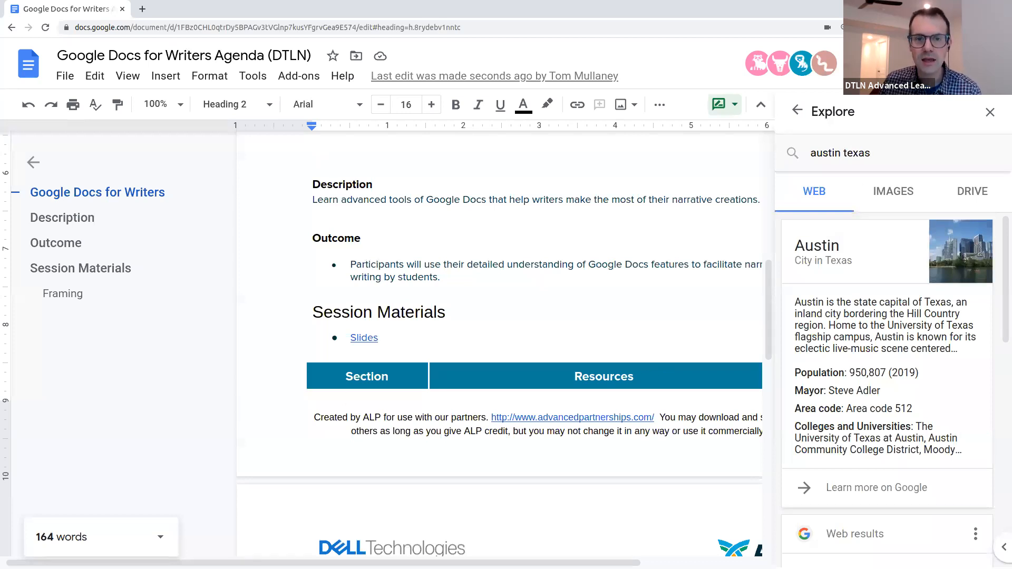
- Cite the Forbes web result "Is Austin, Texas, The Best City In America?" as a footnote at the end of the Outcome bullet
scroll(325, 367, down, 2)
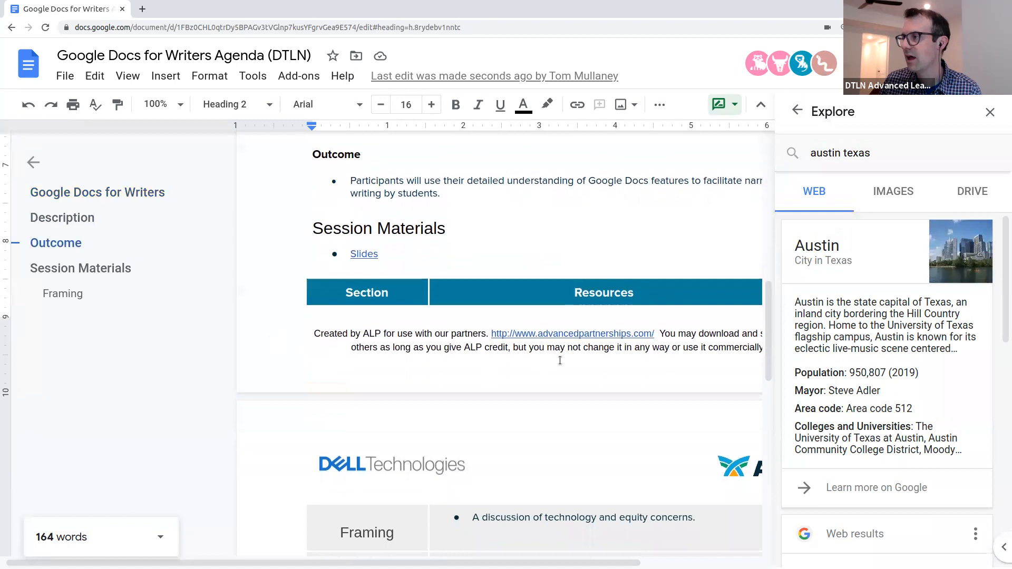
scroll(580, 377, up, 3)
scroll(829, 383, down, 5)
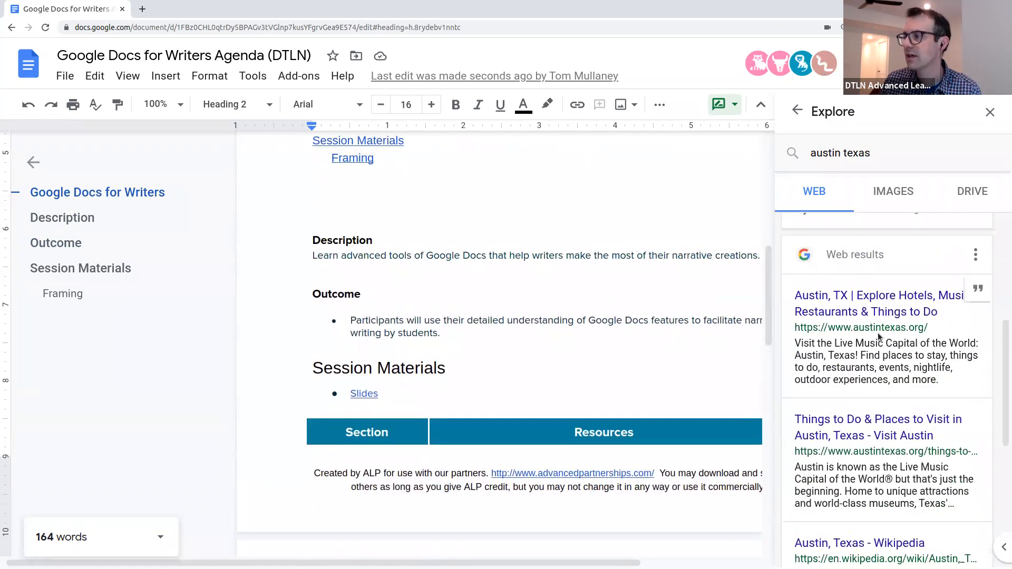
scroll(878, 330, down, 4)
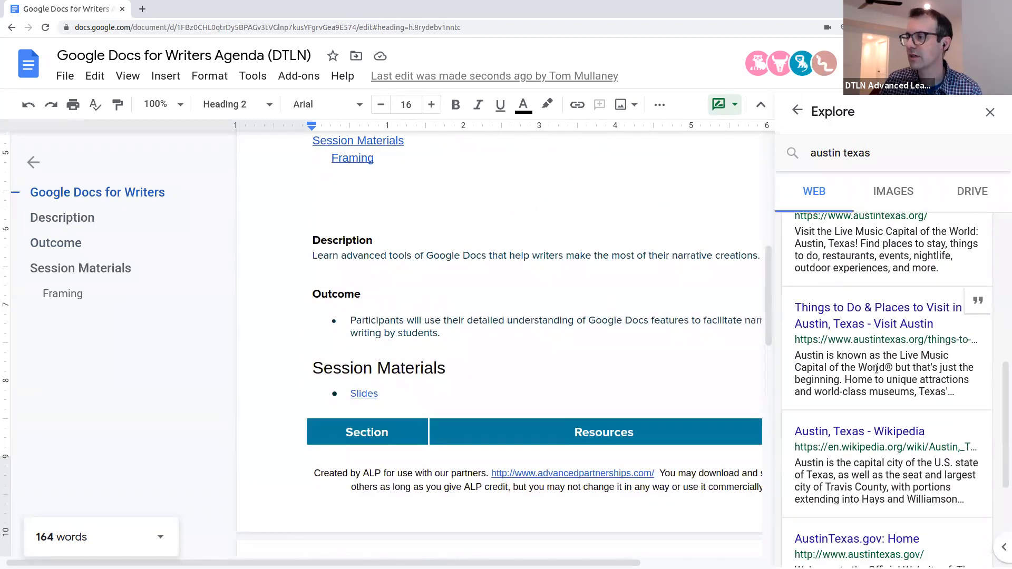
scroll(879, 372, down, 2)
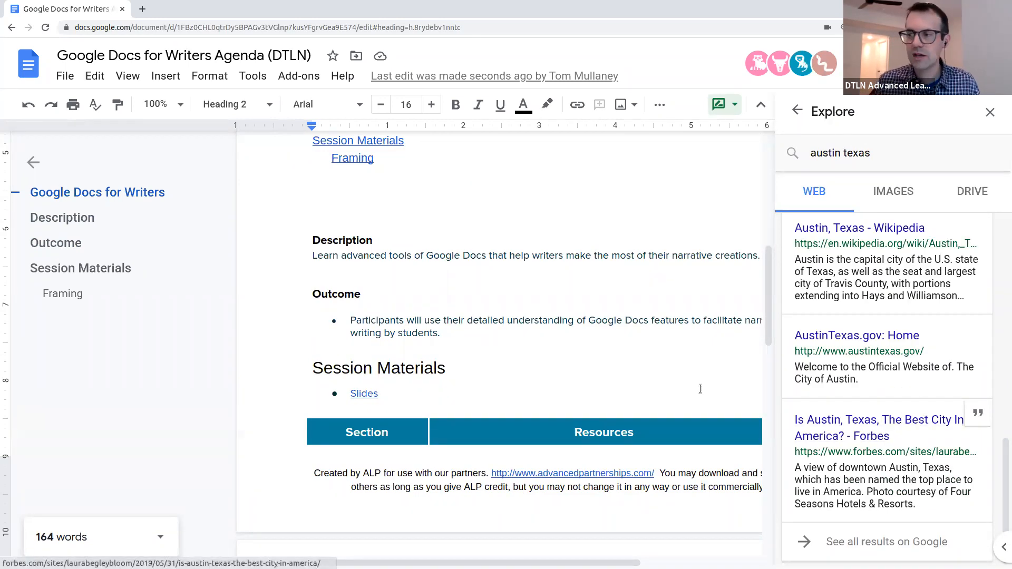
click(463, 337)
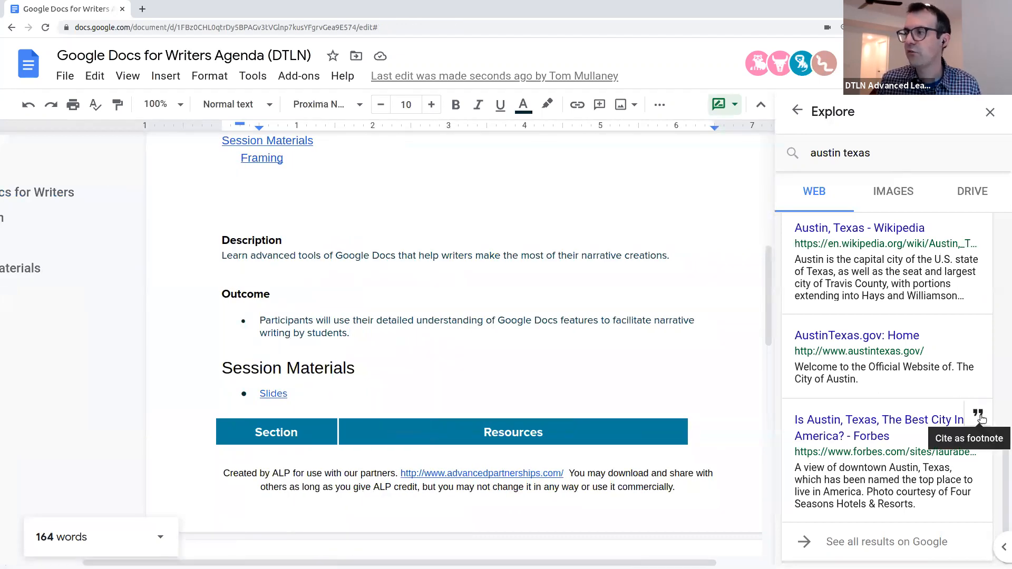
click(978, 415)
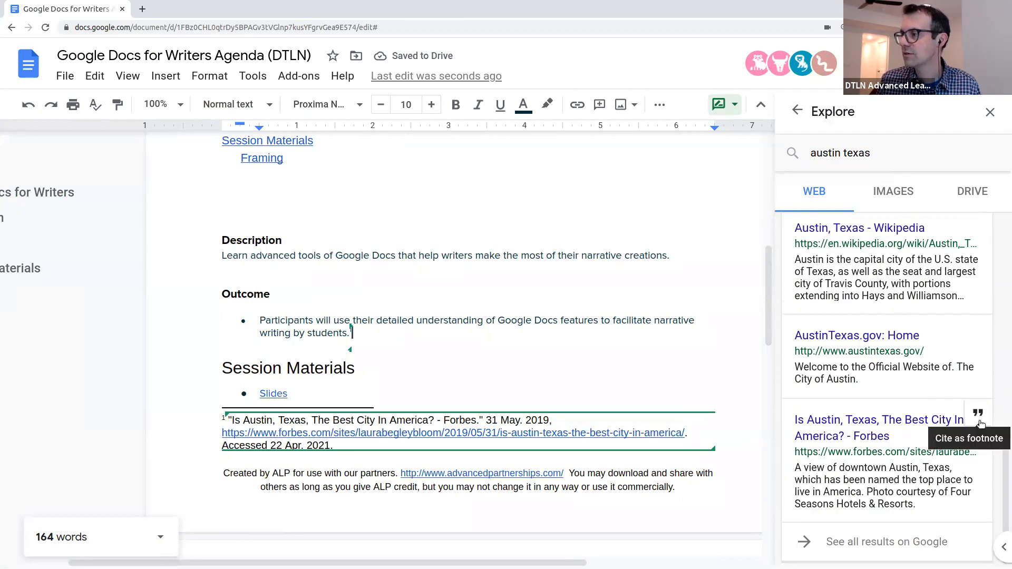
- View the citation format choices for the web results, keeping MLA
scroll(976, 438, up, 9)
scroll(973, 430, down, 1)
click(975, 387)
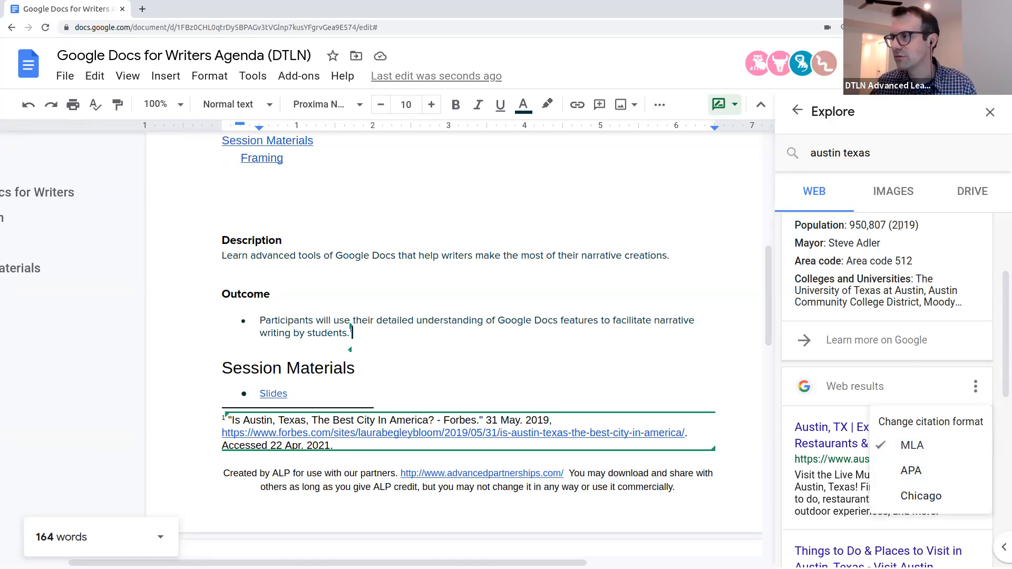
click(831, 486)
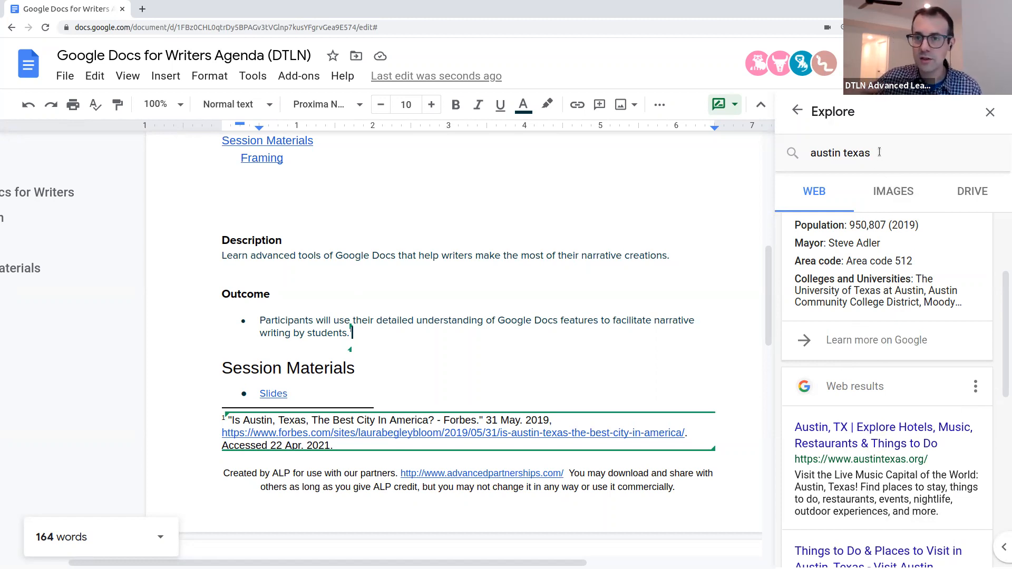
- Insert the first Austin skyline image result below the Outcome bullet and shrink it to about 2.4 inches wide
click(886, 190)
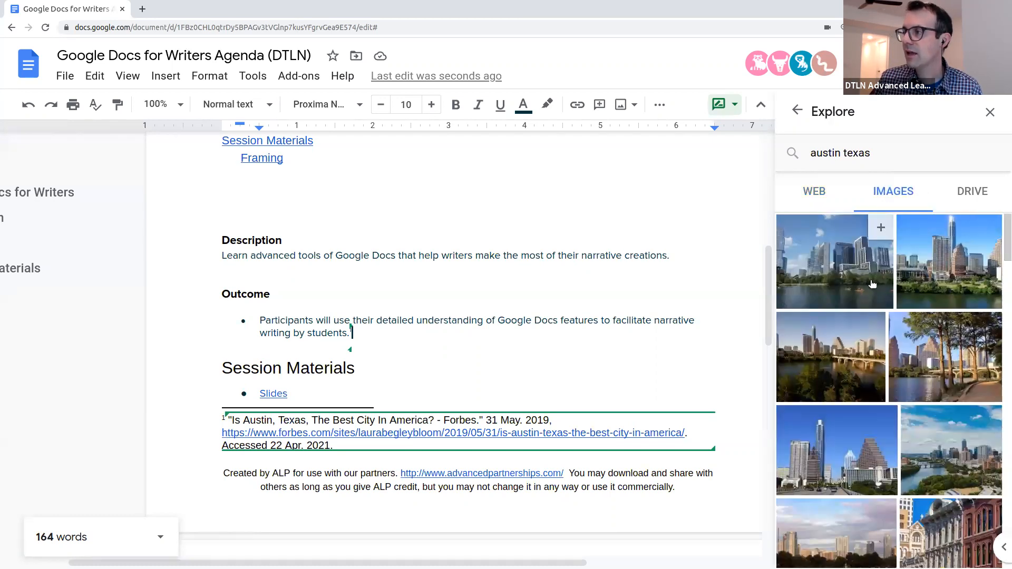
drag(788, 260, 782, 224)
click(877, 227)
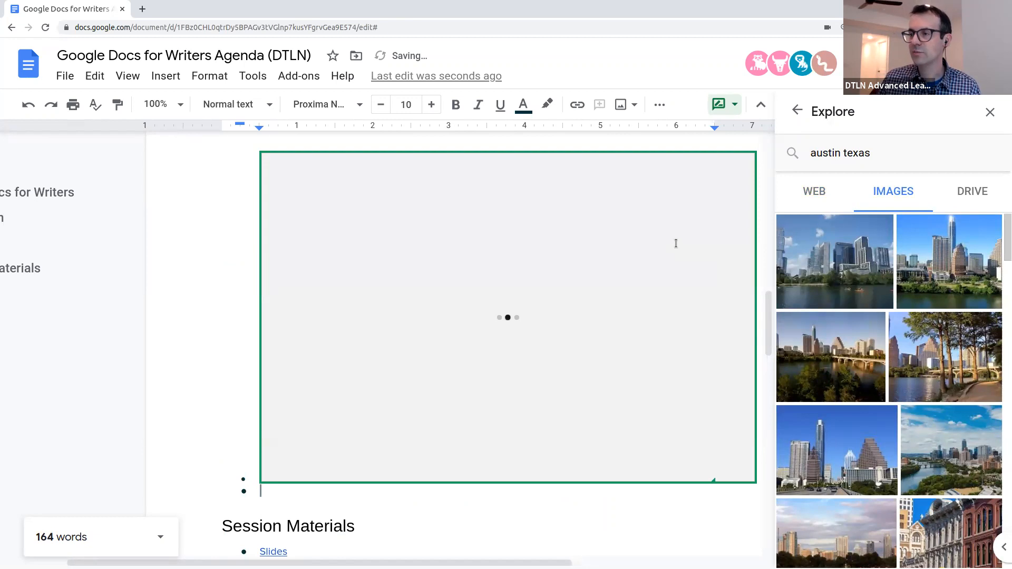
click(745, 464)
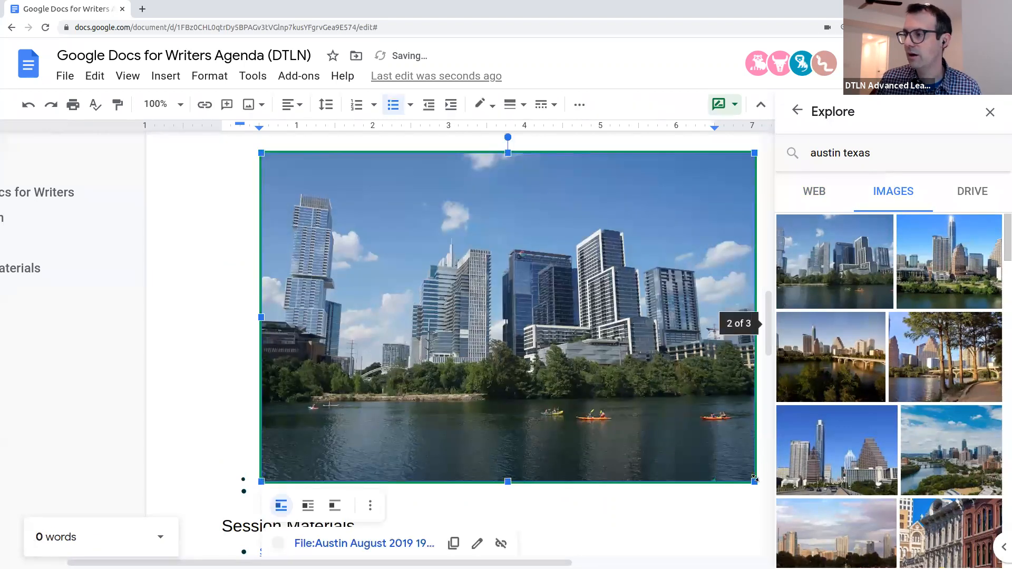
scroll(546, 293, up, 3)
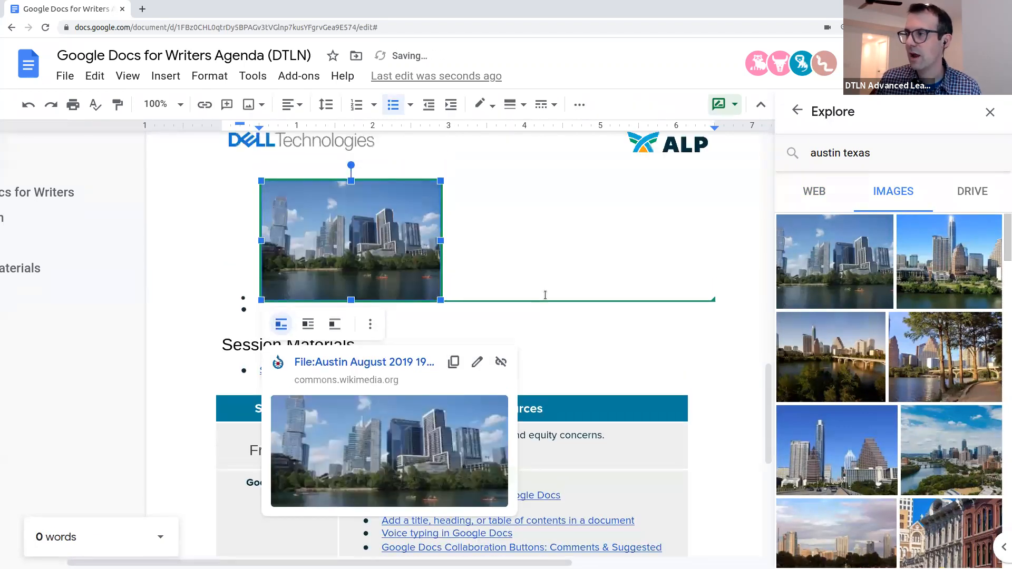
scroll(382, 386, down, 2)
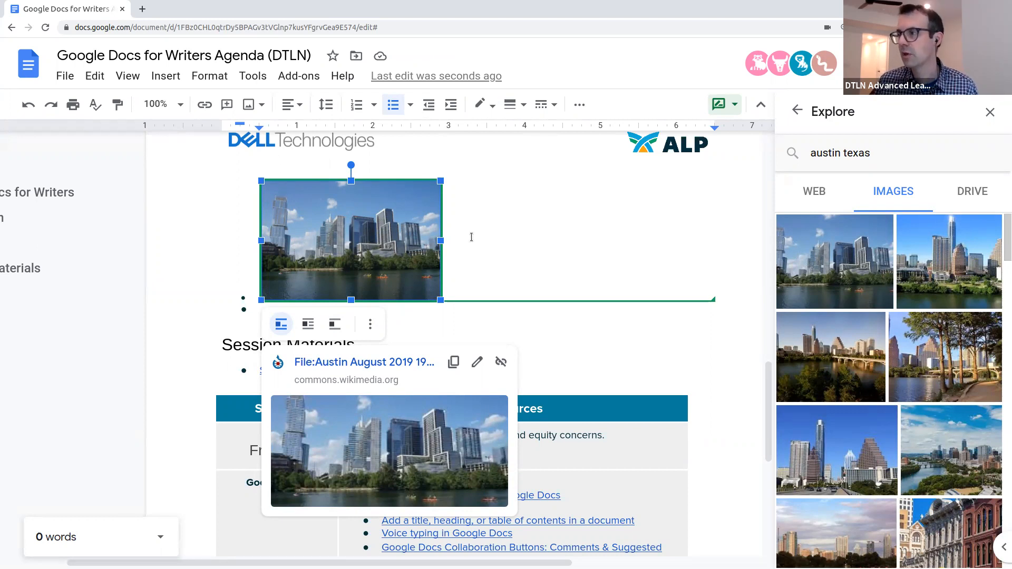
- Close Explore and reject both the suggested Austin image and the suggested Forbes footnote
click(990, 112)
scroll(899, 314, up, 10)
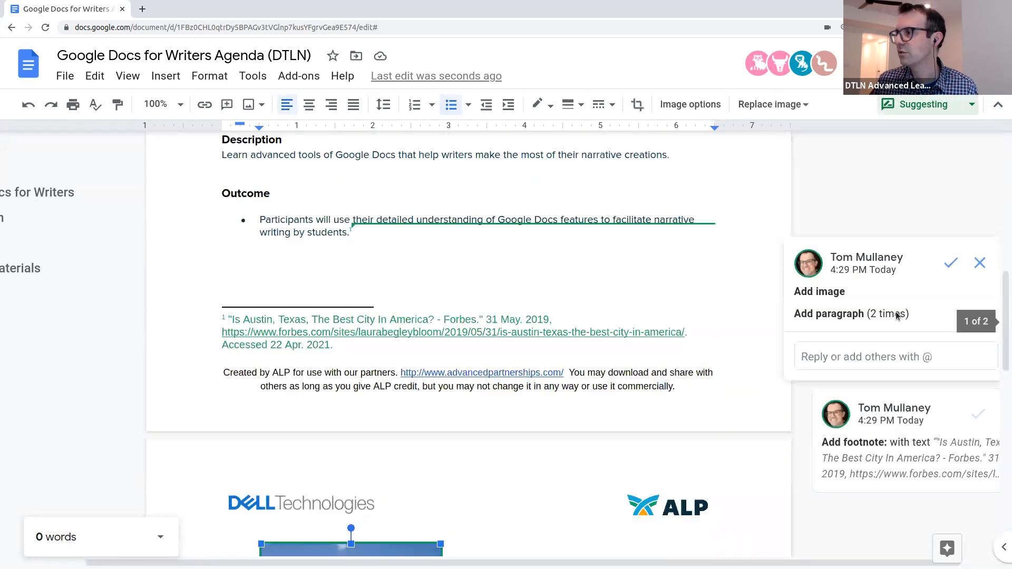
scroll(895, 315, up, 7)
scroll(891, 321, down, 10)
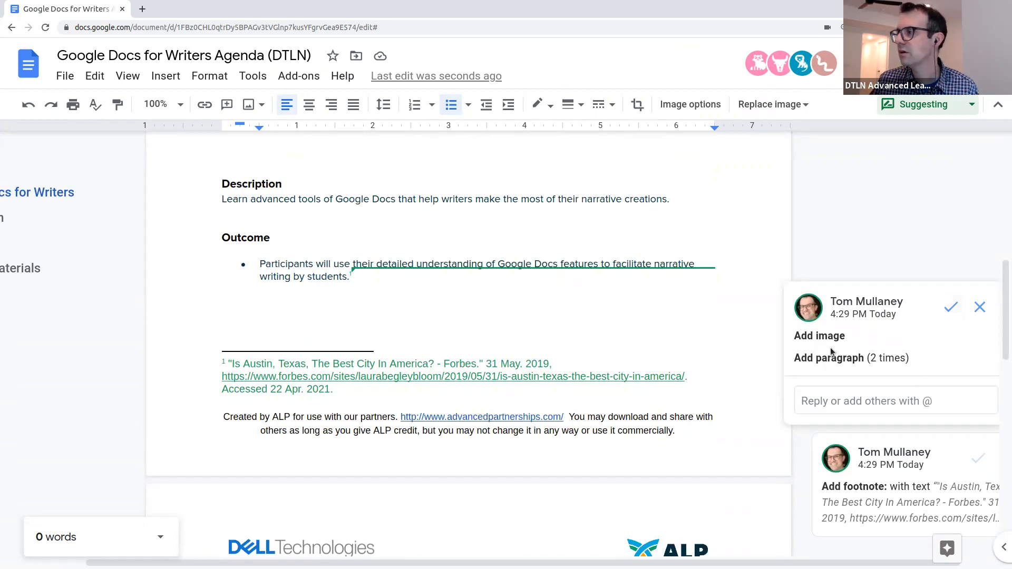
click(979, 307)
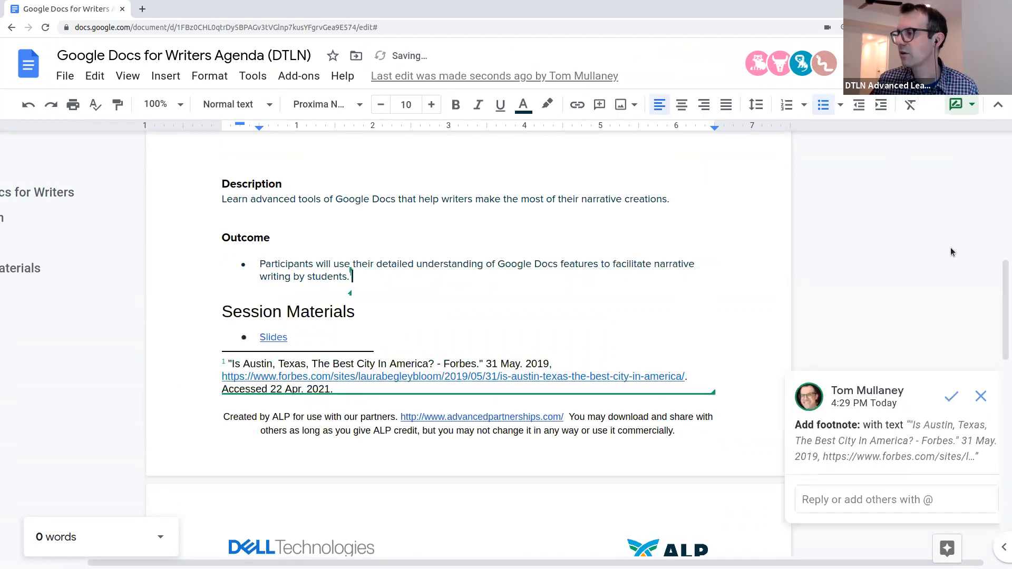
click(980, 396)
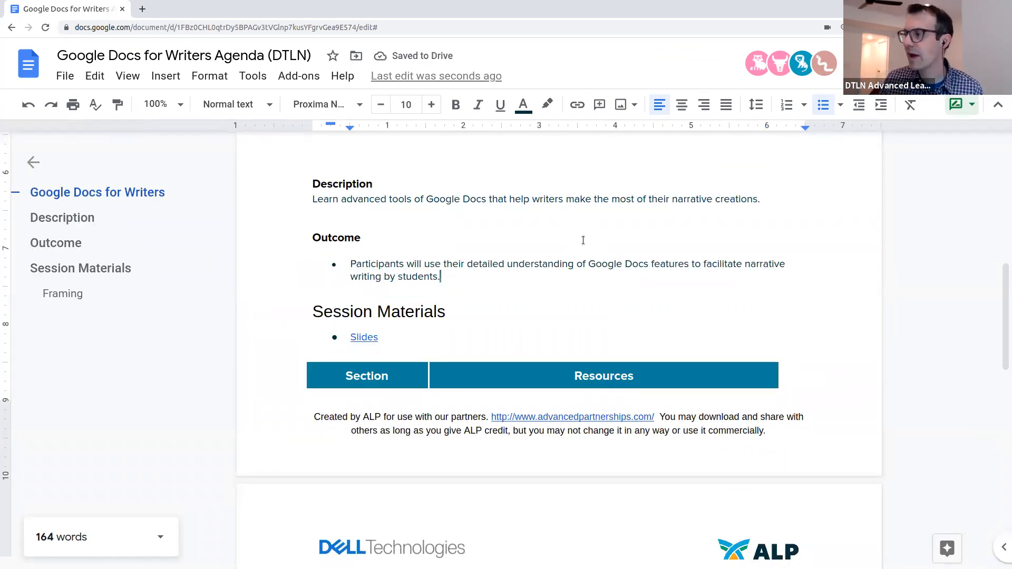
- Reopen Explore and show the image results for "great wolf water park"
click(947, 549)
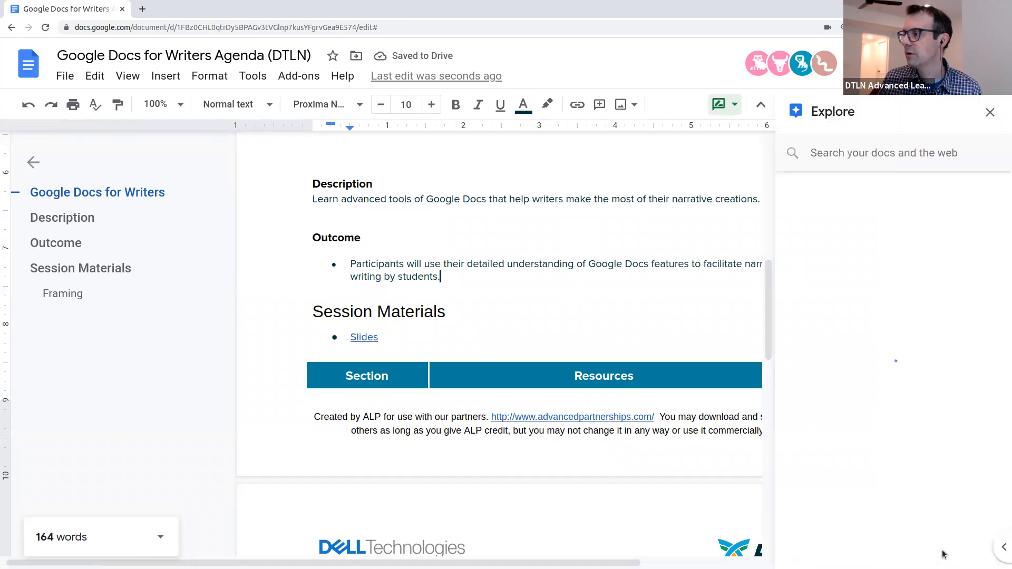
click(850, 154)
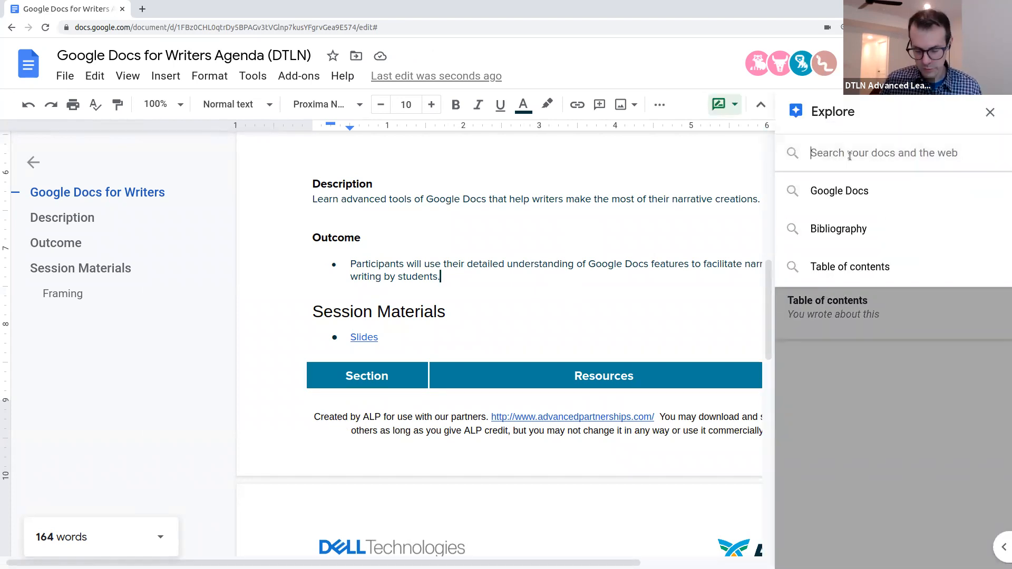
text(great wolf water park)
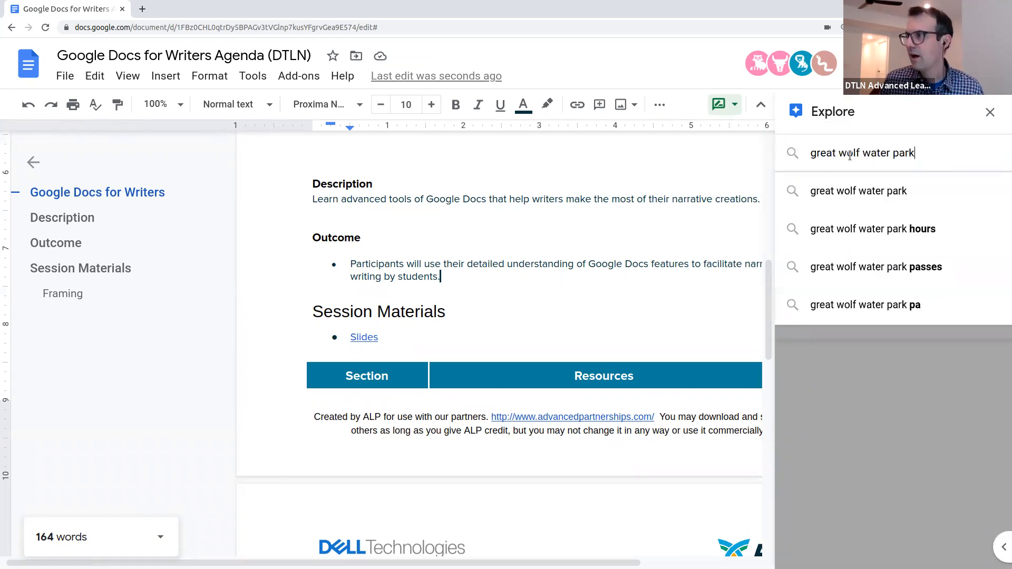
click(860, 190)
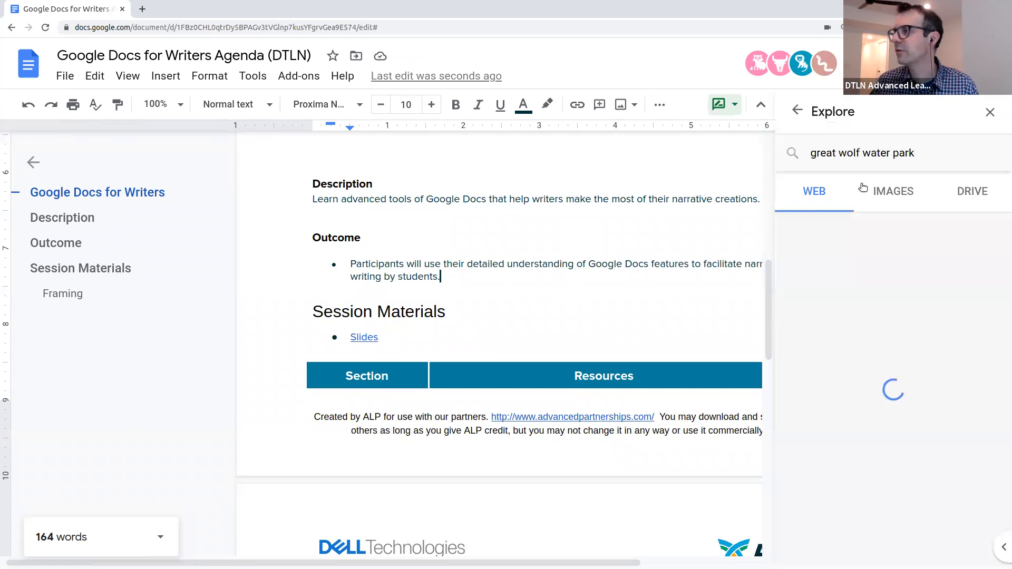
click(893, 190)
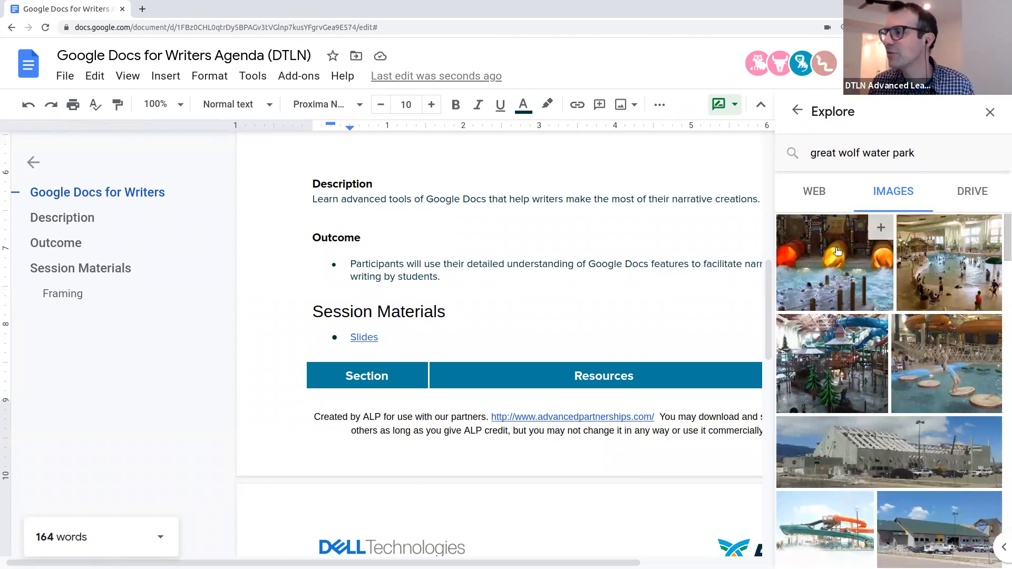
- Browse the water park images and insert the first one at the Session Materials heading
scroll(845, 262, down, 4)
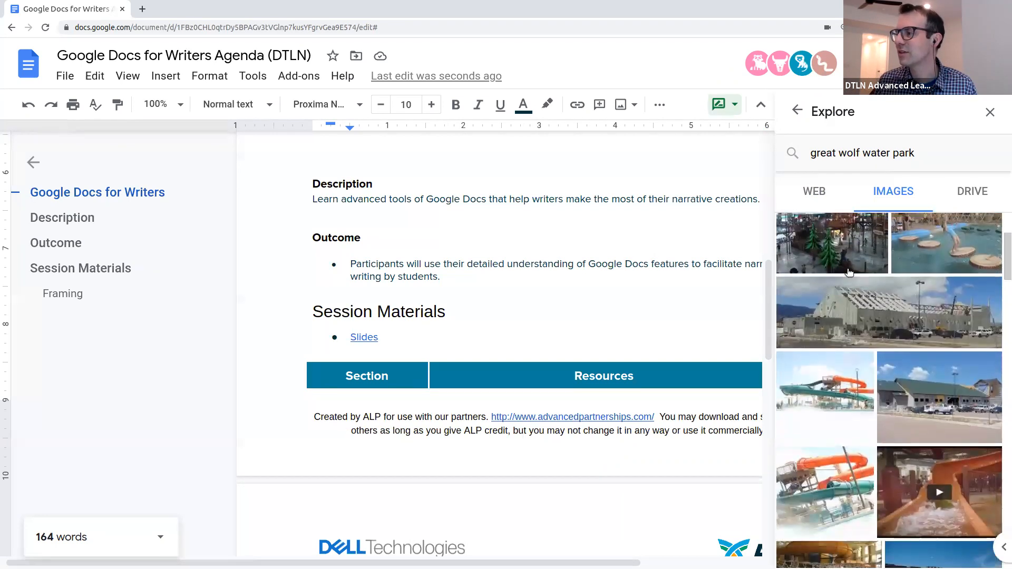
scroll(847, 416, down, 2)
scroll(847, 415, down, 2)
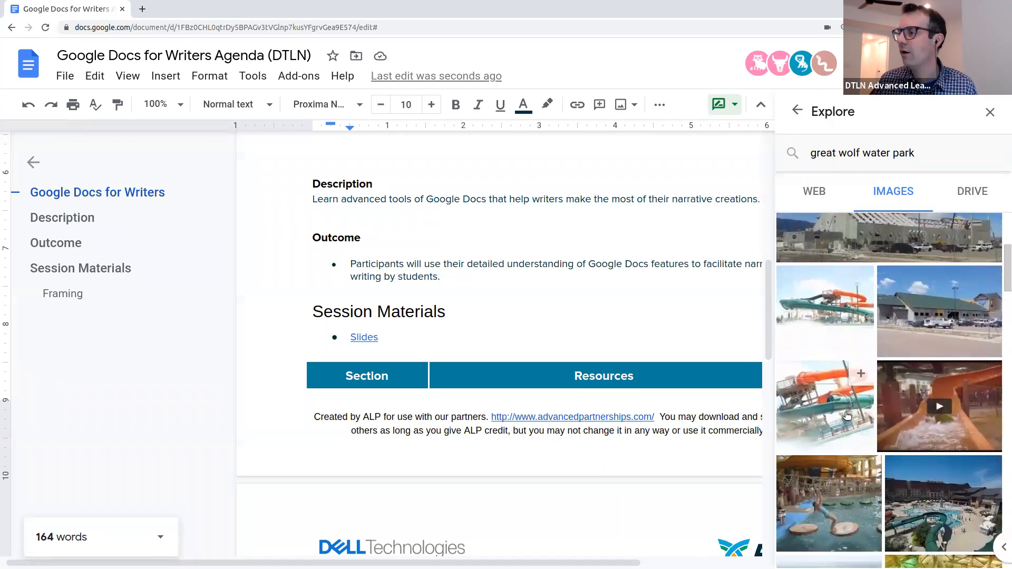
scroll(847, 415, up, 5)
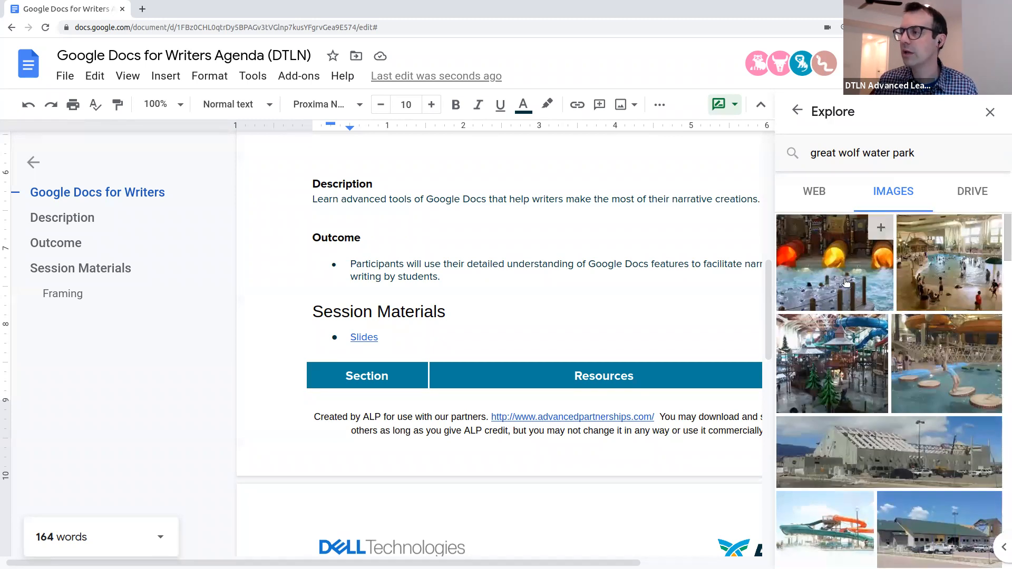
drag(846, 283, 540, 301)
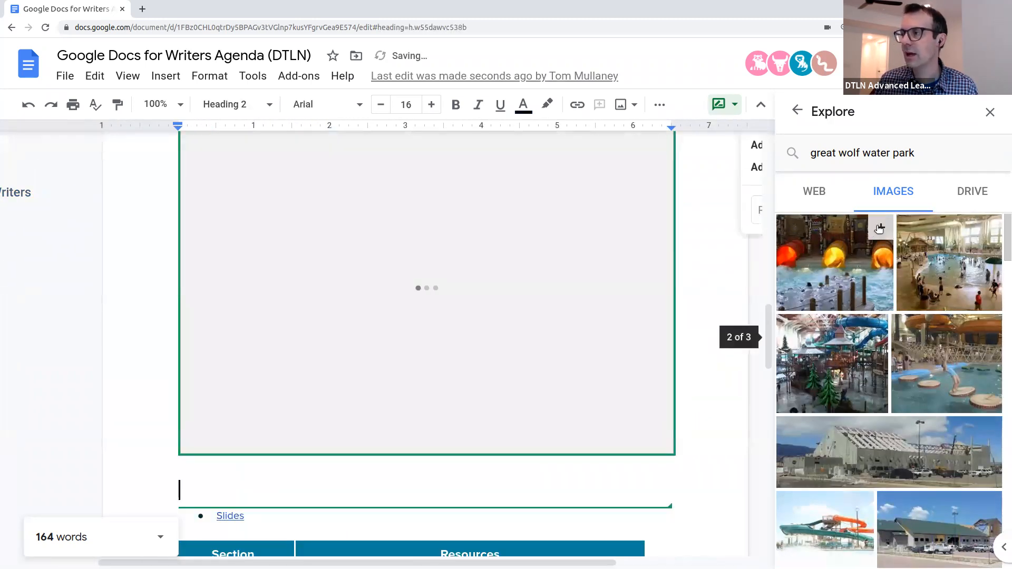
- Switch the document from suggesting to editing mode, reject the suggested water park image and close Explore
click(730, 103)
click(738, 132)
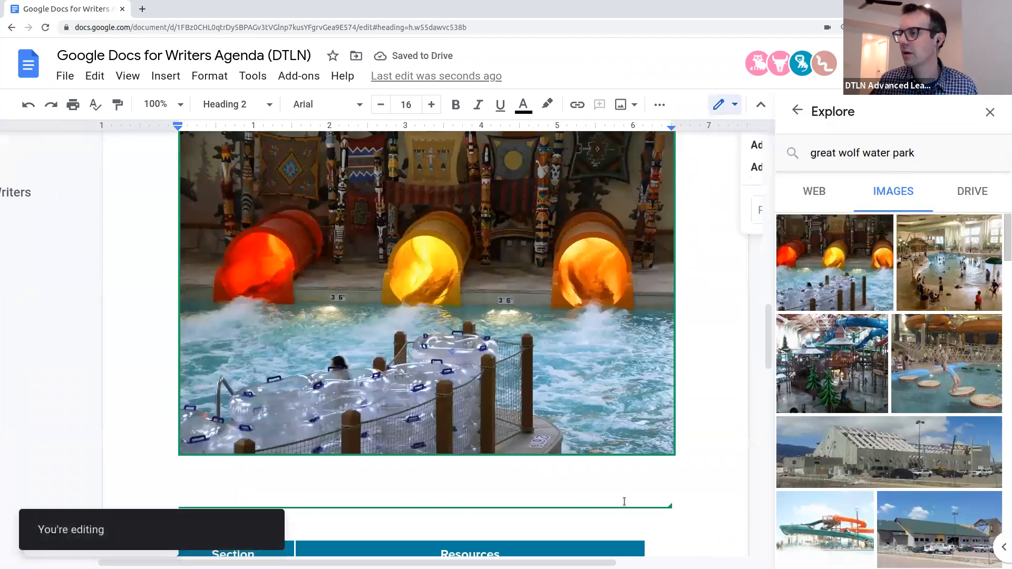
scroll(641, 300, right, 5)
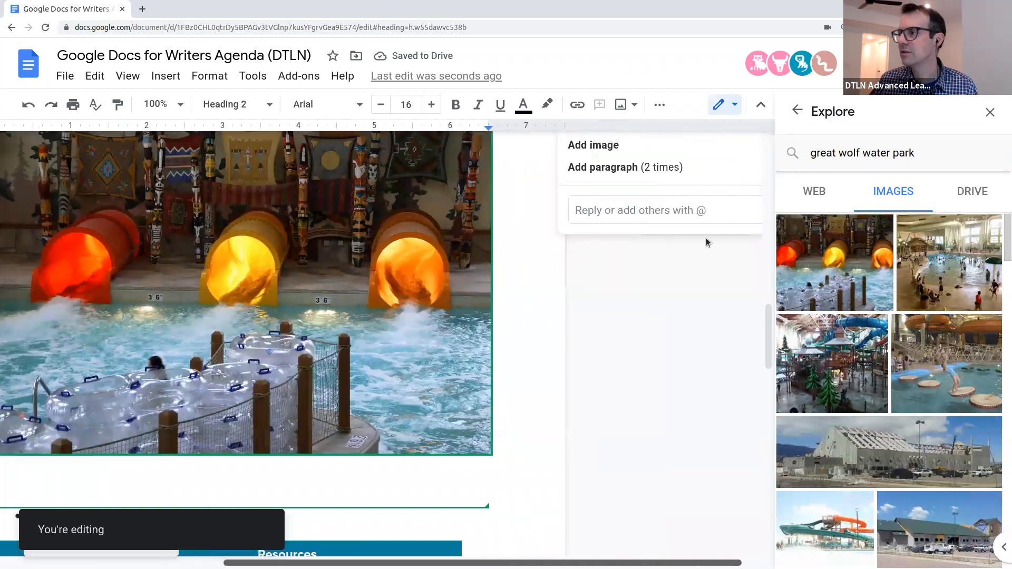
click(709, 226)
click(752, 253)
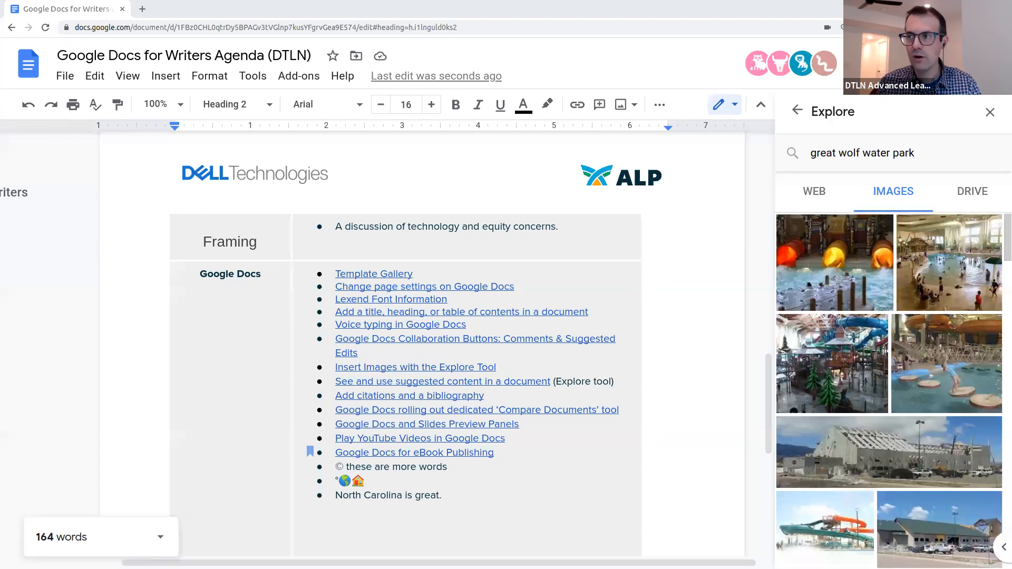
click(991, 112)
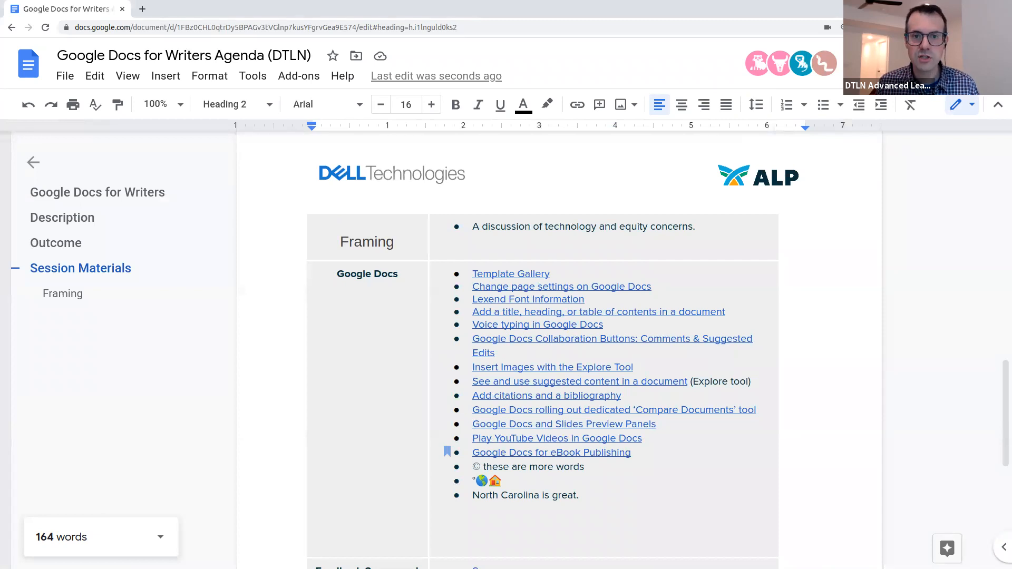
- Switch to the Google Docs for Writers presentation in Google Slides, maximize its window and copy the "Embed Google Slides" slide
drag(0, 139, 691, 101)
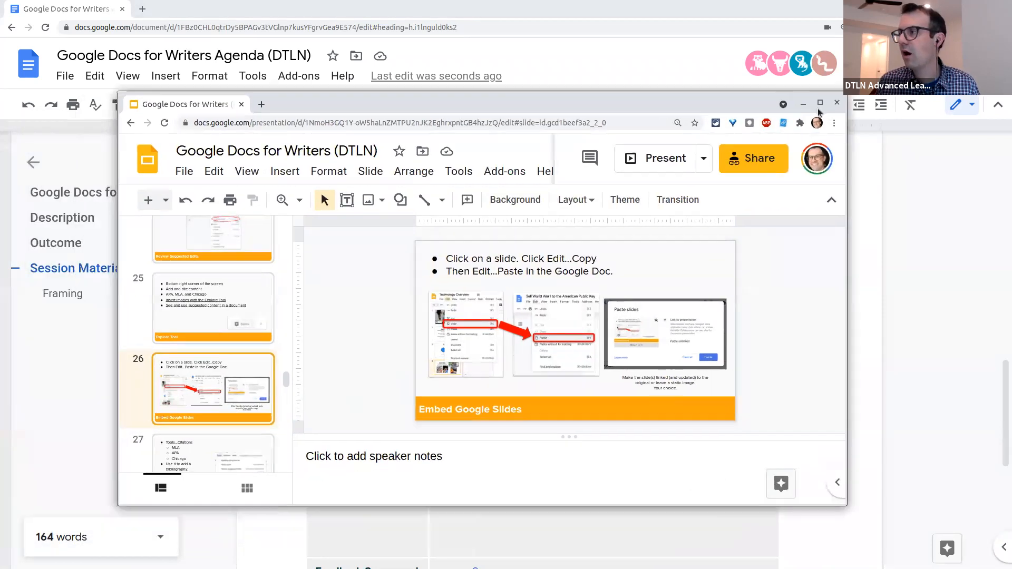
click(827, 104)
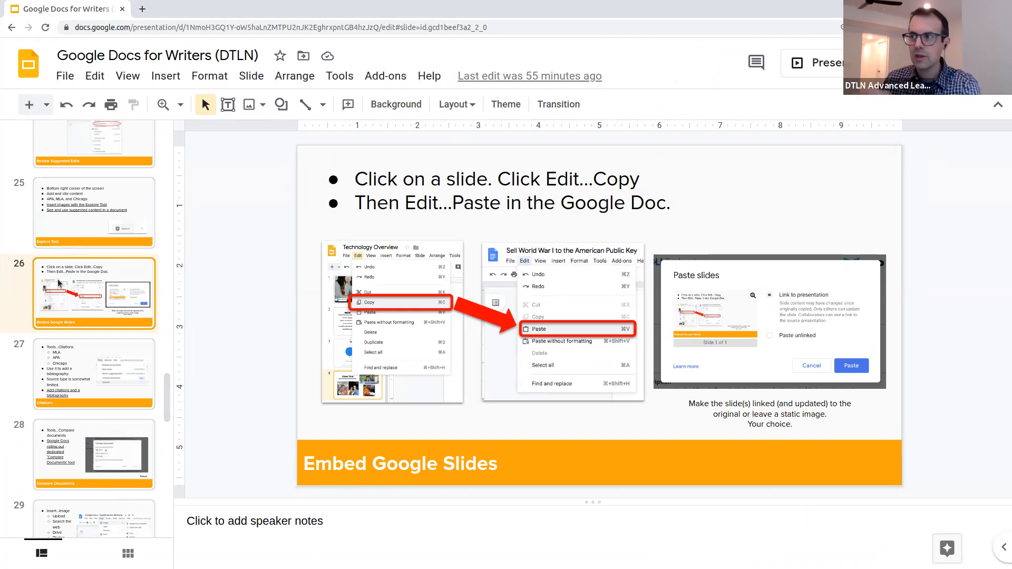
click(103, 79)
click(128, 192)
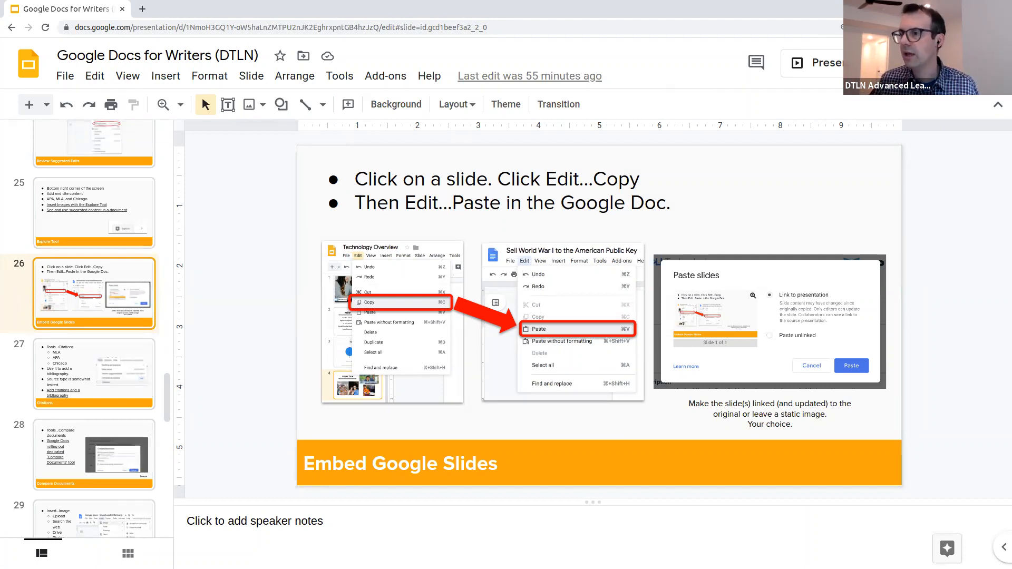
- Return to the Google Docs agenda and paste the copied slide below "North Carolina is great.", linked to the presentation
click(966, 8)
scroll(440, 478, down, 2)
click(466, 471)
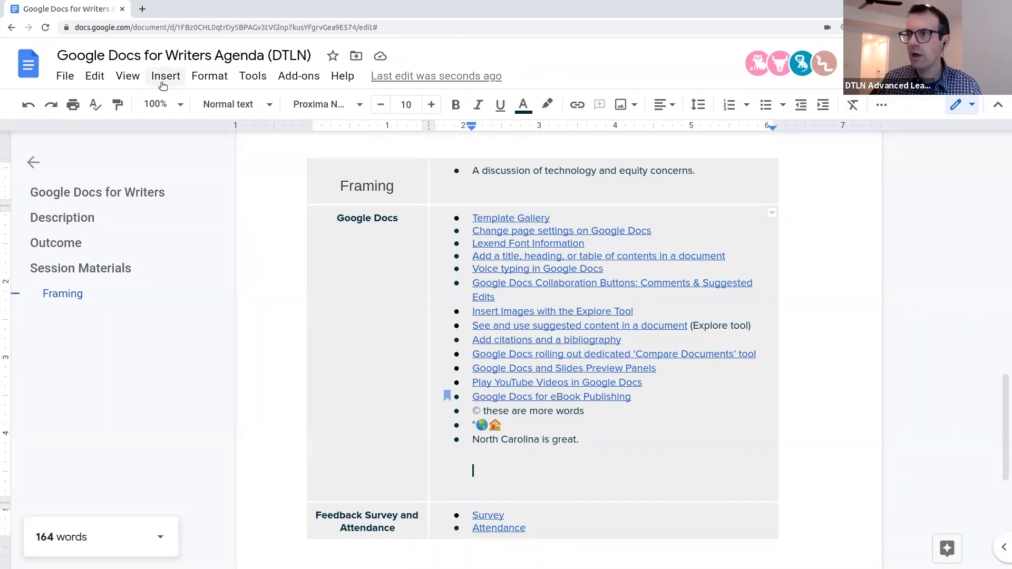
click(88, 79)
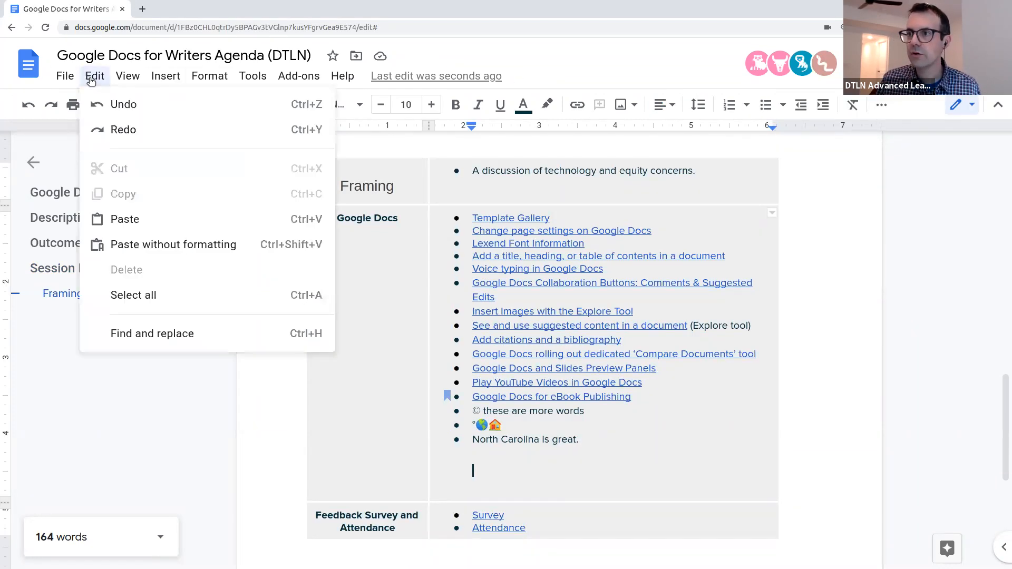
click(129, 220)
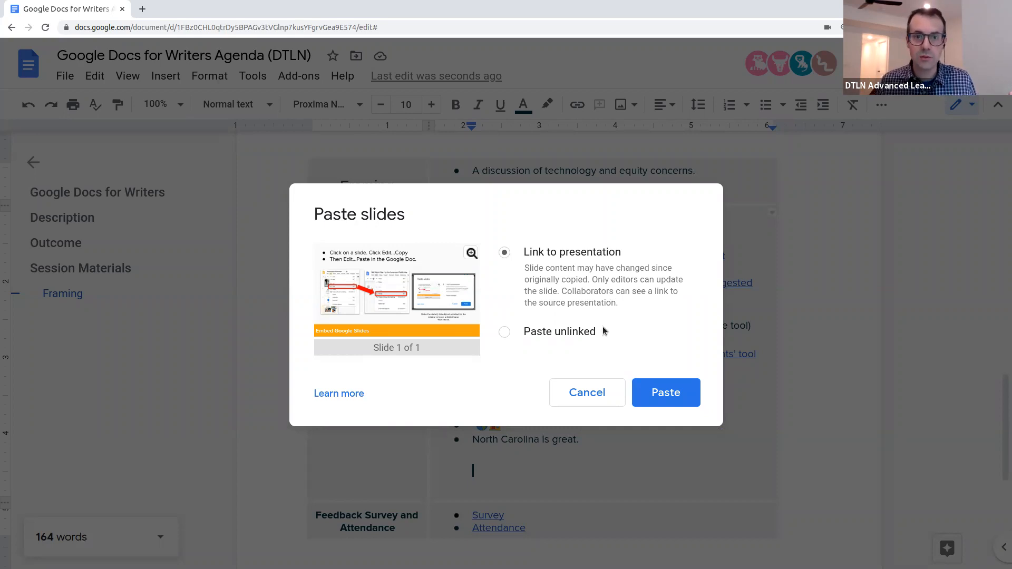
click(664, 393)
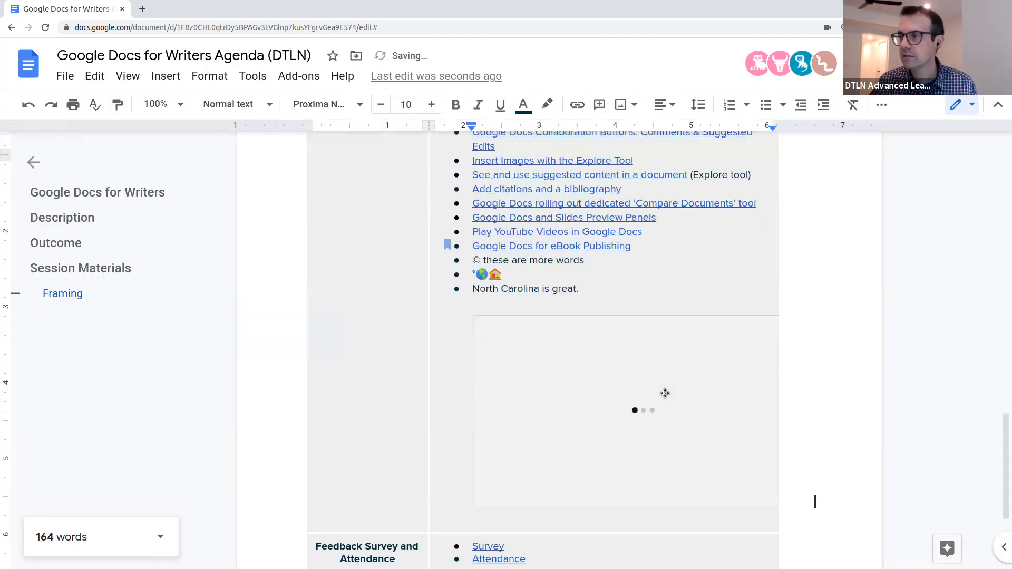
- Shrink the embedded slide to about 2.6 inches wide so it fits inside the table cell
click(809, 493)
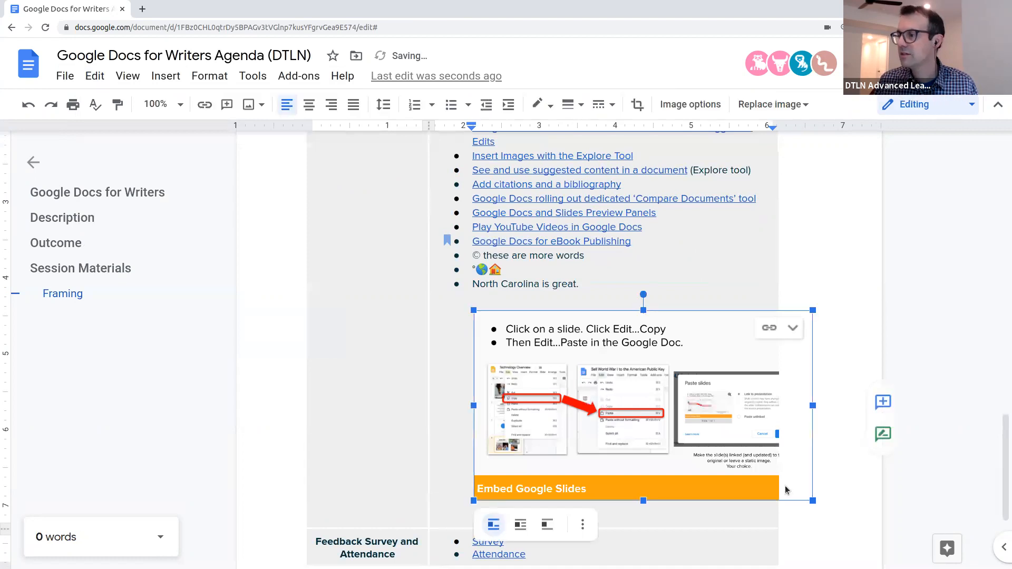
drag(809, 498, 671, 422)
click(648, 328)
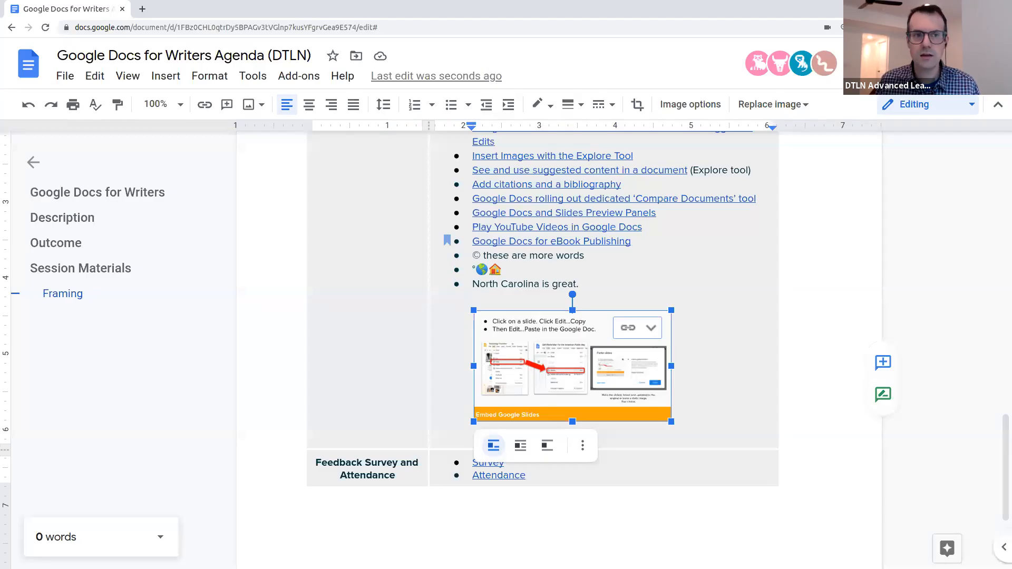
- Switch to Google Slides, add the bullet "Third bullet point" to slide 26 and correct the misspelled last word
key(alt+Tab)
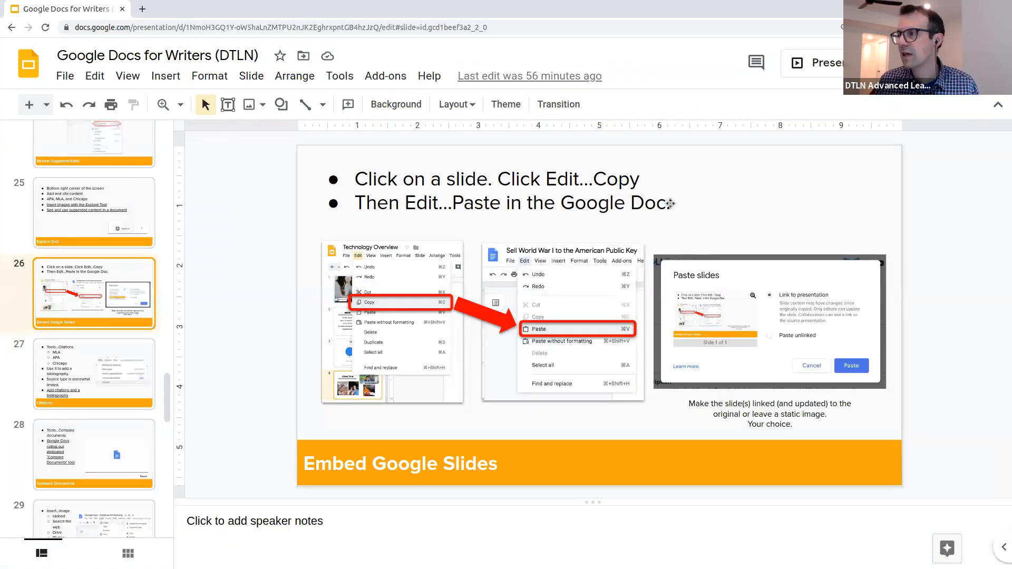
click(670, 203)
key(Return)
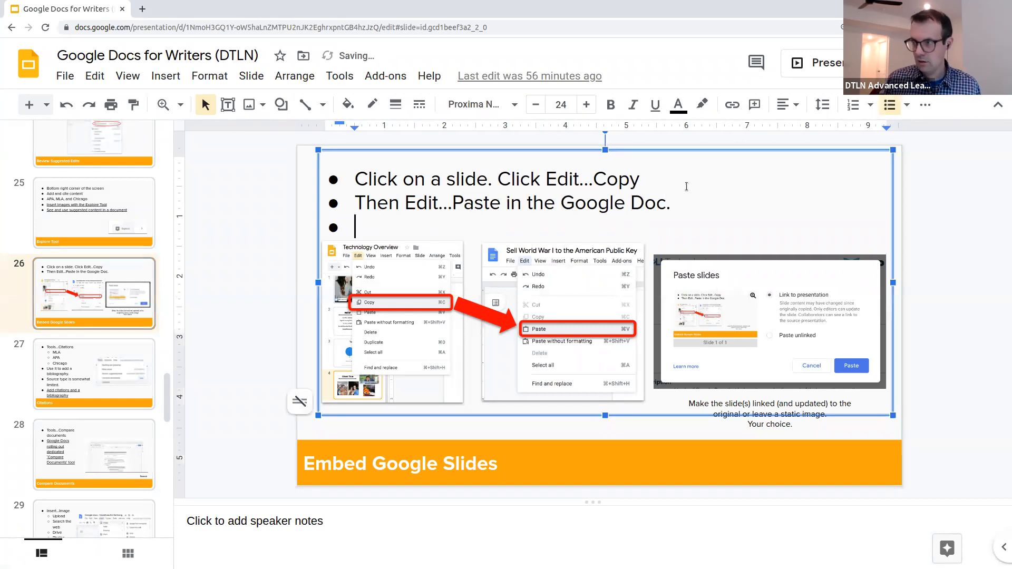
text(Third )
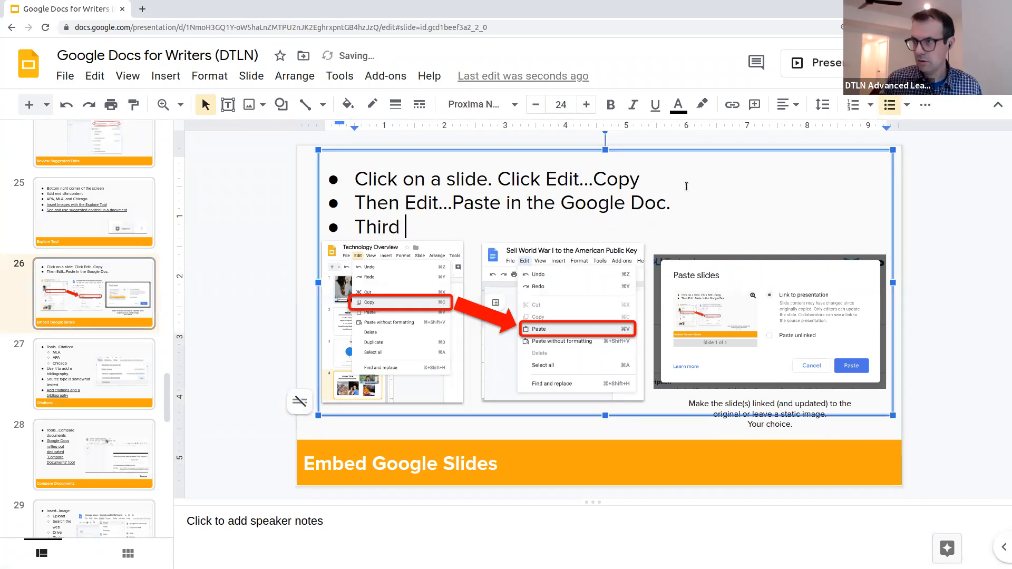
text(bull)
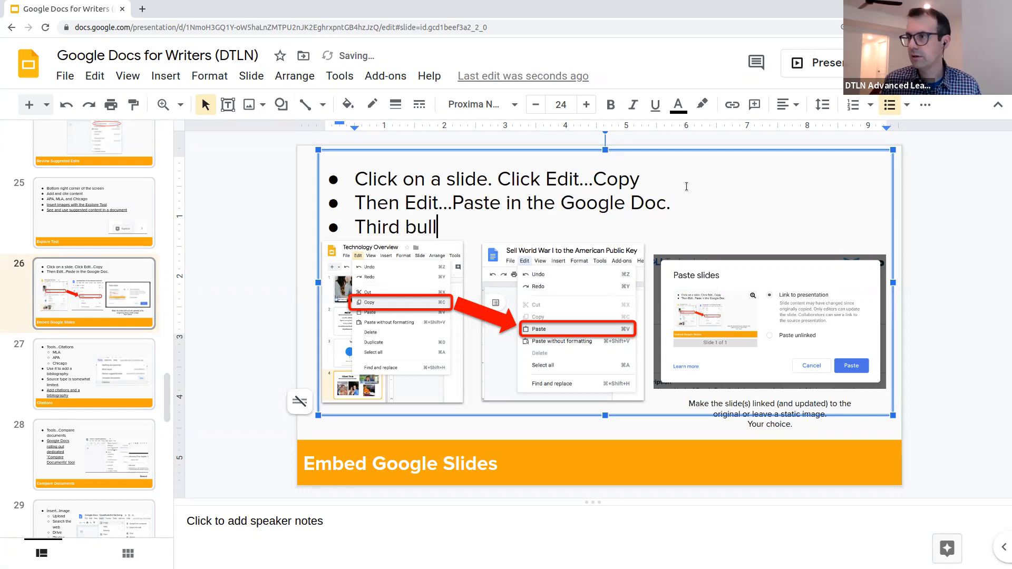
text(et piont)
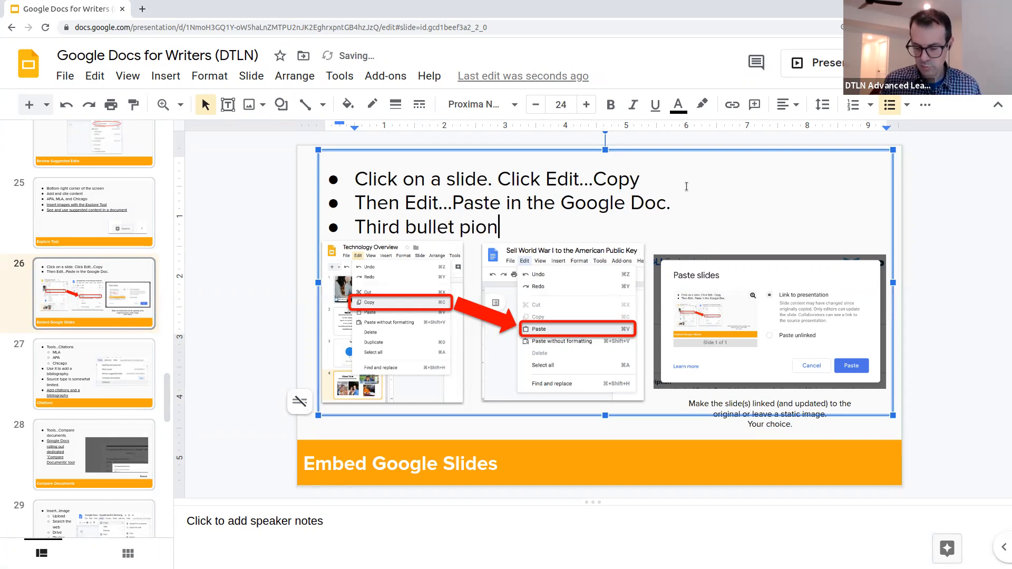
right_click(489, 226)
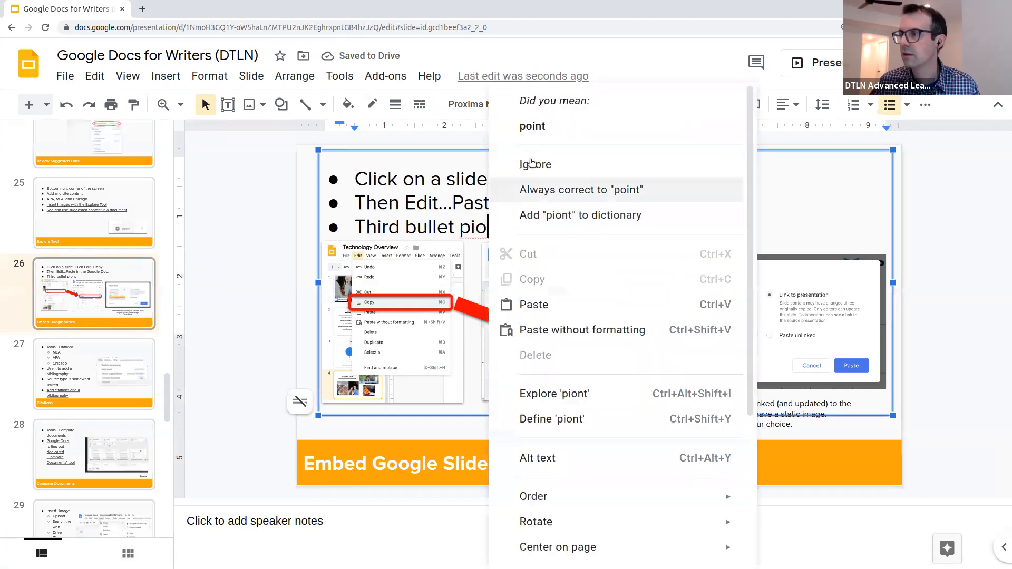
click(545, 129)
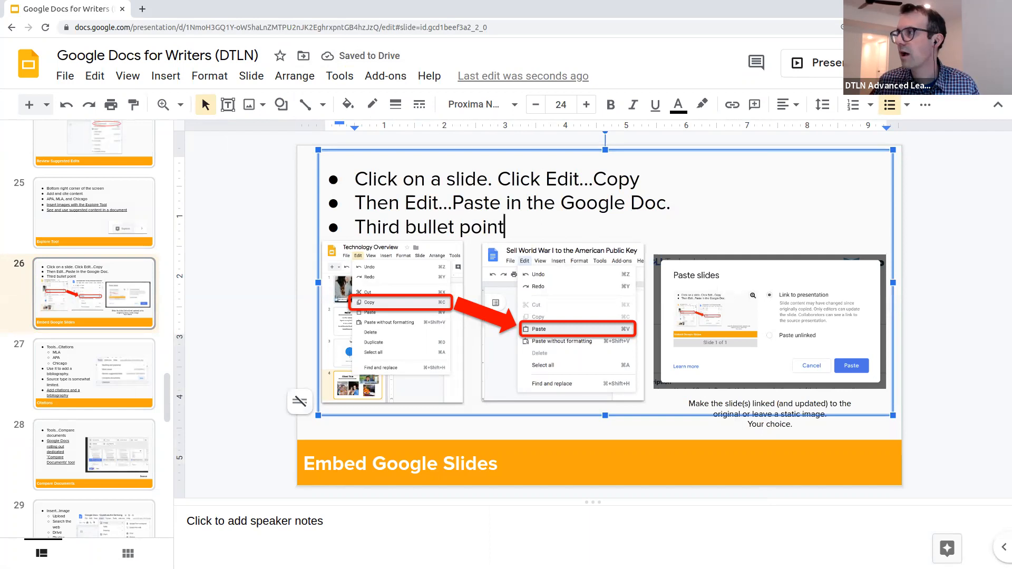
- Return to the Google Docs agenda, update the embedded slide from its source presentation, and delete it from the table cell
key(alt+Tab)
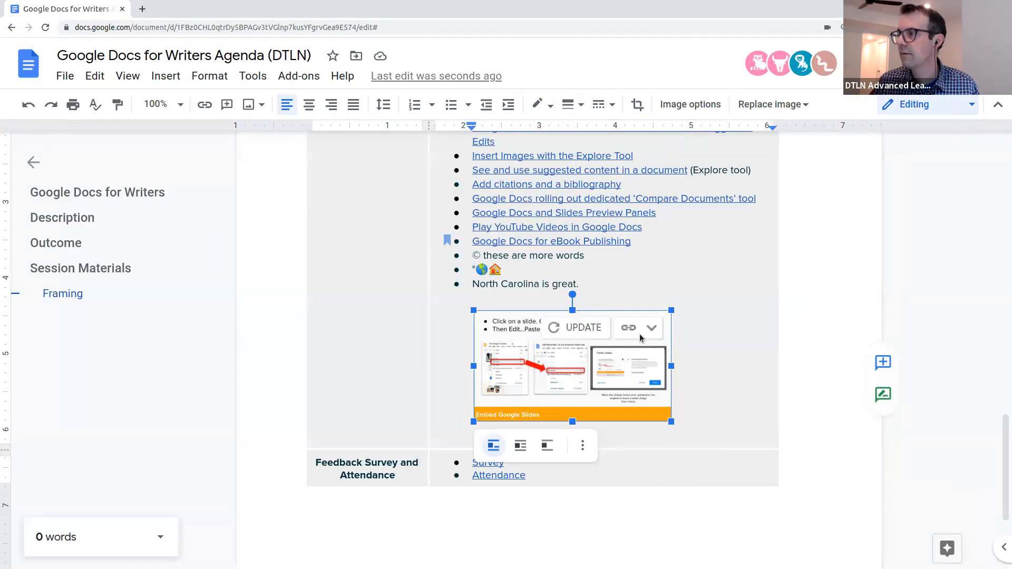
click(568, 328)
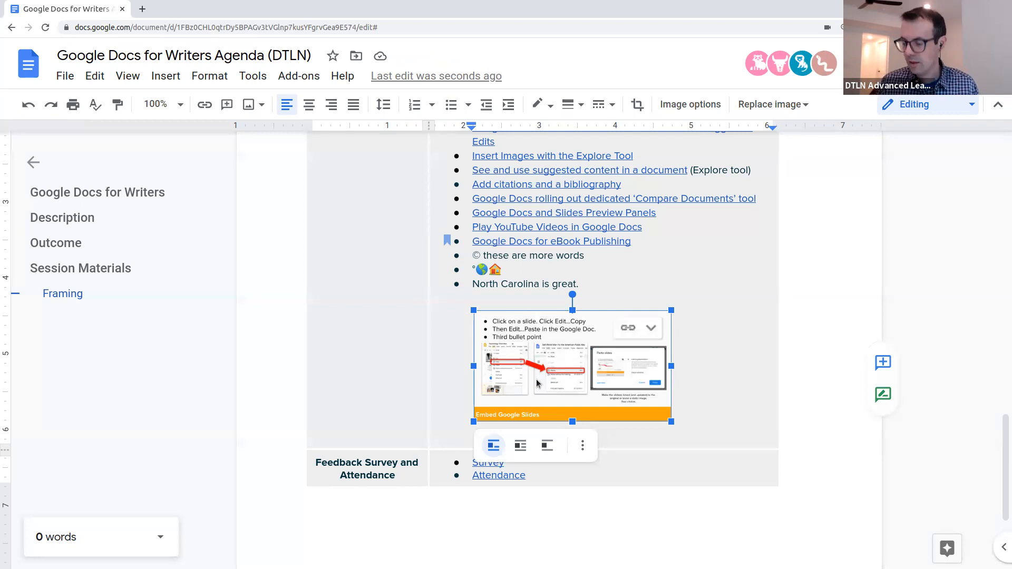
key(Delete)
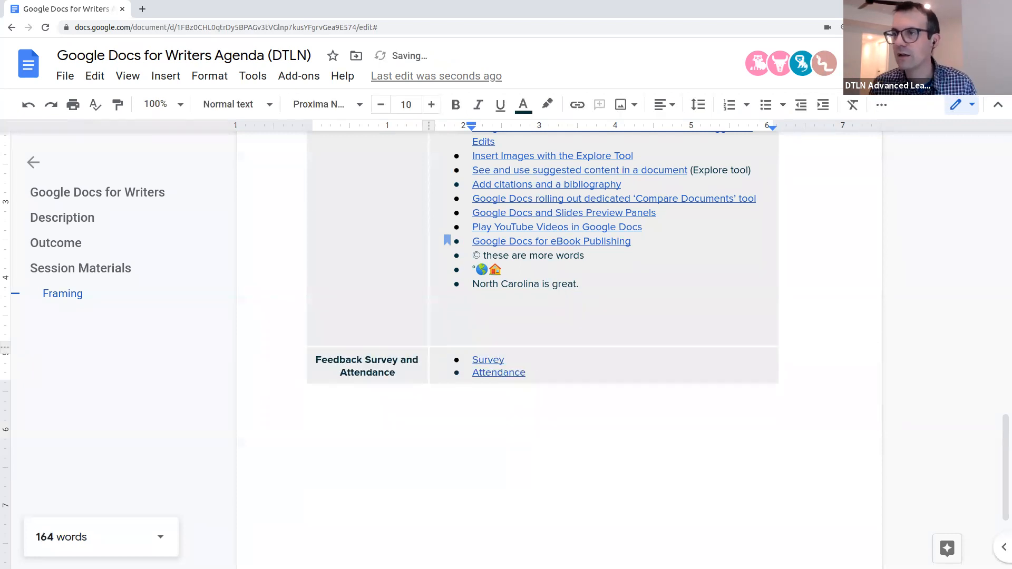
scroll(514, 242, up, 8)
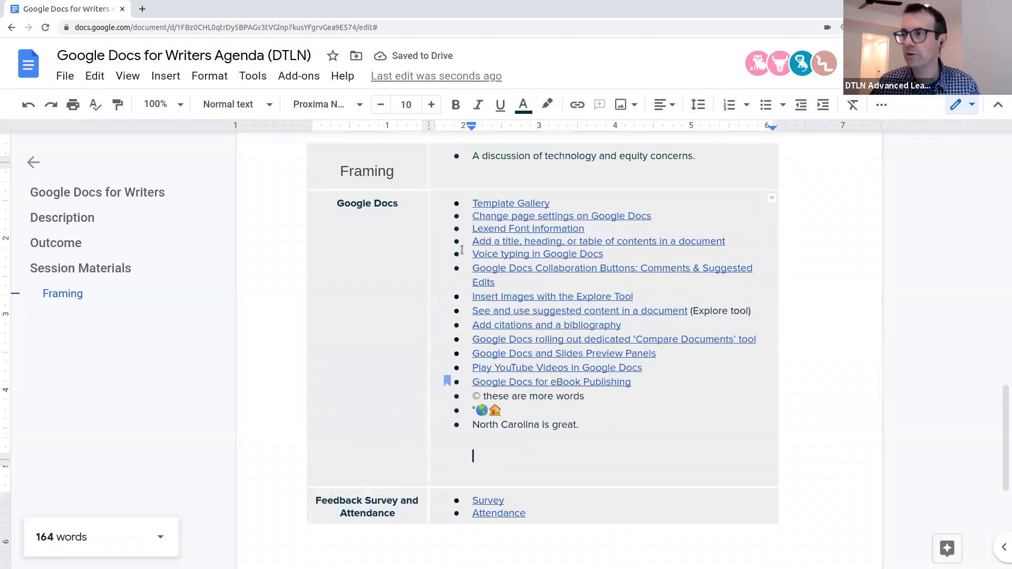
scroll(514, 242, up, 3)
click(376, 338)
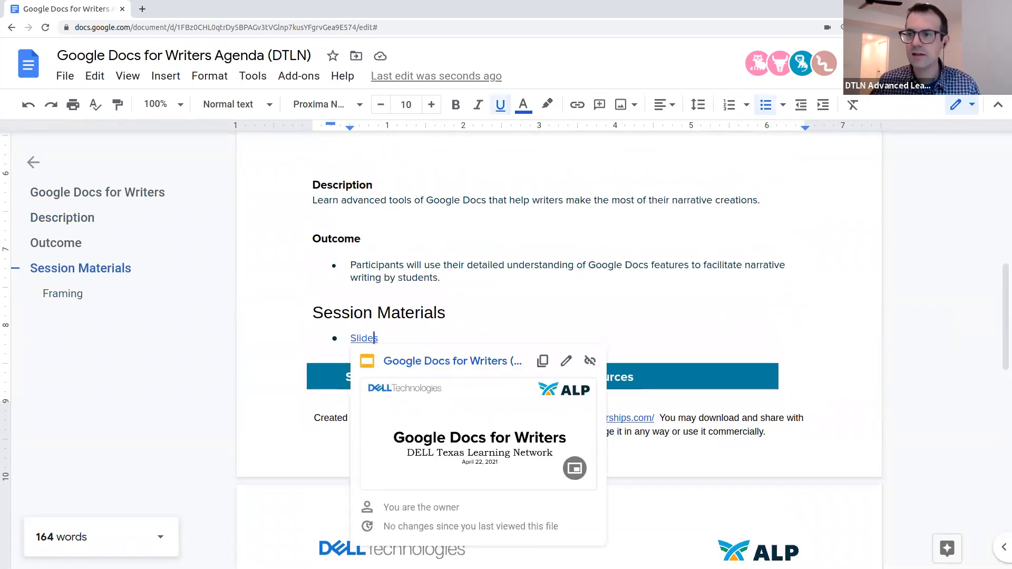
key(alt+Tab)
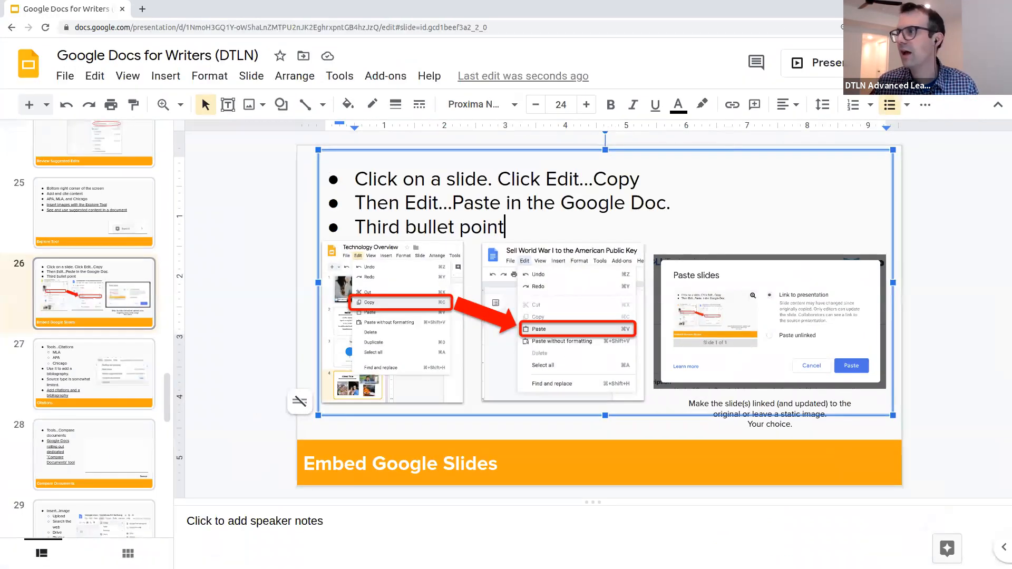
key(alt+Tab)
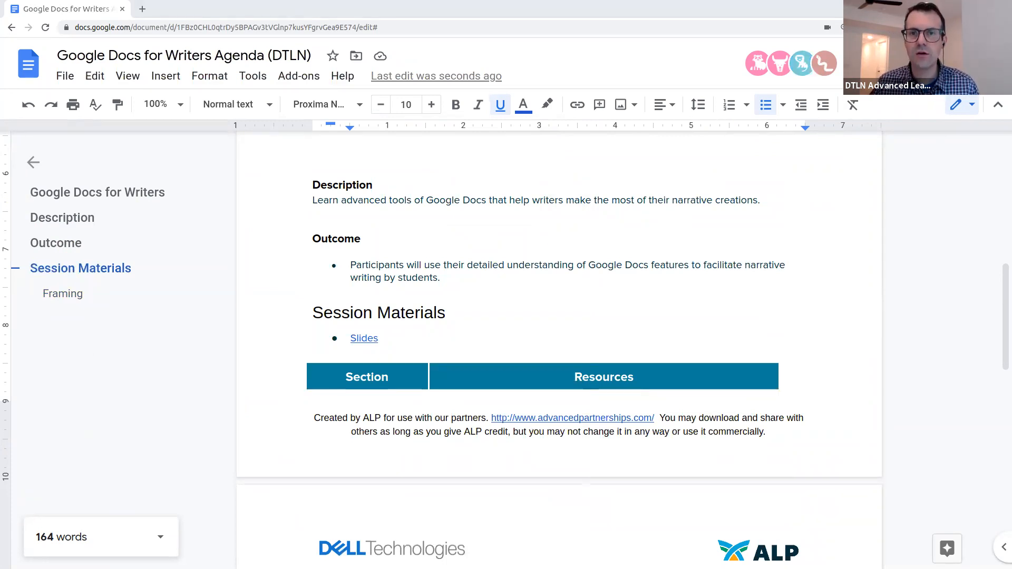
- Switch to the browser window with CNN's Earth Day 2021 conservation article and copy its web address
drag(599, 70, 641, 59)
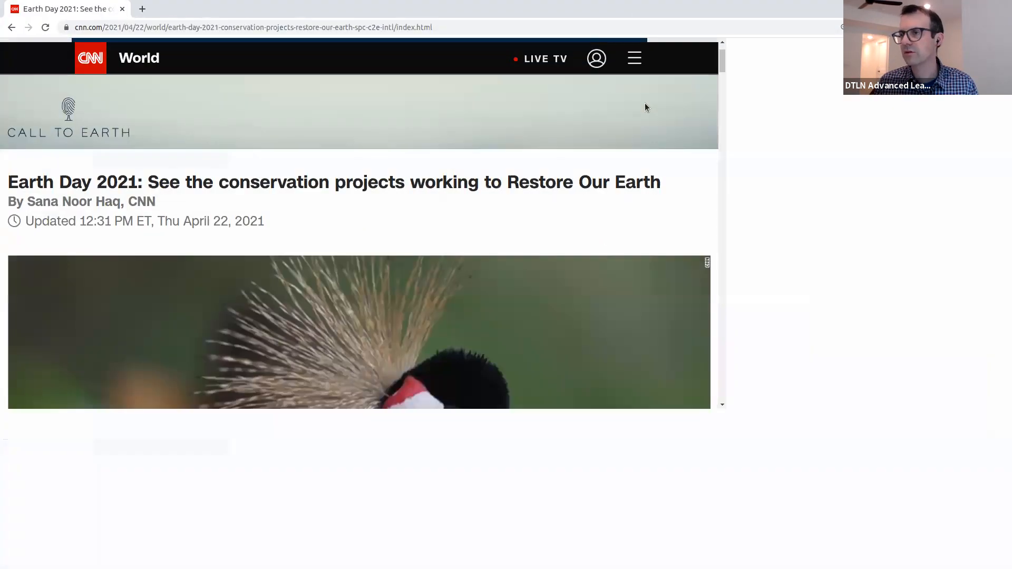
click(191, 24)
right_click(191, 24)
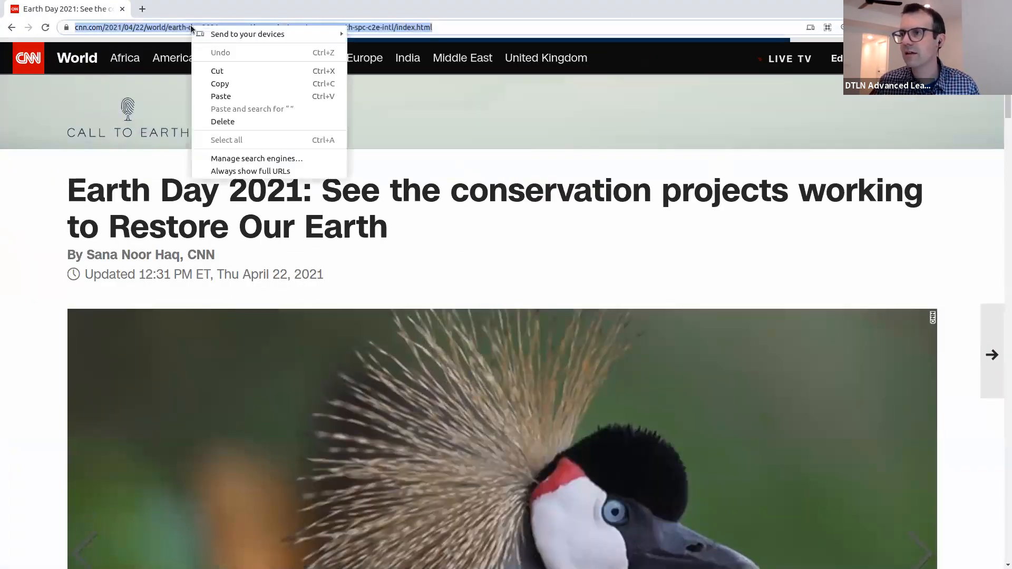
click(229, 87)
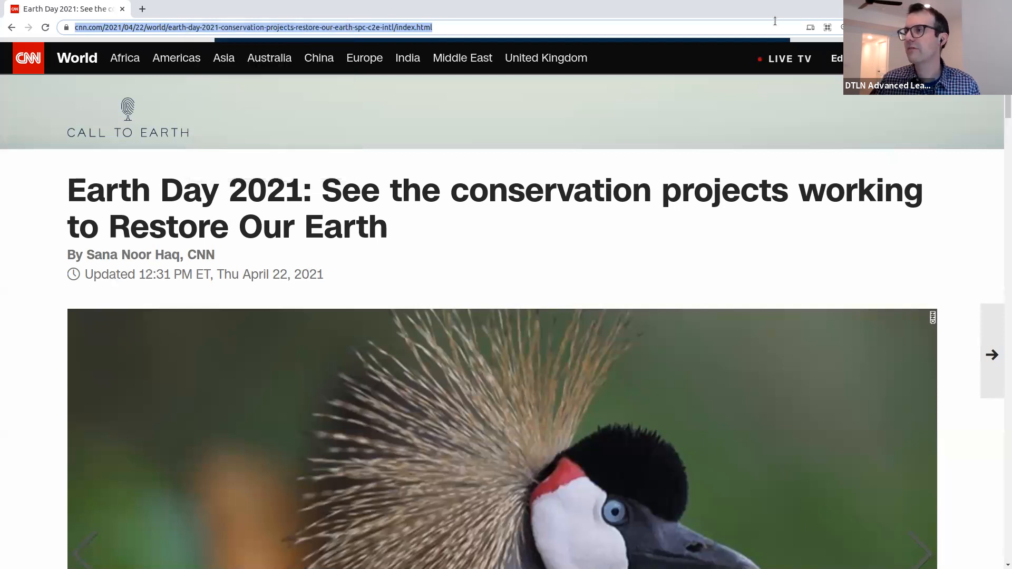
right_click(420, 28)
click(446, 81)
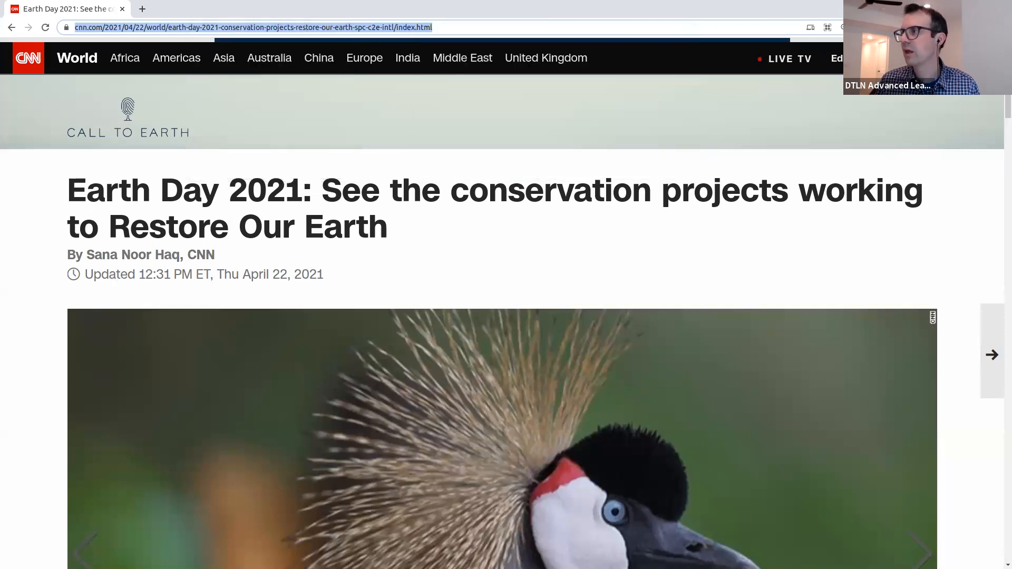
- Return to the Google Docs agenda and open Citations in MLA (8th ed.) format with the cursor after "North Carolina is great."
click(966, 9)
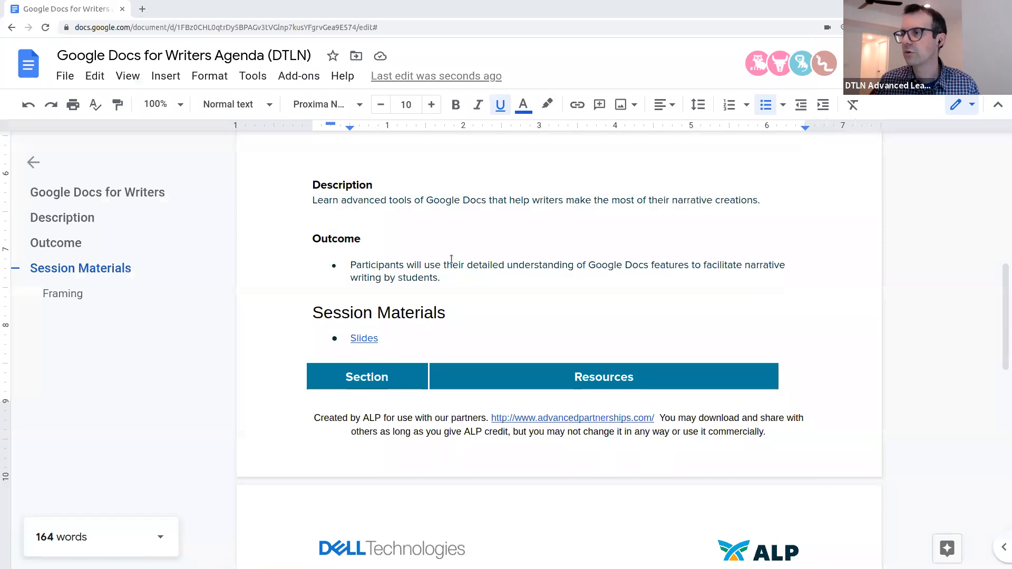
scroll(403, 282, down, 9)
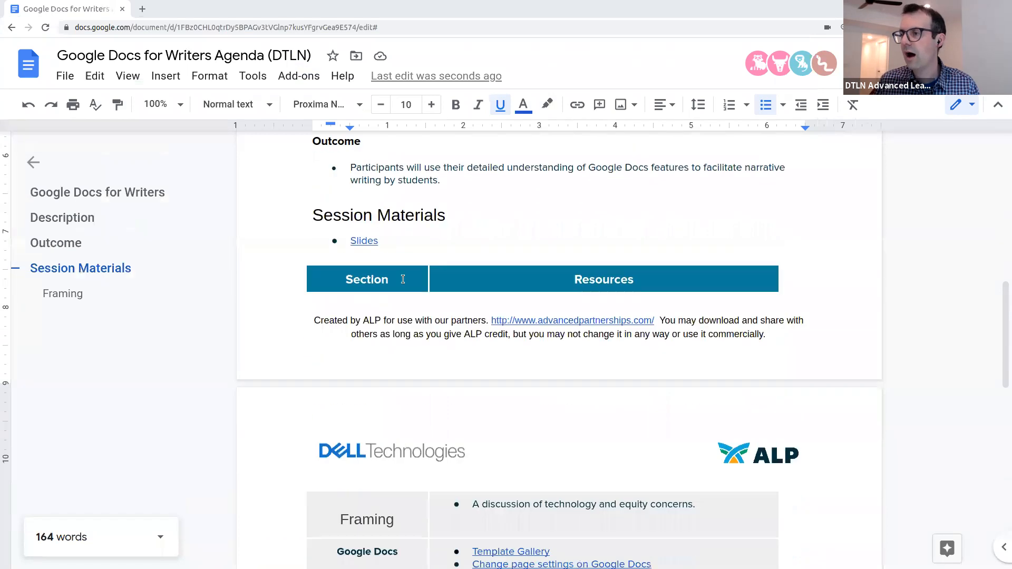
click(601, 420)
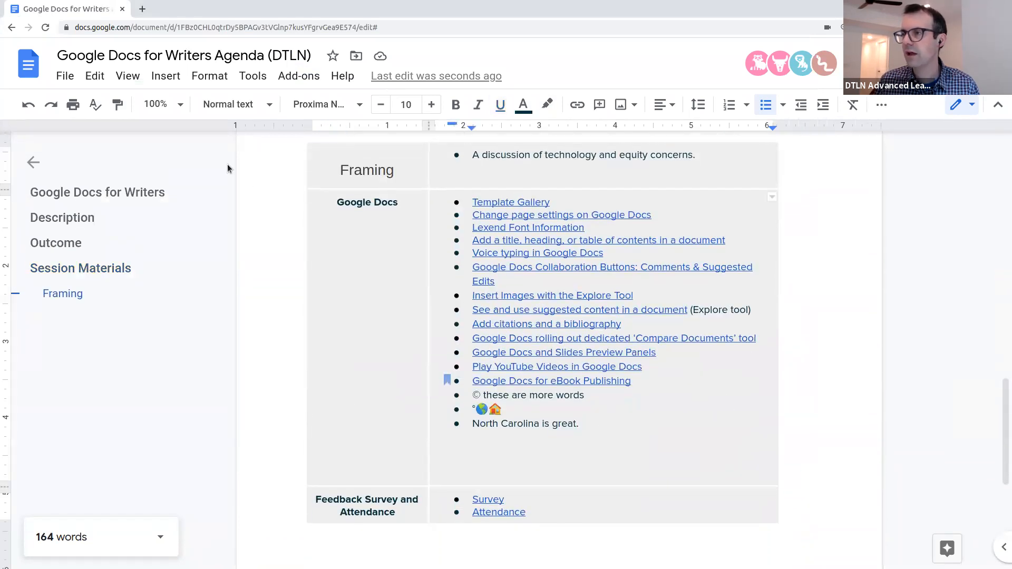
click(255, 82)
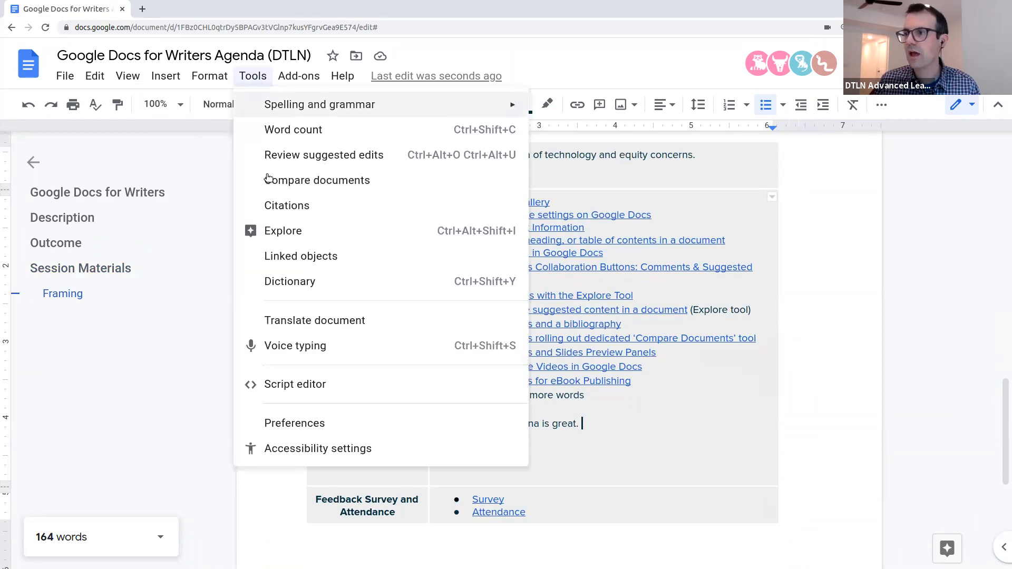
click(279, 205)
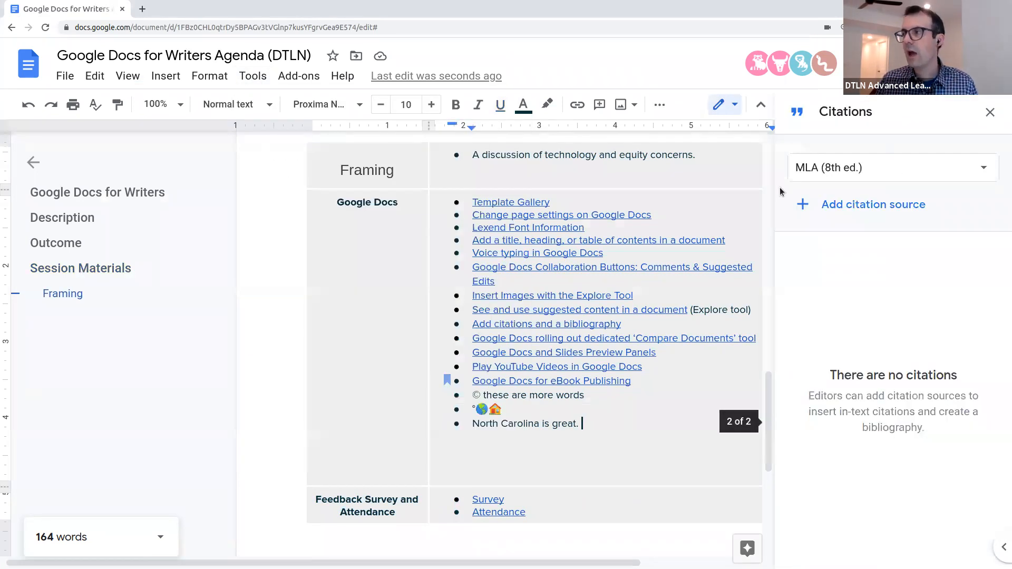
click(904, 175)
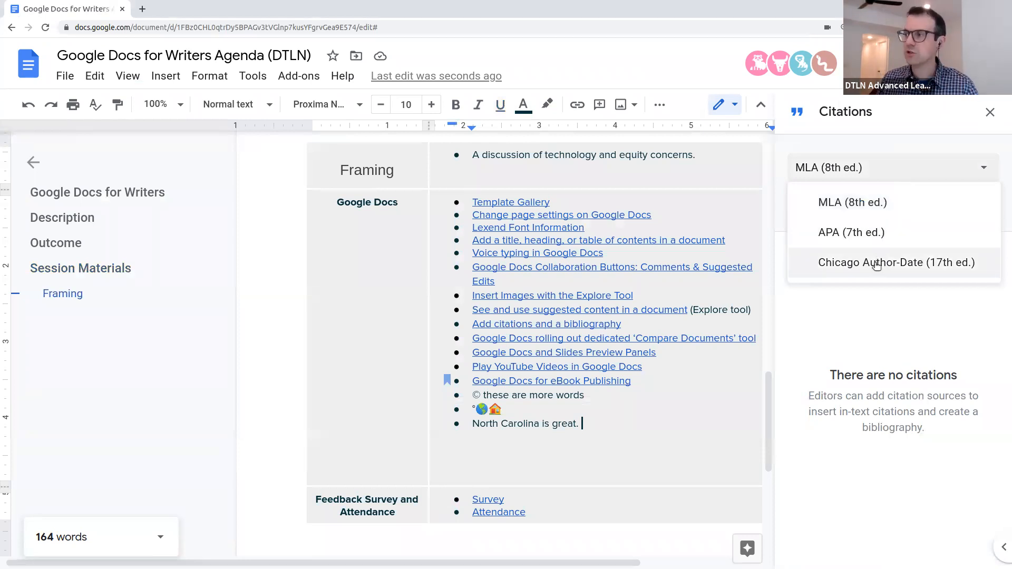
click(858, 303)
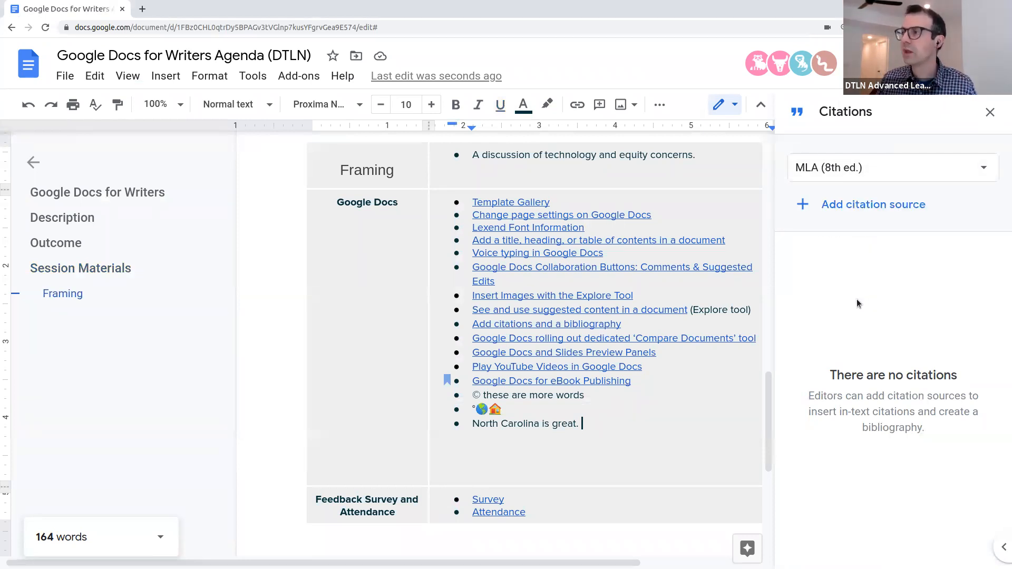
- Start a new citation source with Website as the source type
click(802, 210)
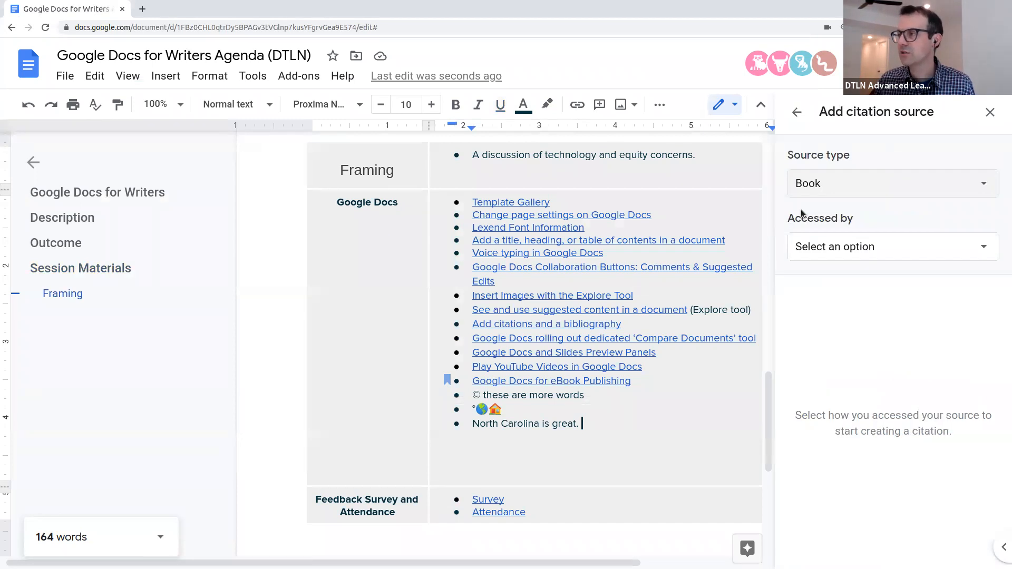
click(834, 192)
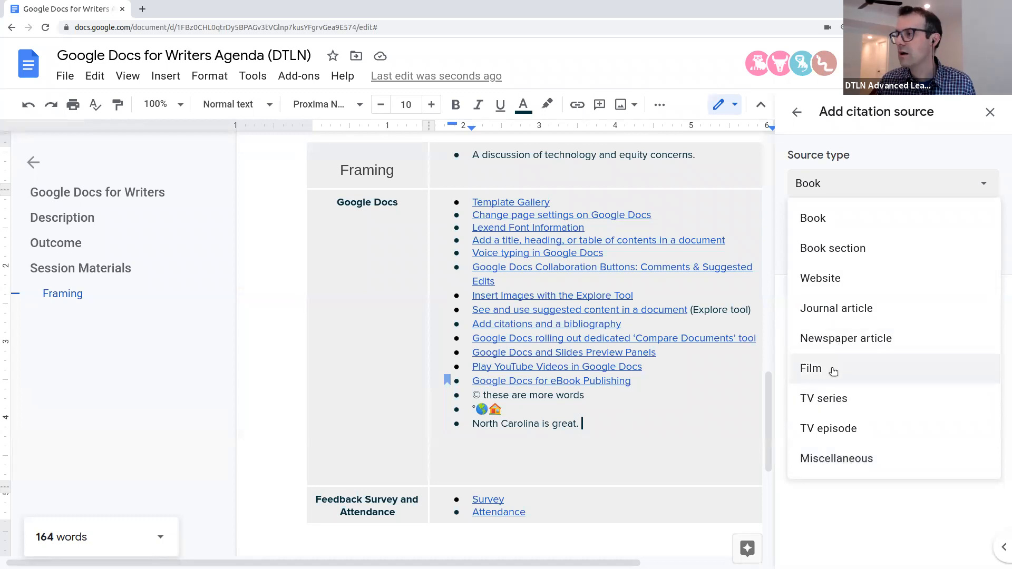
click(826, 274)
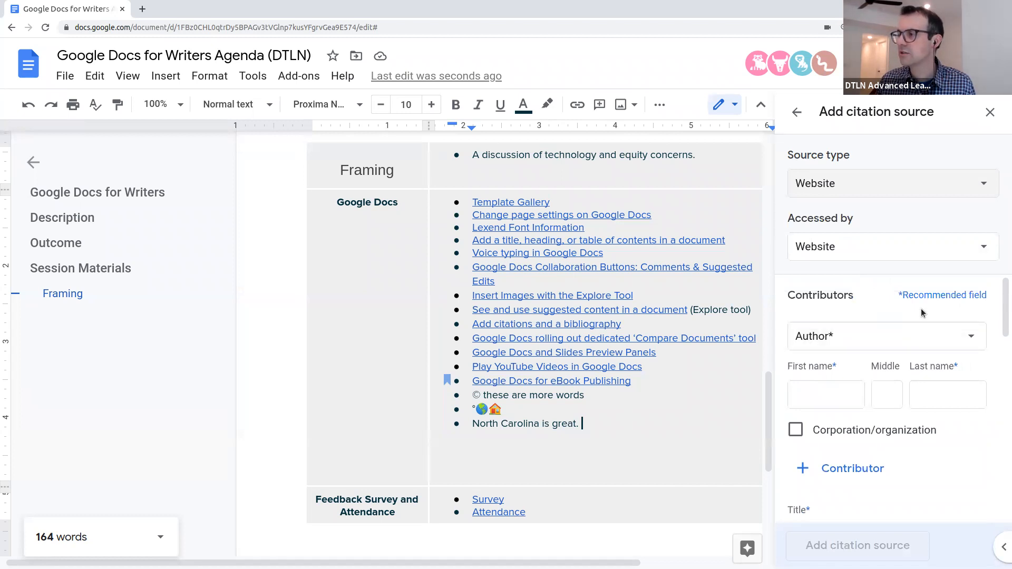
- Paste the copied CNN article address as the source's URL and add the citation source
scroll(920, 316, down, 2)
scroll(921, 320, down, 1)
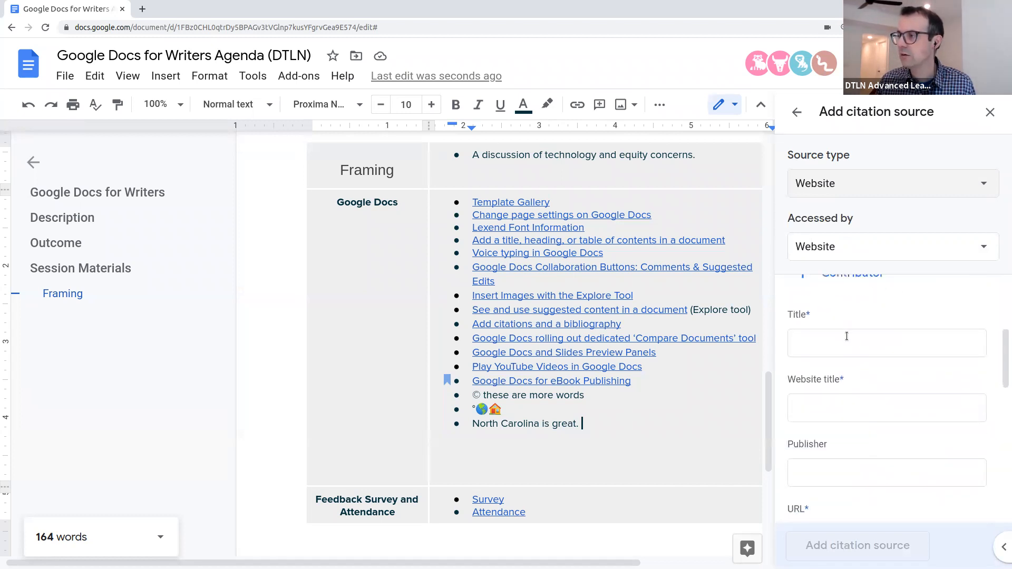
scroll(847, 336, down, 1)
scroll(841, 361, down, 1)
click(846, 398)
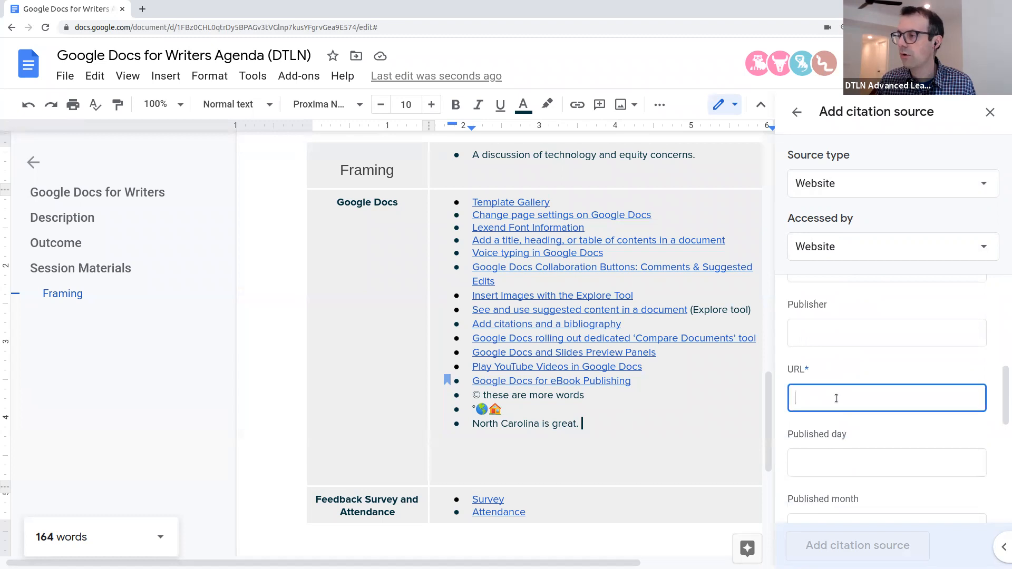
right_click(846, 398)
click(886, 295)
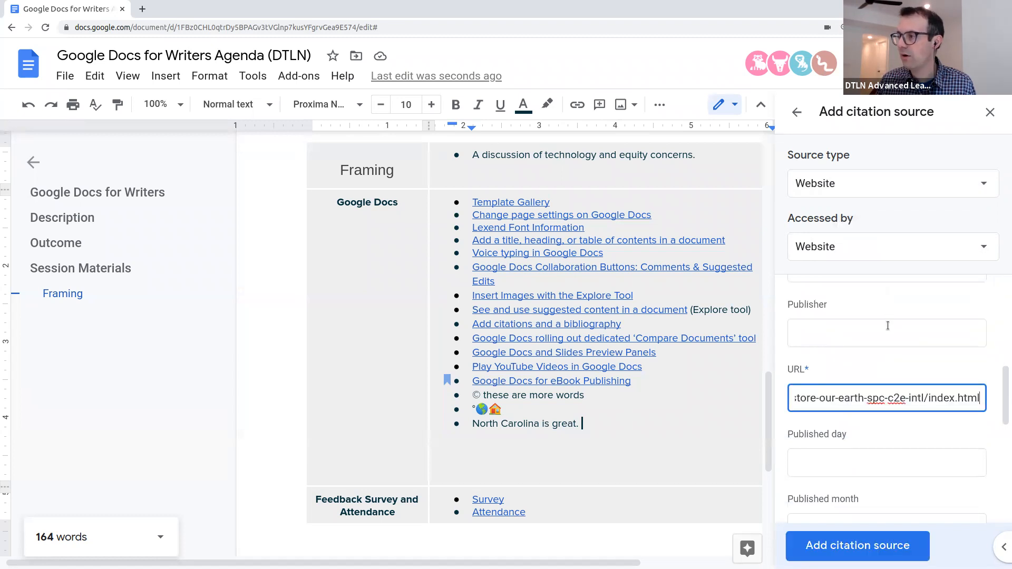
scroll(889, 369, down, 6)
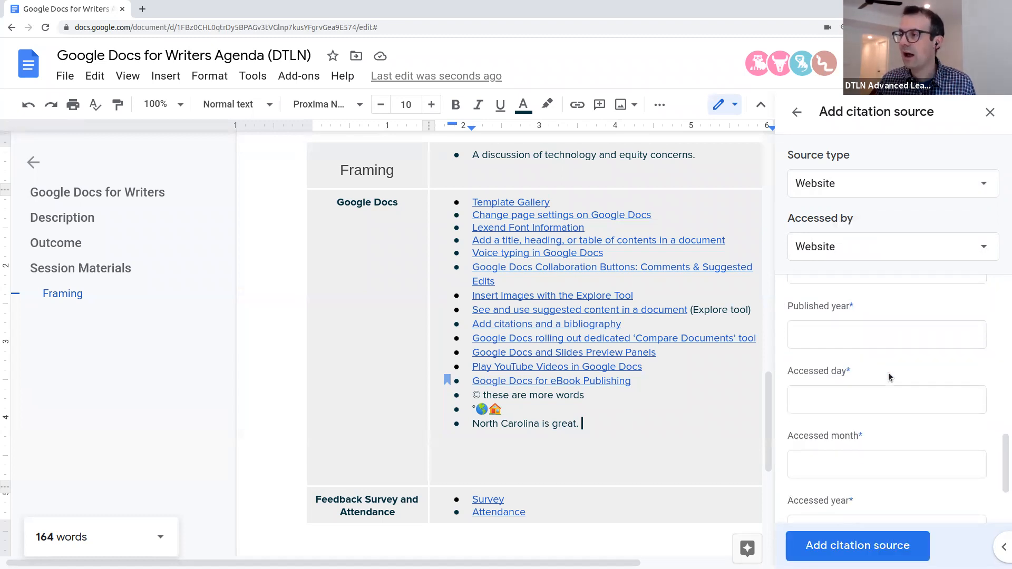
scroll(849, 328, up, 1)
scroll(839, 435, down, 2)
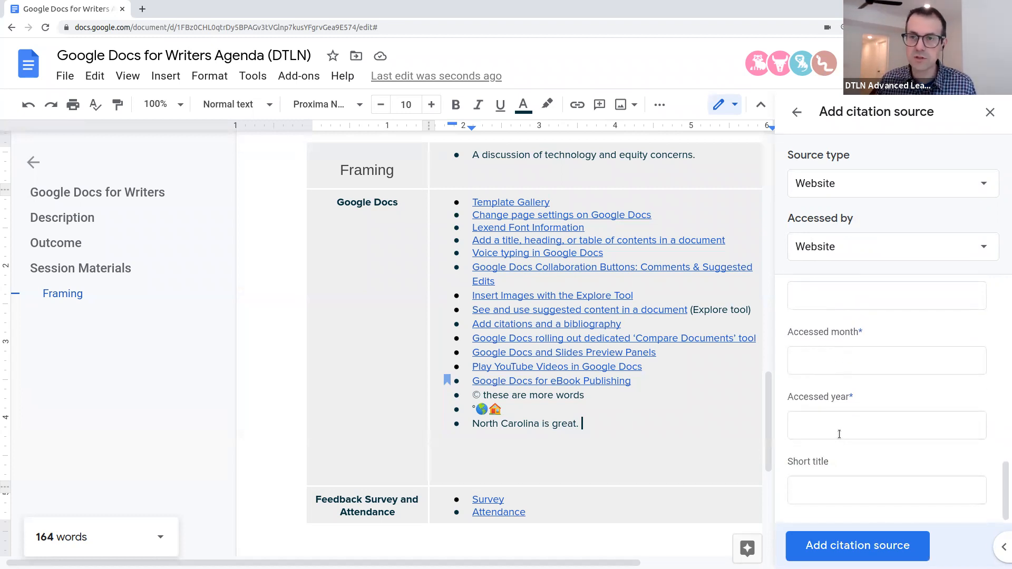
click(854, 547)
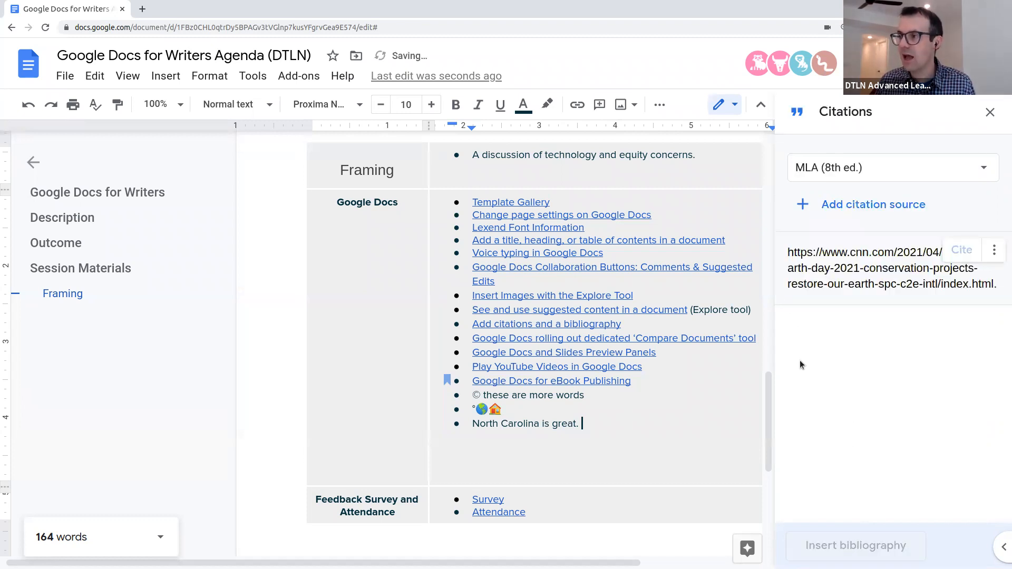
- Place the cursor after "North Carolina is great." and edit the CNN citation source to have the website title "CNN"
click(562, 423)
click(567, 425)
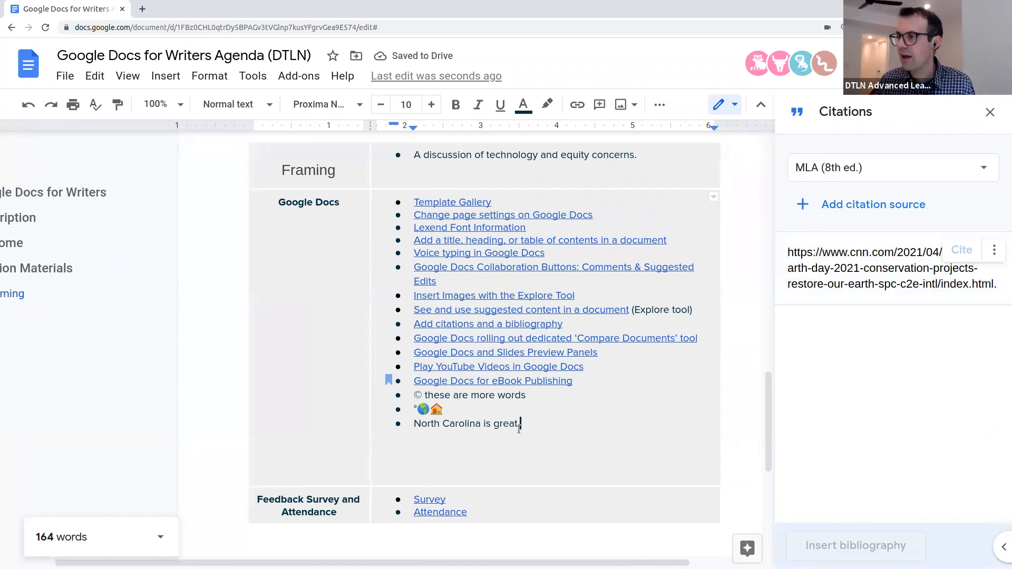
click(994, 250)
click(967, 275)
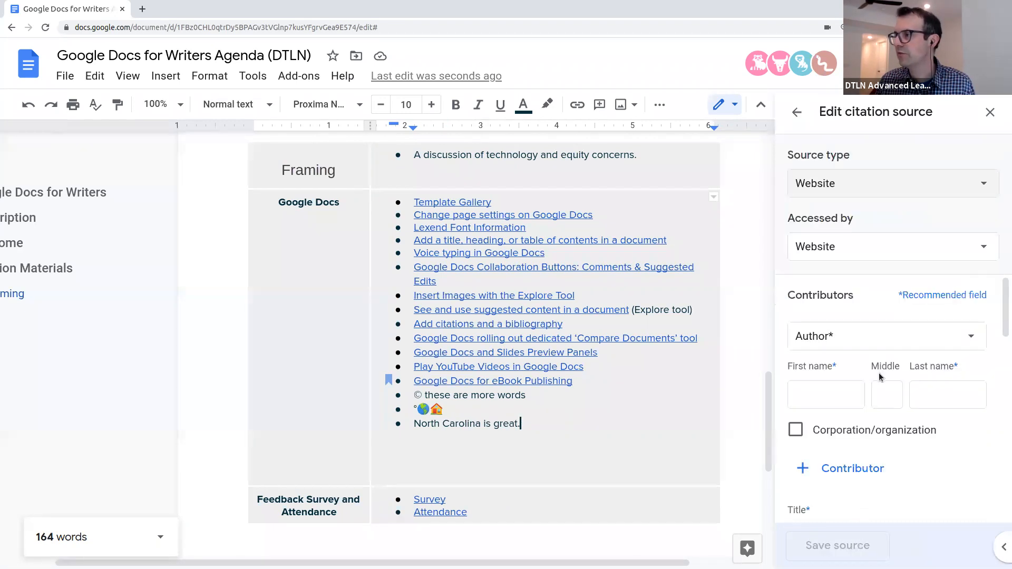
scroll(864, 373, down, 3)
click(851, 369)
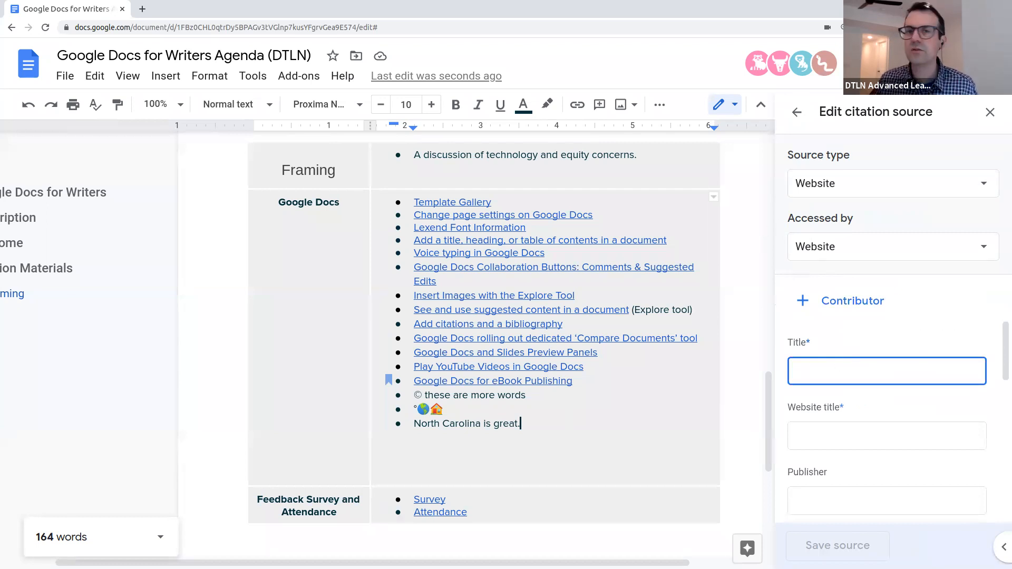
click(835, 431)
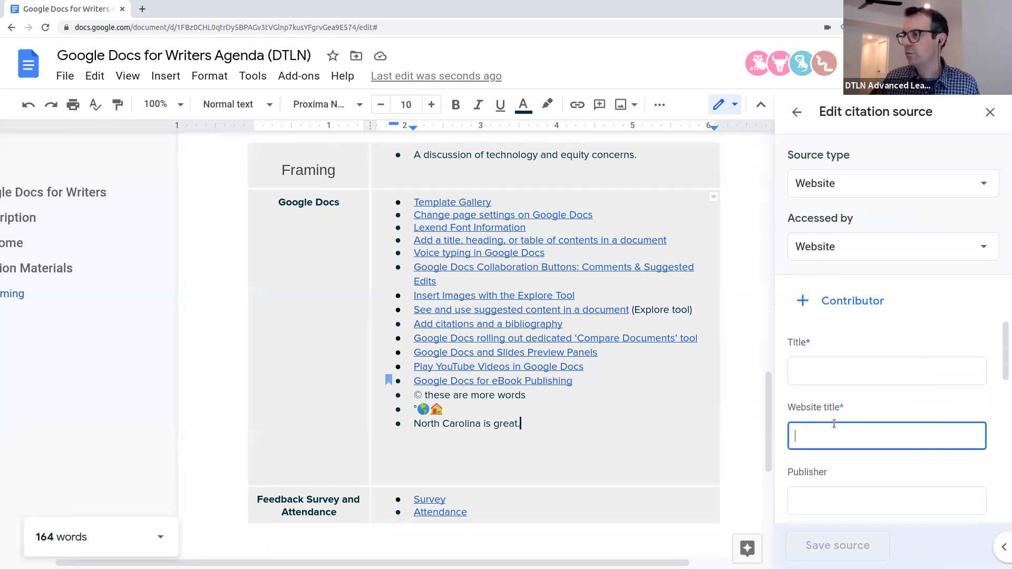
text(CNN)
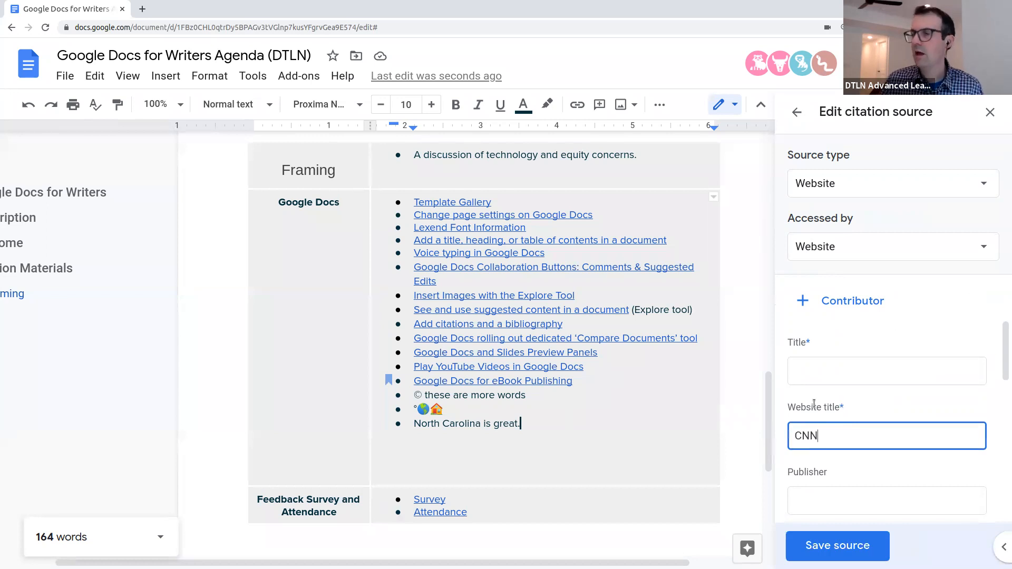
- Copy the headline from the CNN article window, paste it as the citation source's title, and save the source
key(alt+Tab)
drag(448, 235, 42, 201)
right_click(138, 209)
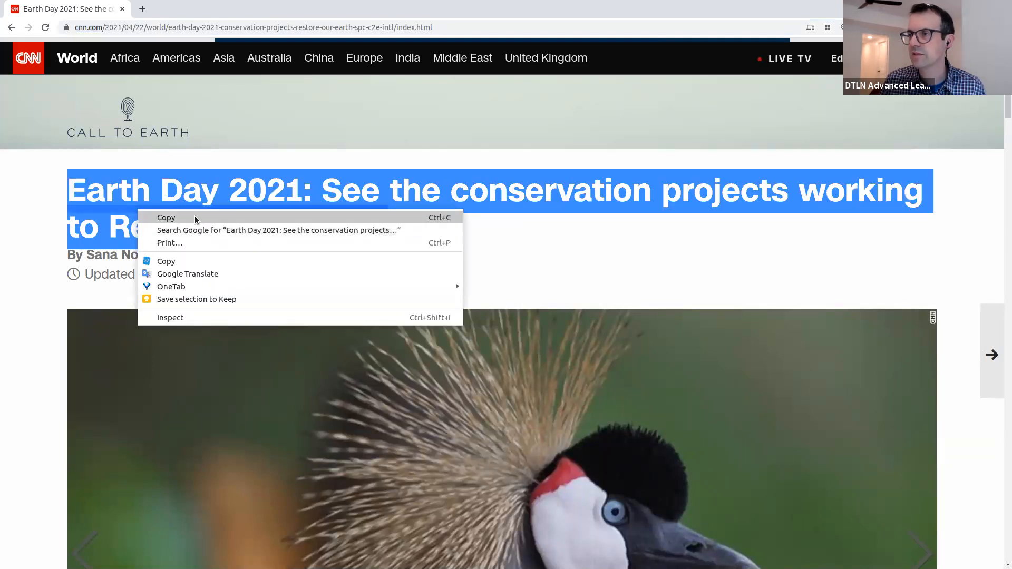
click(196, 218)
key(alt+Tab)
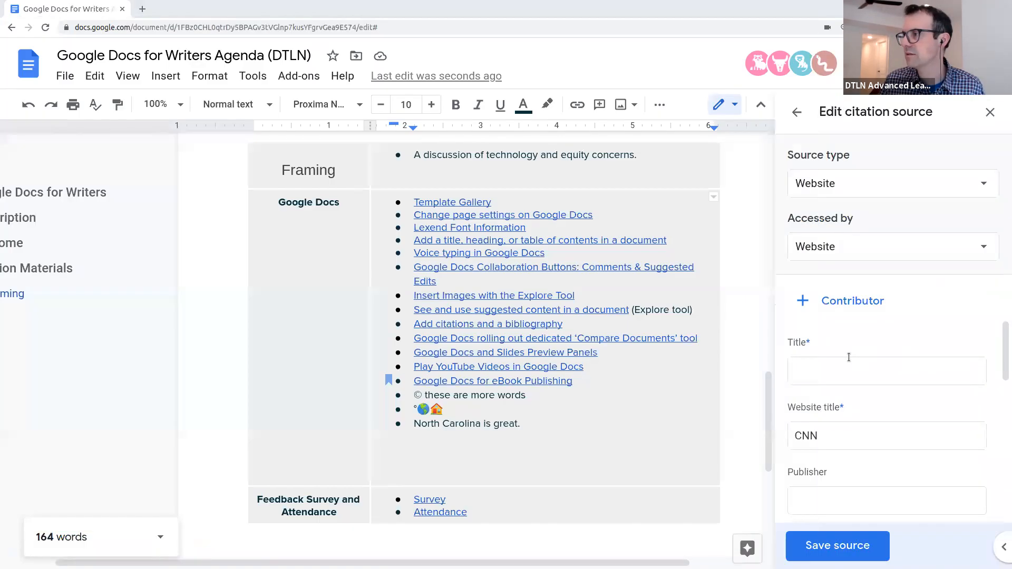
right_click(849, 371)
click(874, 432)
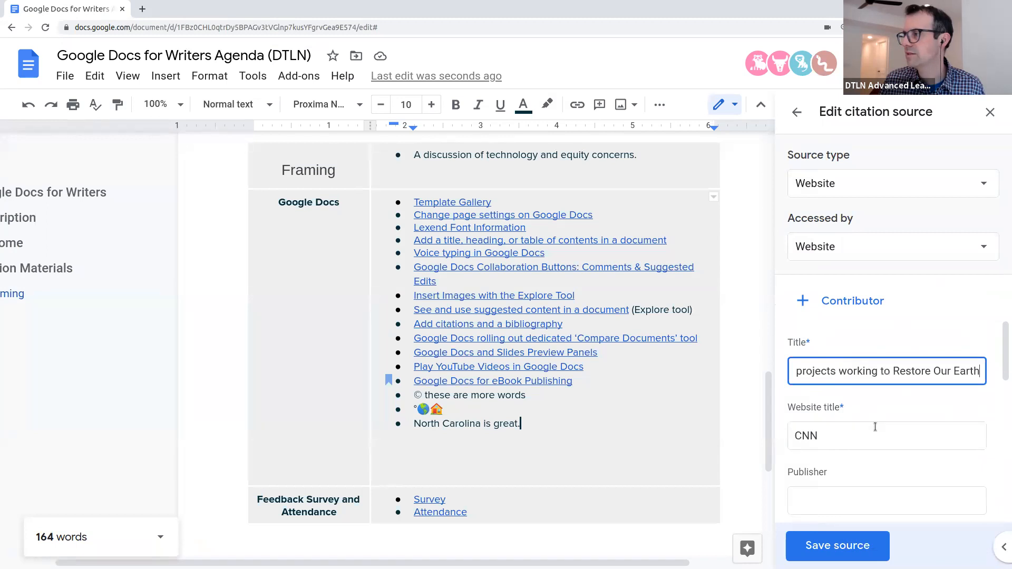
click(863, 542)
- Insert the source's in-text citation after "North Carolina is great." in MLA (8th ed.) and again in APA (7th ed.) format
mouse_move(843, 293)
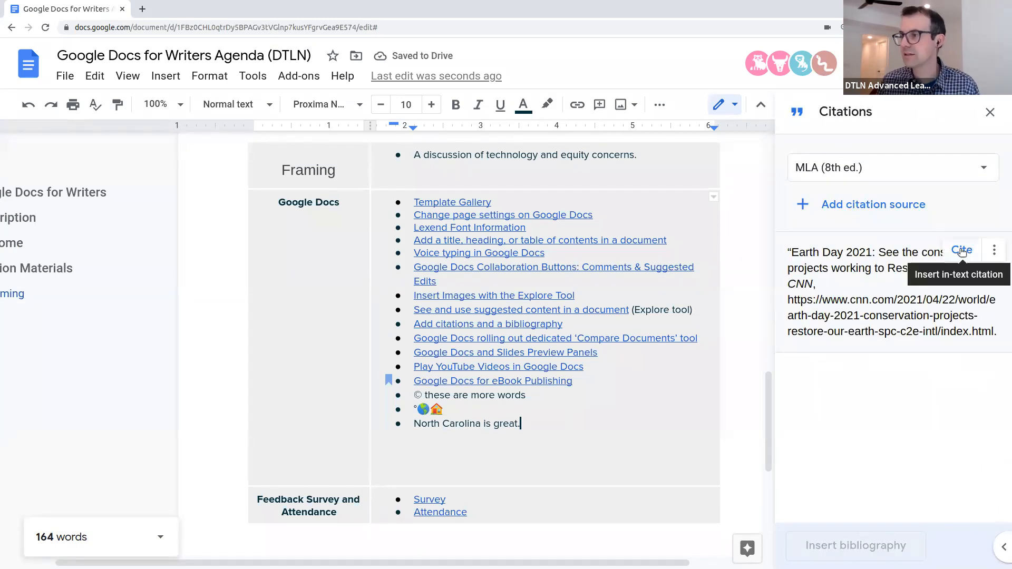
click(962, 250)
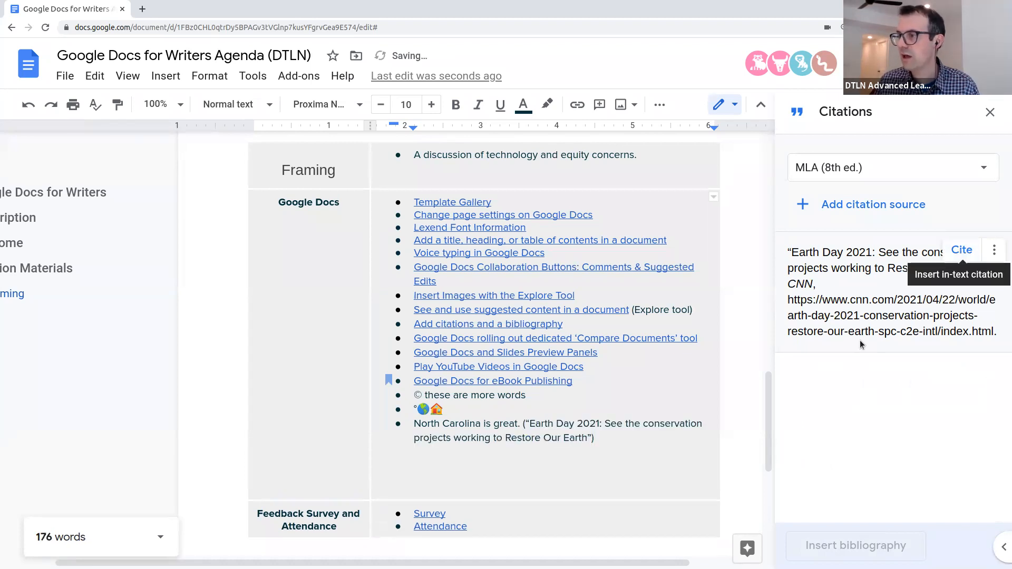
click(866, 168)
click(864, 232)
mouse_move(940, 265)
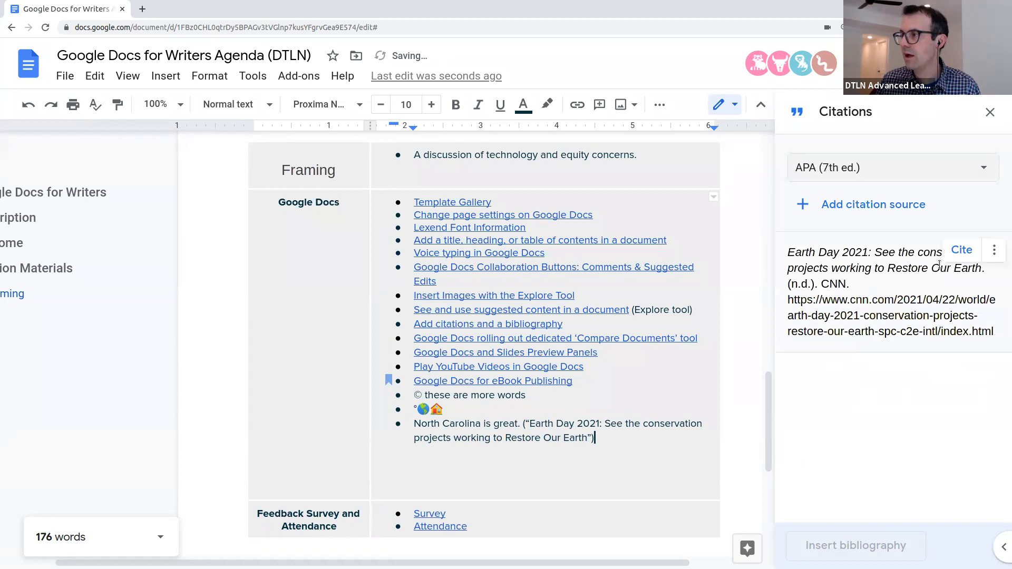
click(961, 251)
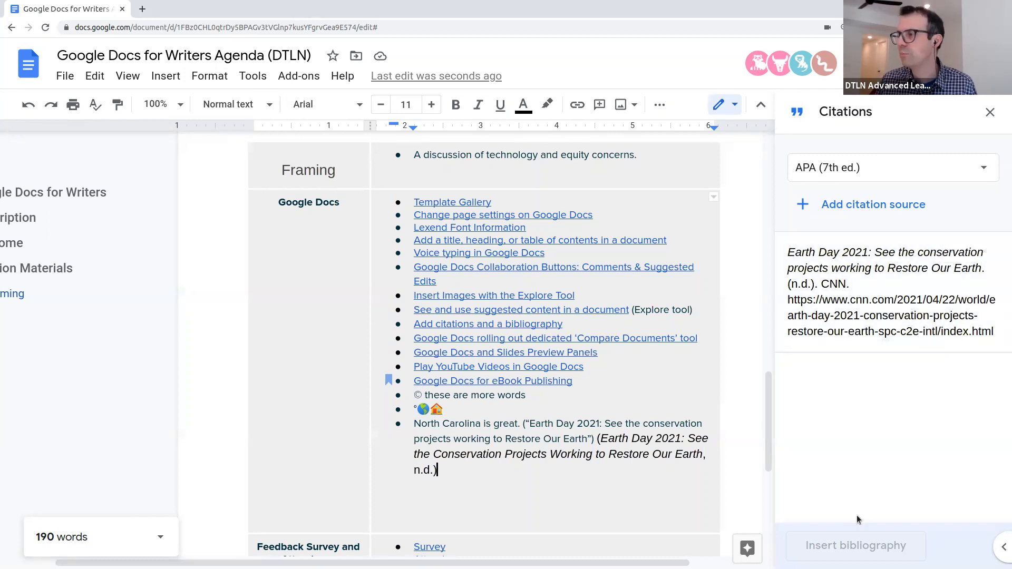
- Open Compare documents, browse the recent Drive files for a comparison document, and cancel without comparing
scroll(635, 491, down, 6)
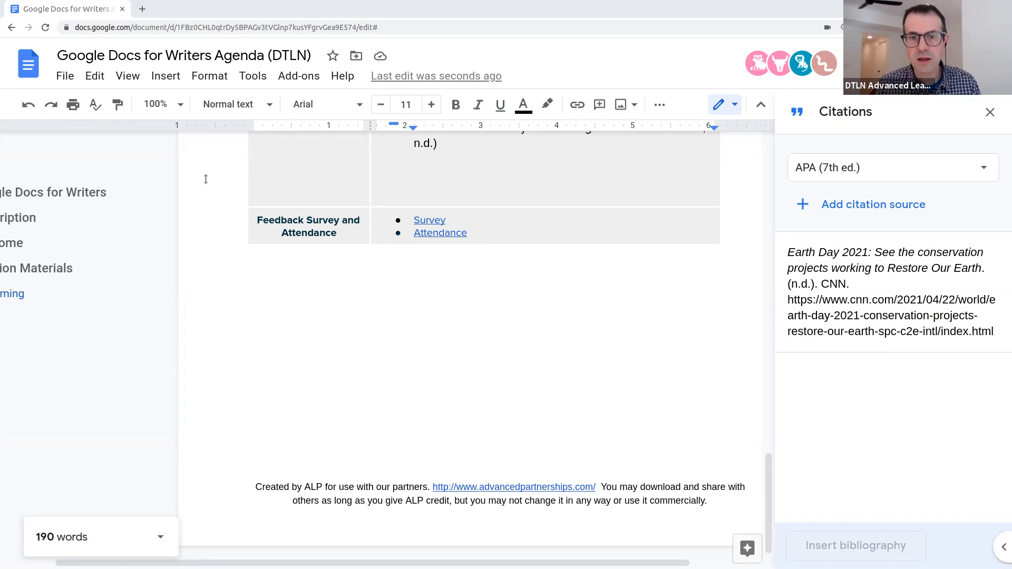
click(246, 78)
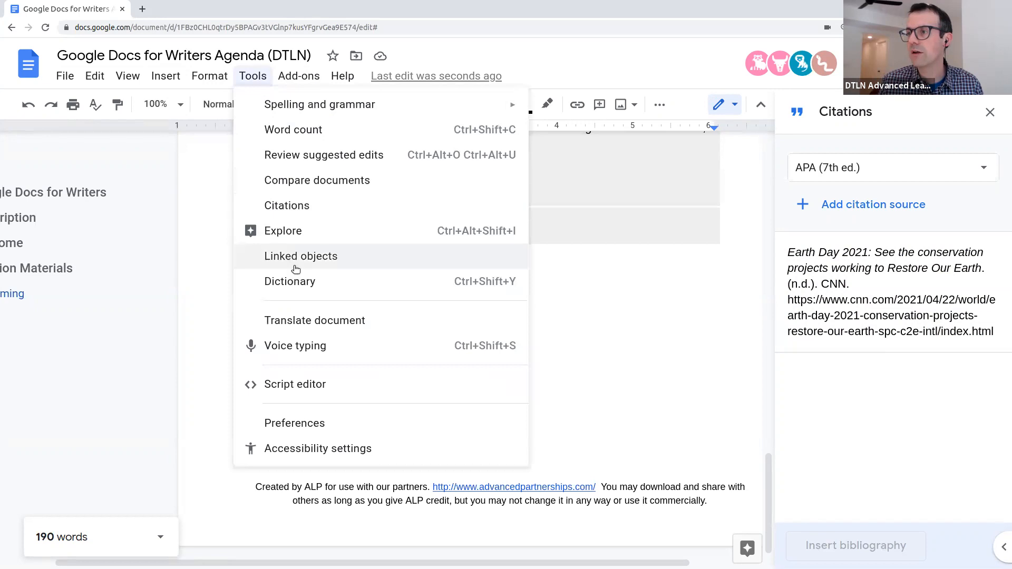
click(301, 187)
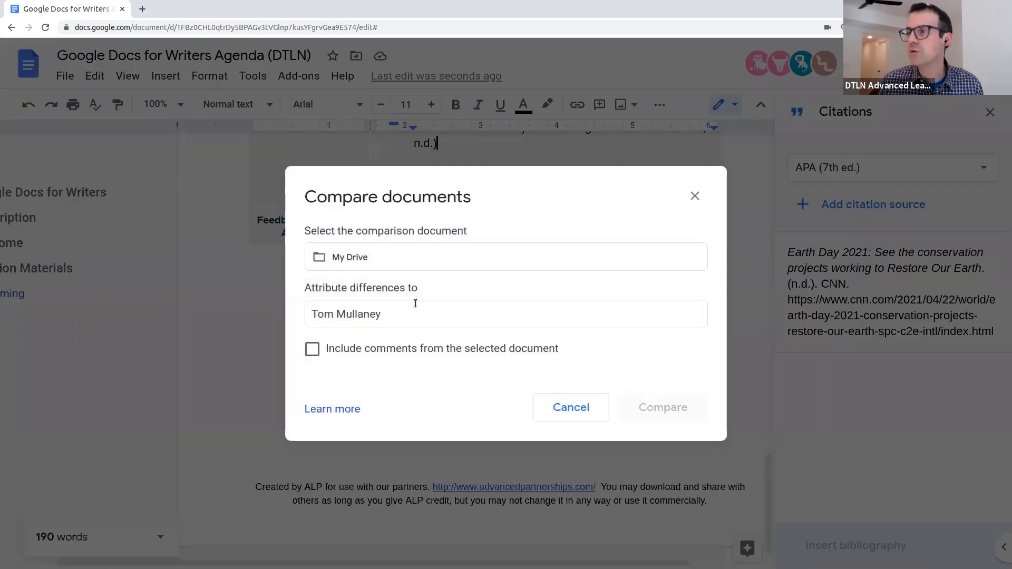
click(408, 262)
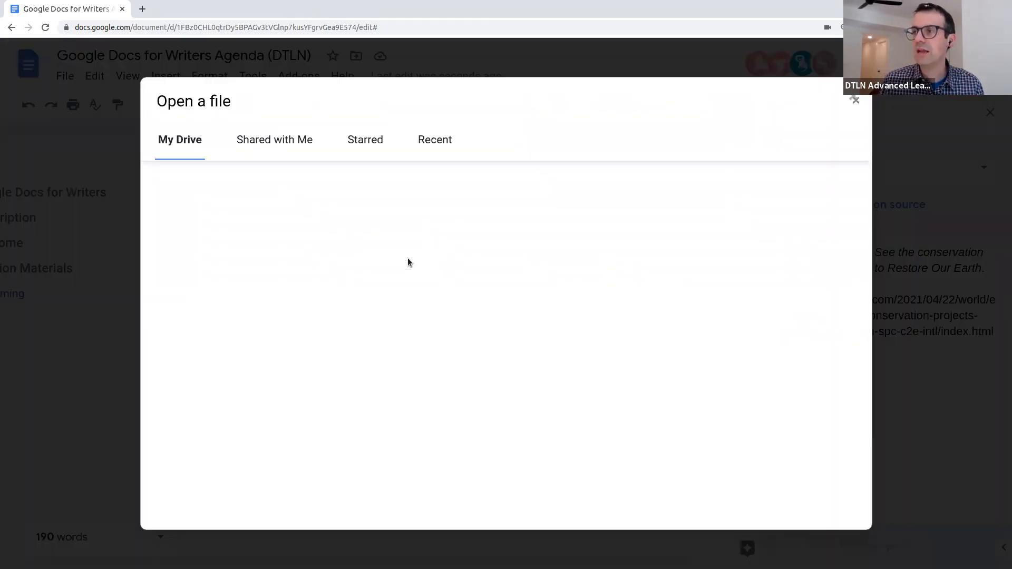
click(433, 141)
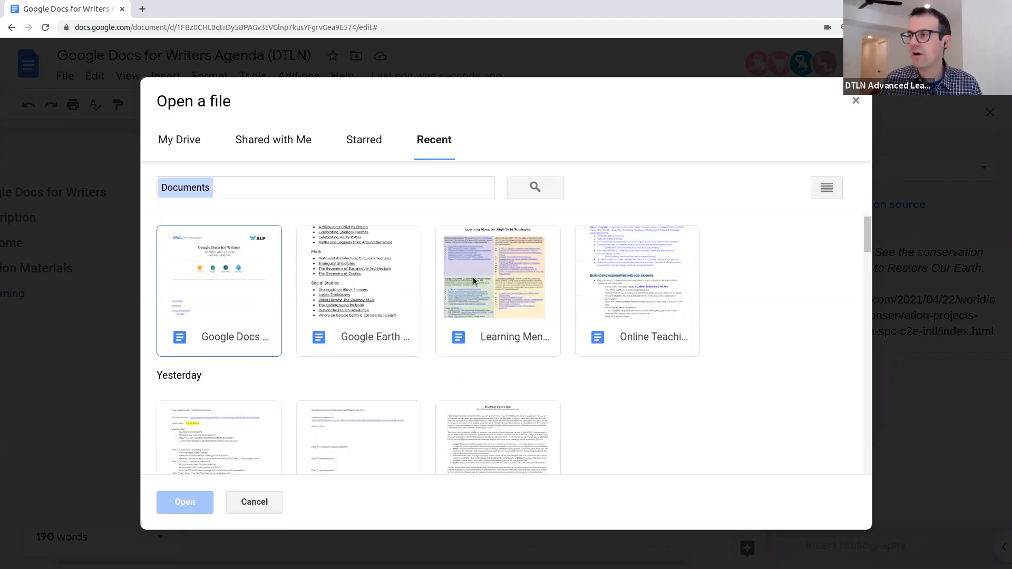
scroll(593, 308, down, 5)
scroll(592, 304, up, 2)
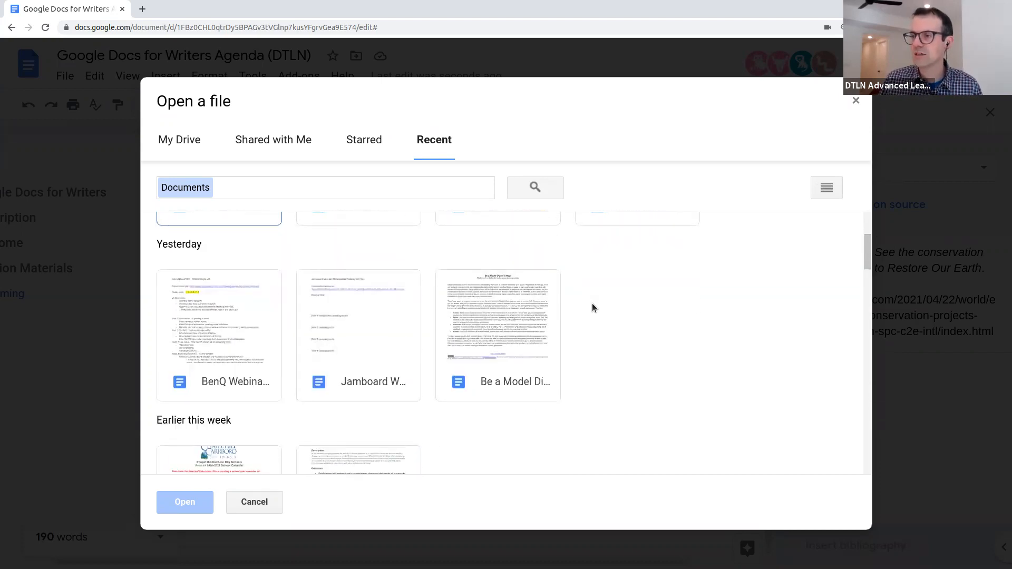
click(856, 100)
click(551, 405)
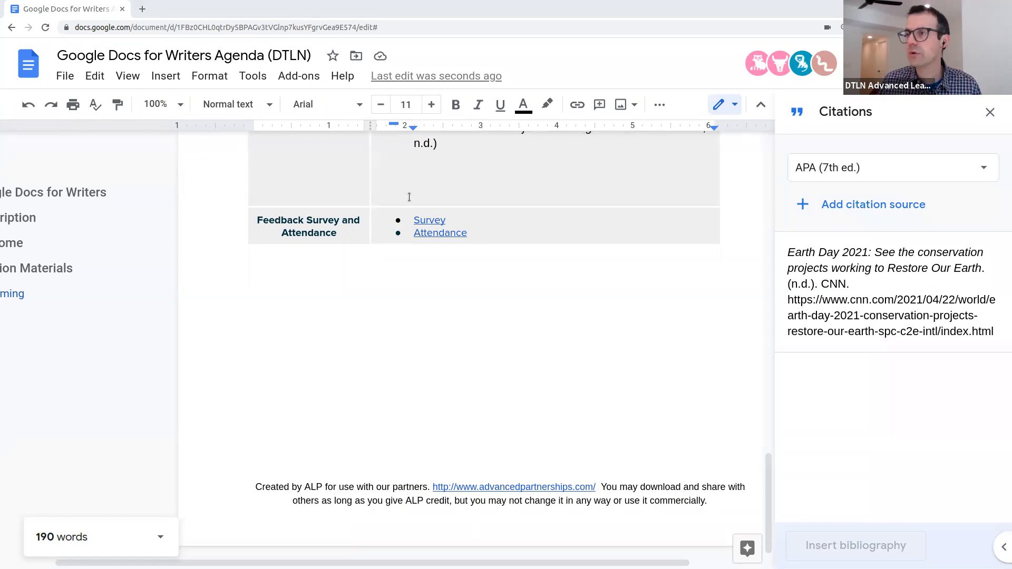
click(167, 80)
mouse_move(174, 104)
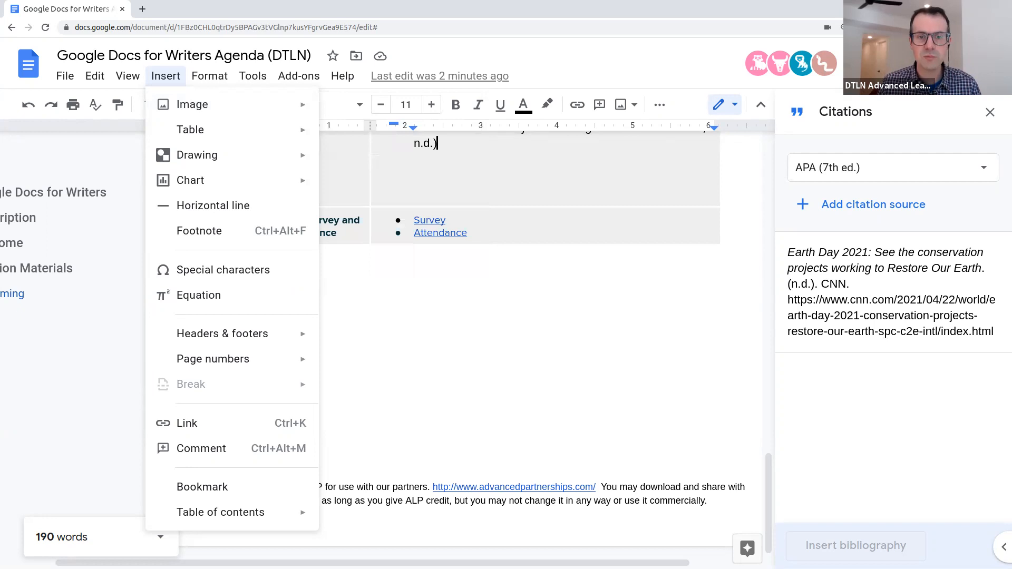
key(Escape)
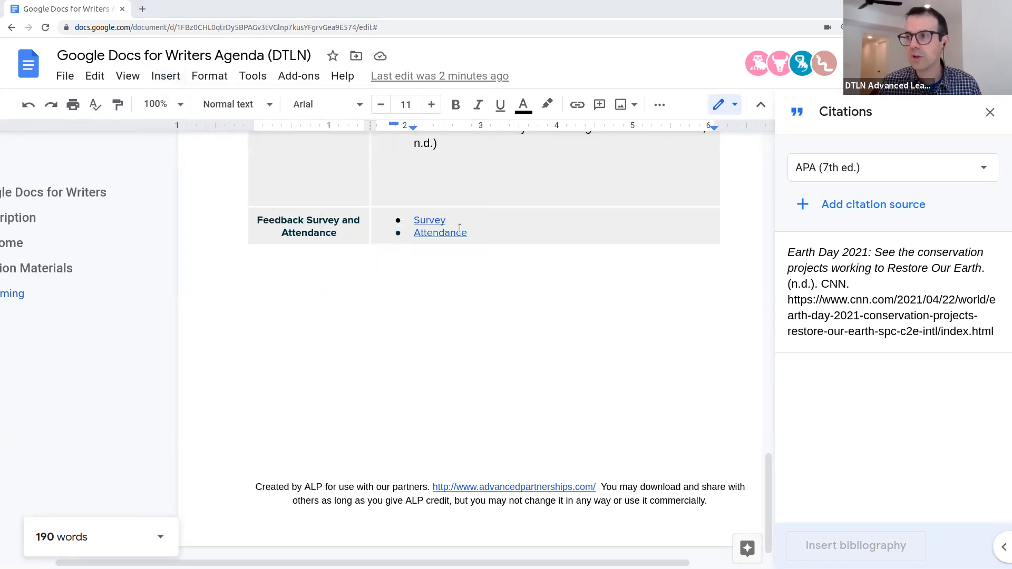
scroll(466, 260, up, 4)
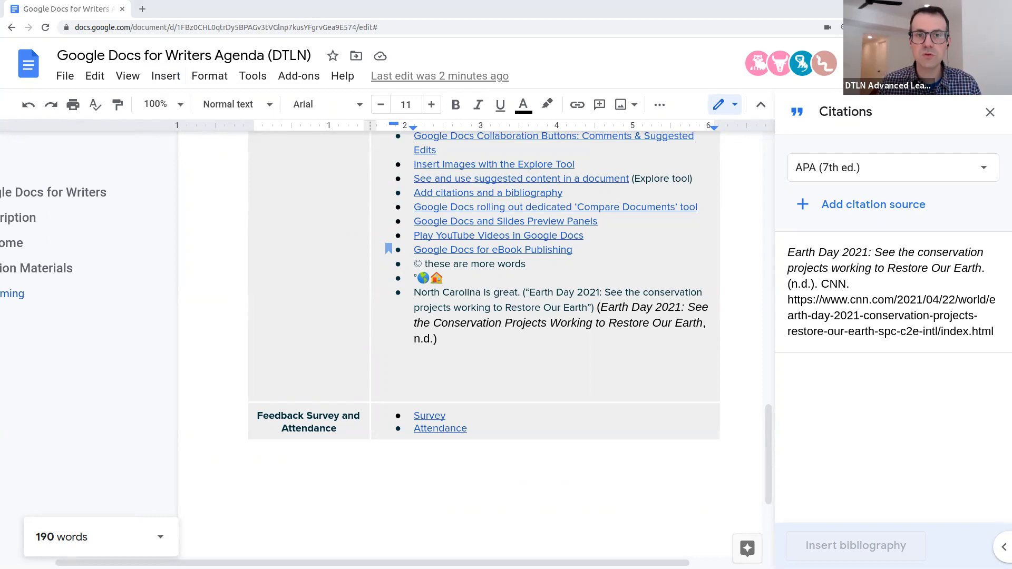
- Switch to the Google Docs for Writers (DTLN) presentation window, copy its sharing link, and put the window away again
drag(0, 137, 780, 78)
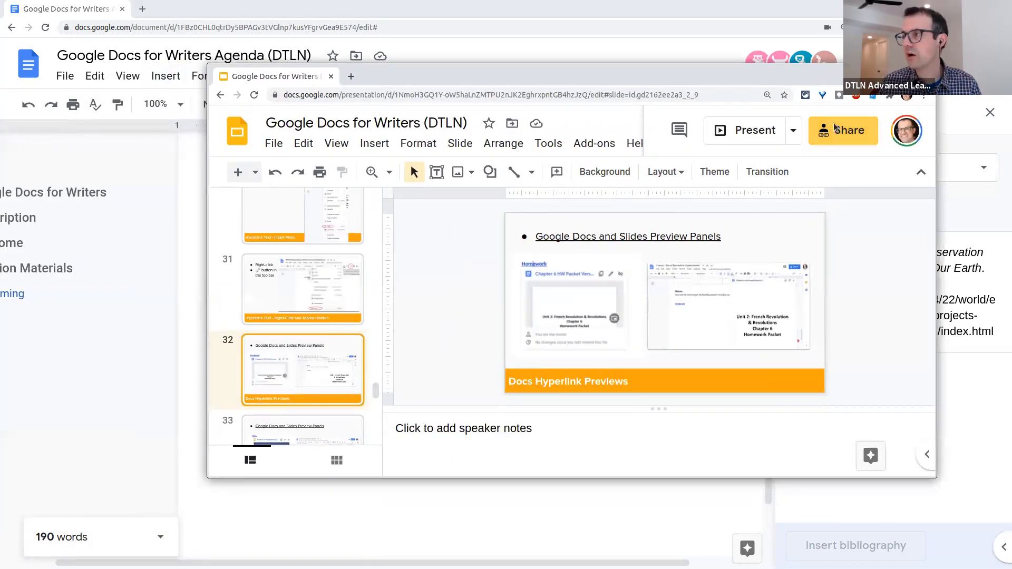
click(835, 126)
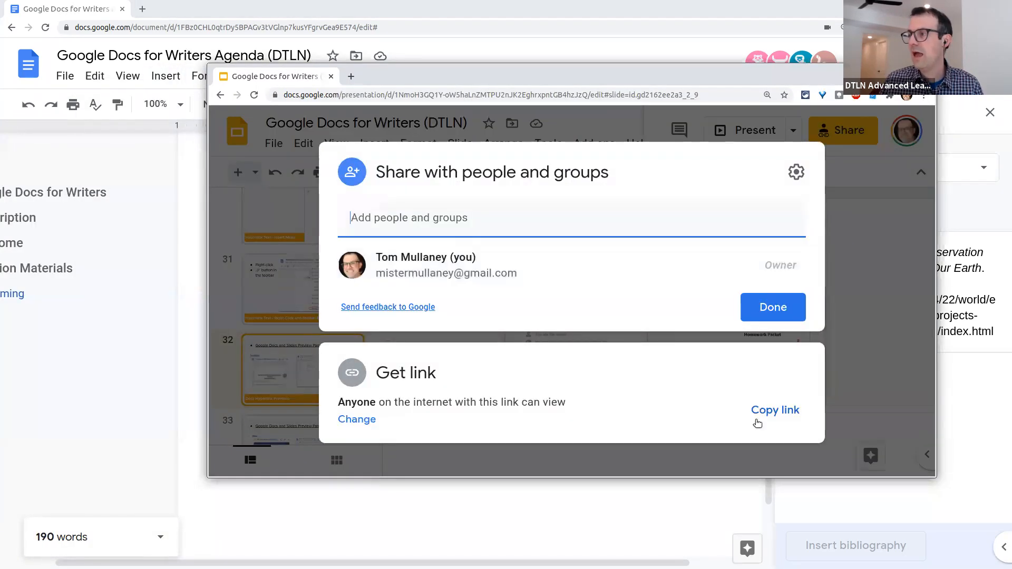
click(774, 414)
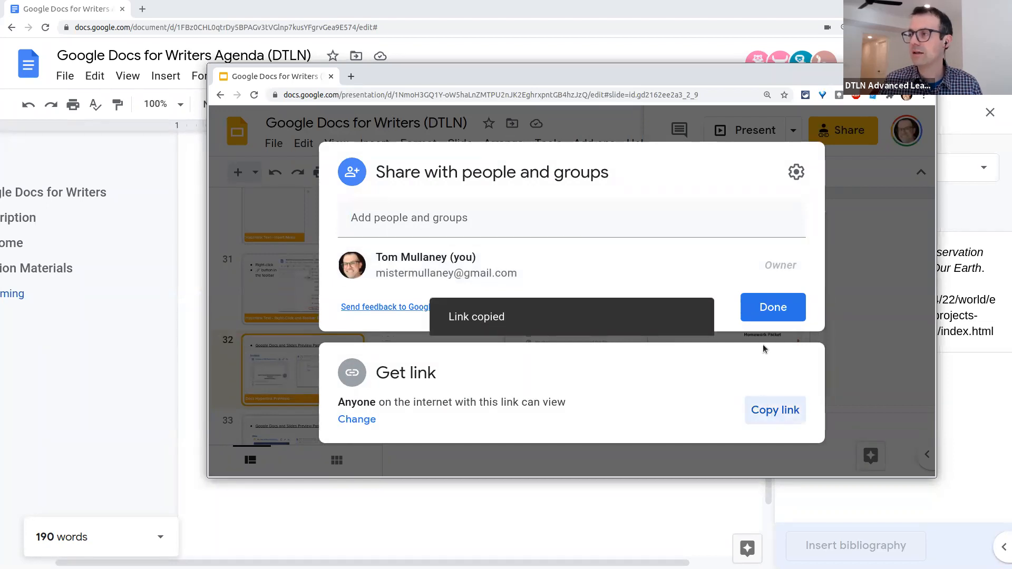
click(773, 308)
drag(521, 78, 0, 180)
- Close the Citations panel and open the preview of the Slides link under Session Materials
click(990, 112)
scroll(573, 280, up, 12)
scroll(548, 289, down, 1)
scroll(375, 286, down, 1)
click(365, 235)
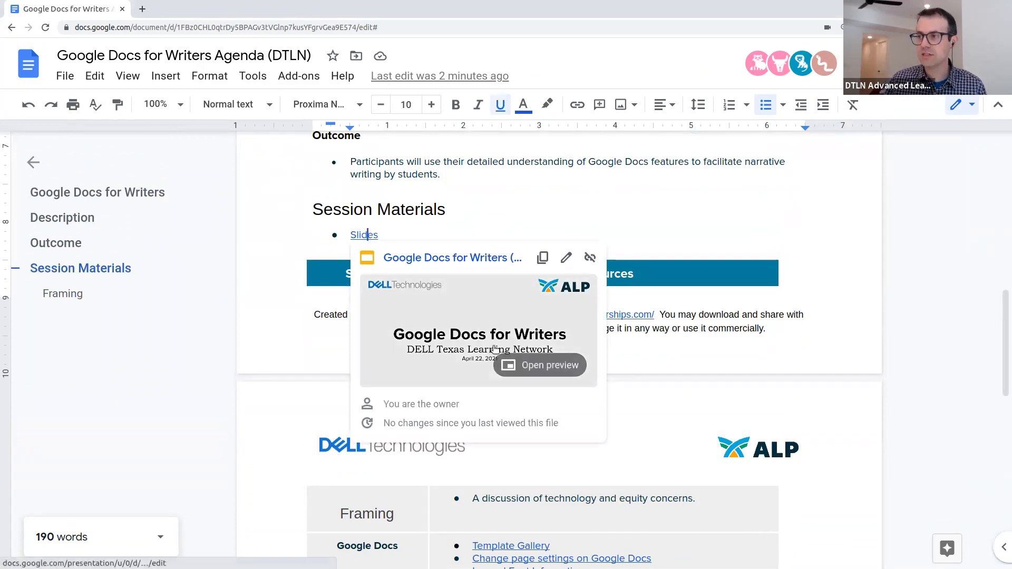
click(559, 366)
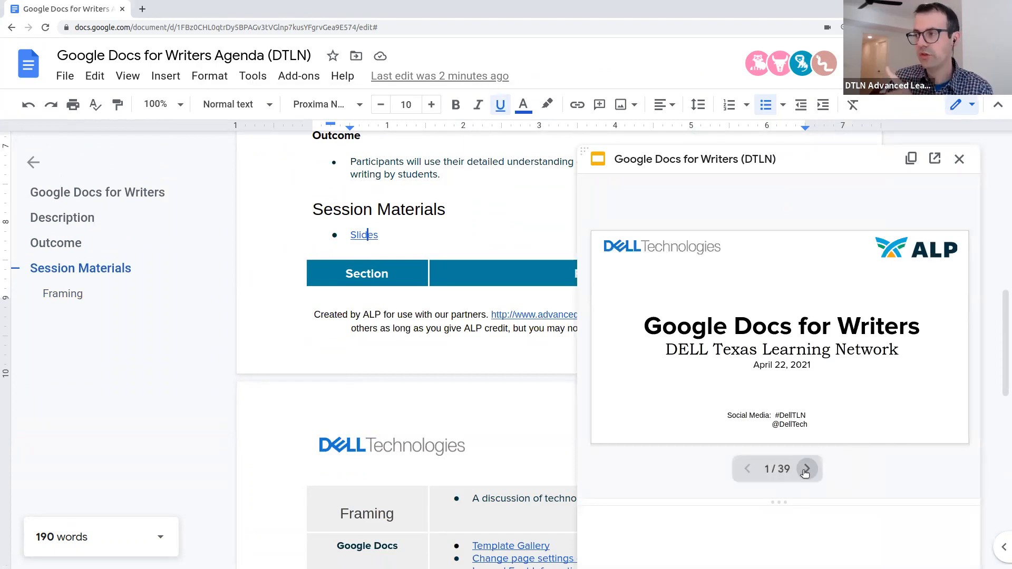
- Page through the previewed presentation from slide 1 to slide 6 and close the preview
click(807, 469)
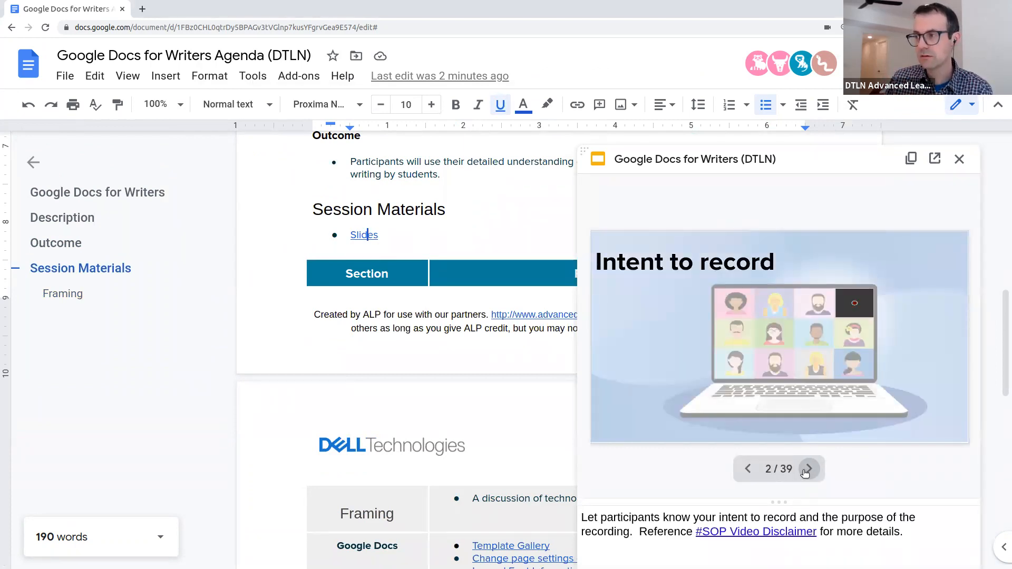
click(806, 471)
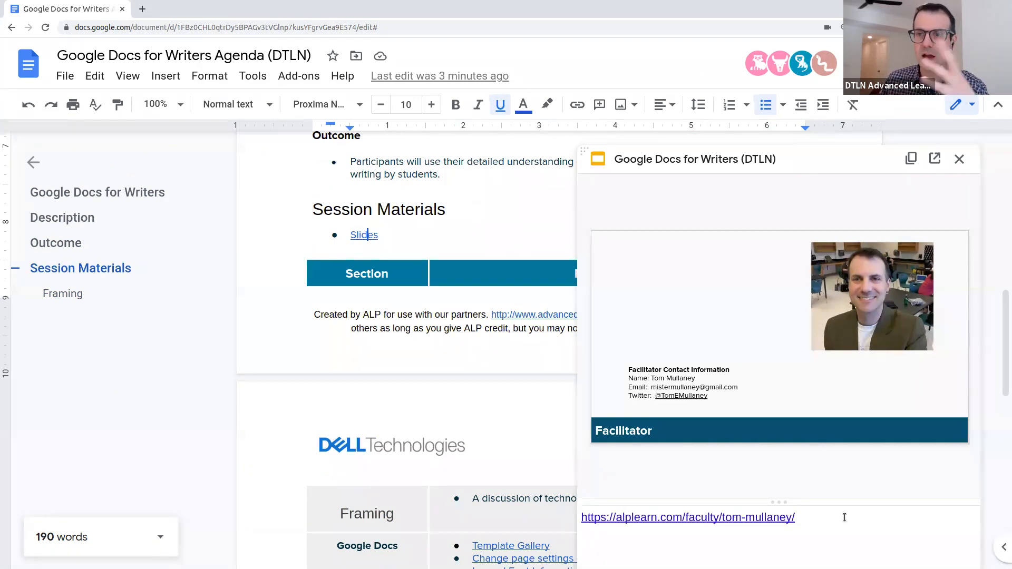
mouse_move(751, 352)
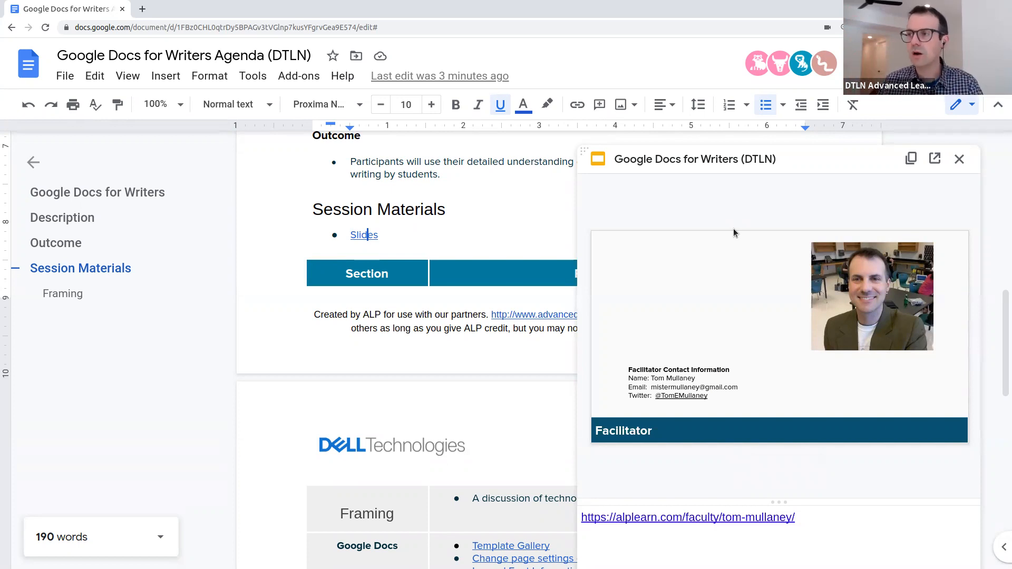
click(807, 468)
click(806, 469)
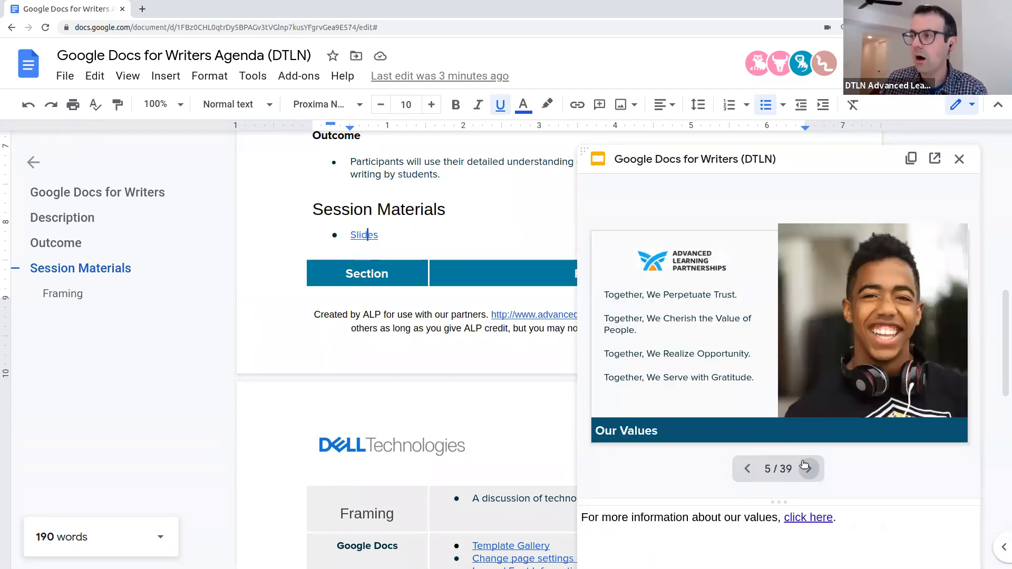
click(805, 468)
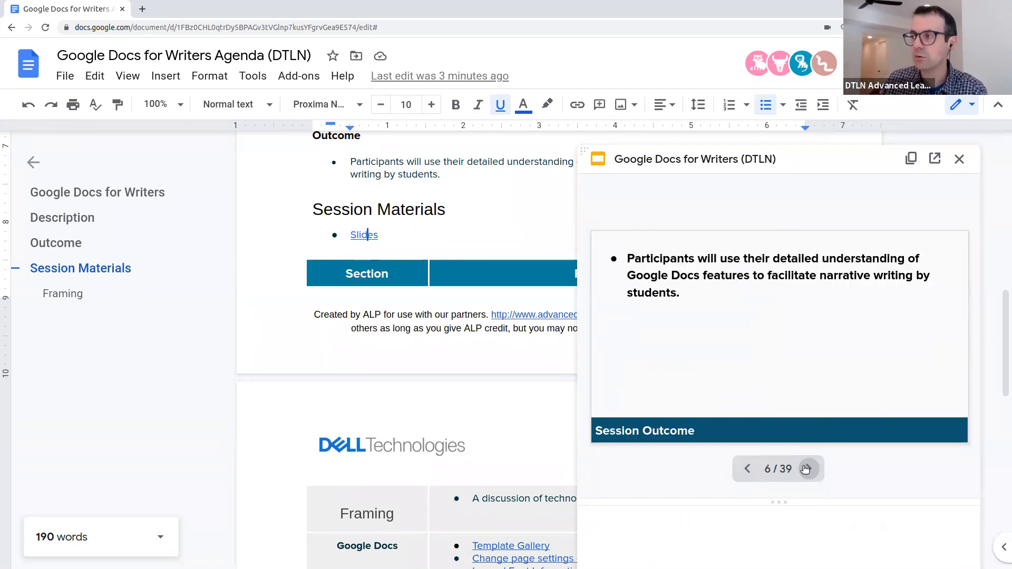
click(960, 159)
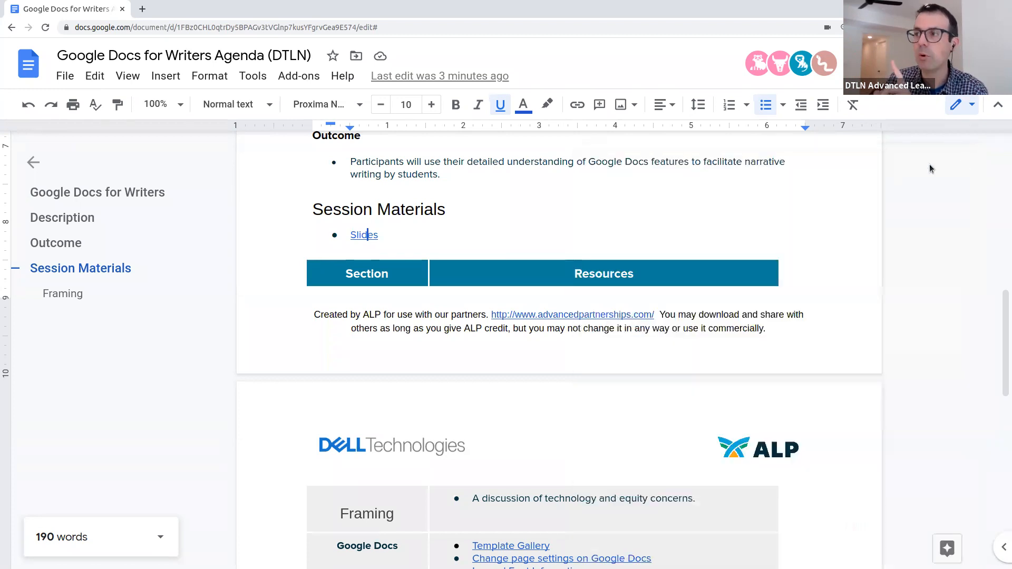
- Add the word "Agenda" after the Slides link under Session Materials
scroll(609, 224, up, 1)
click(445, 262)
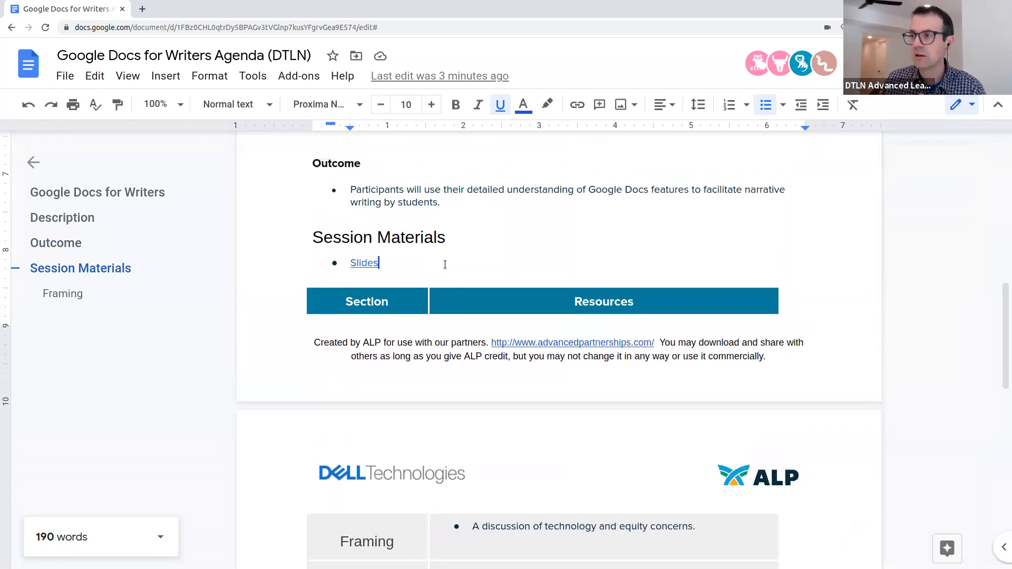
text(Agenda)
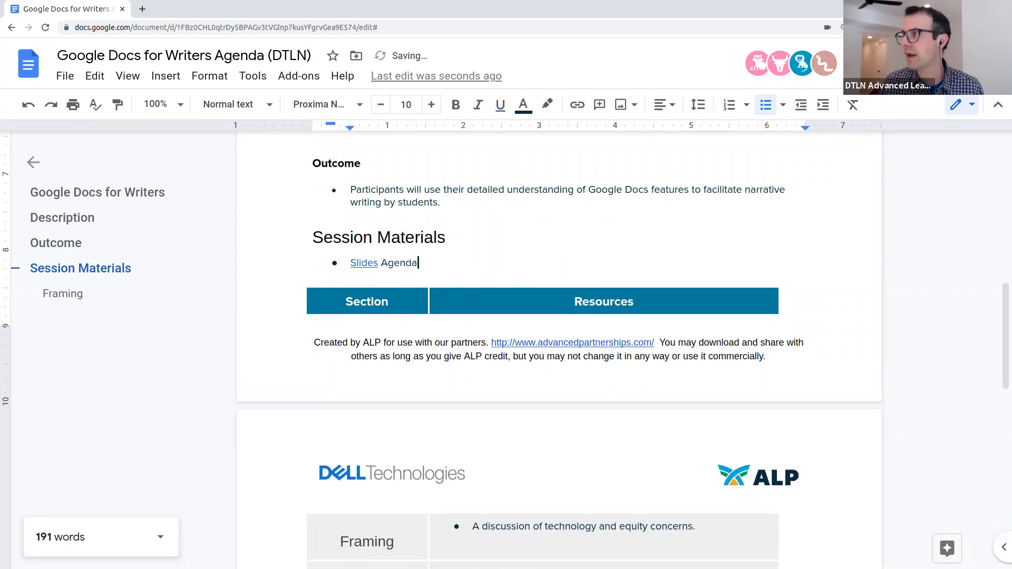
- Copy the agenda document's sharing link and apply it as a hyperlink to the word "Agenda"
click(920, 64)
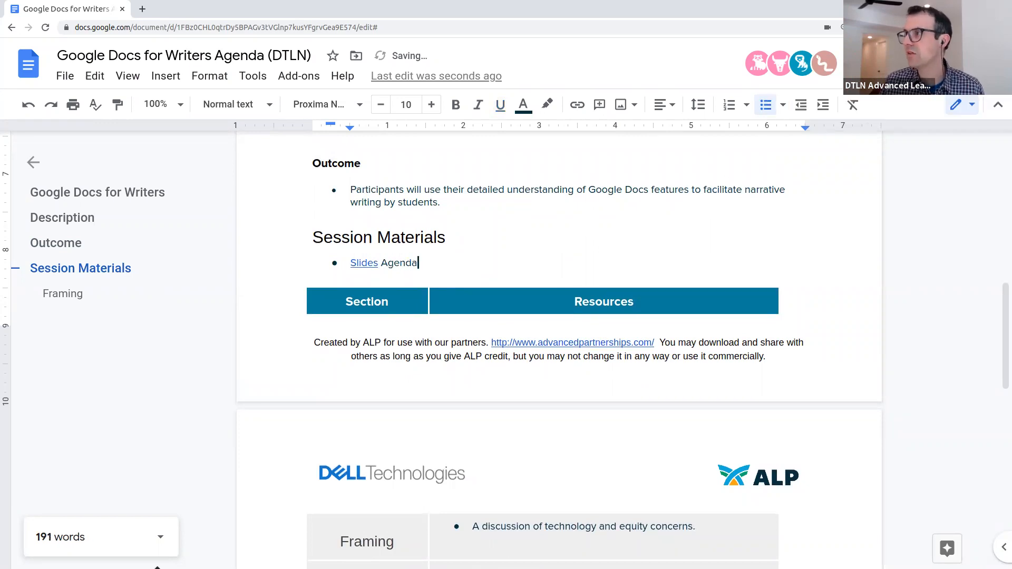
click(725, 420)
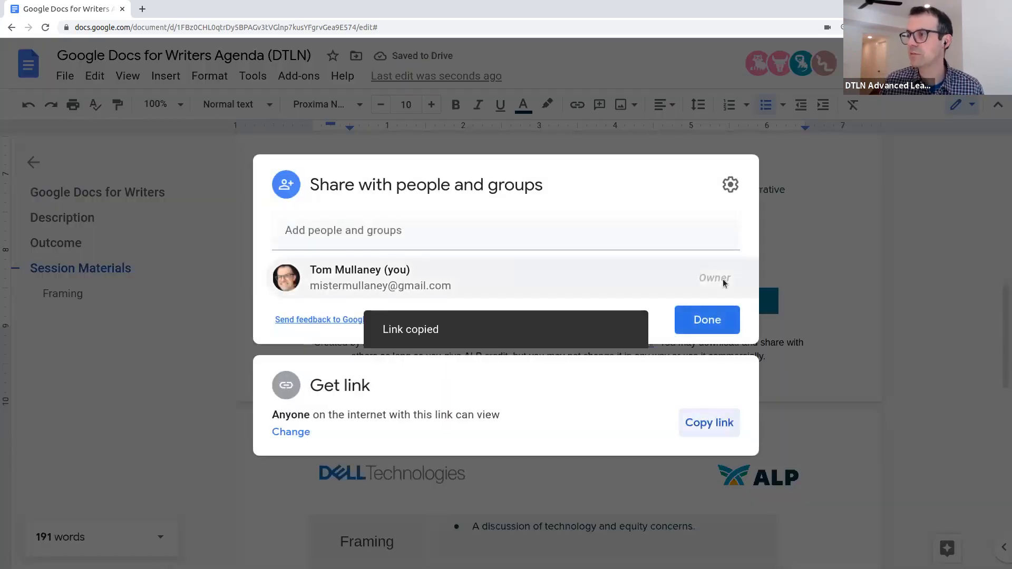
click(709, 318)
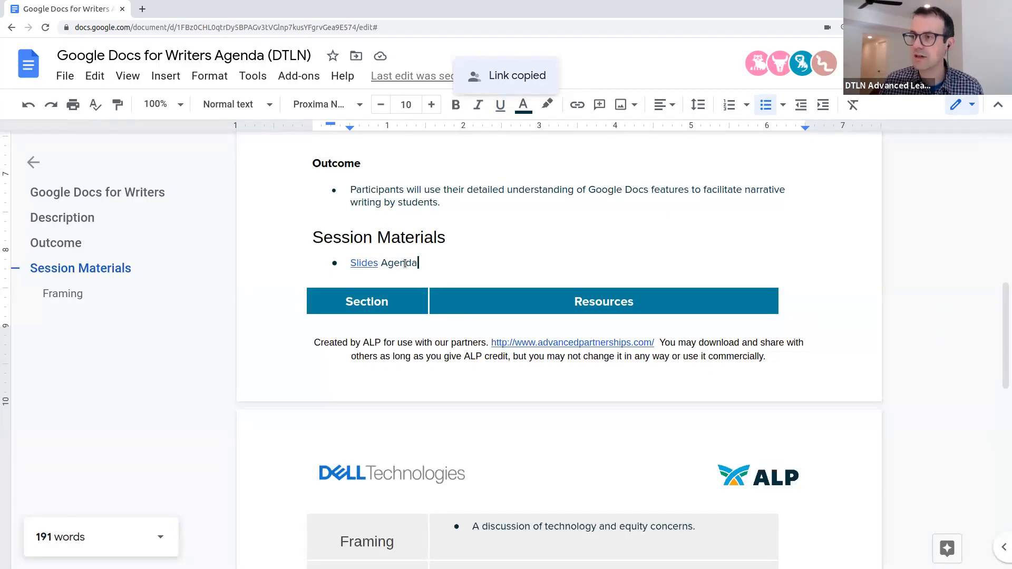
double_click(406, 263)
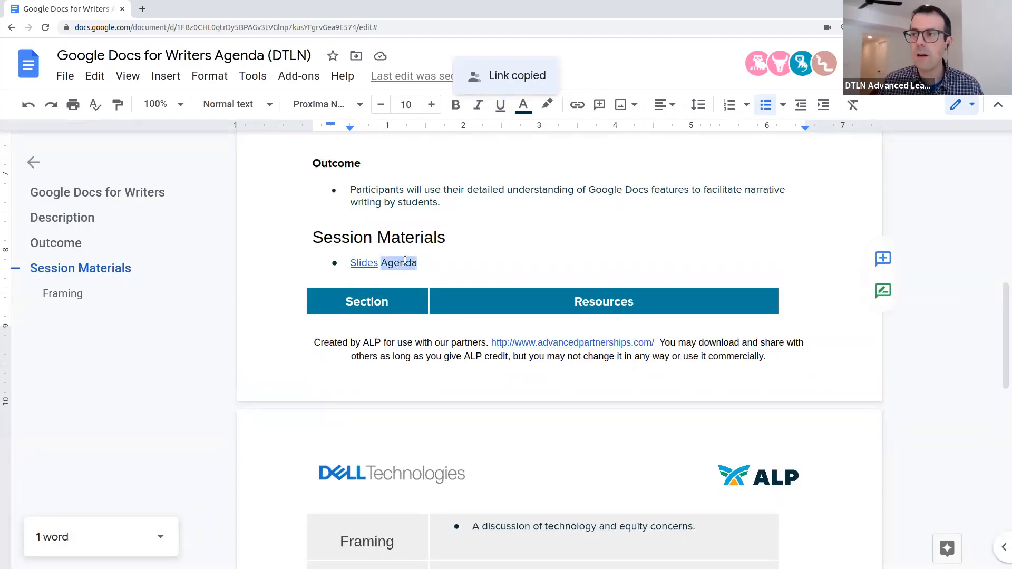
click(579, 107)
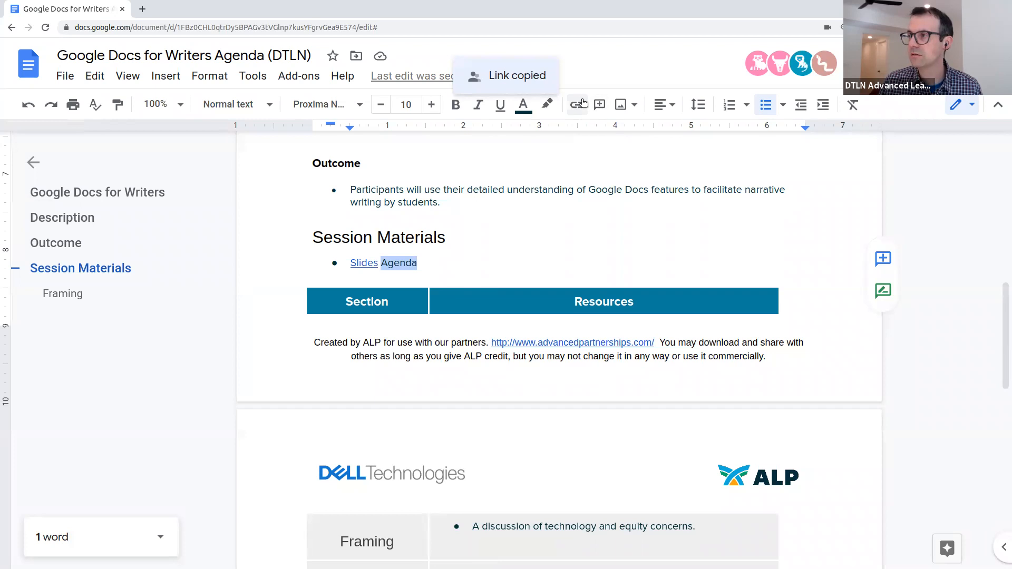
right_click(497, 310)
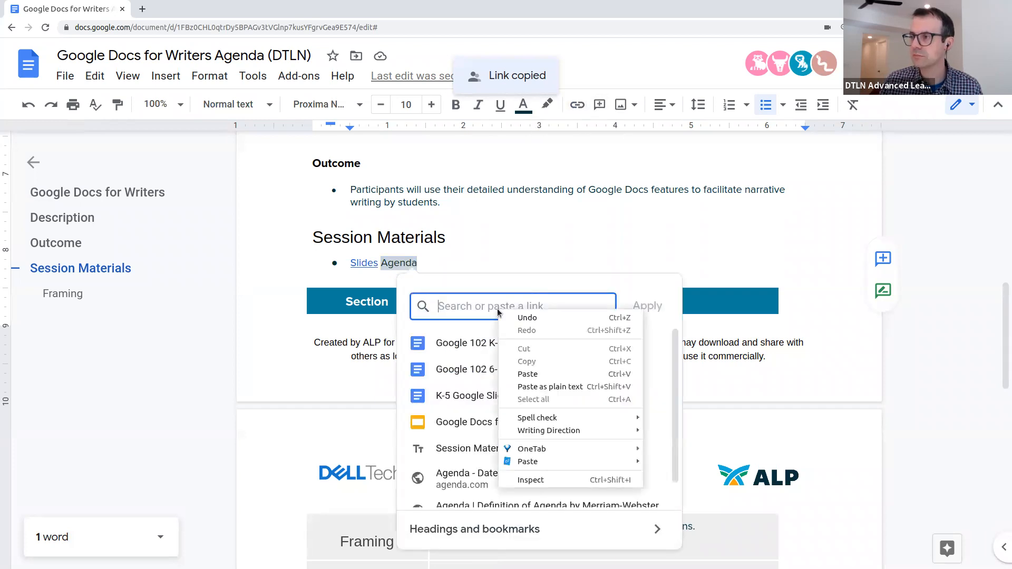
click(528, 374)
click(647, 306)
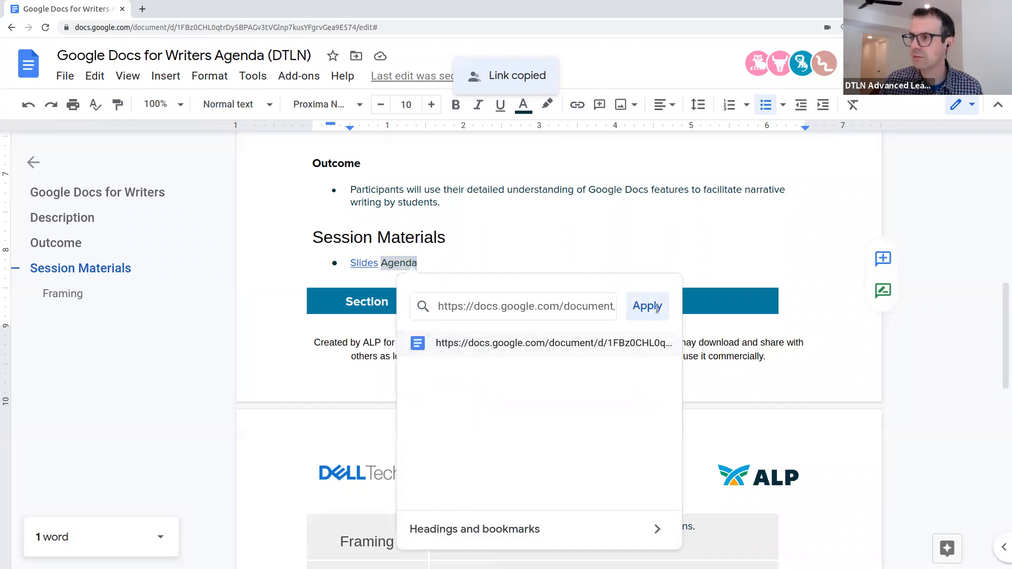
- Preview the document behind the Agenda link, look through its contents, and close the preview
click(409, 263)
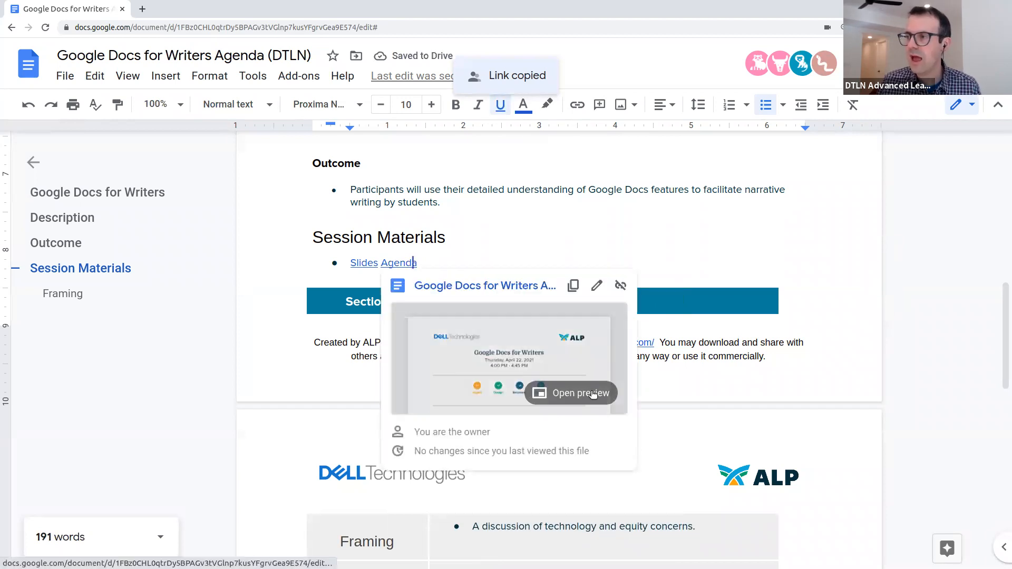
click(581, 393)
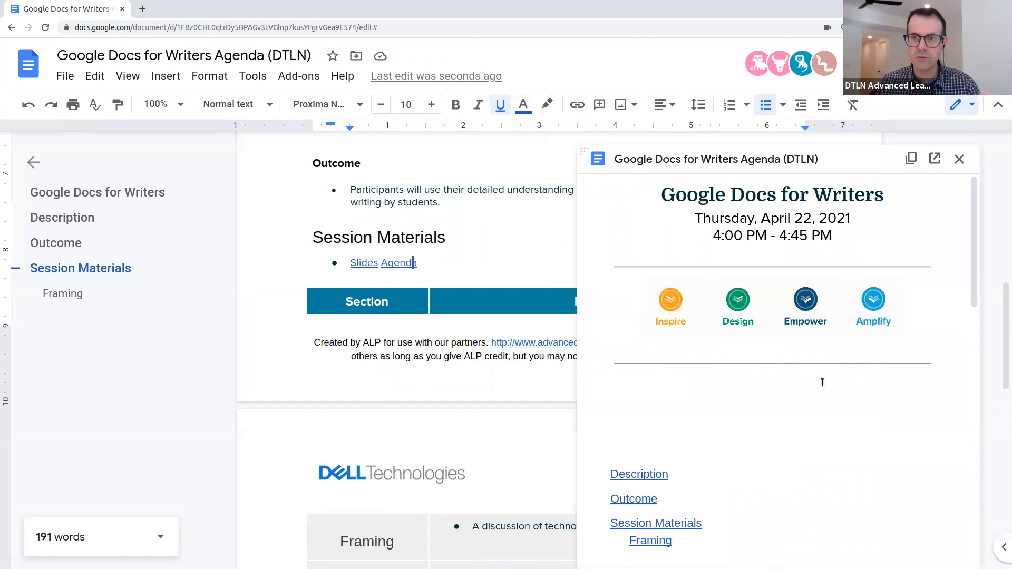
scroll(823, 383, down, 15)
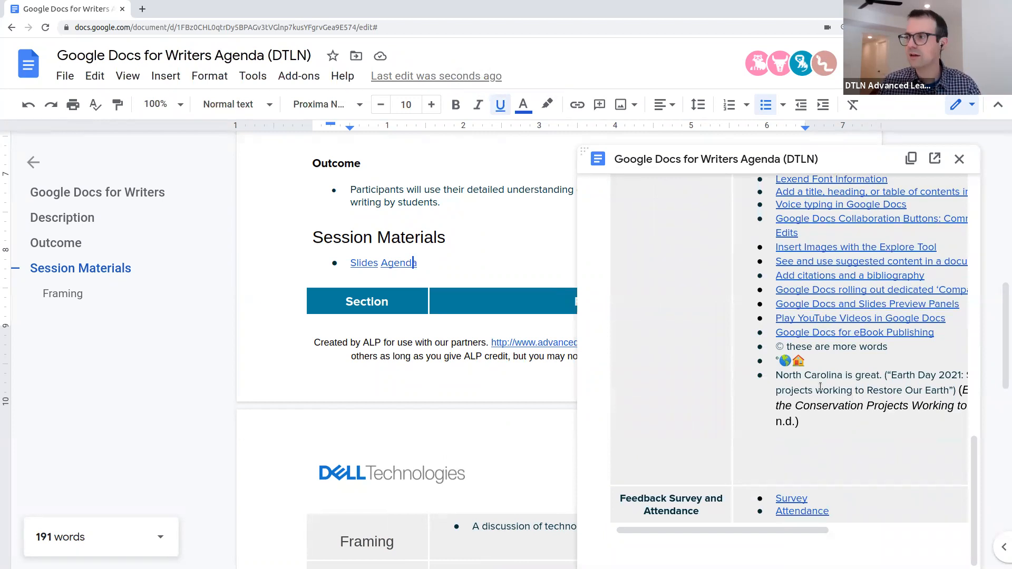
scroll(817, 393, up, 15)
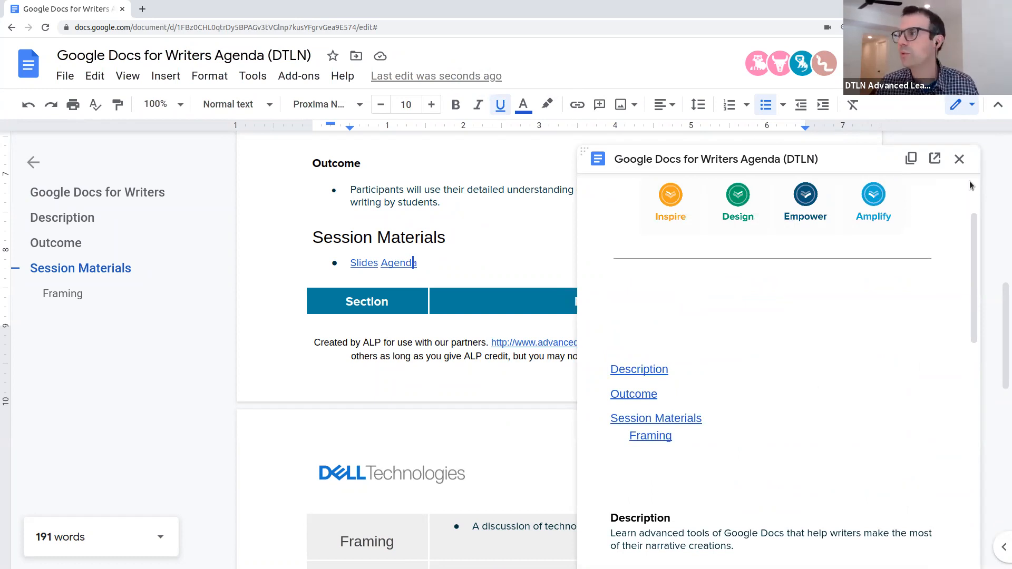
click(958, 159)
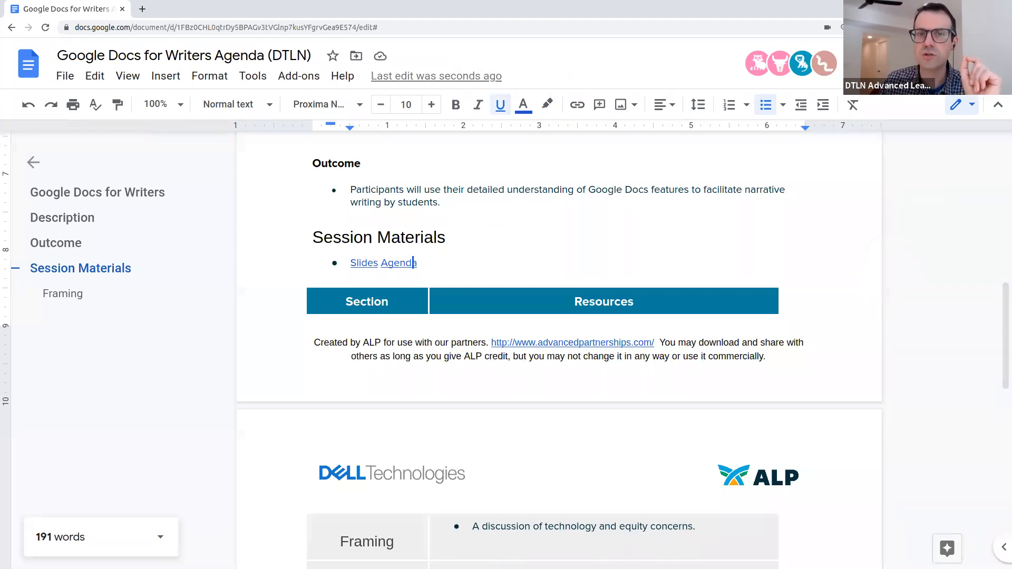
- Switch to the YouTube window, open the National Geographic video "Solar System 101", and copy its web address
drag(0, 139, 493, 117)
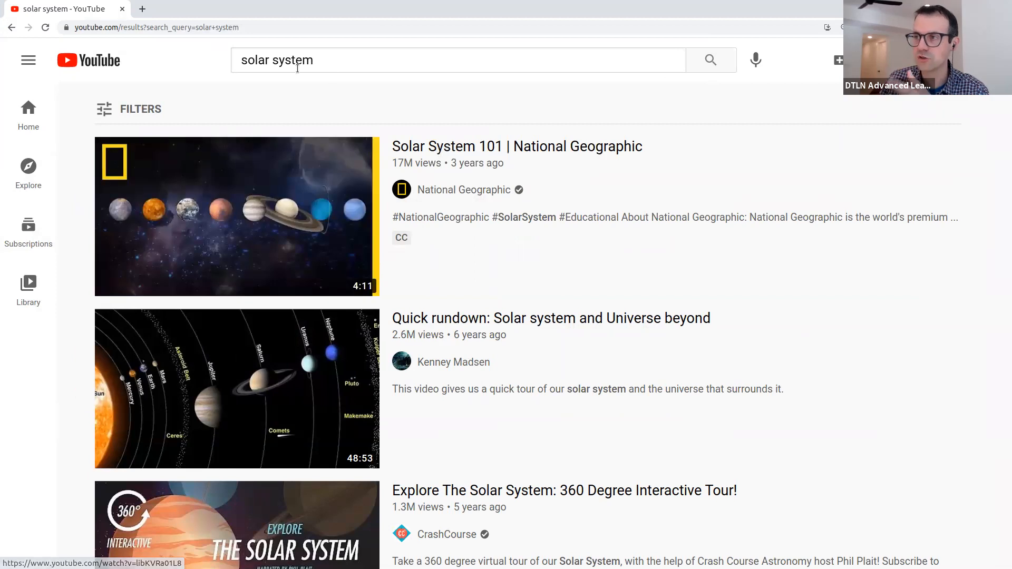
click(472, 148)
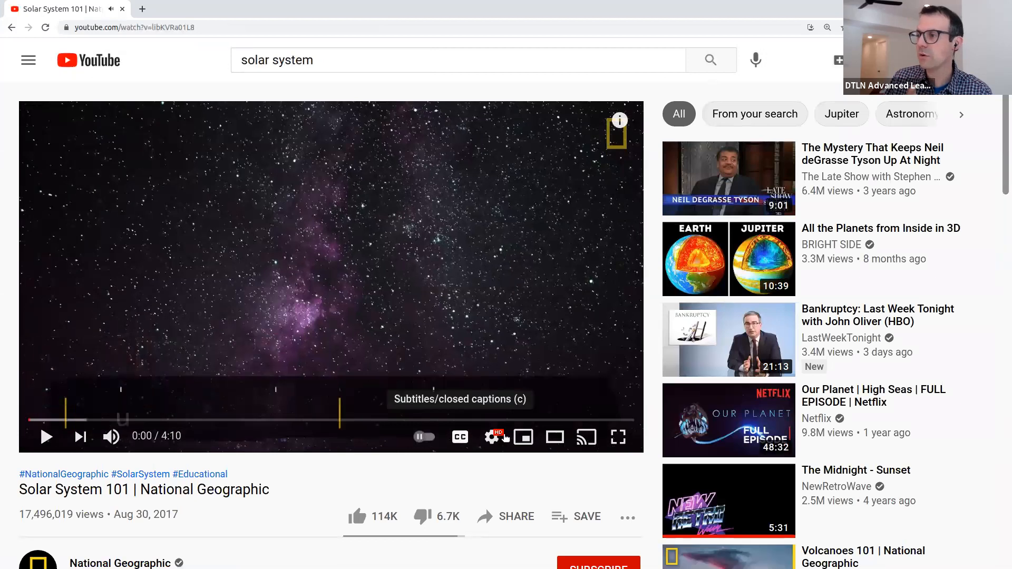
scroll(519, 393, down, 1)
scroll(519, 393, up, 1)
click(179, 27)
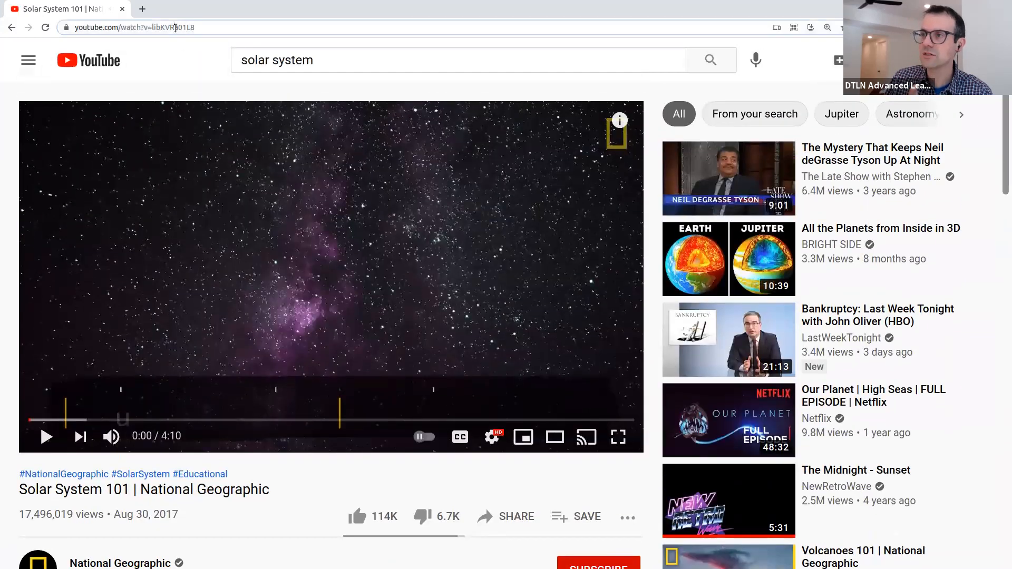
right_click(179, 29)
click(204, 86)
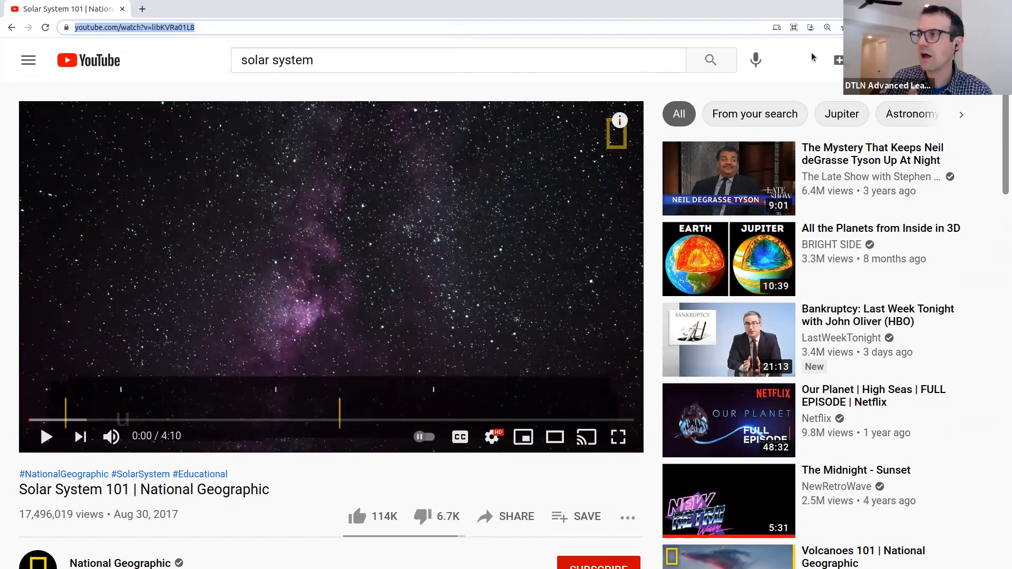
- Return to the agenda document and add the text "Solar system" after the Agenda link
key(ctrl+alt+Right)
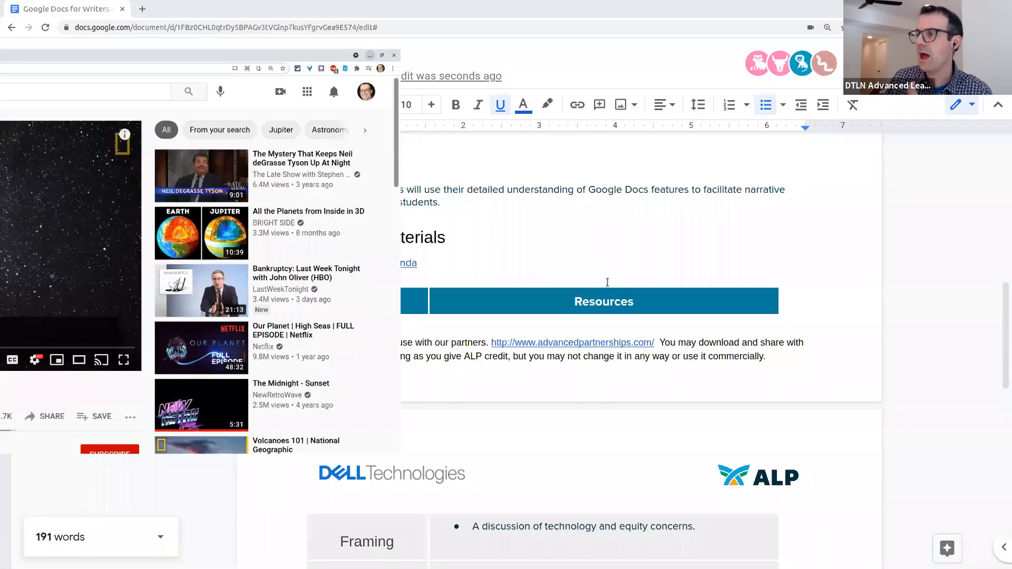
text(Solar sy)
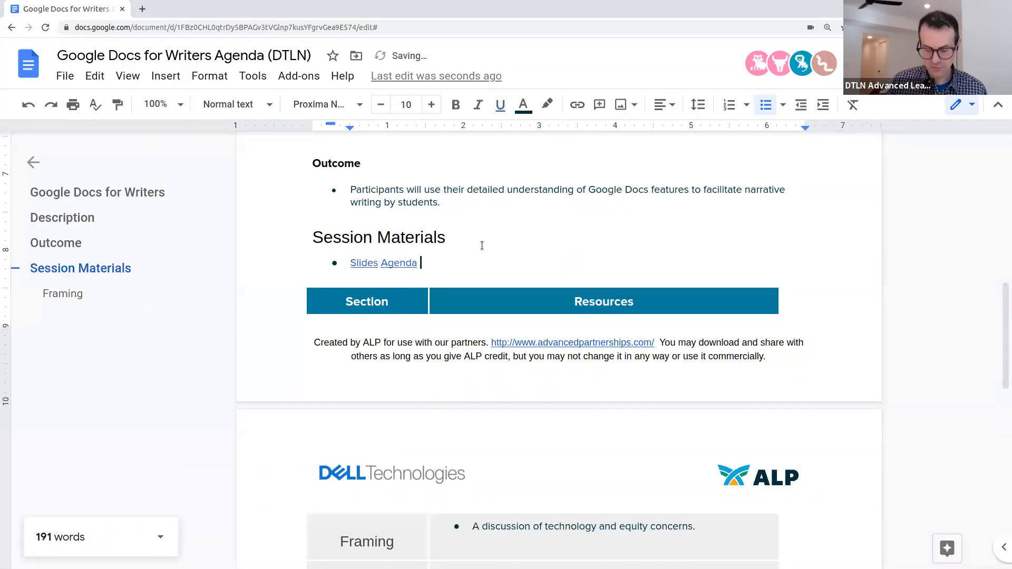
text(stem)
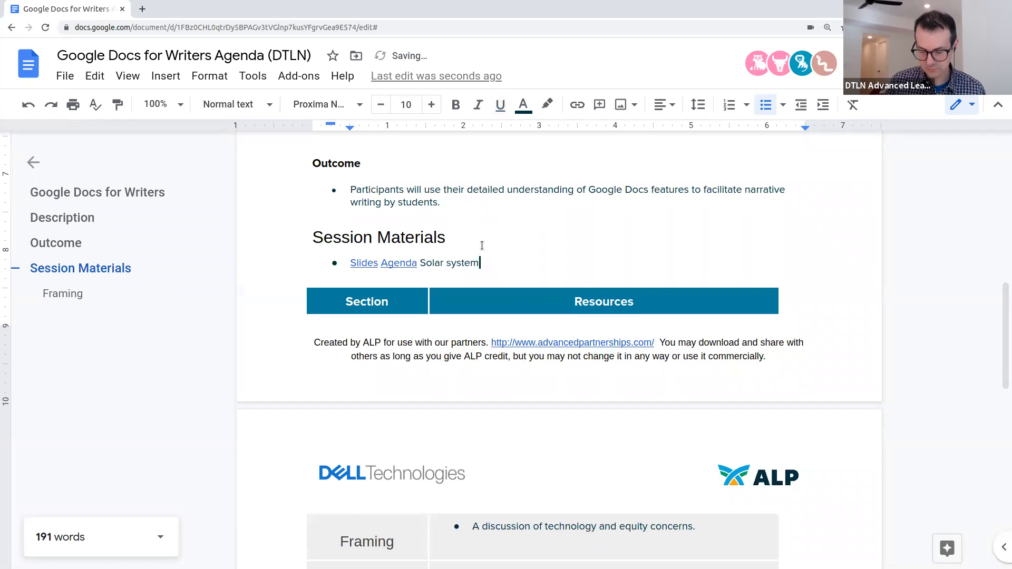
- Complete the text as "Solar system video" and hyperlink those words to the copied YouTube address
text( video)
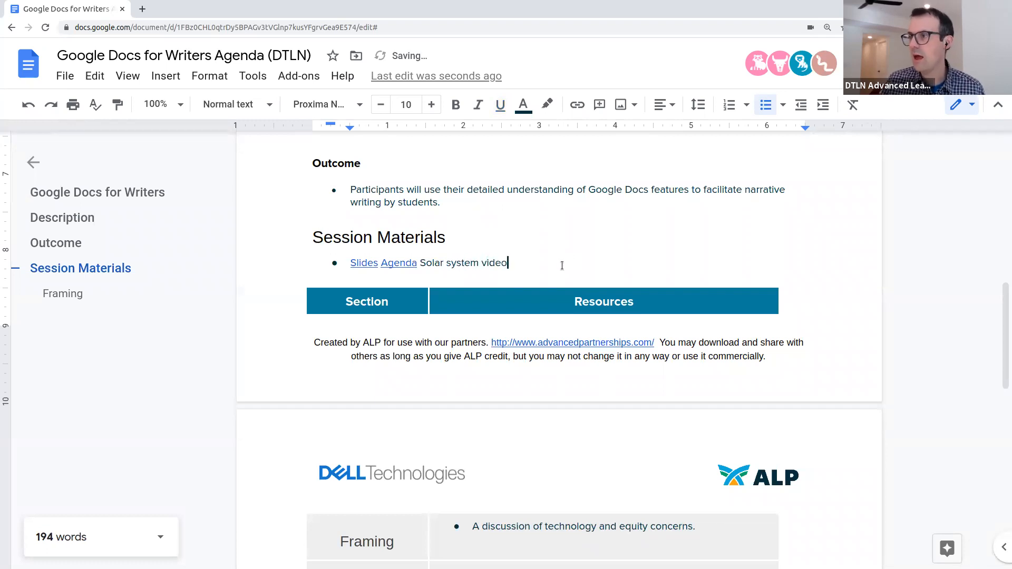
drag(507, 263, 420, 261)
click(577, 105)
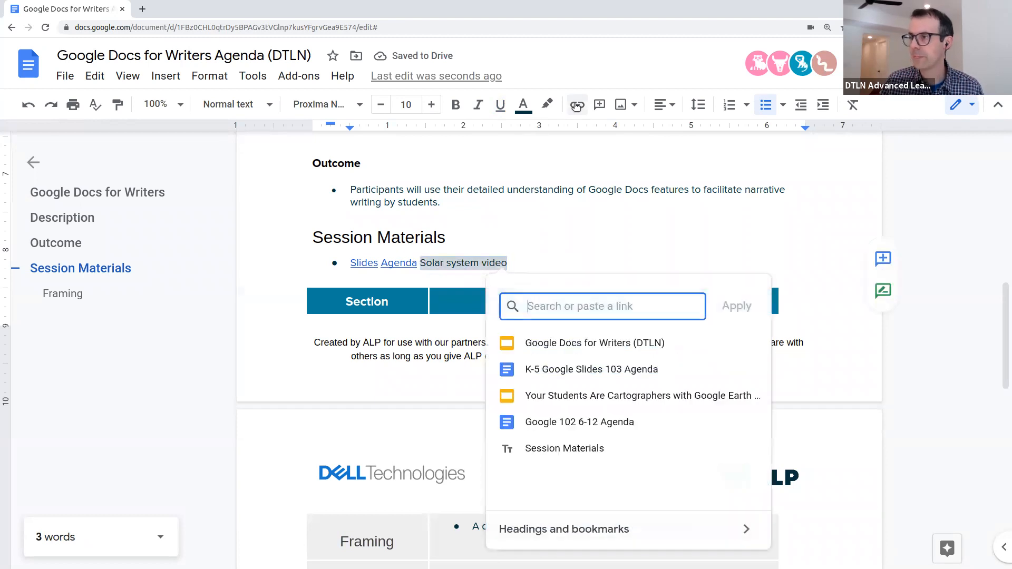
key(ctrl+v)
click(736, 305)
- Preview the video behind the "Solar system video" link, play it briefly, pause it, and close the preview
click(503, 263)
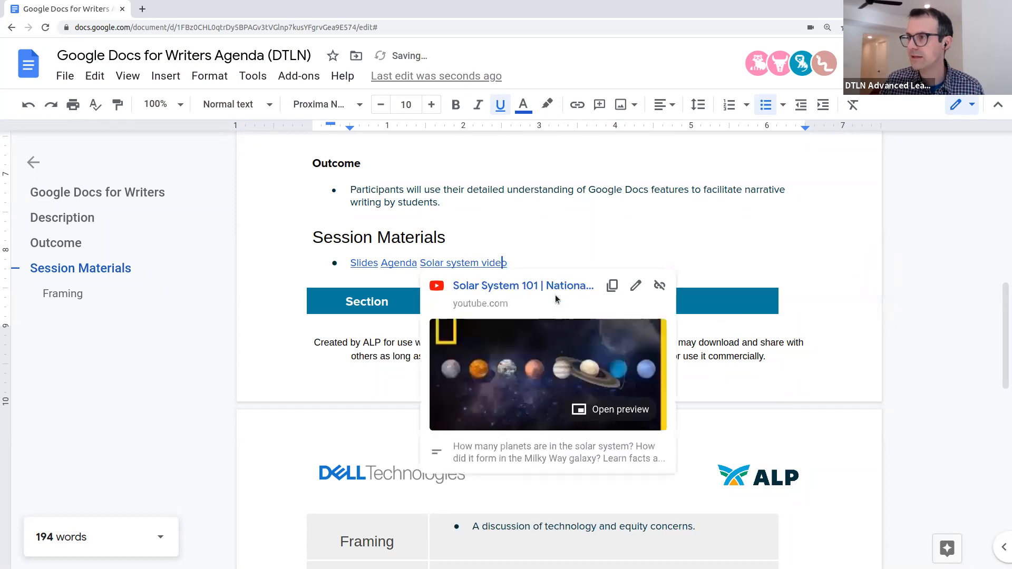
click(598, 409)
click(727, 427)
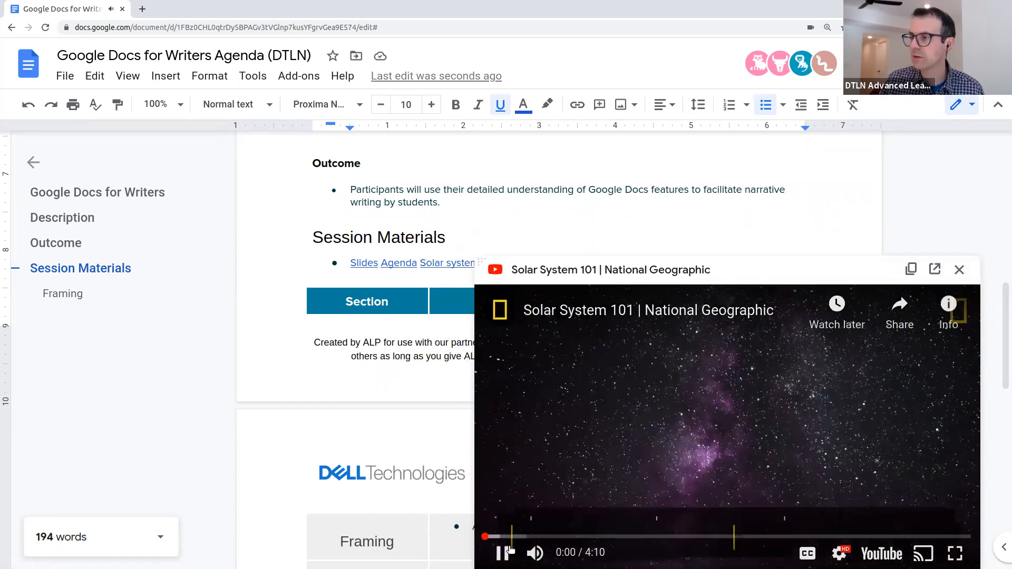
click(506, 552)
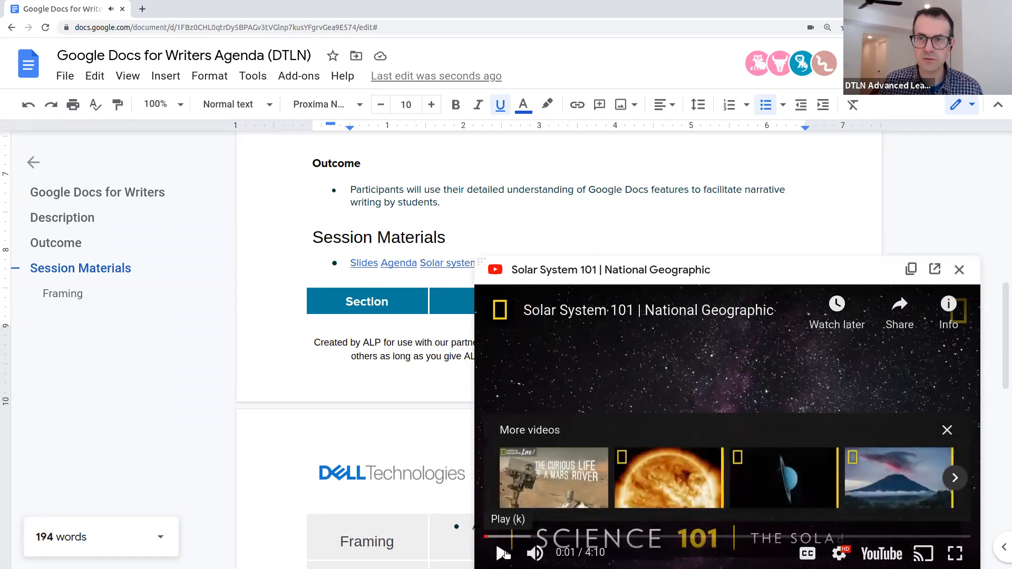
click(960, 270)
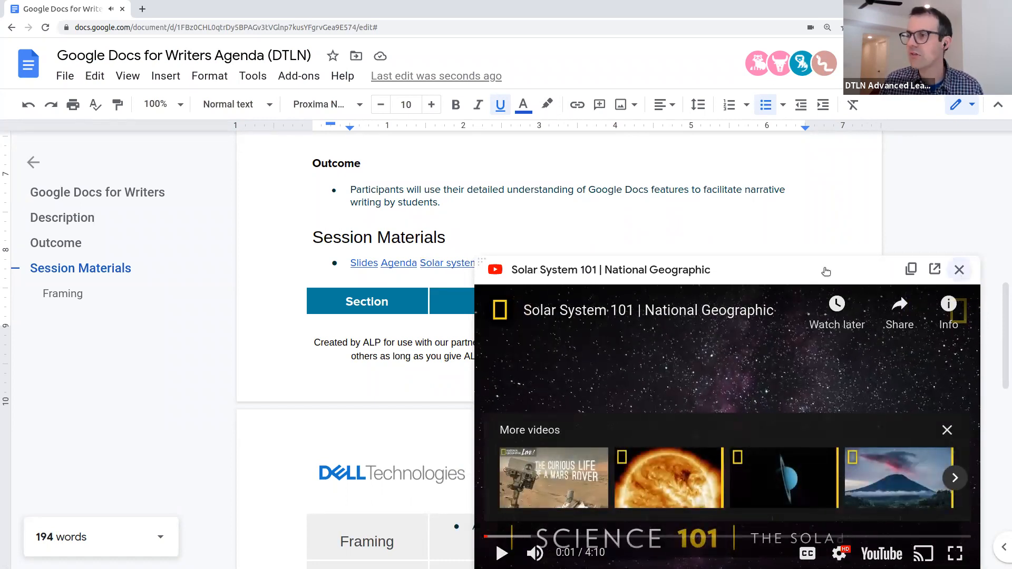
- Preview the video linked from "Google Docs for eBook Publishing", pause it, dismiss its suggested videos, and close the preview
scroll(561, 322, down, 9)
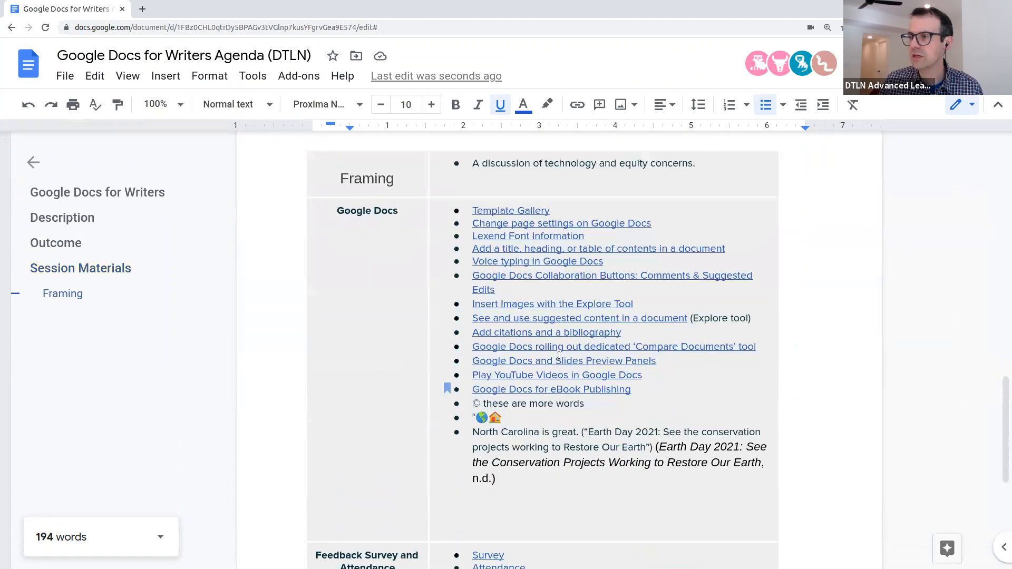
click(606, 276)
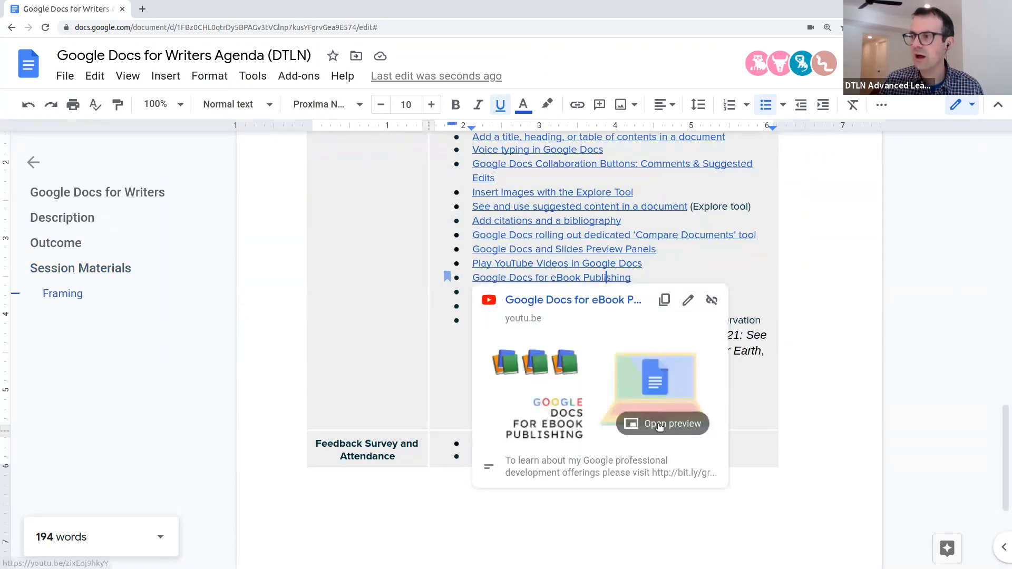
click(657, 423)
click(694, 419)
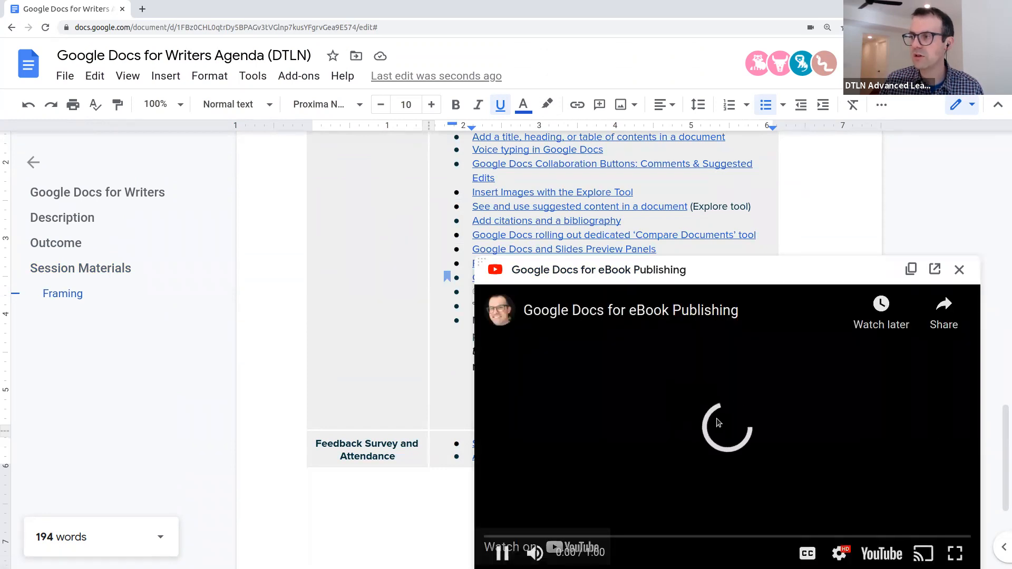
click(504, 551)
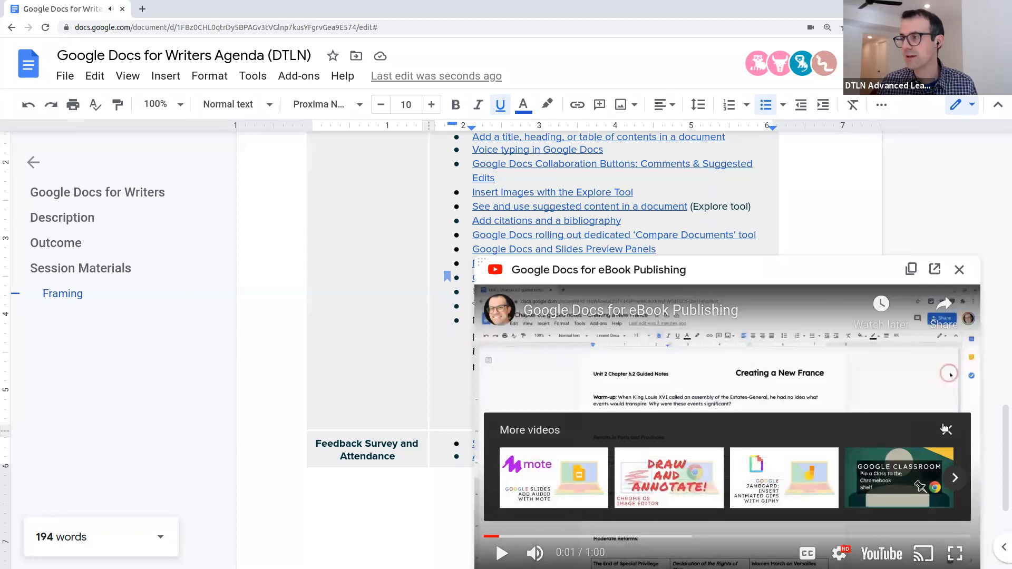
click(946, 429)
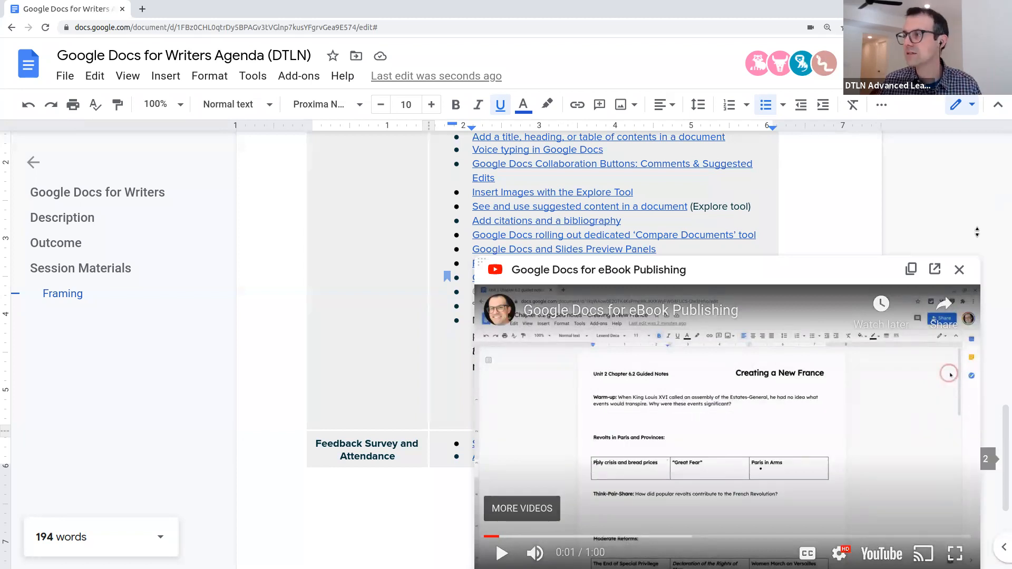
click(962, 275)
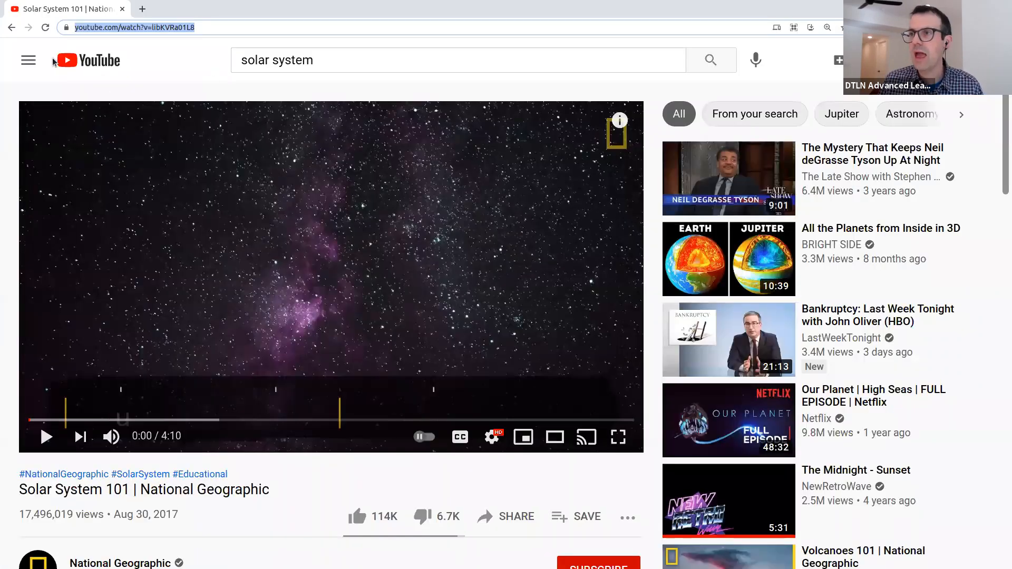
- Switch to the YouTube window, return to the "solar system" search results, and filter them to 360° videos
click(12, 30)
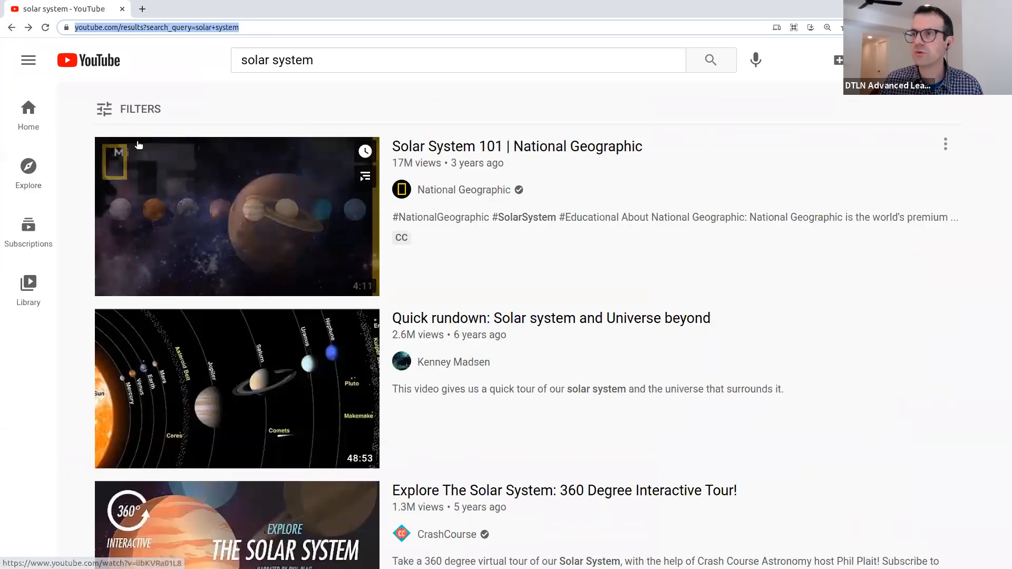
click(109, 114)
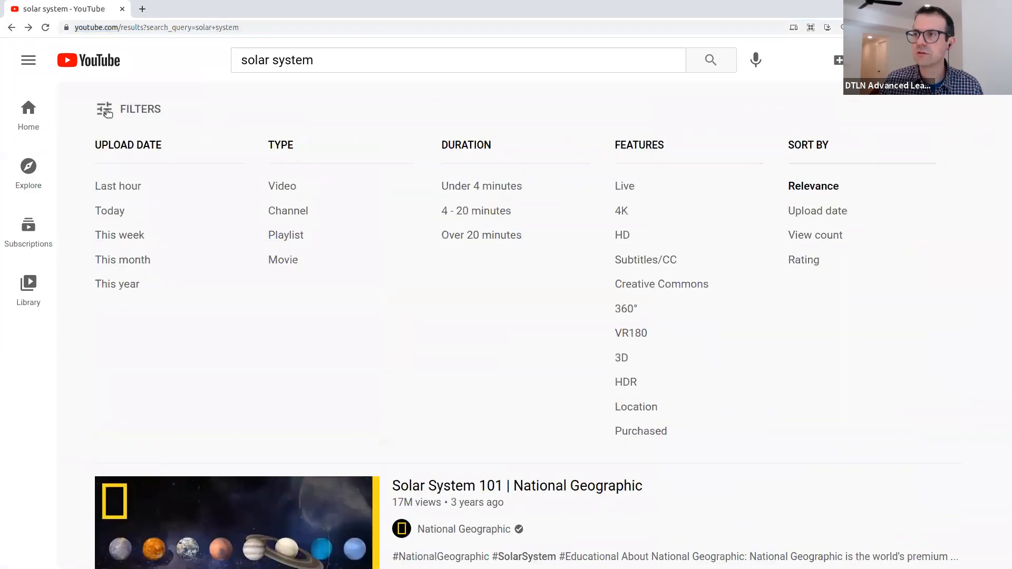
click(626, 310)
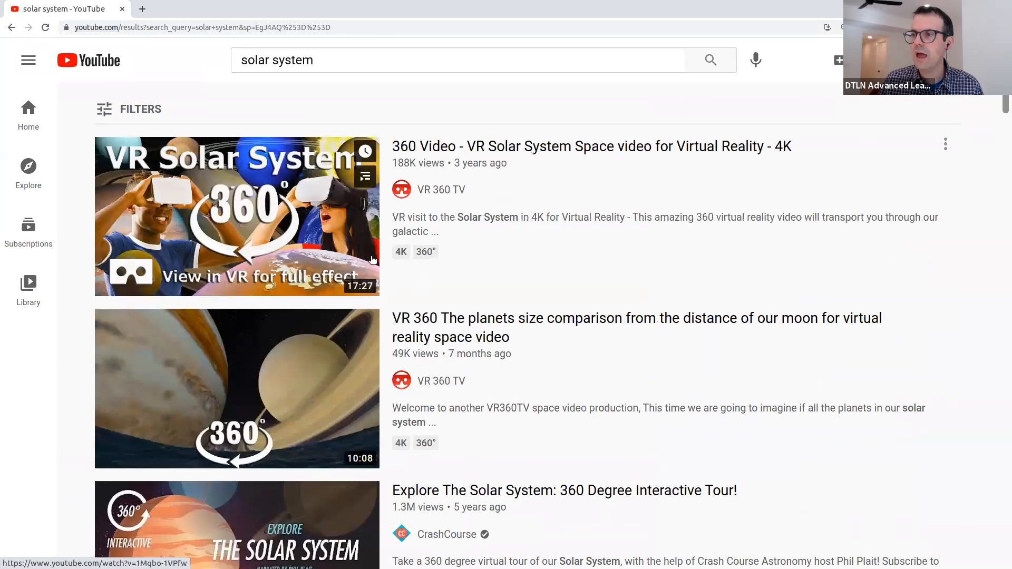
- Open CrashCourse's "Explore The Solar System: 360 Degree Interactive Tour!", pause it, and copy its share link
scroll(422, 263, down, 4)
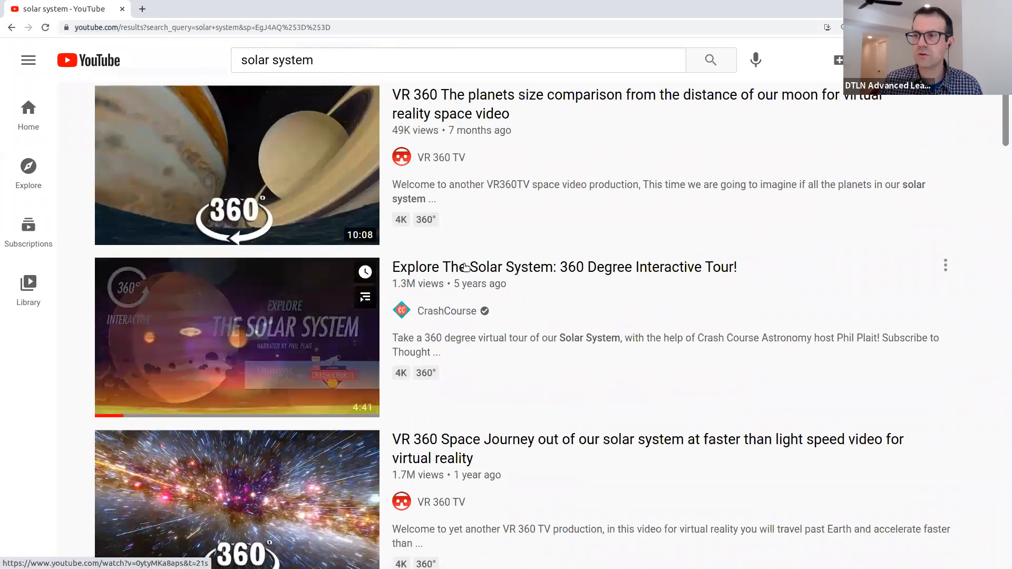
click(466, 269)
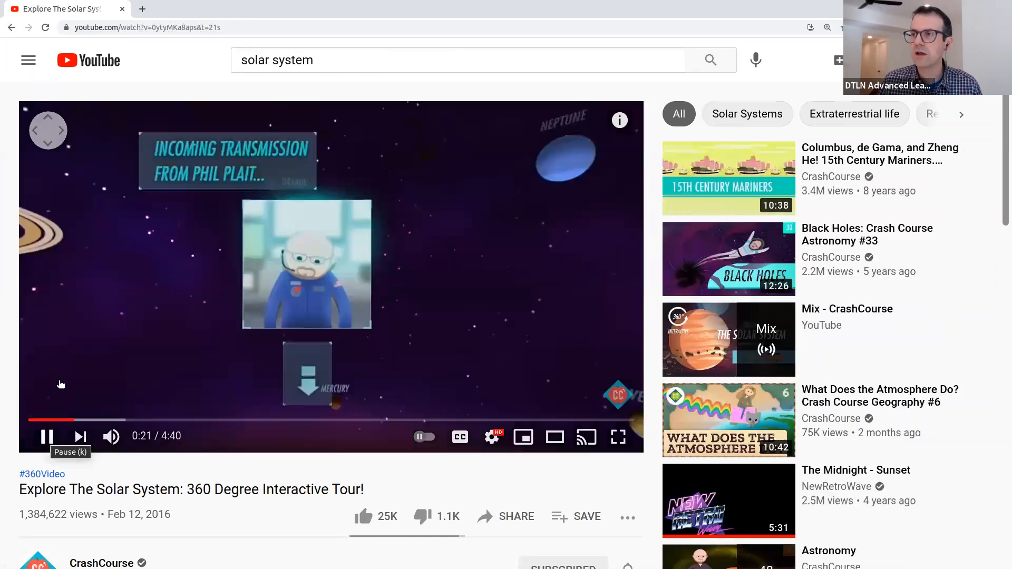
click(46, 438)
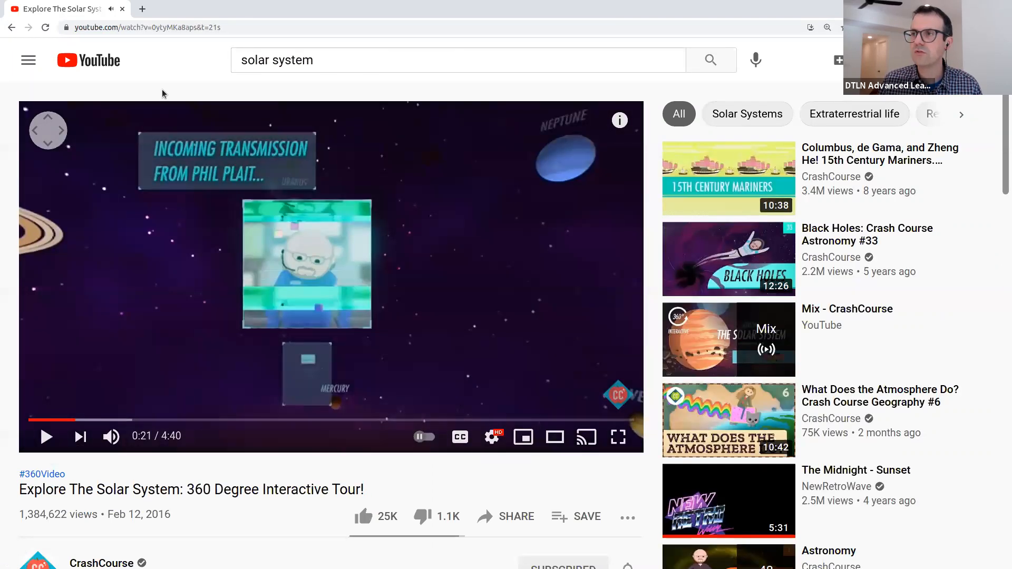
click(221, 27)
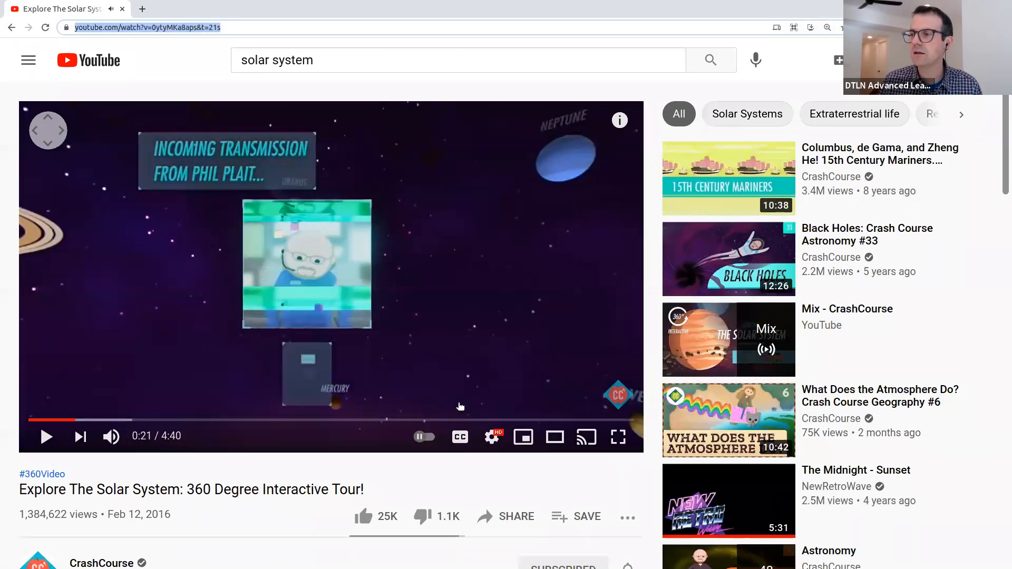
click(510, 514)
click(648, 410)
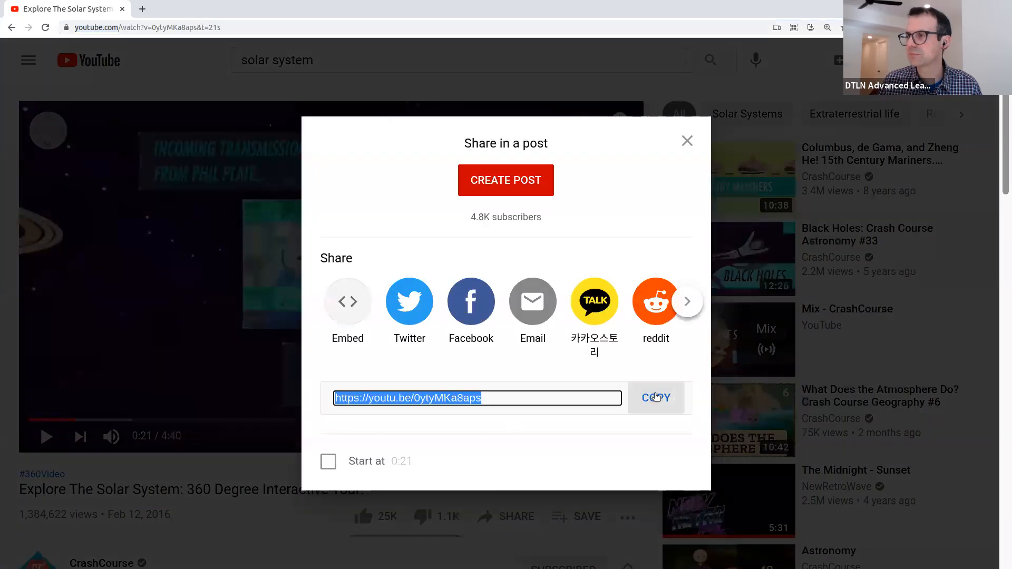
click(687, 140)
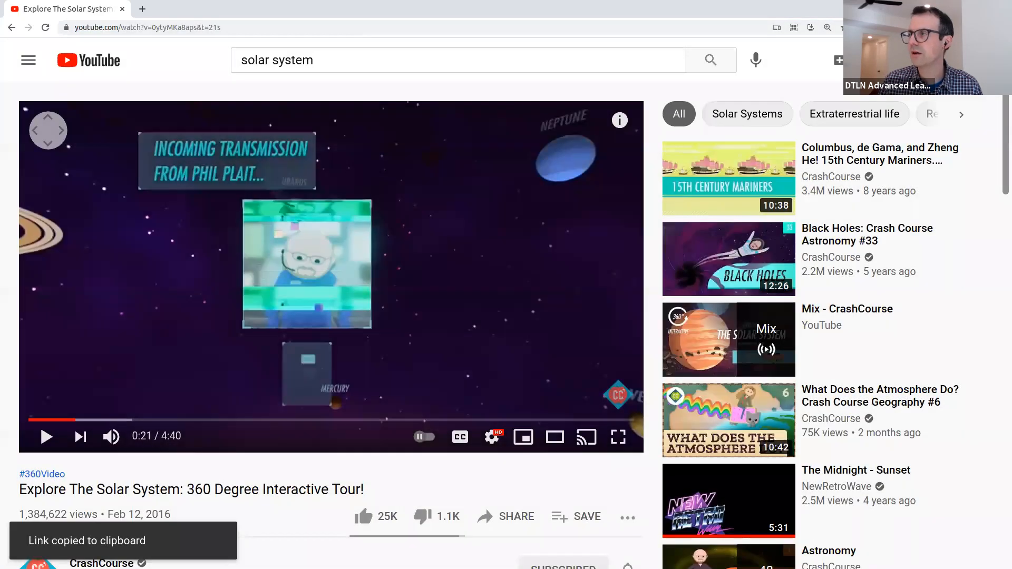
- Return to the agenda document and replace the address behind "Solar system video" with the copied 360° video link
key(alt+Tab)
scroll(578, 264, up, 5)
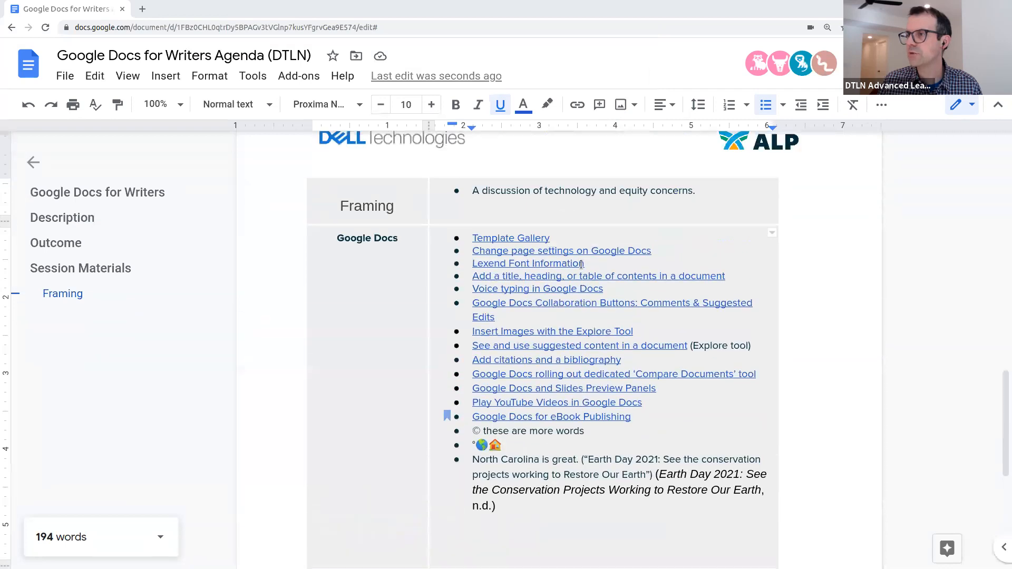
scroll(578, 264, up, 3)
click(480, 234)
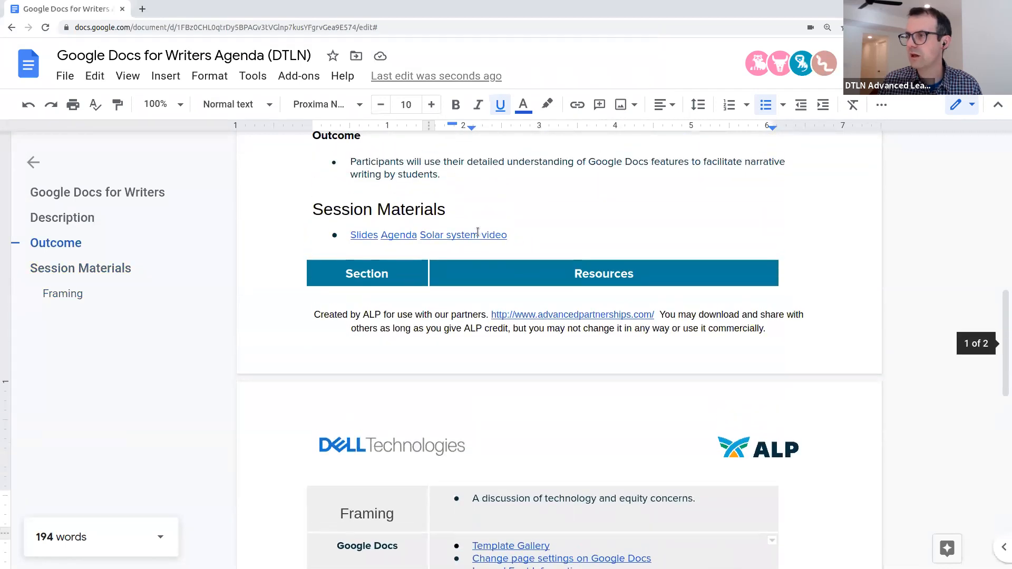
click(636, 257)
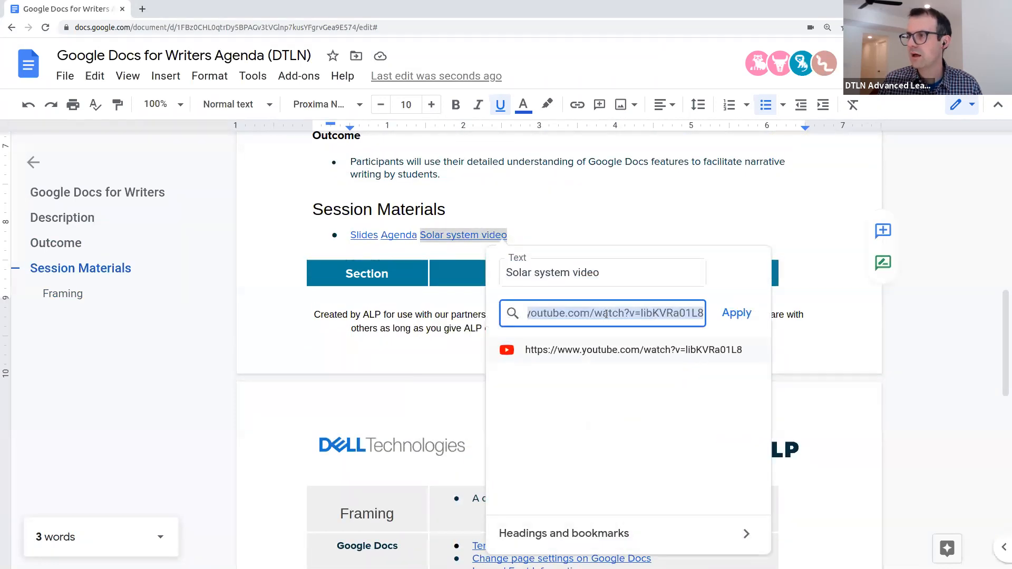
key(BackSpace)
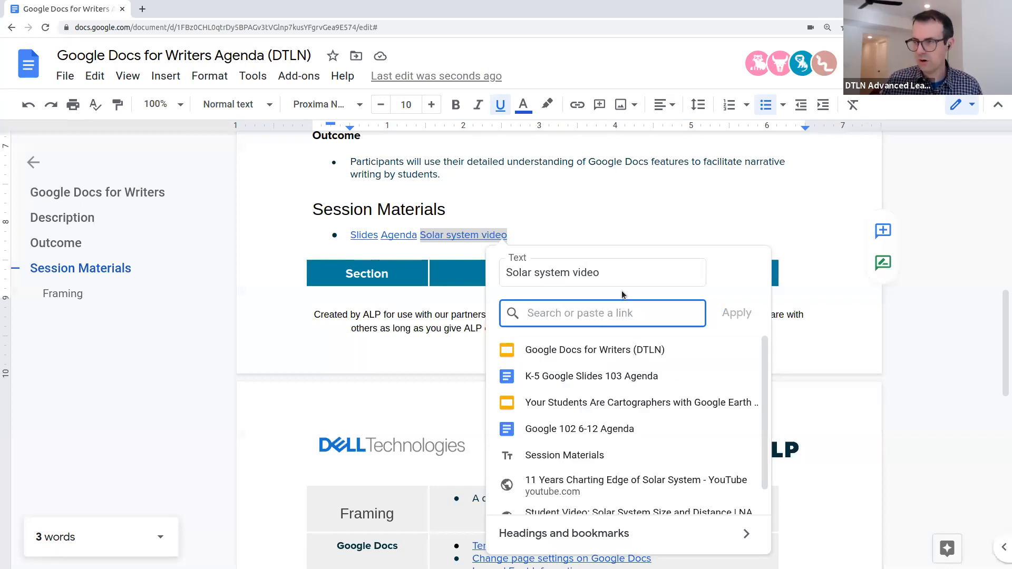
key(ctrl+v)
click(741, 313)
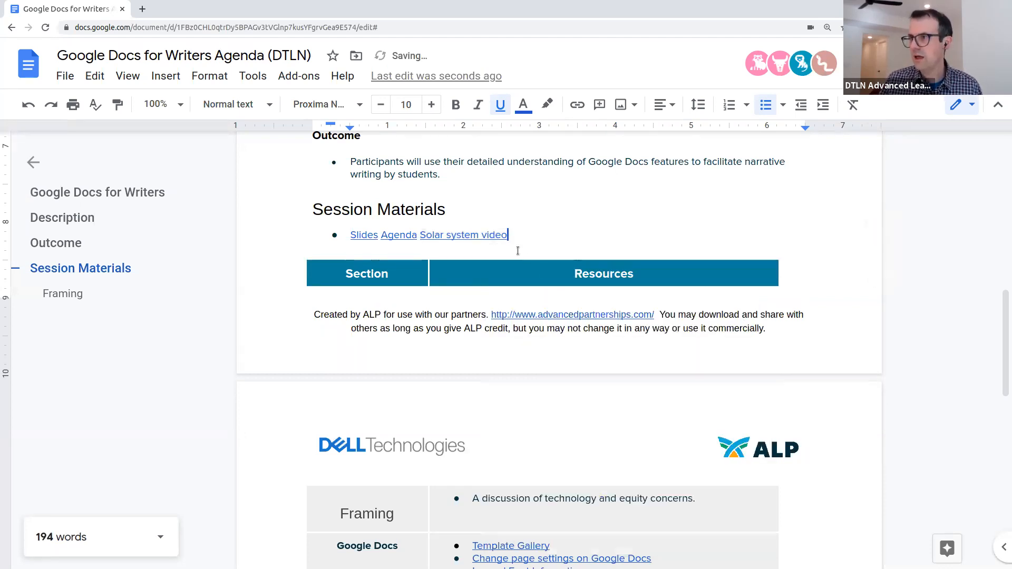
- Preview the 360° video from its link, skip ahead to about 1:02, rotate the view around the solar system, and pause it
click(490, 234)
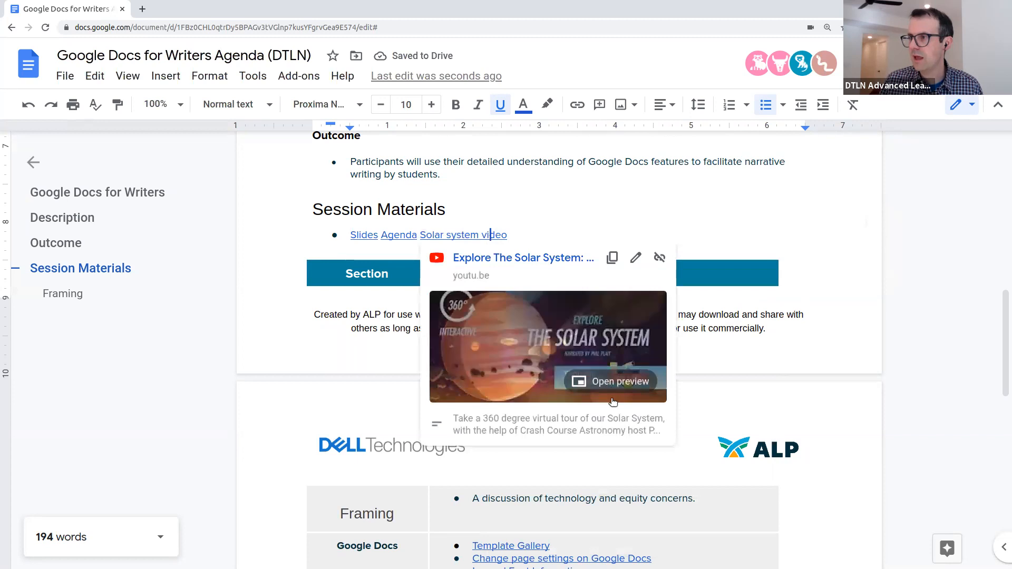
click(614, 384)
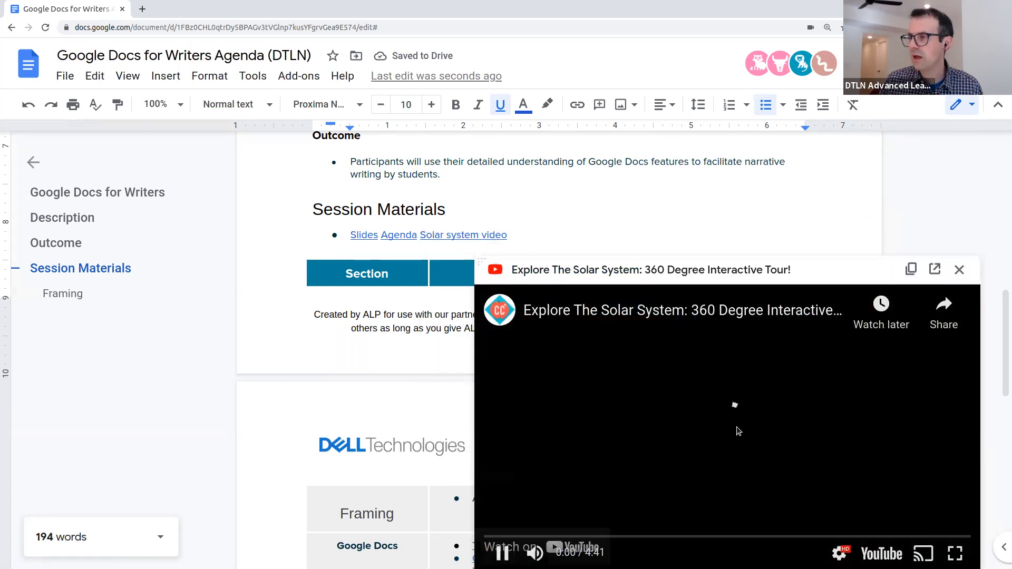
click(589, 536)
click(499, 554)
drag(733, 441, 843, 353)
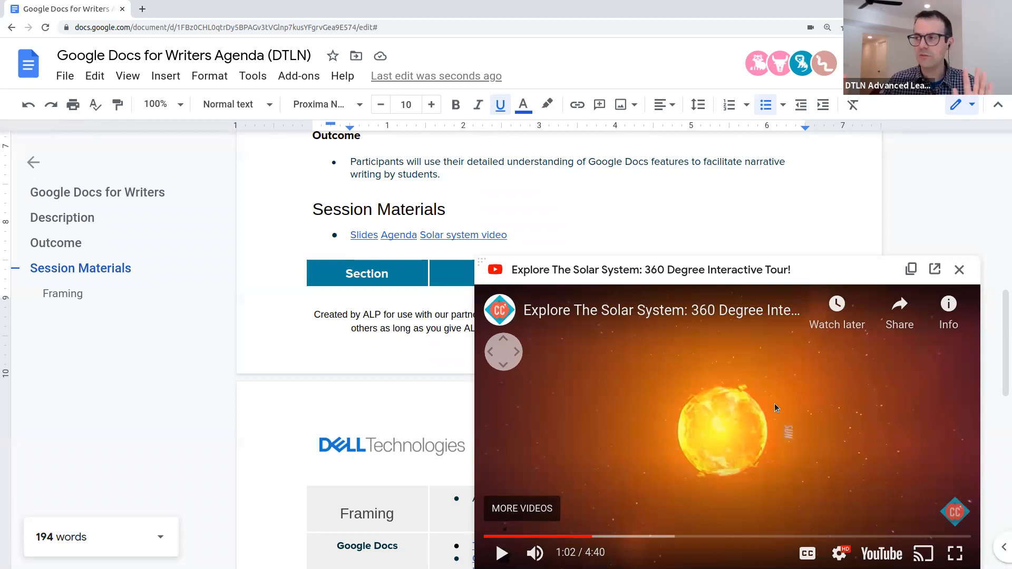
drag(748, 426, 833, 503)
click(847, 451)
click(503, 552)
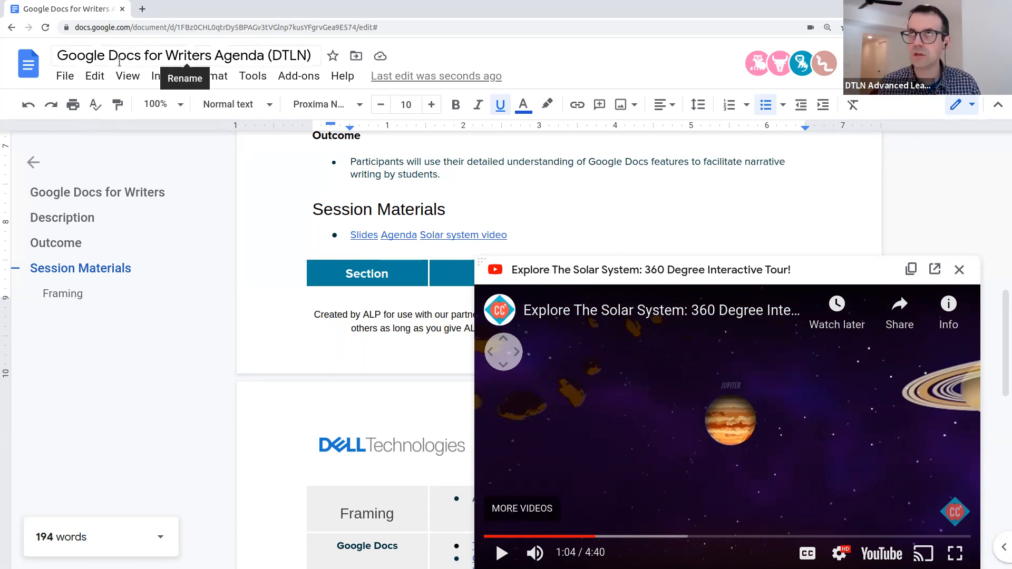
- Bring up the download options for the agenda document
click(64, 77)
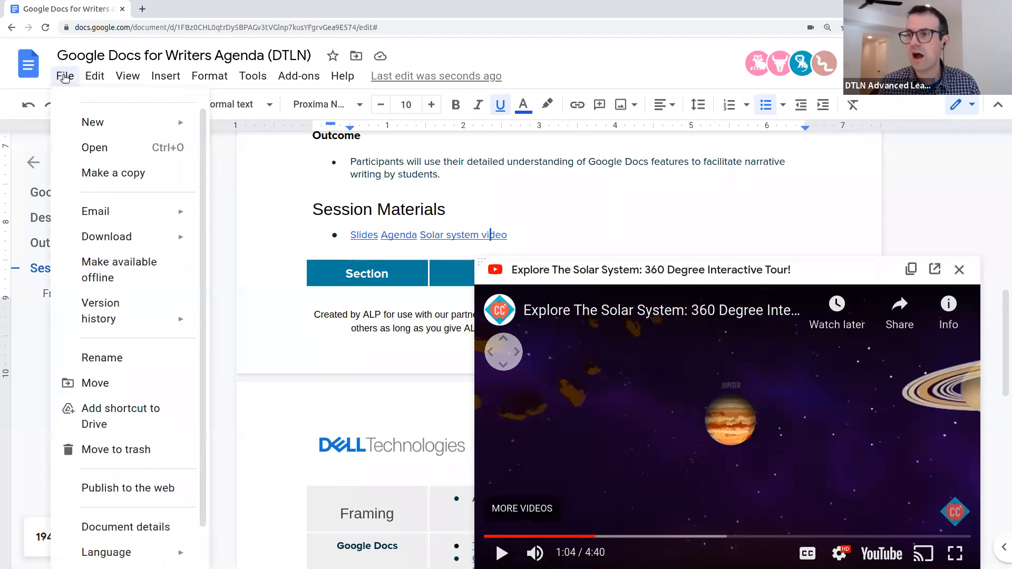
mouse_move(166, 245)
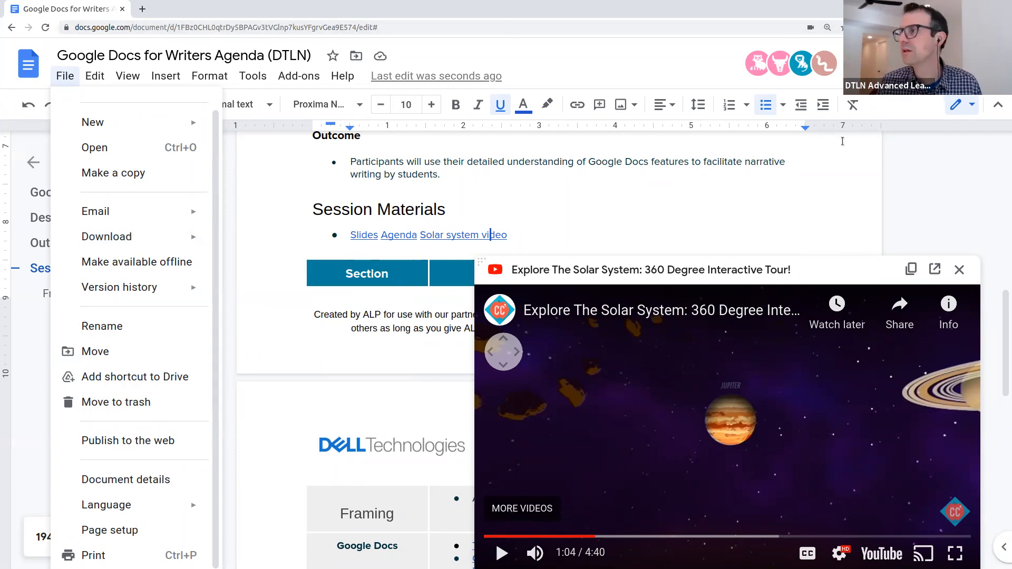
- Copy the agenda document's sharing link from its sharing settings, then close the video preview
click(927, 64)
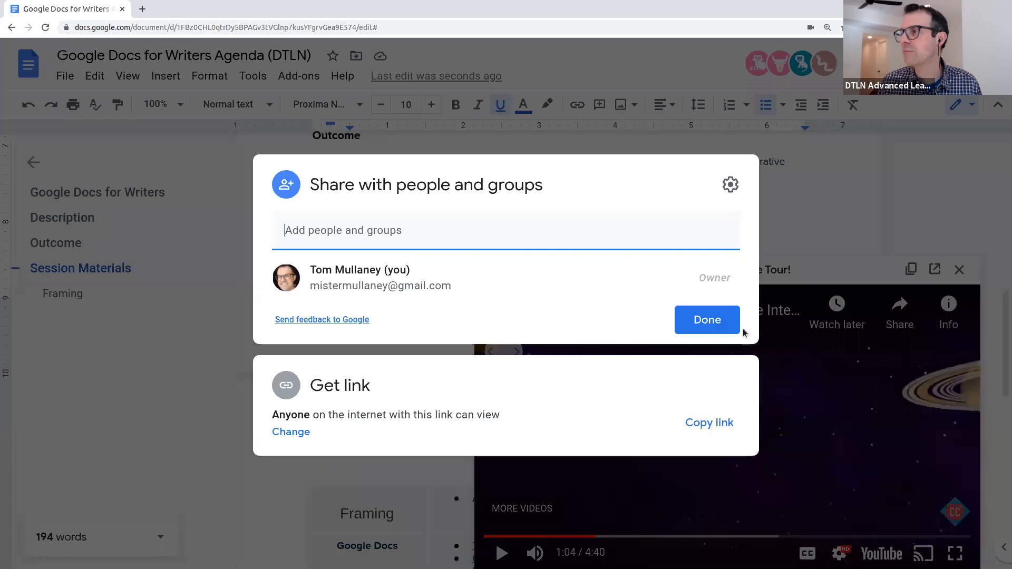
click(701, 427)
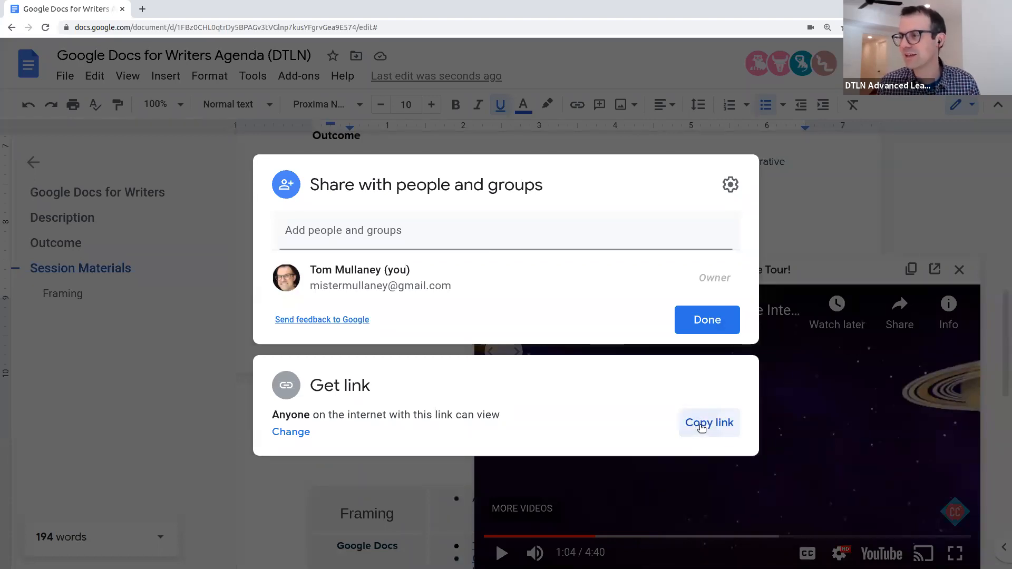
click(707, 320)
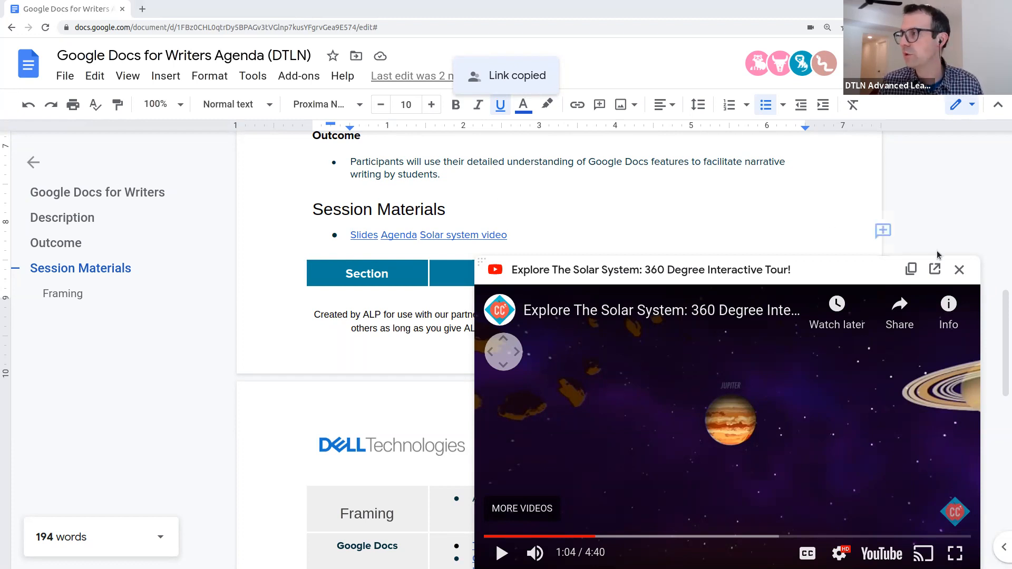
click(960, 269)
- Copy the Survey link and the Attendance link from the "Feedback Survey and Attendance" row
scroll(551, 310, down, 6)
scroll(537, 301, down, 4)
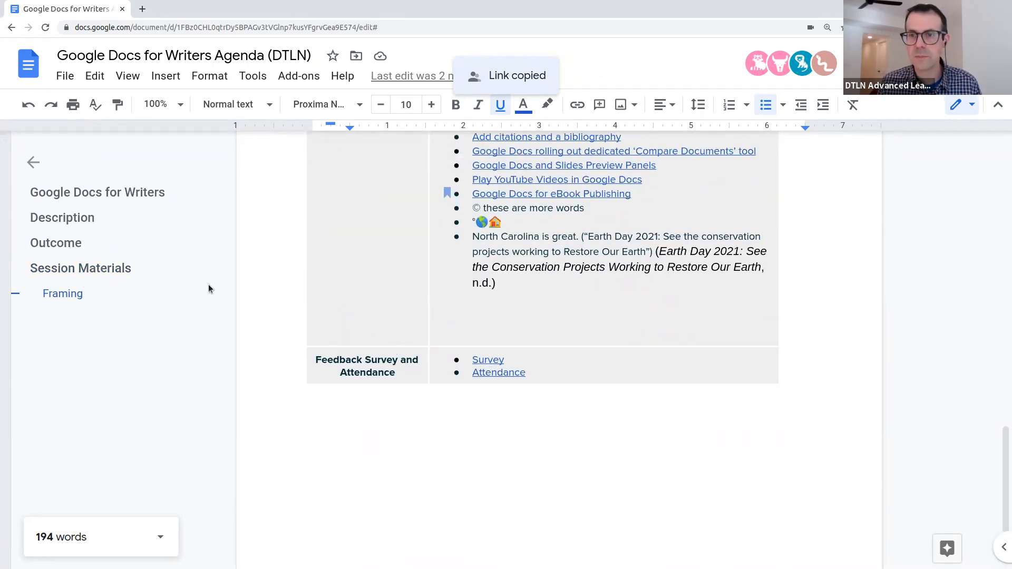
click(484, 361)
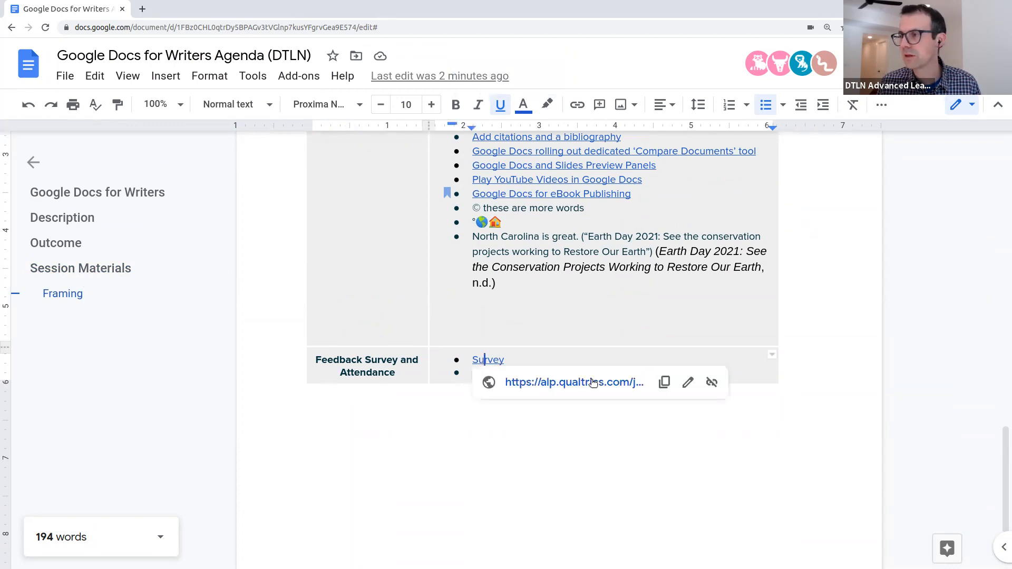
click(664, 383)
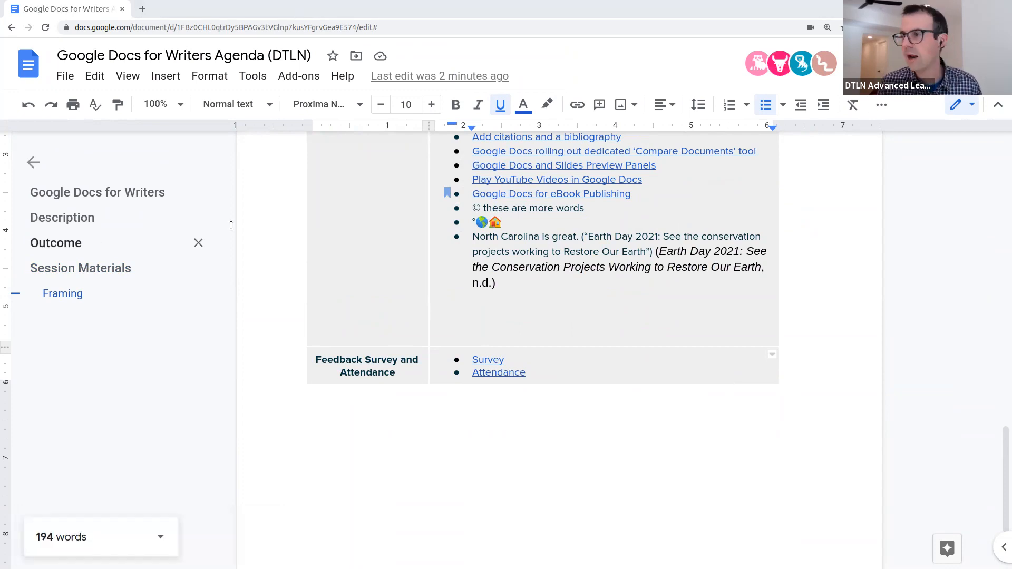
click(504, 372)
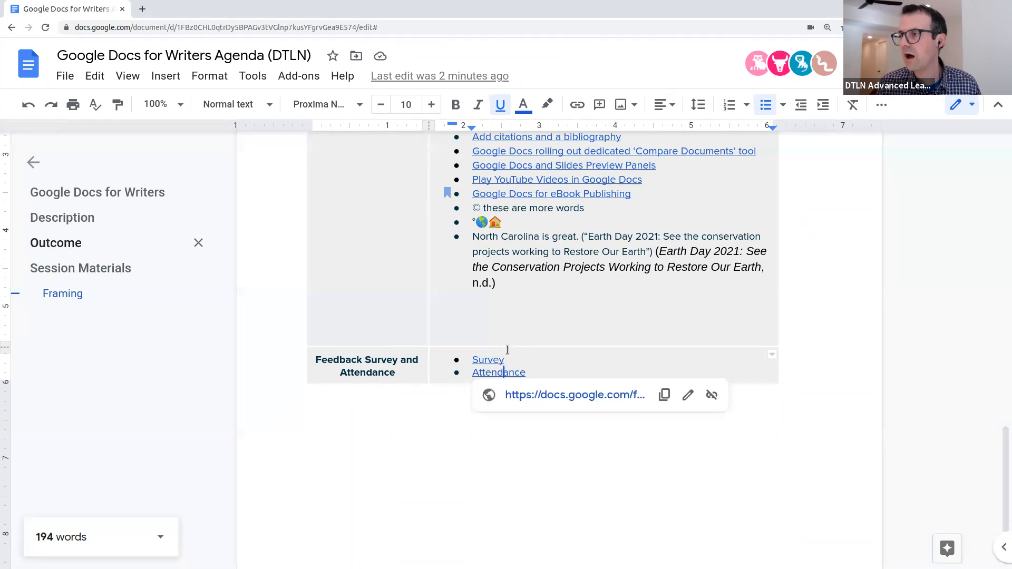
click(663, 395)
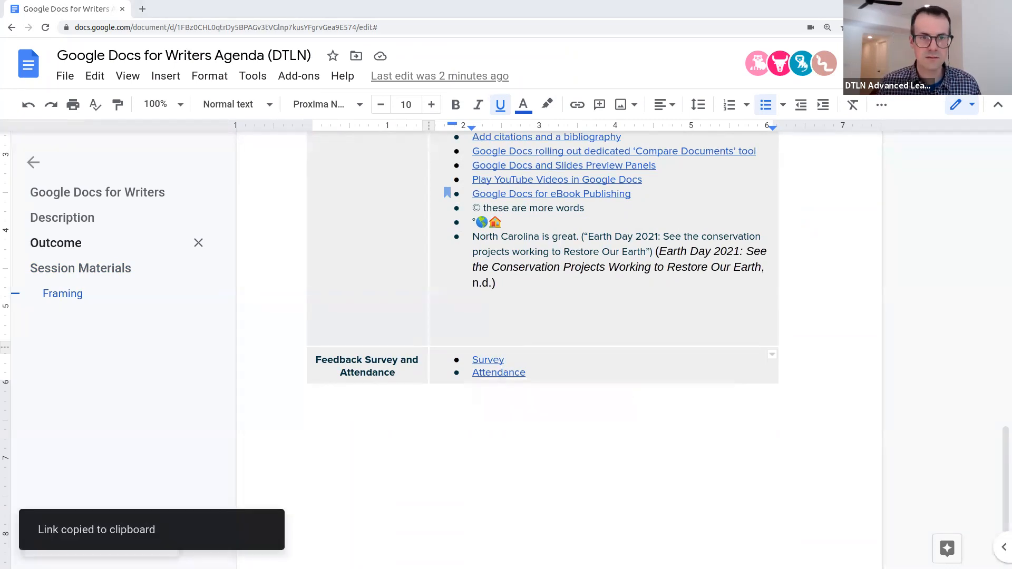